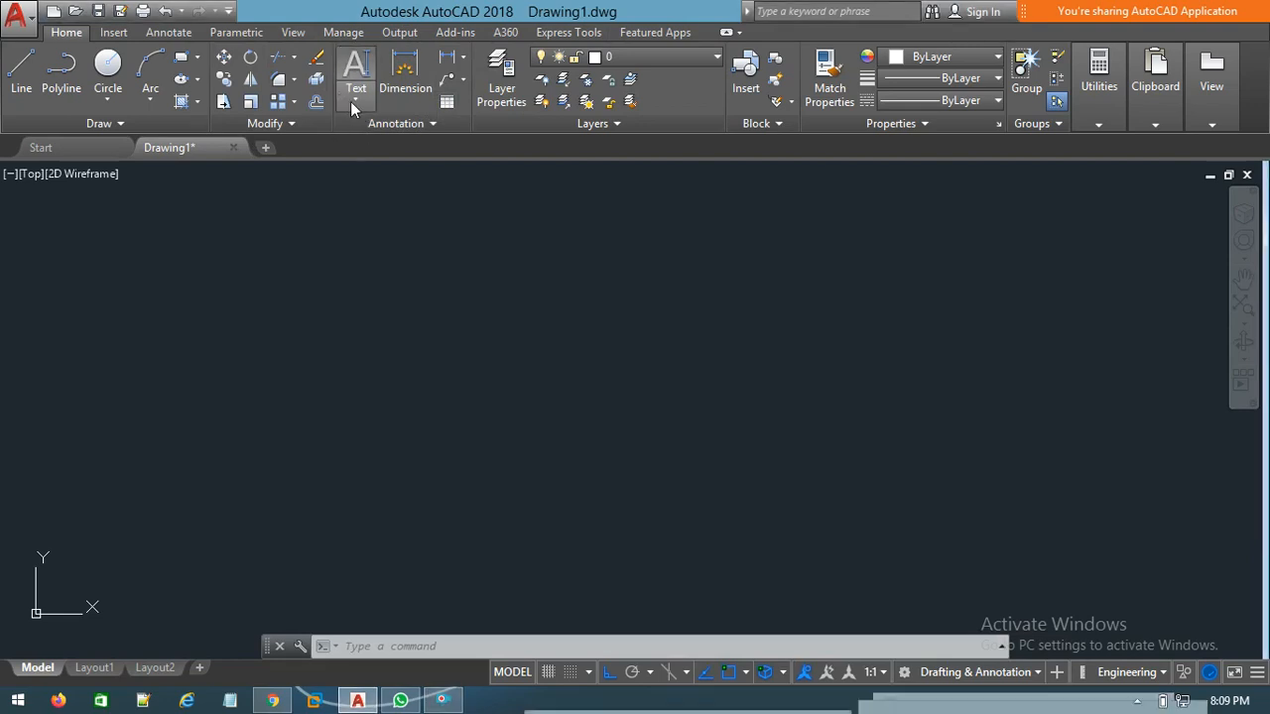
click(358, 100)
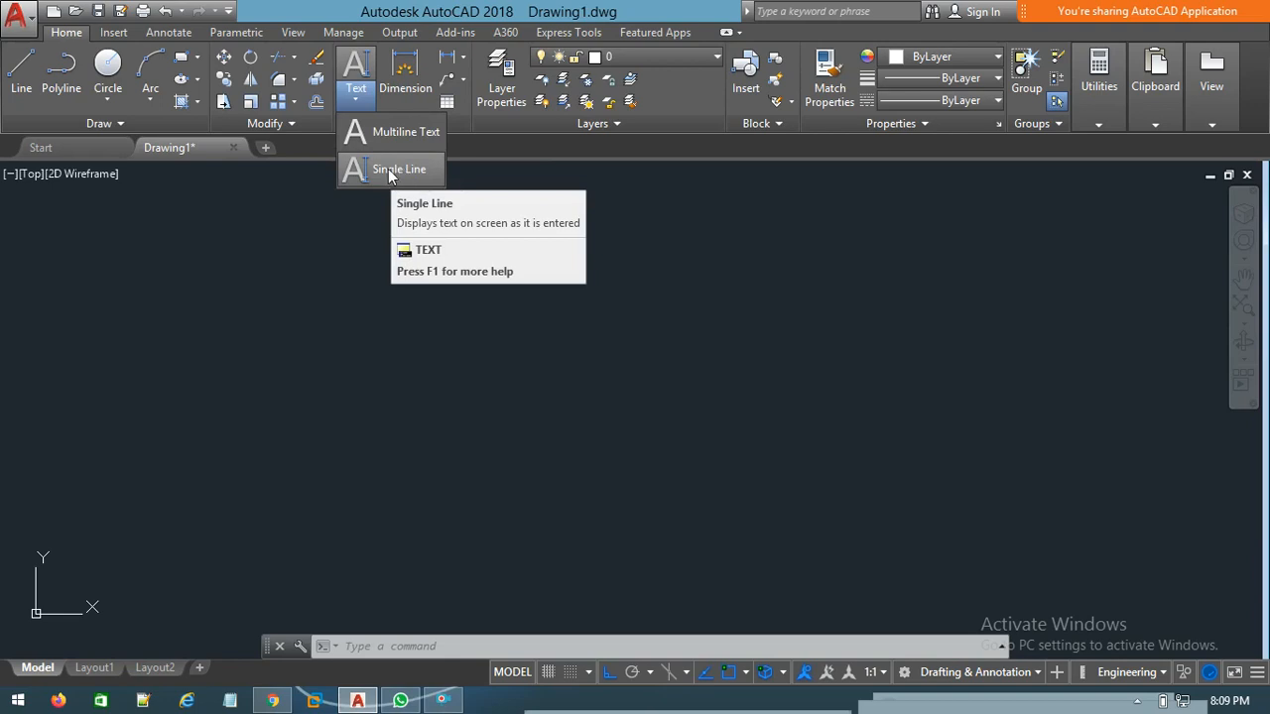
click(394, 175)
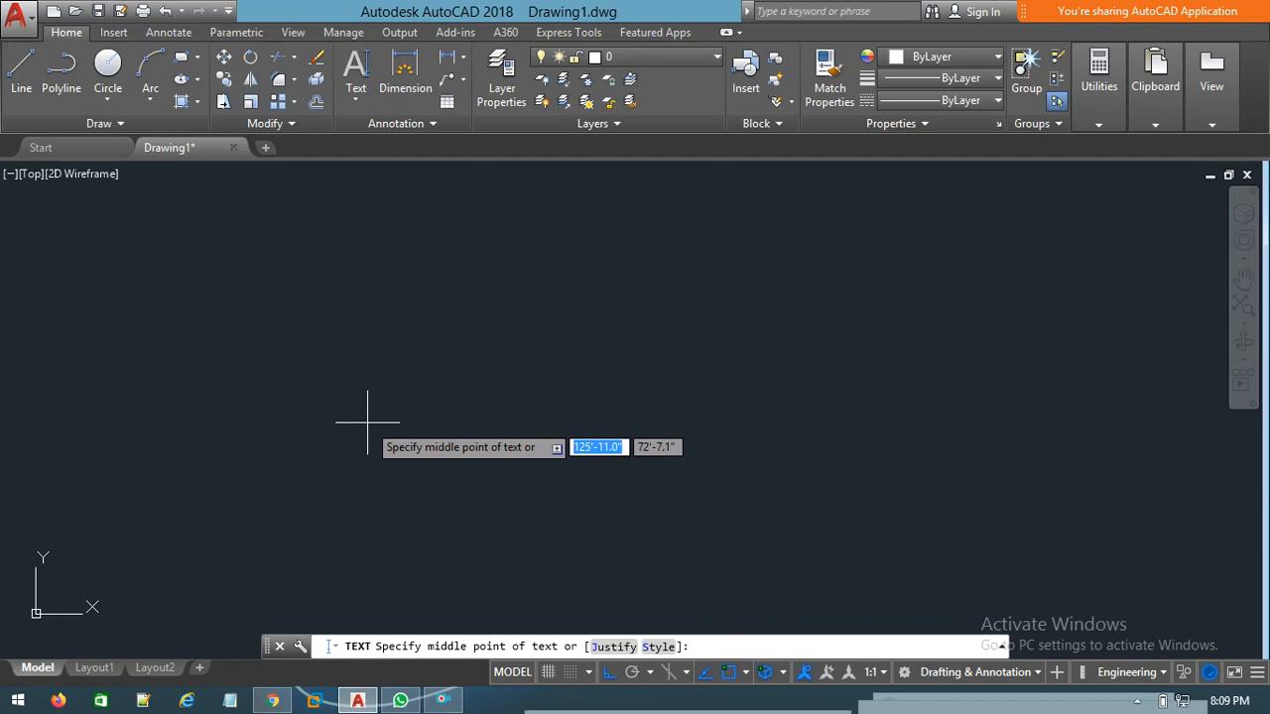
key(Escape)
key(Escape)
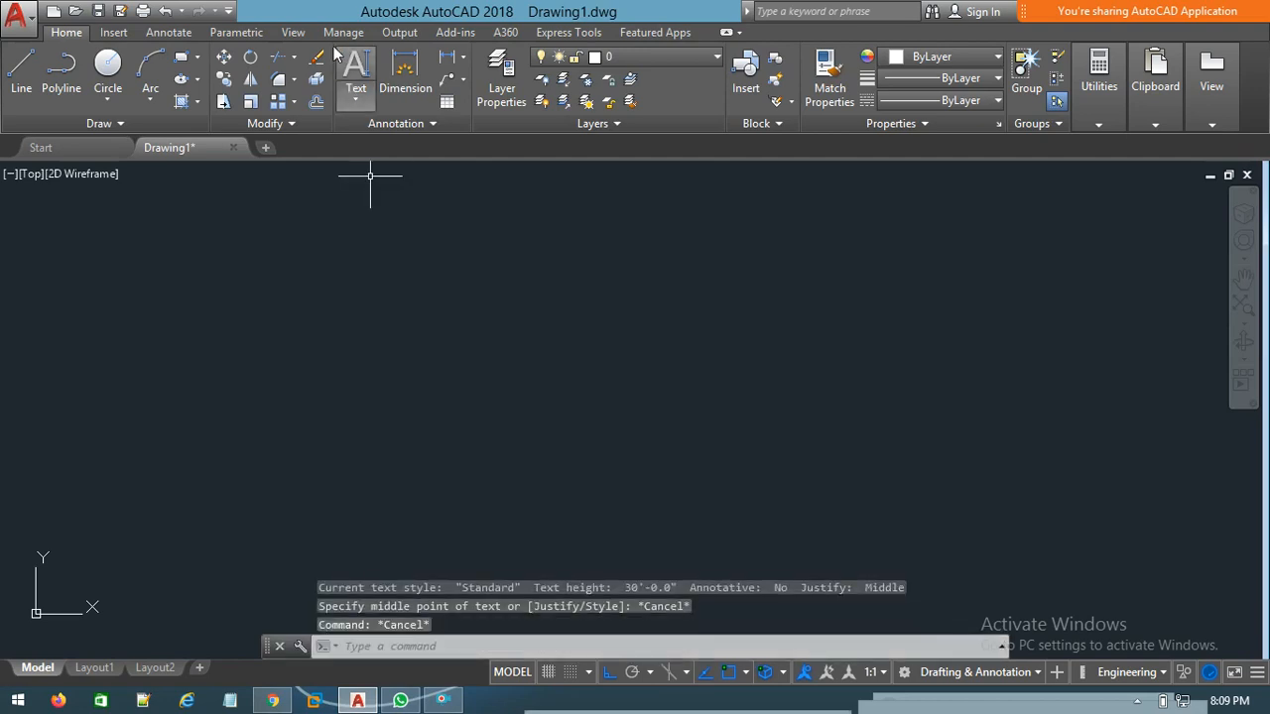
key(Escape)
key(Escape)
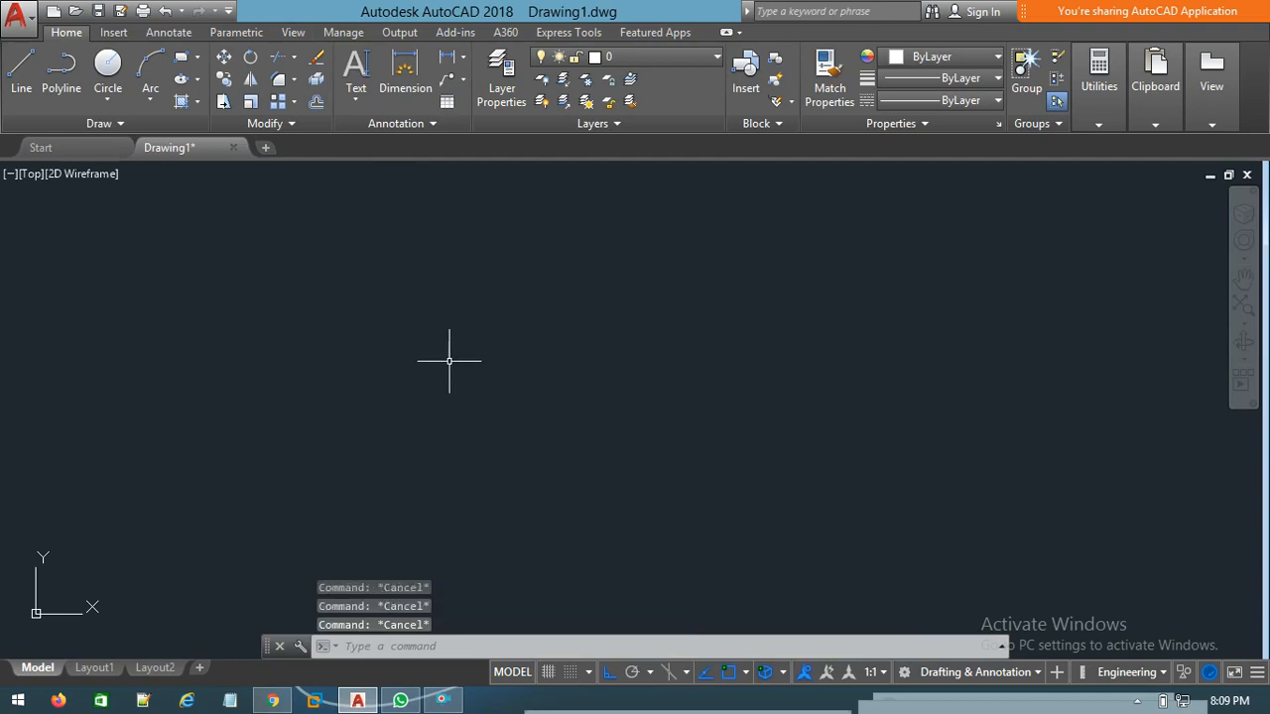
text(d)
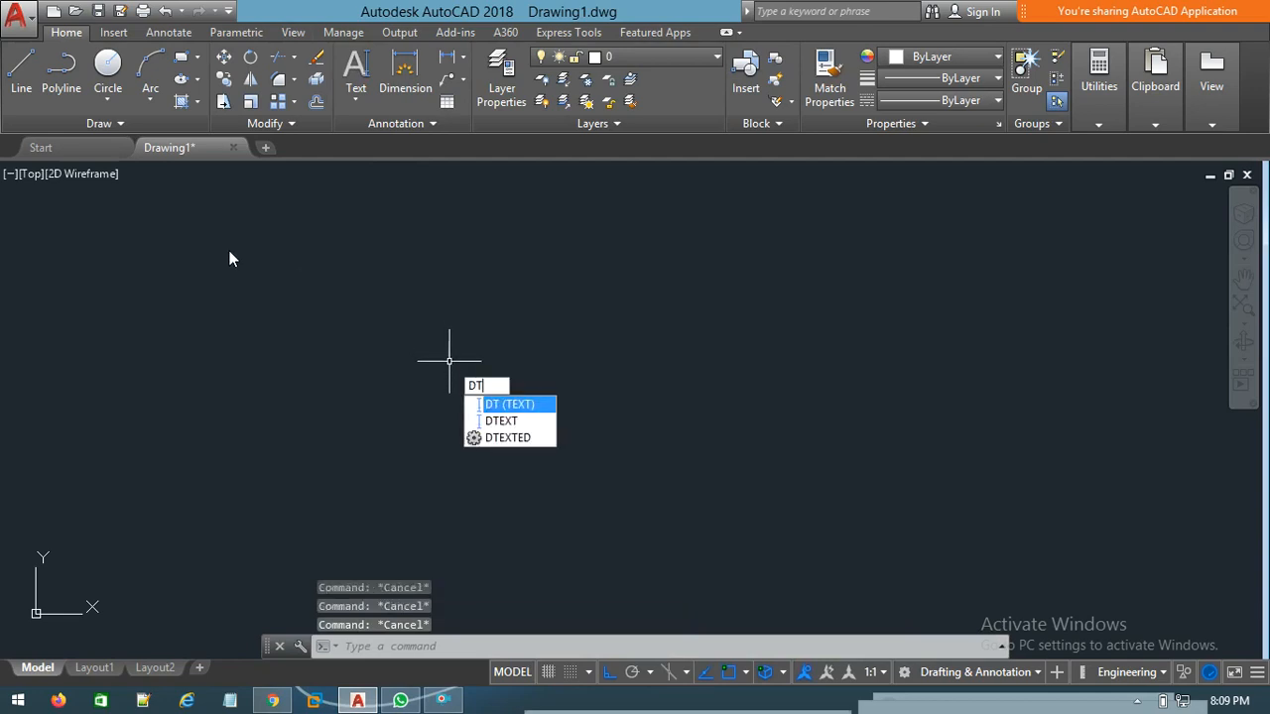
key(Return)
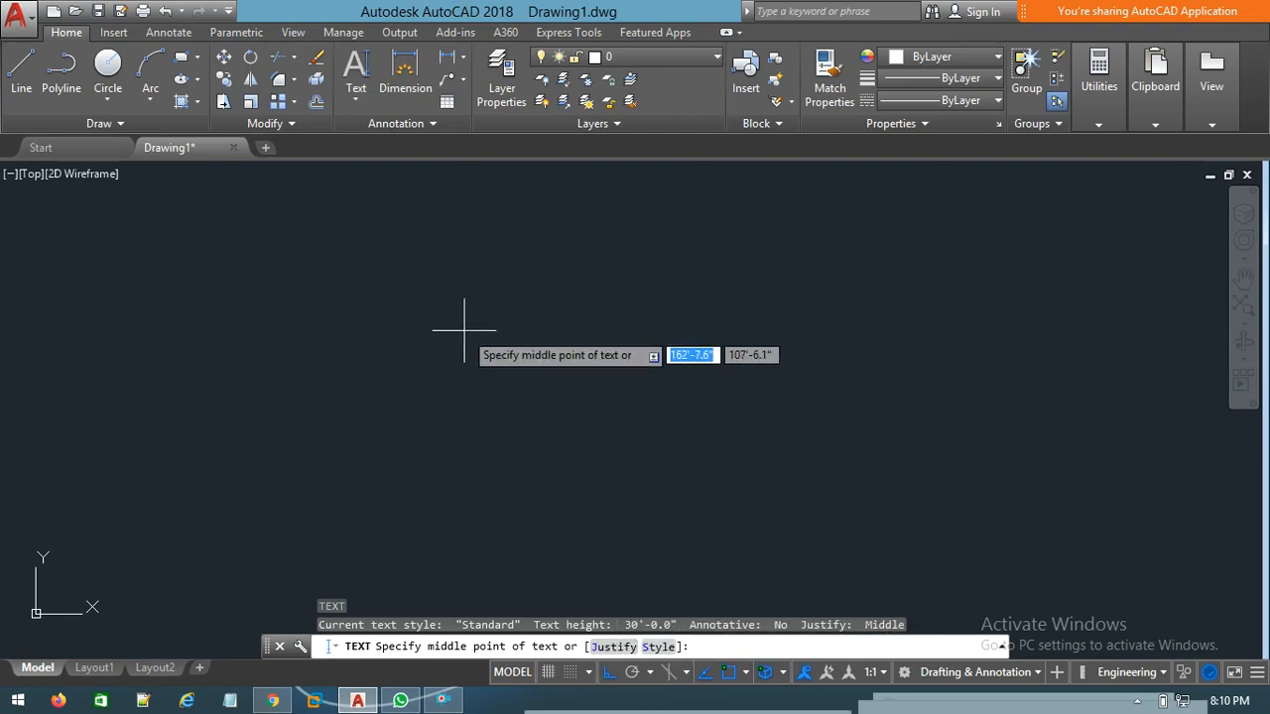
key(Escape)
key(Escape)
key(Escape)
key(Escape)
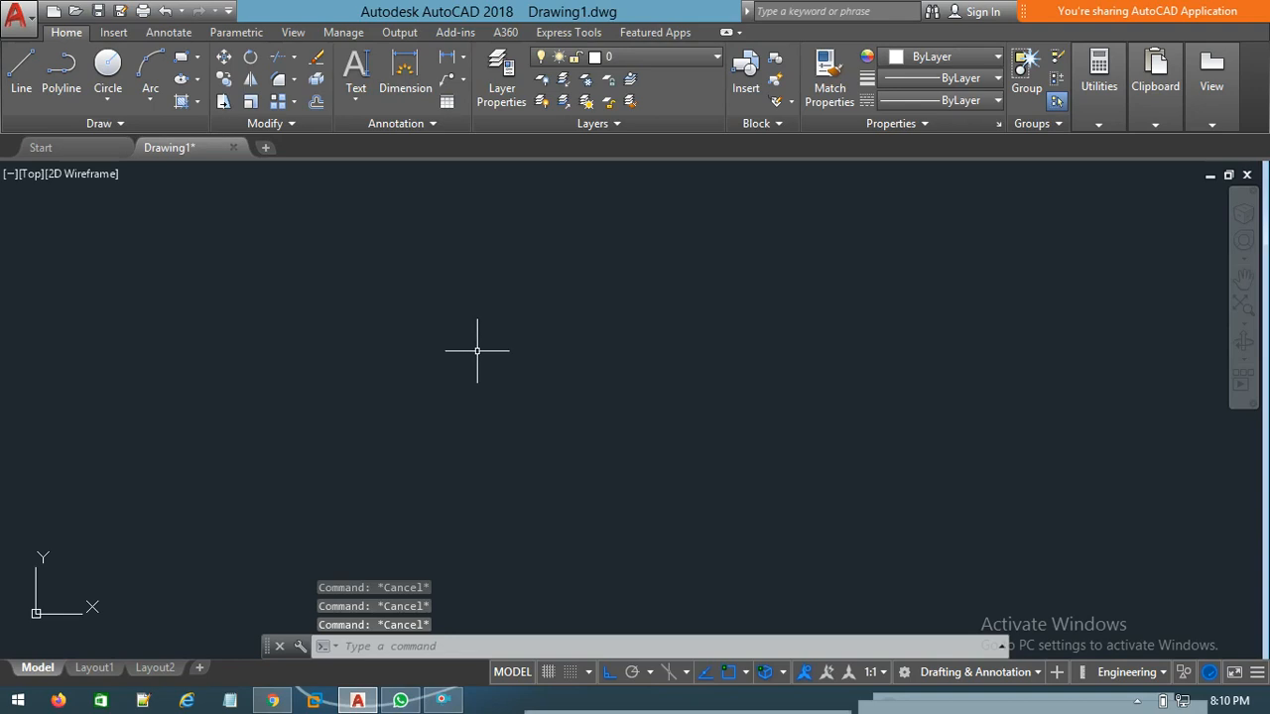
- Draw a single horizontal line in the lower middle of the empty drawing area
click(20, 78)
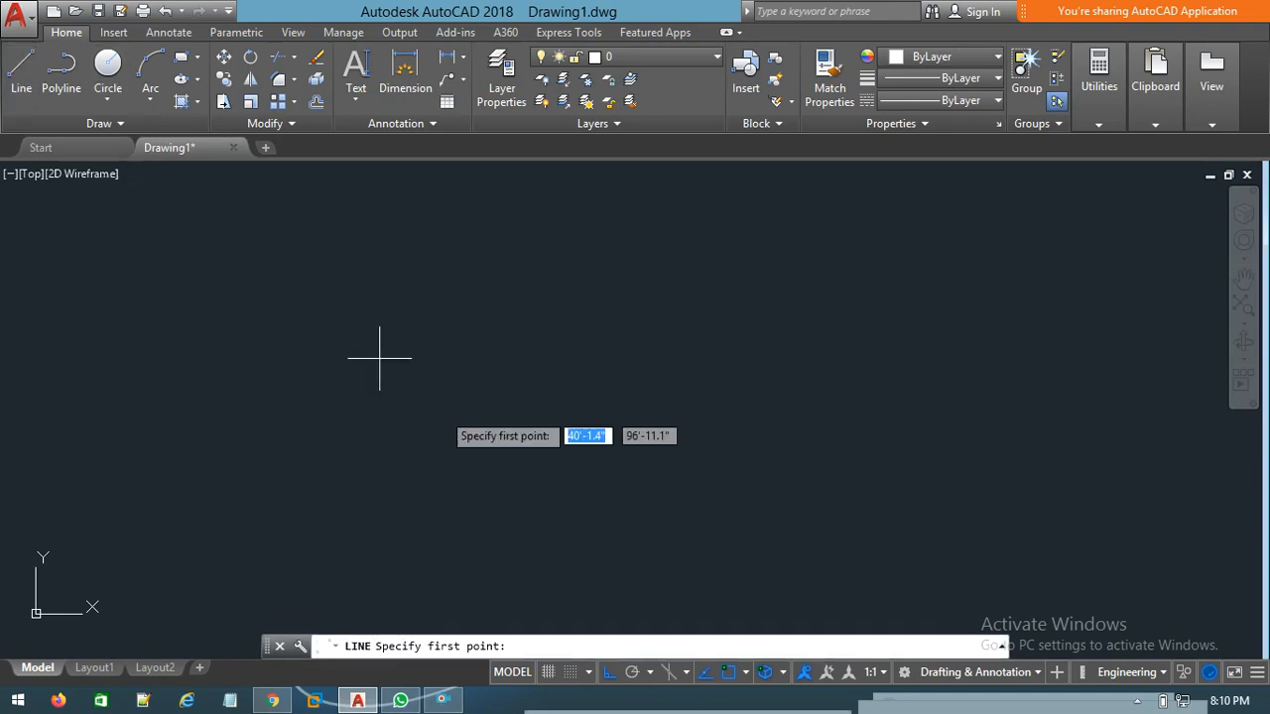
click(388, 473)
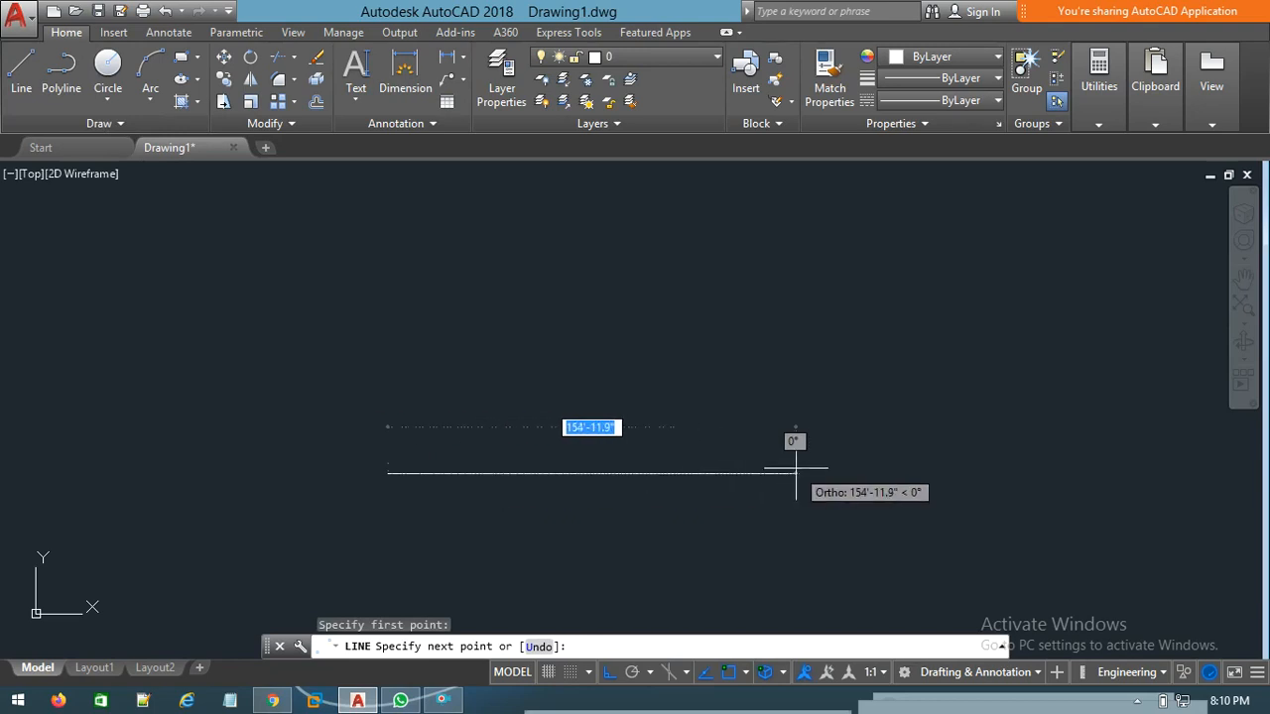
click(749, 473)
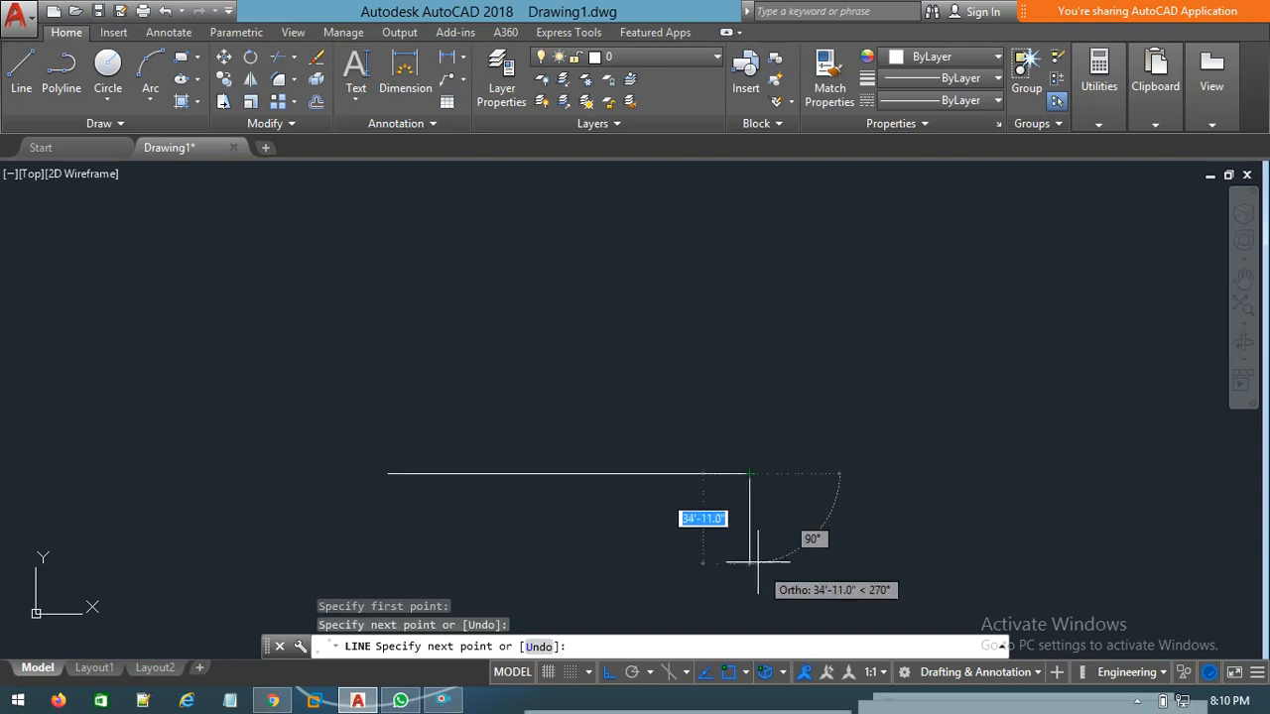
key(Escape)
middle_drag(646, 505, 603, 420)
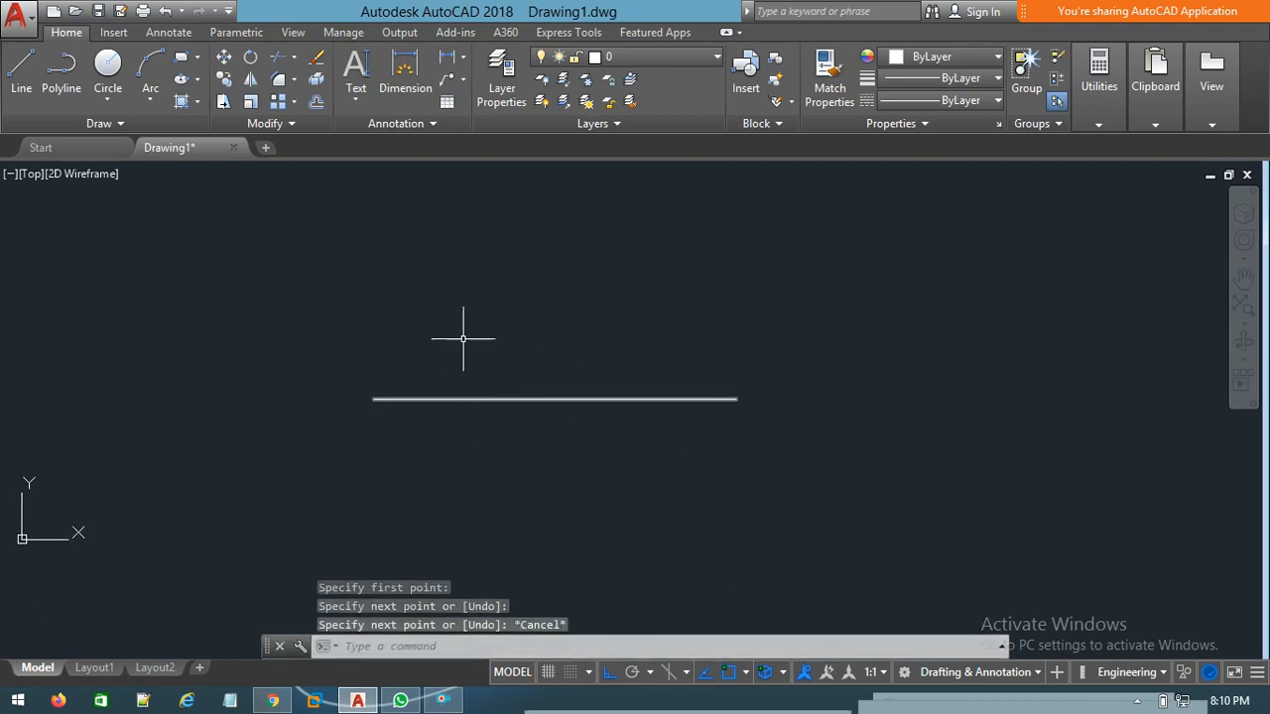
middle_drag(62, 485, 60, 586)
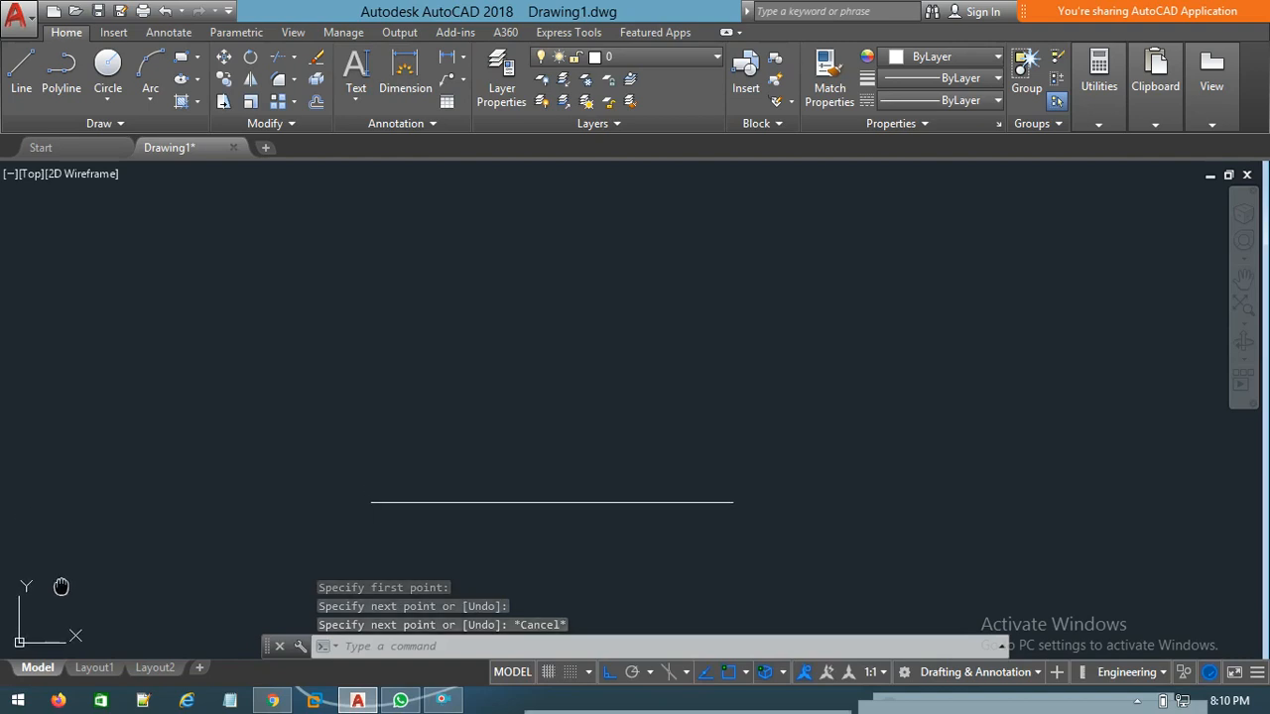
middle_drag(552, 510, 555, 481)
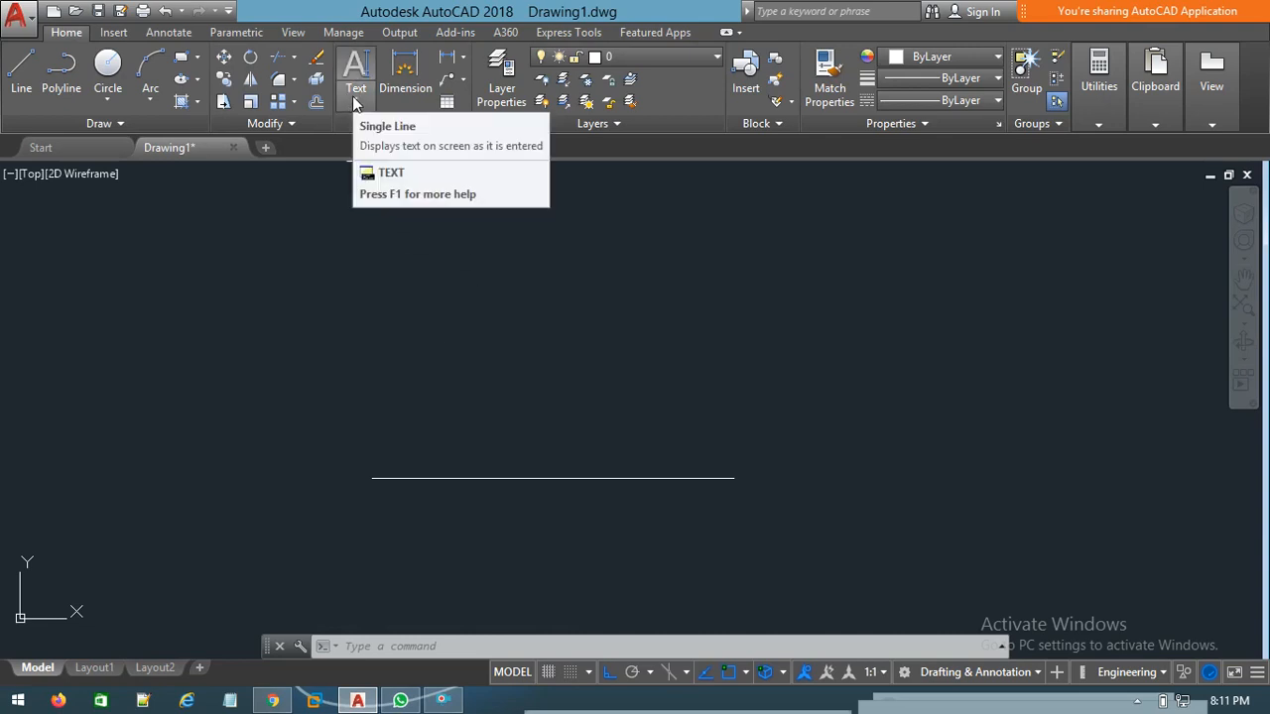
- Start a single-line text with Align justification, using the horizontal line's left and right endpoints as its baseline
text(DT)
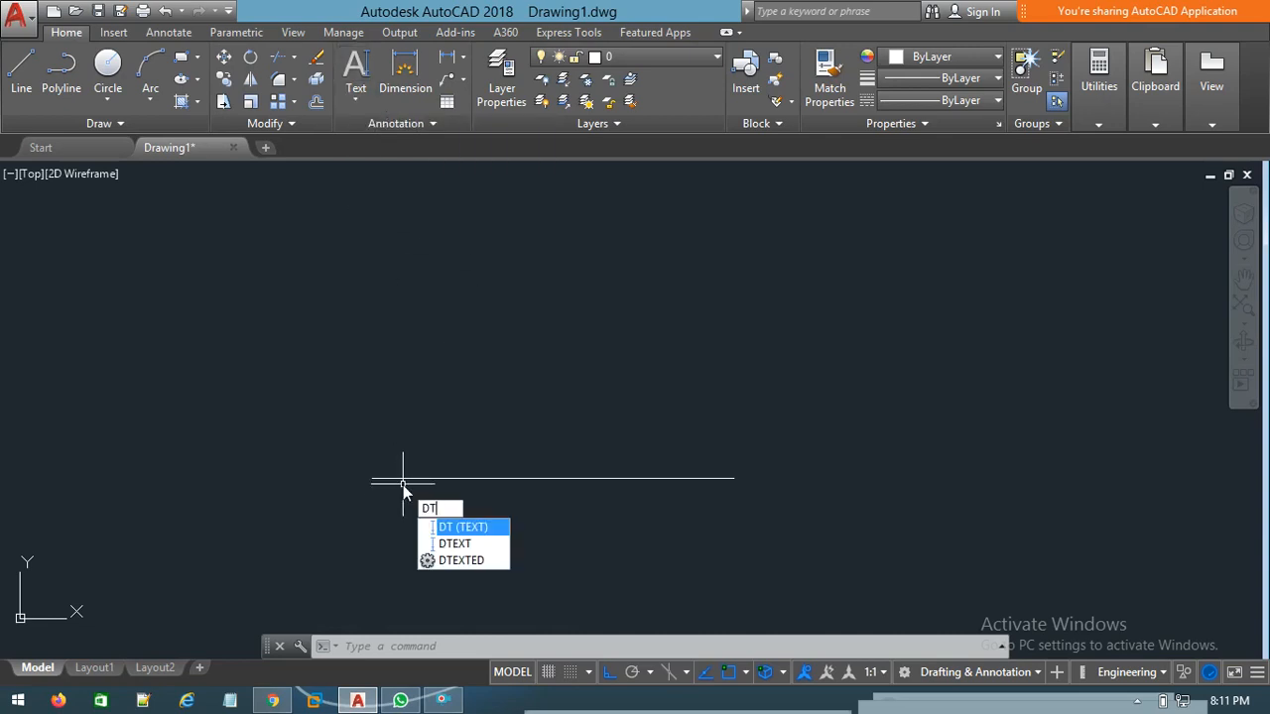
key(Return)
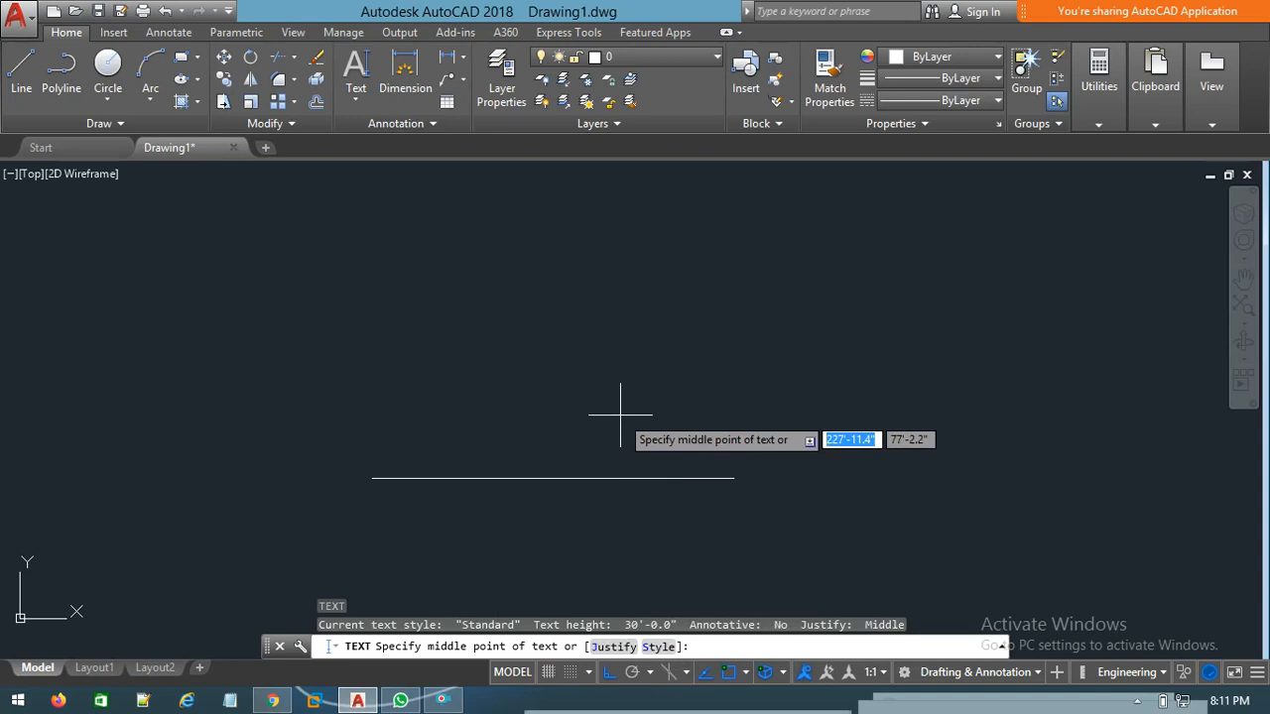
click(616, 652)
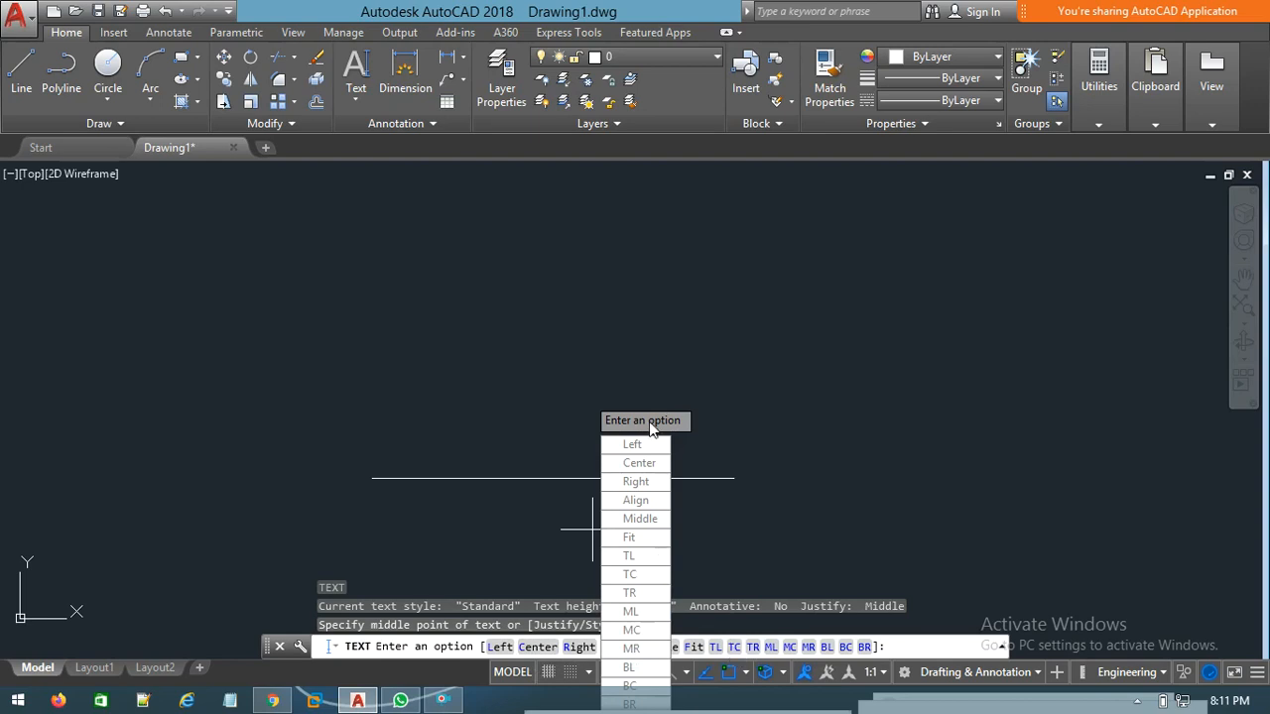
click(637, 501)
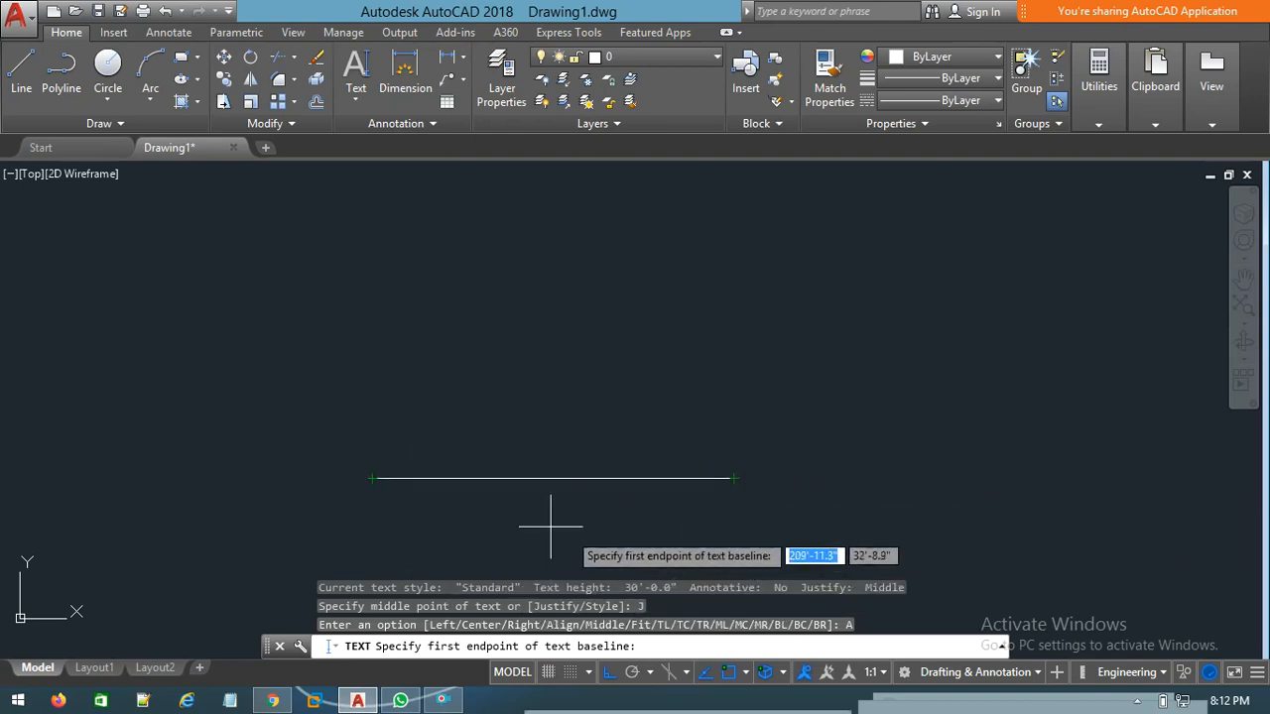
click(372, 479)
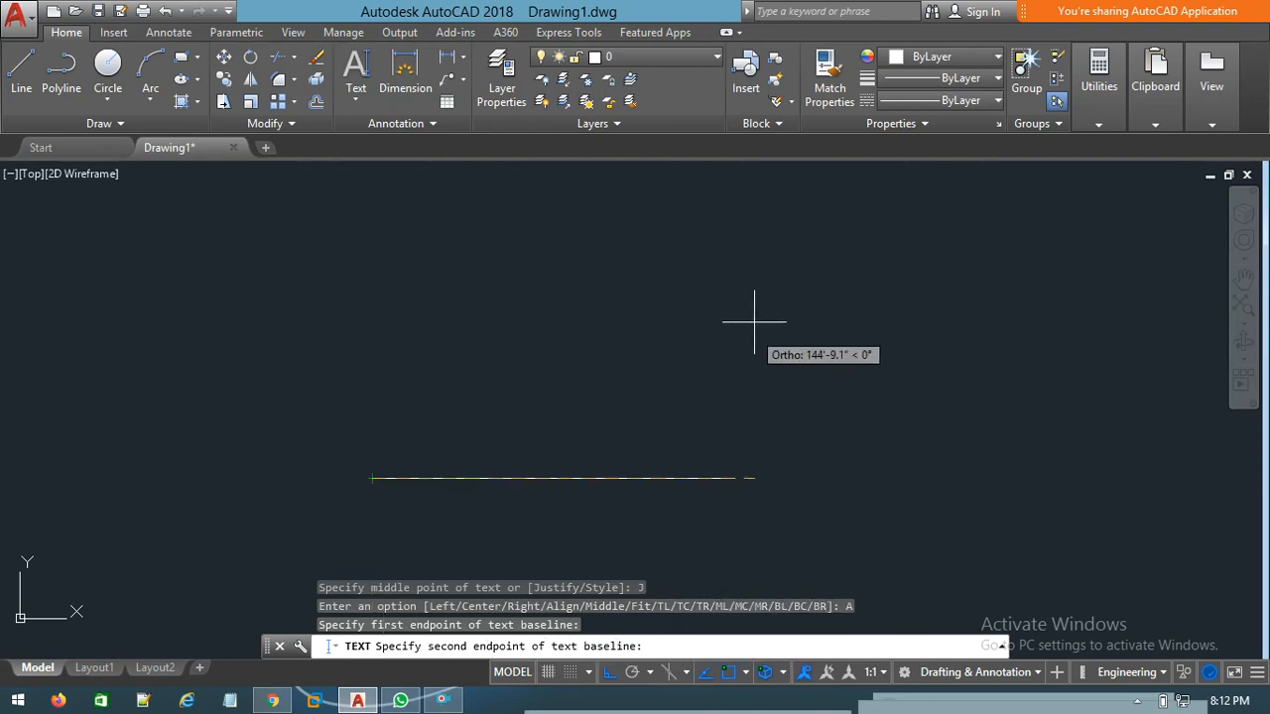
click(735, 479)
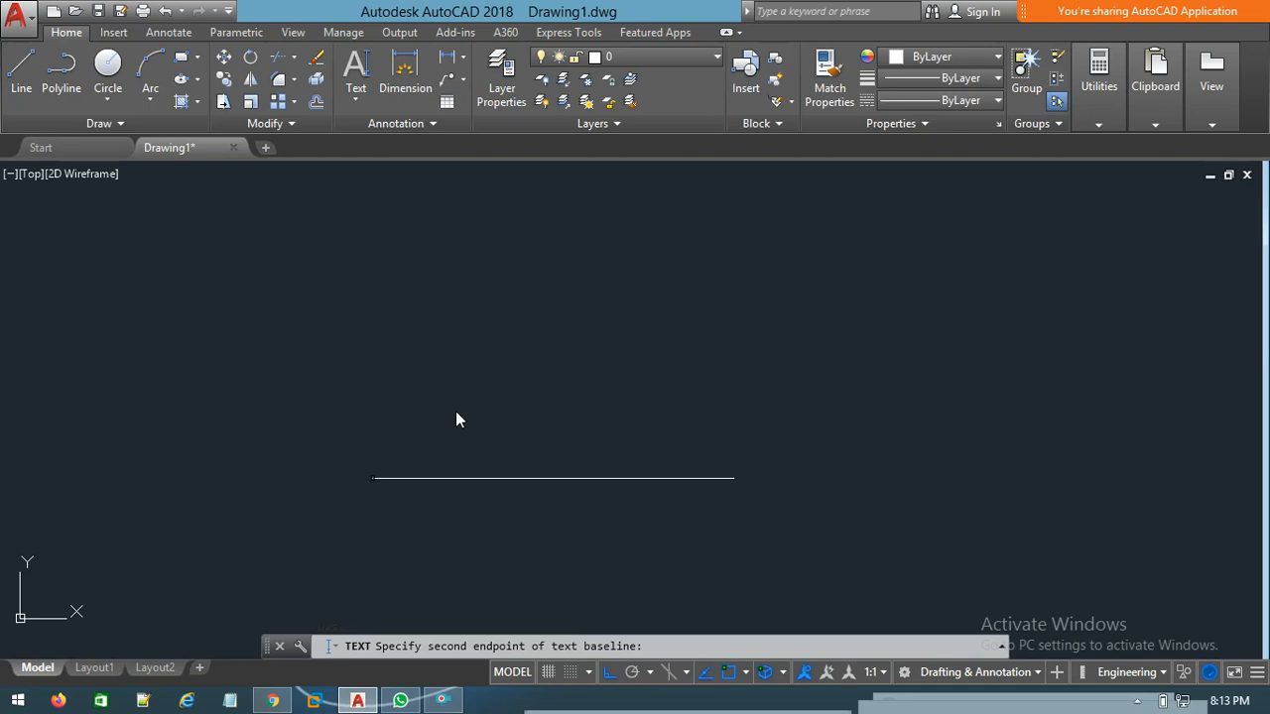
- Enter "datacom it institute" as the aligned text on the line and finish the text
text(a)
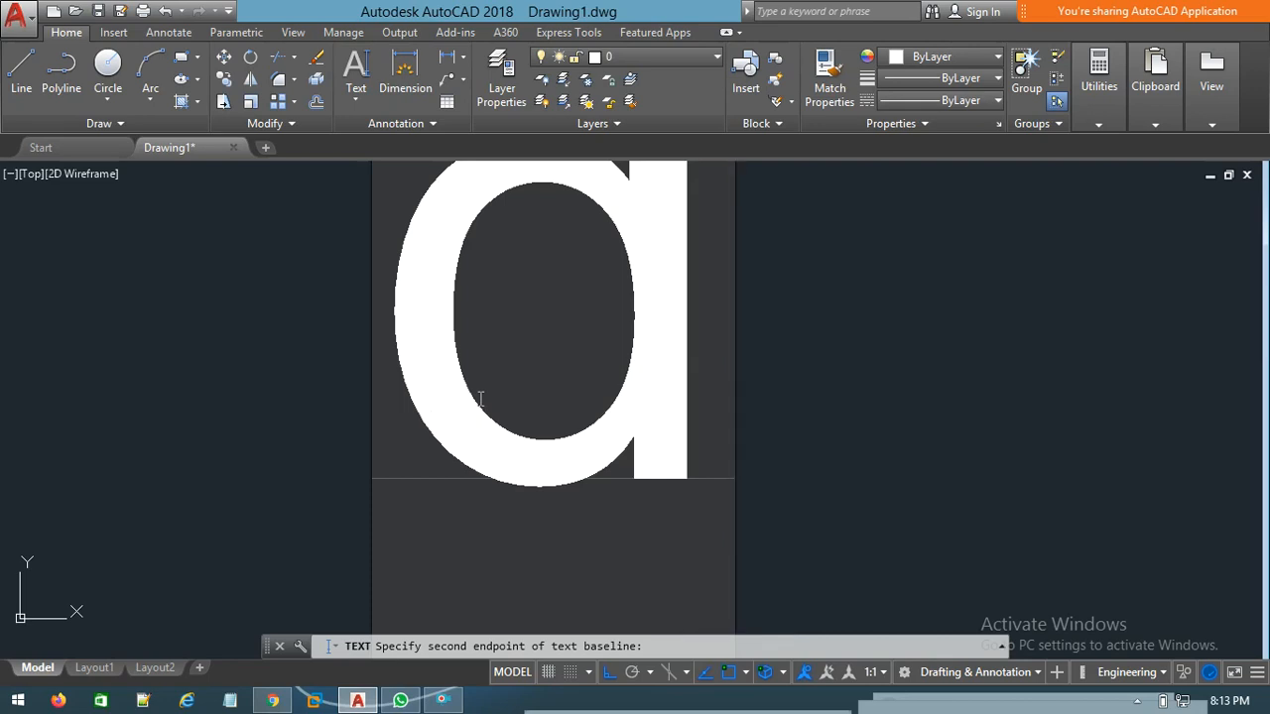
text(a)
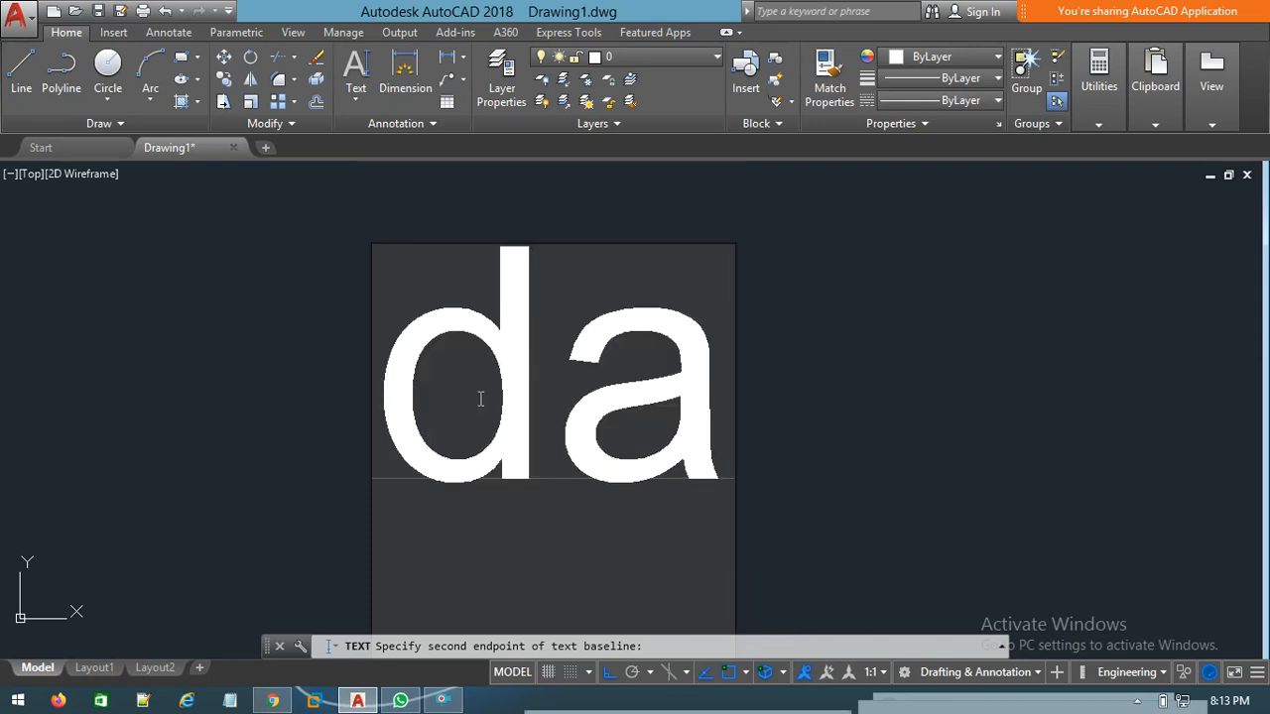
text(t)
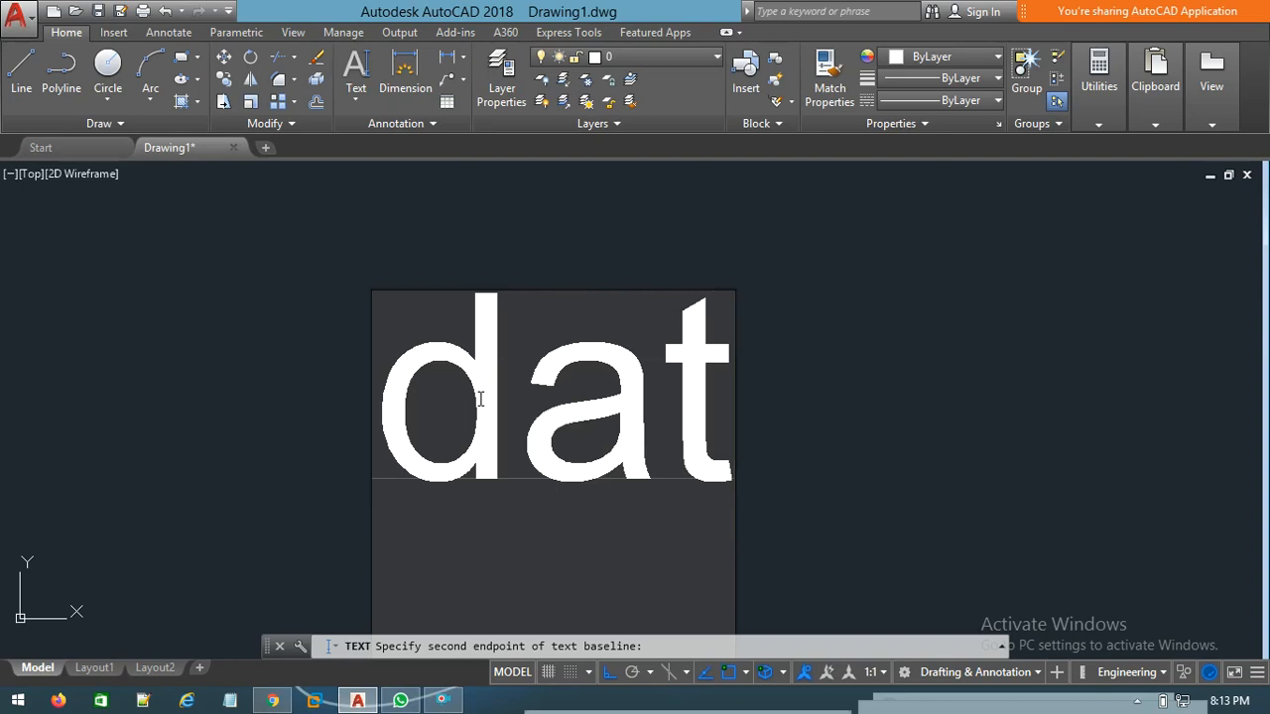
key(BackSpace)
key(BackSpace)
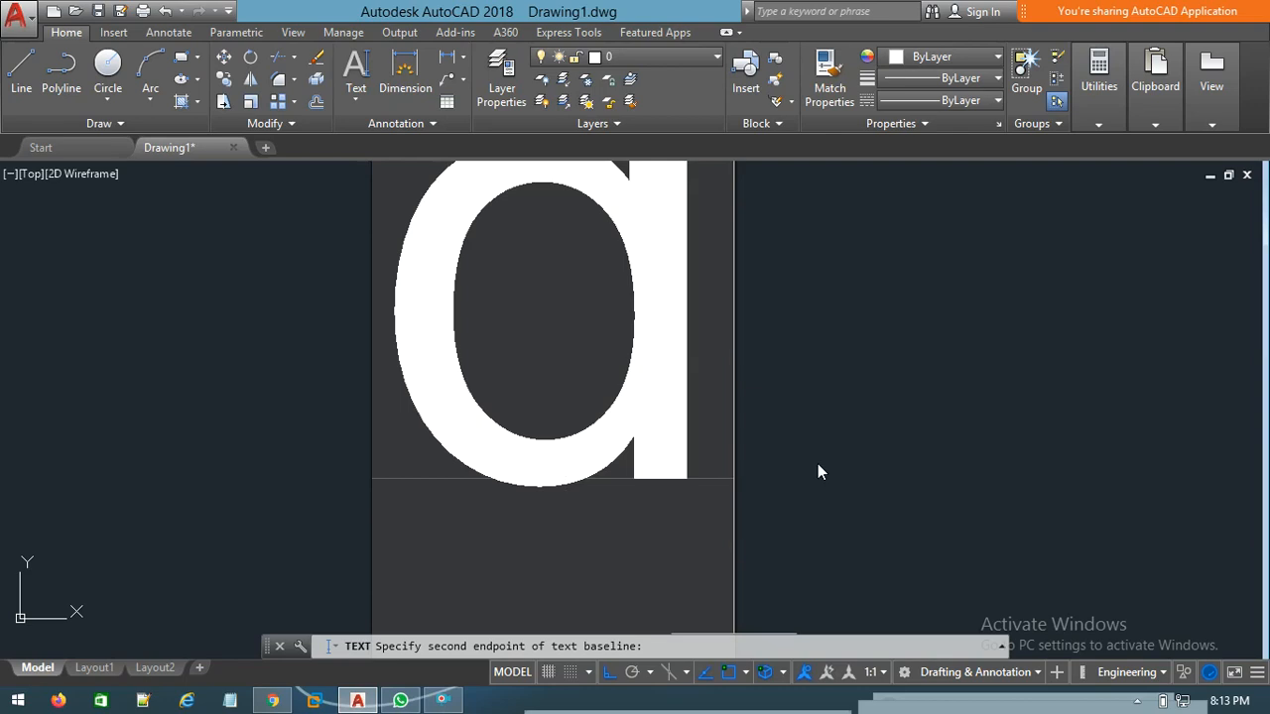
text(da)
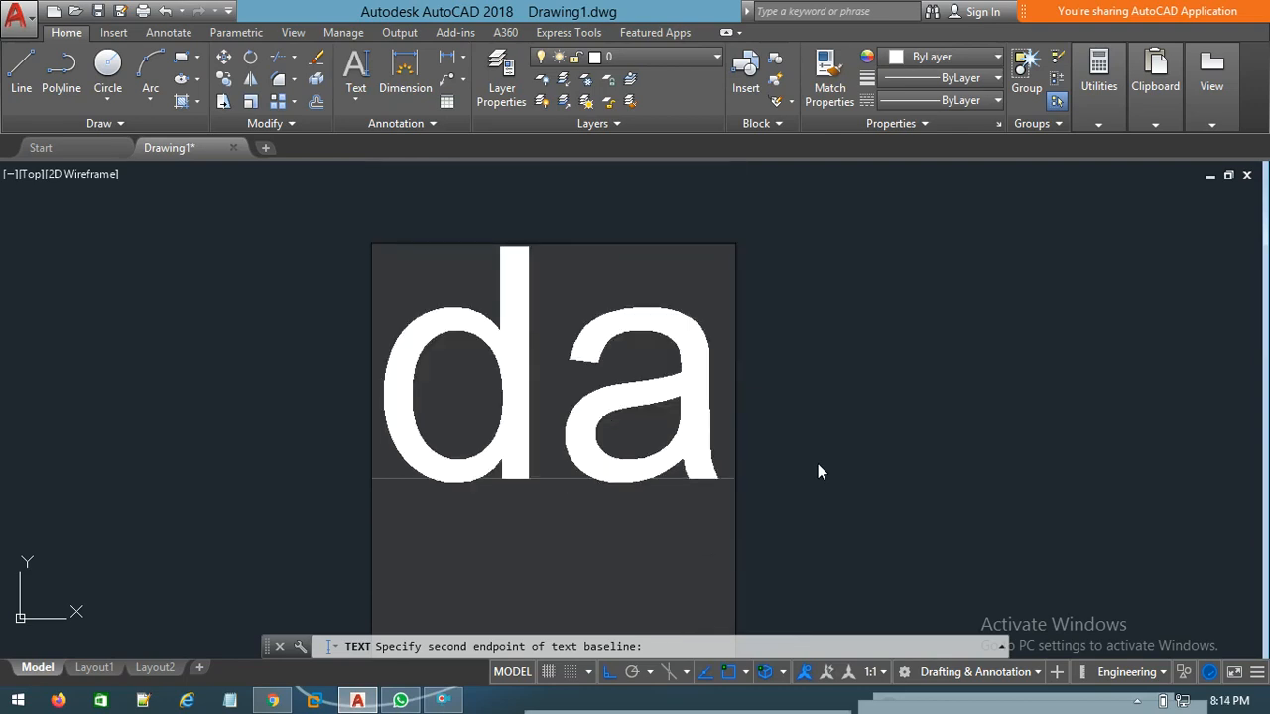
text(t)
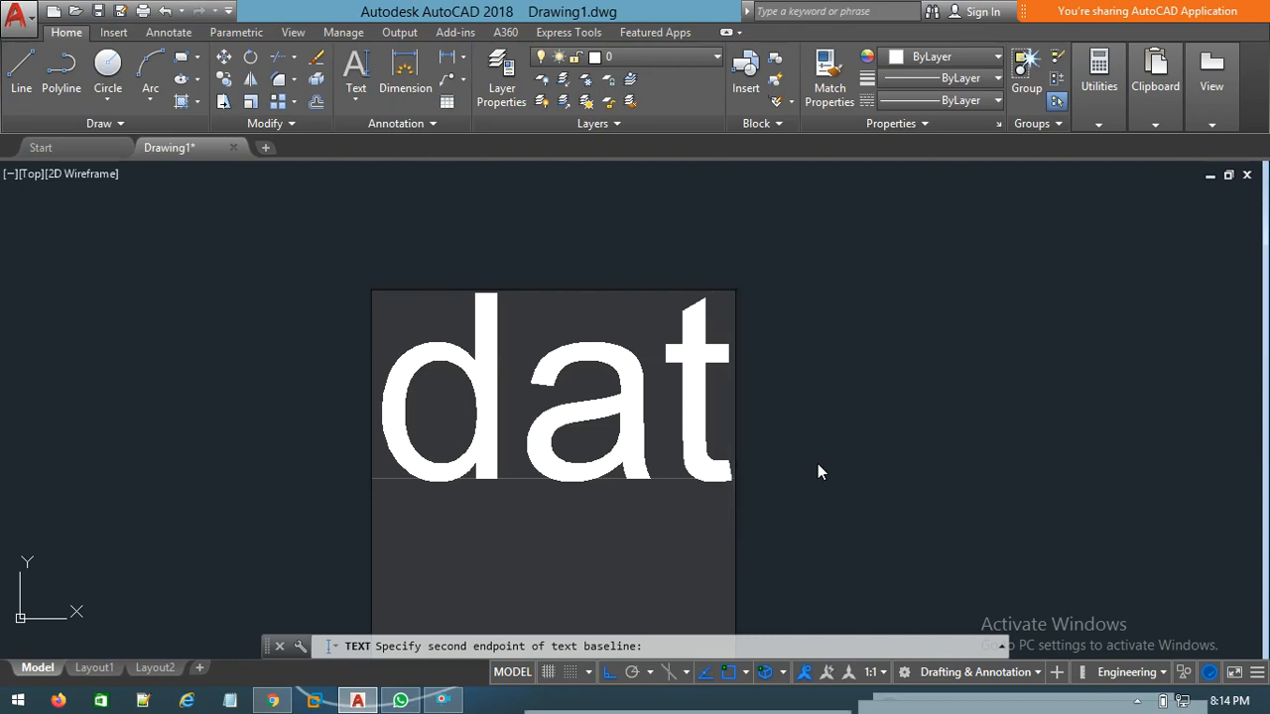
text(acom it)
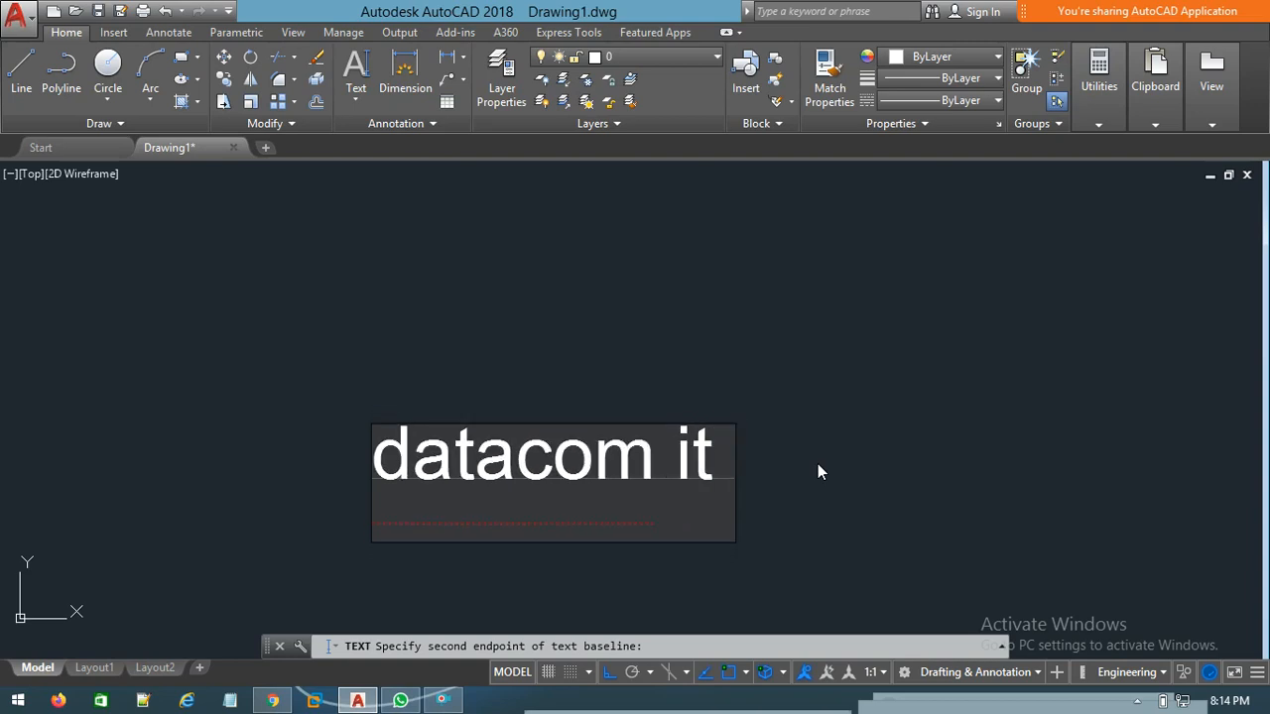
text( institute)
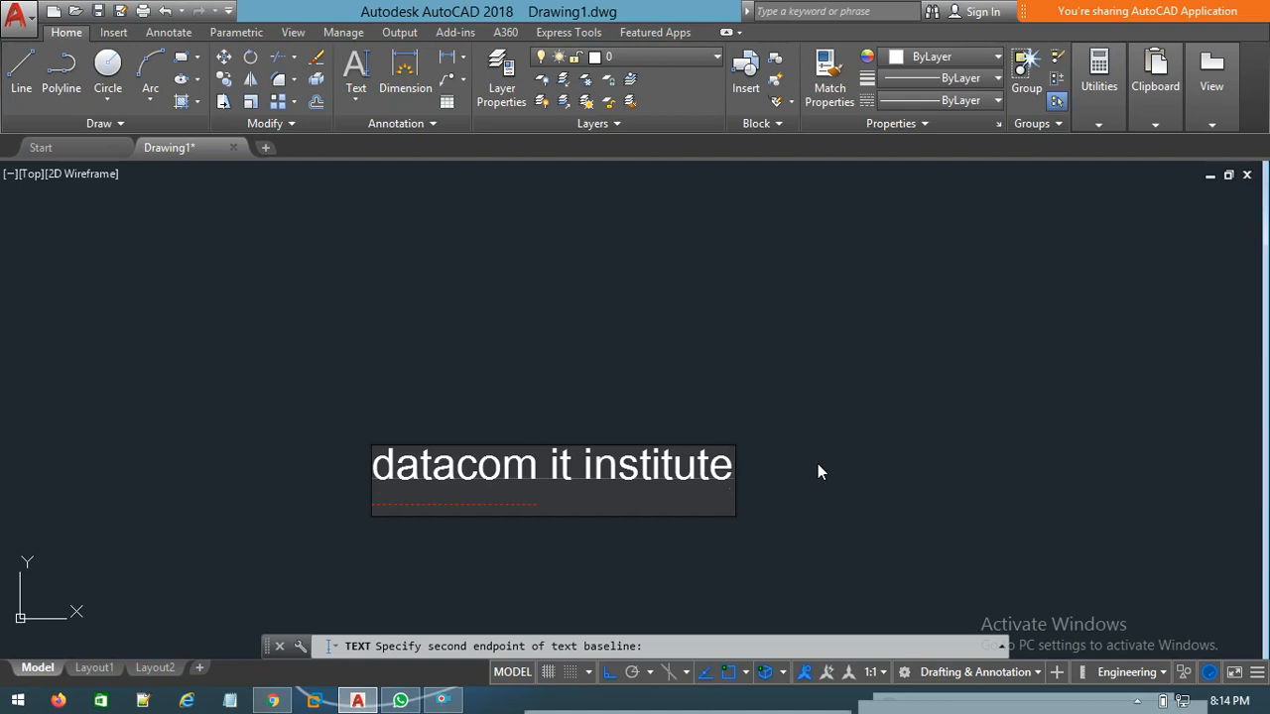
key(Escape)
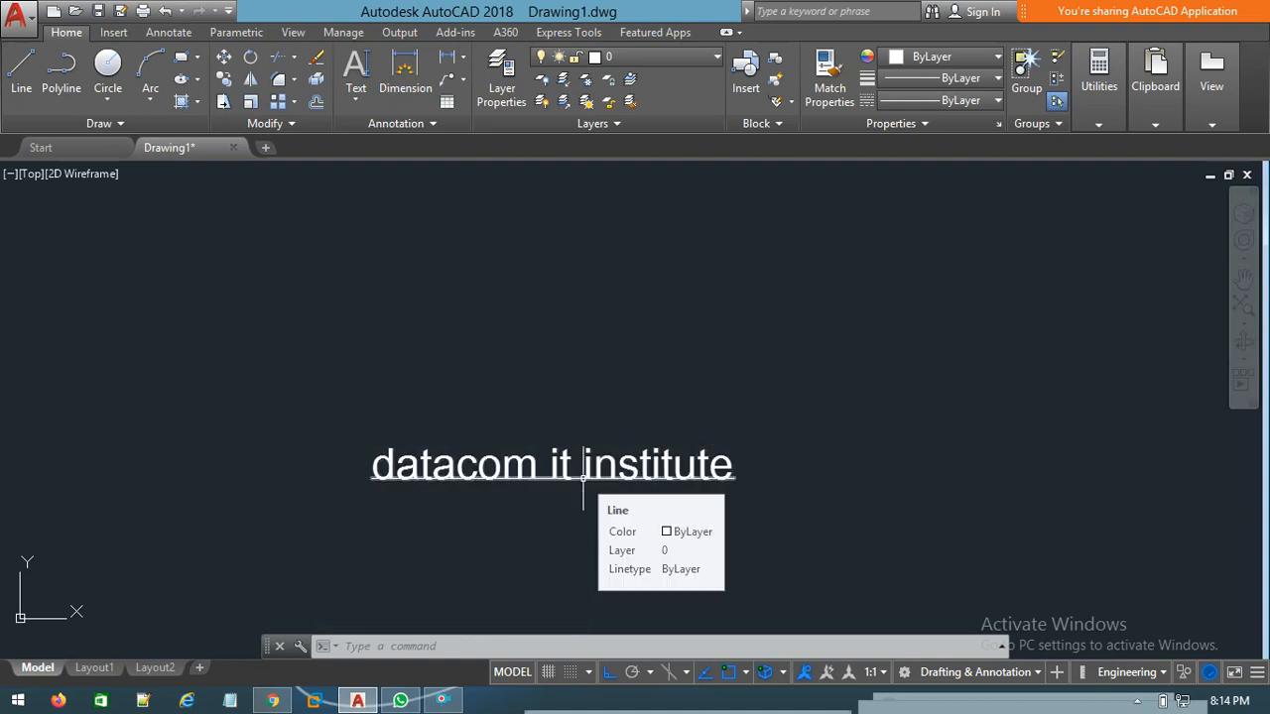
click(584, 481)
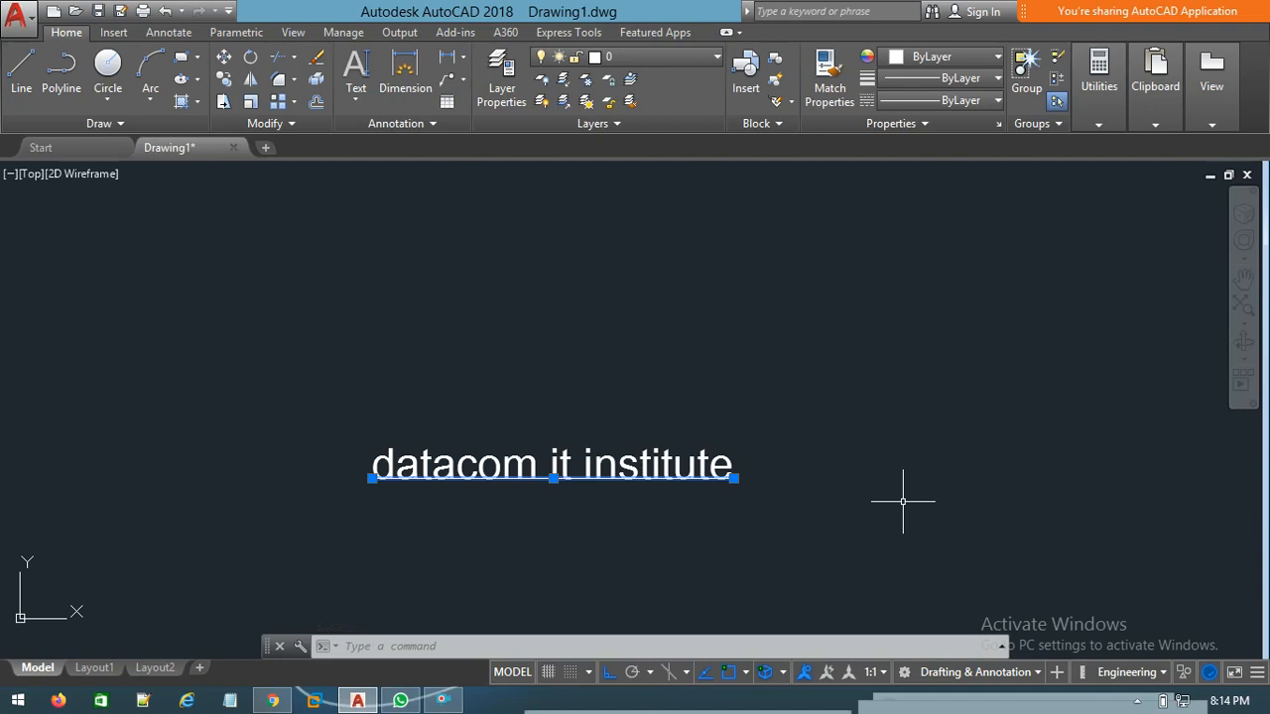
key(Escape)
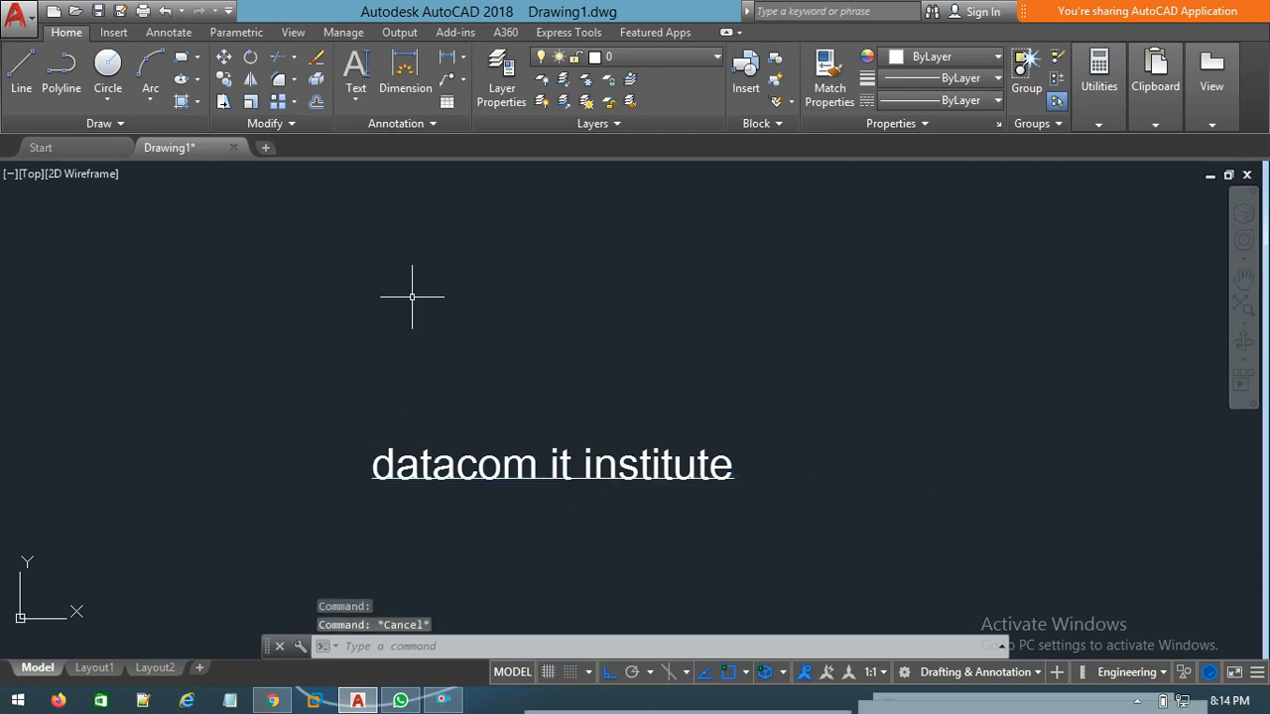
- Start another single-line text with Align justification on a shorter horizontal baseline above the "datacom it institute" text
text(dt)
key(Return)
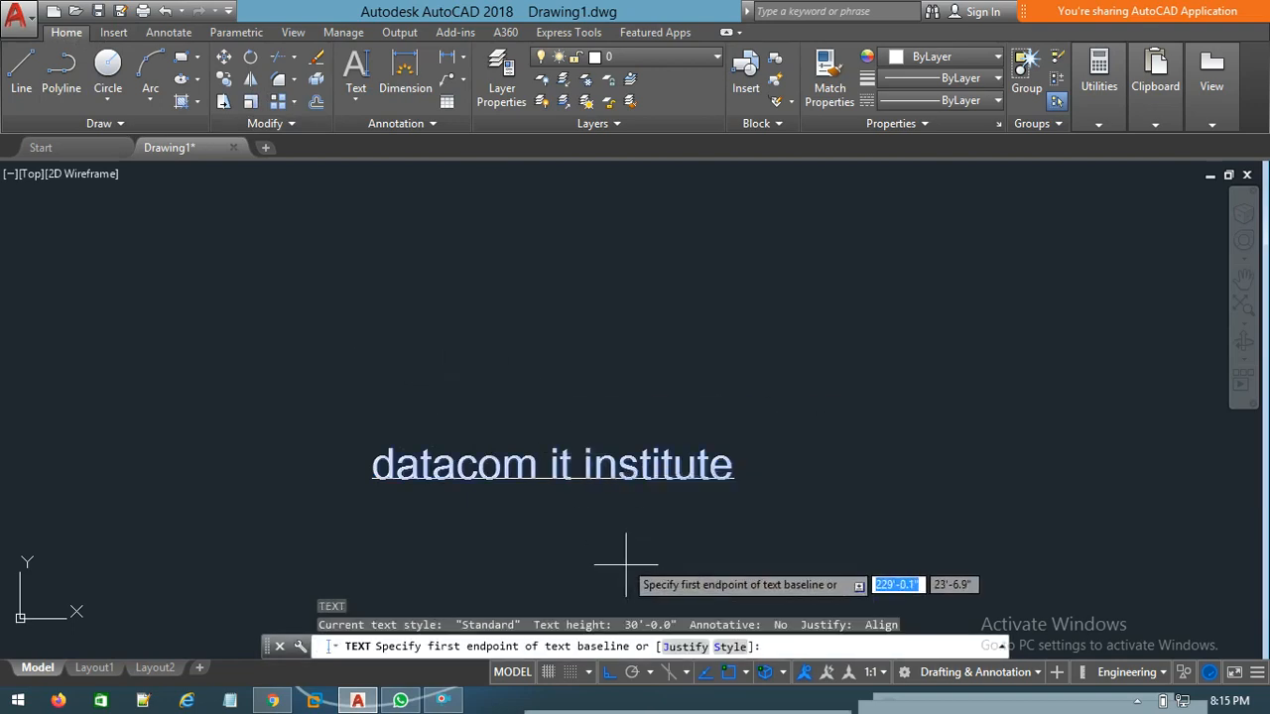
click(674, 650)
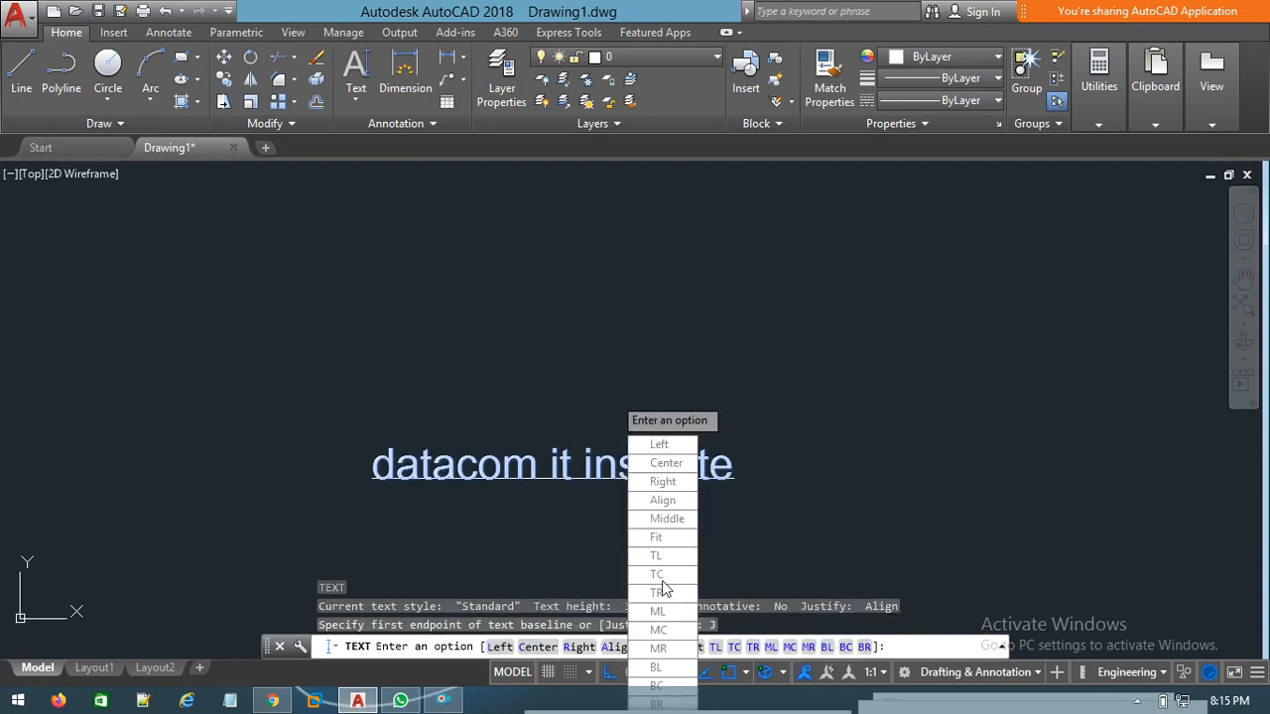
click(663, 500)
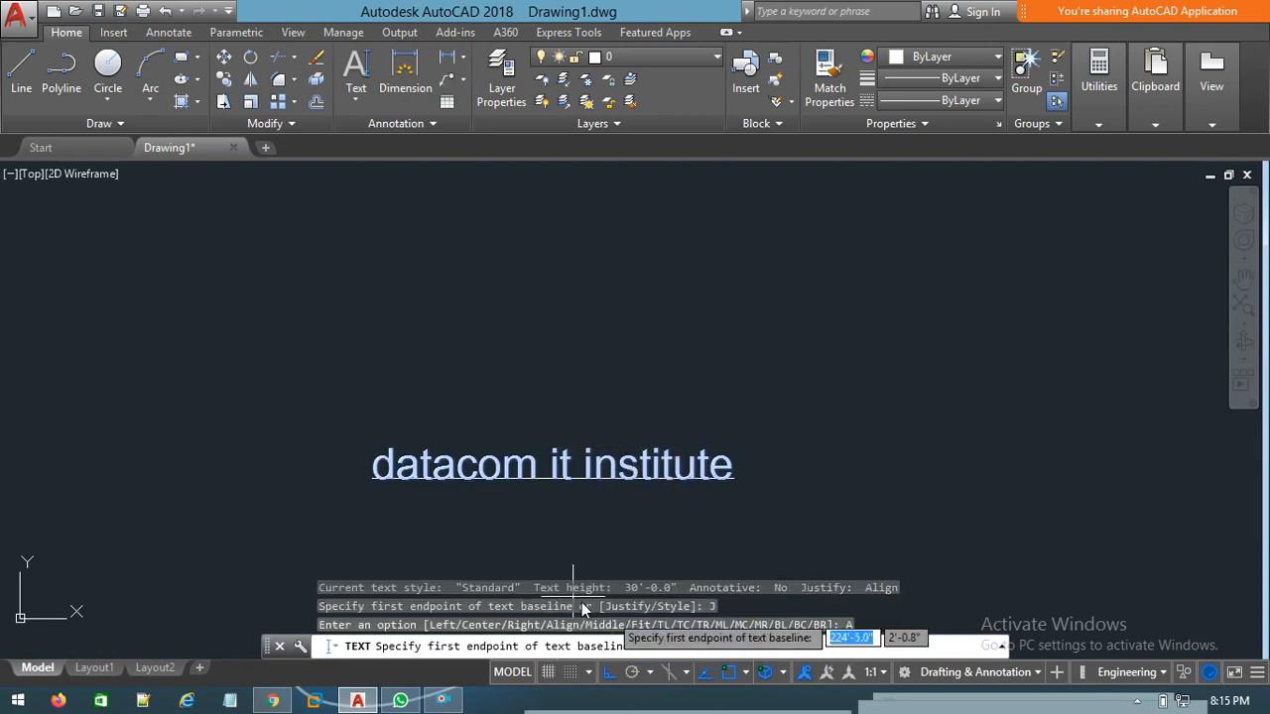
click(366, 333)
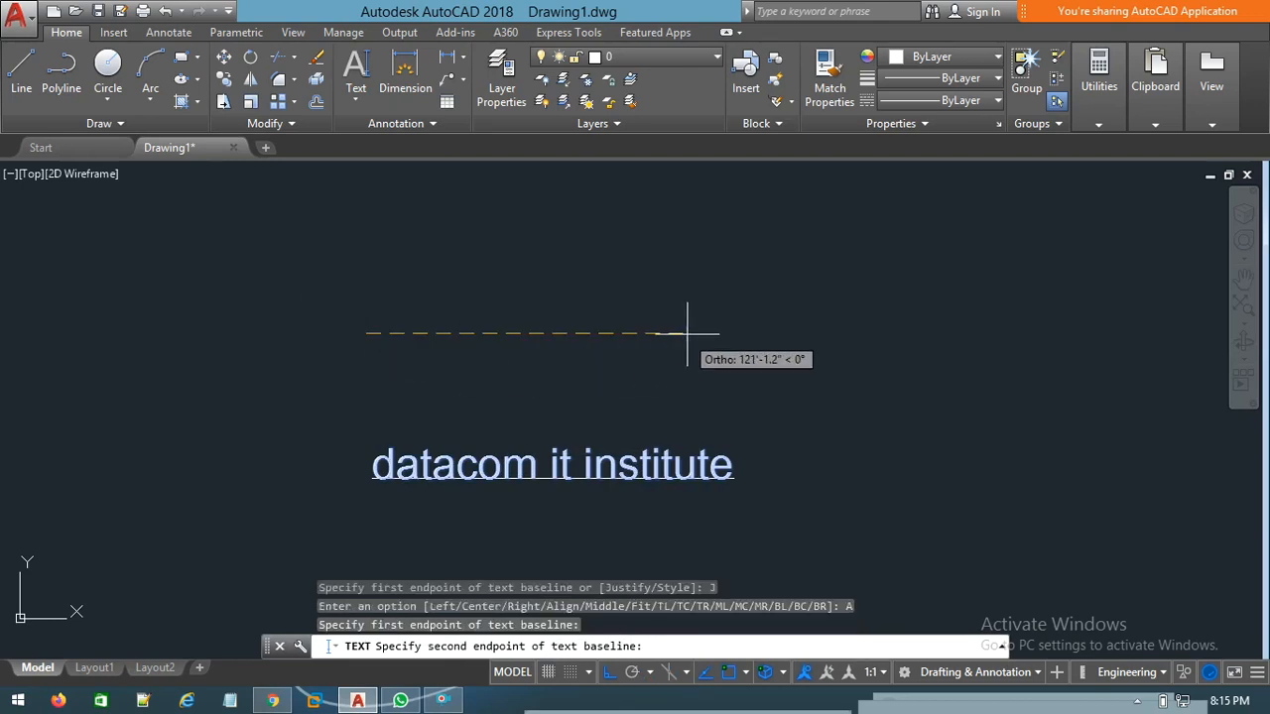
click(531, 327)
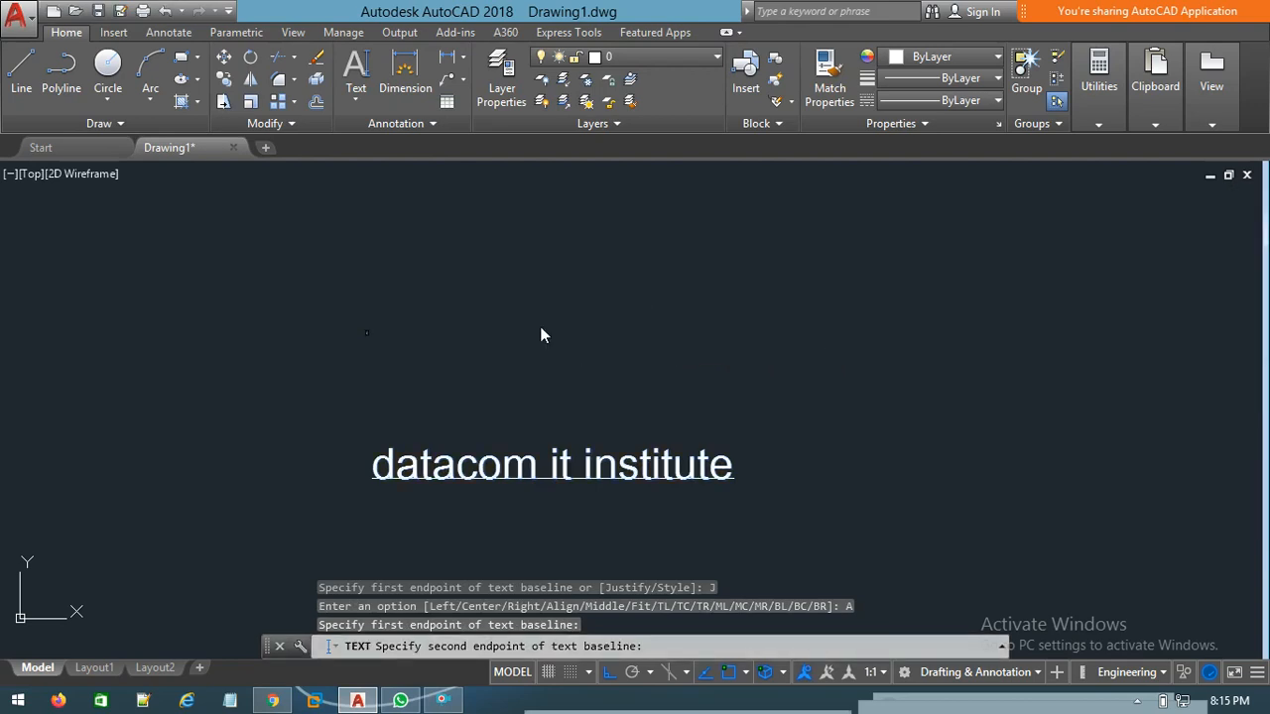
- Enter "datacom it instiu" as the aligned text on the shorter upper baseline
text(data)
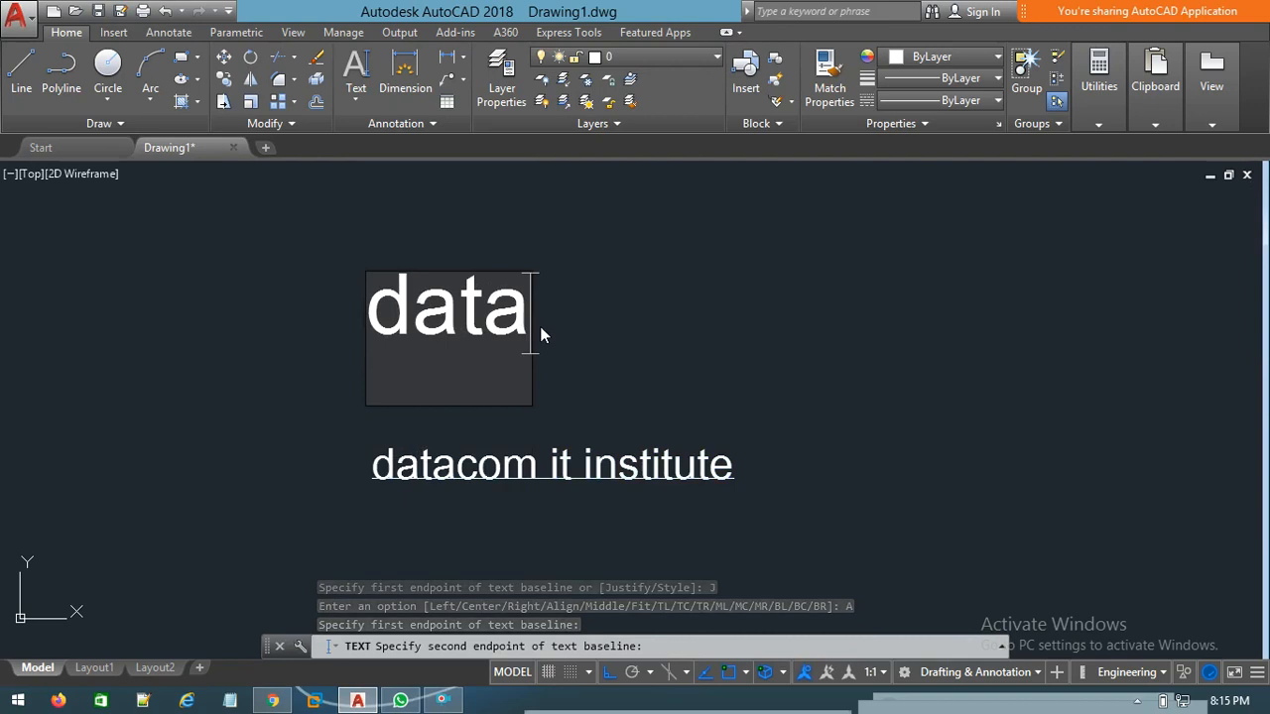
text(com it i)
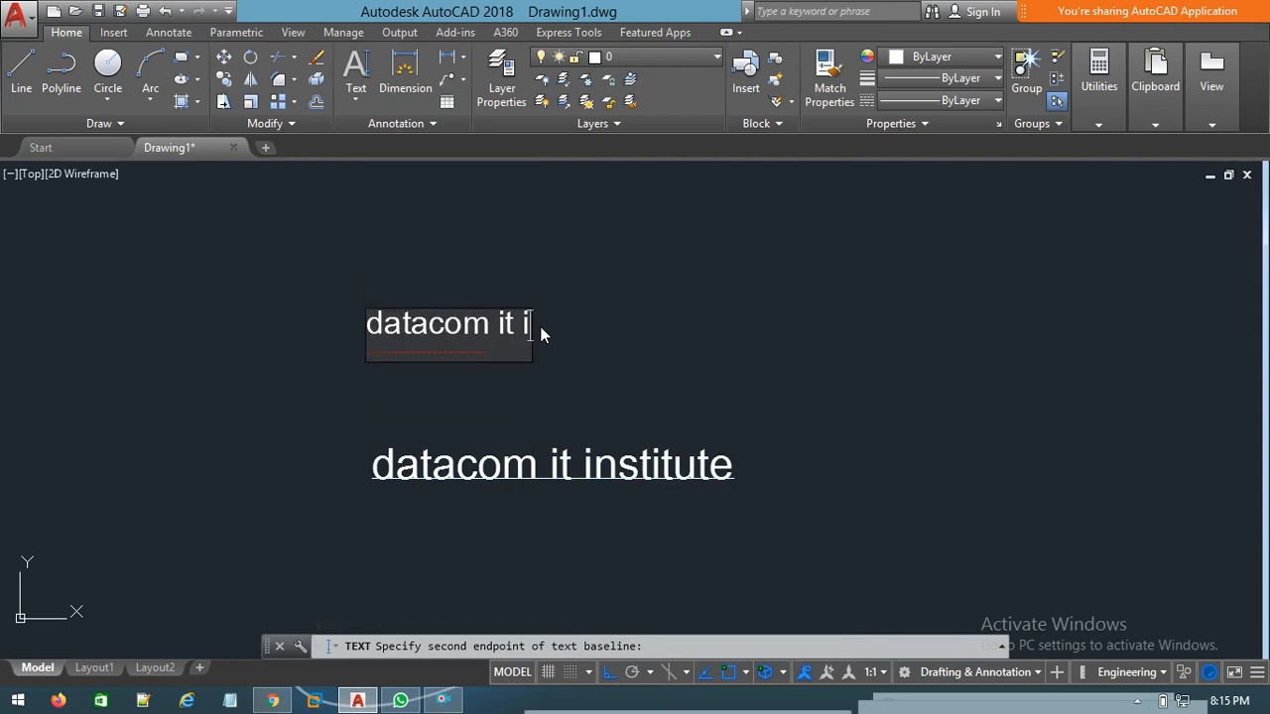
text(nstiuy)
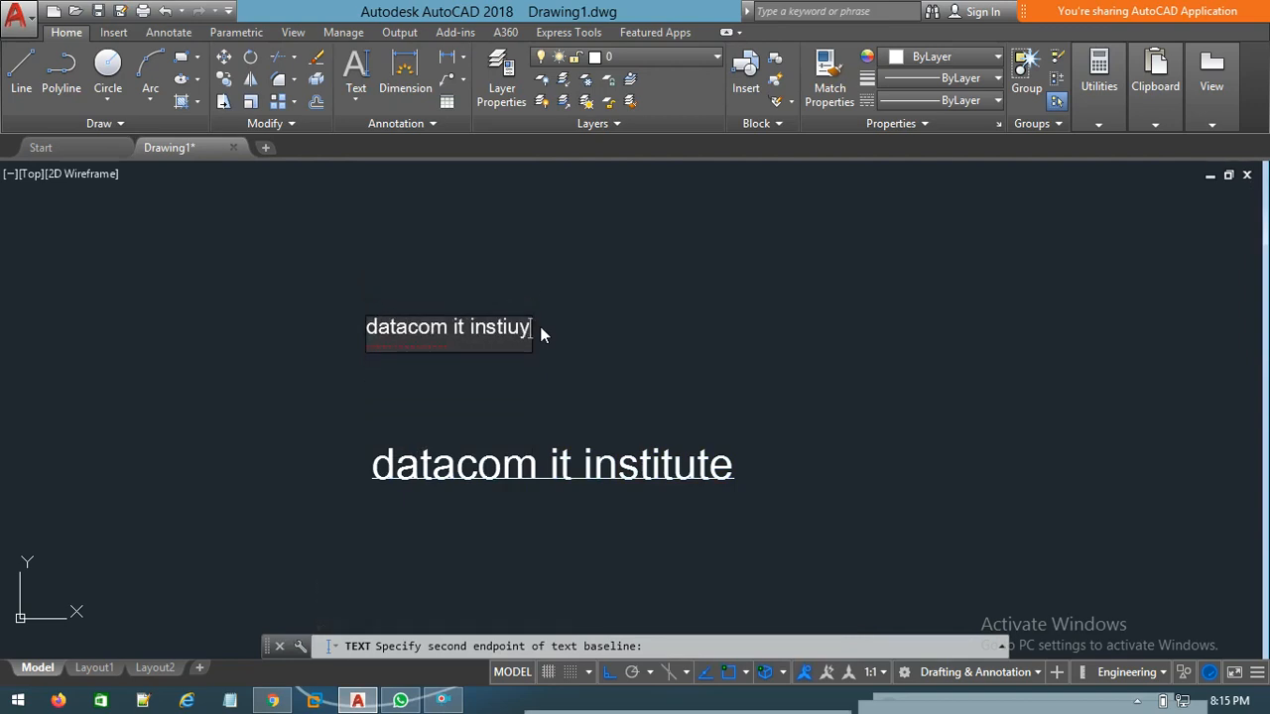
key(BackSpace)
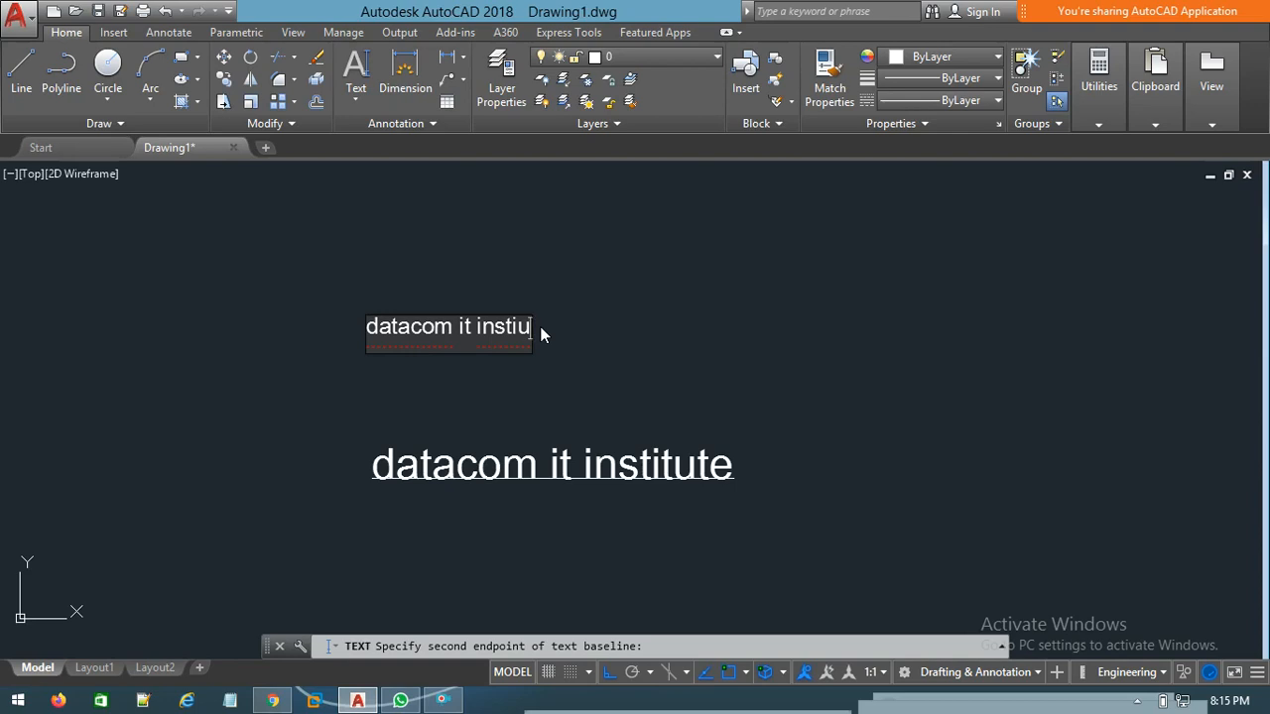
click(794, 267)
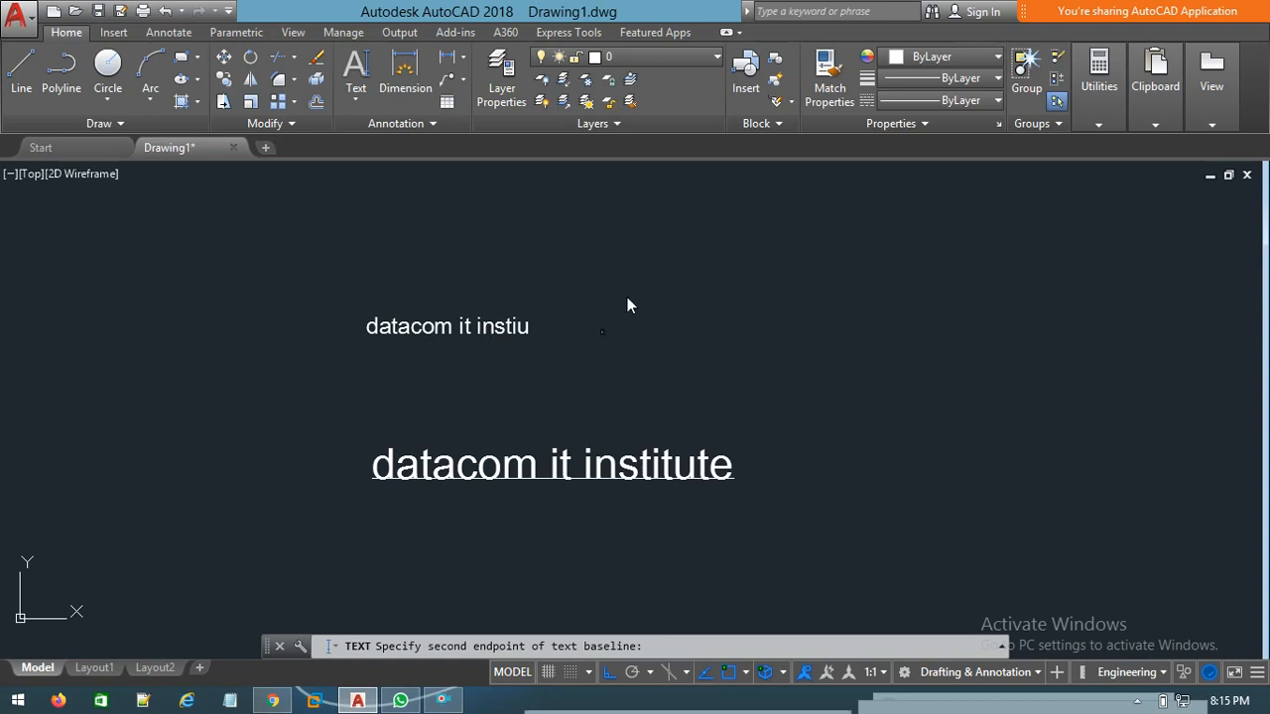
- End the text command and undo both aligned texts, keeping only the horizontal line
key(Escape)
key(ctrl+z)
key(ctrl+z)
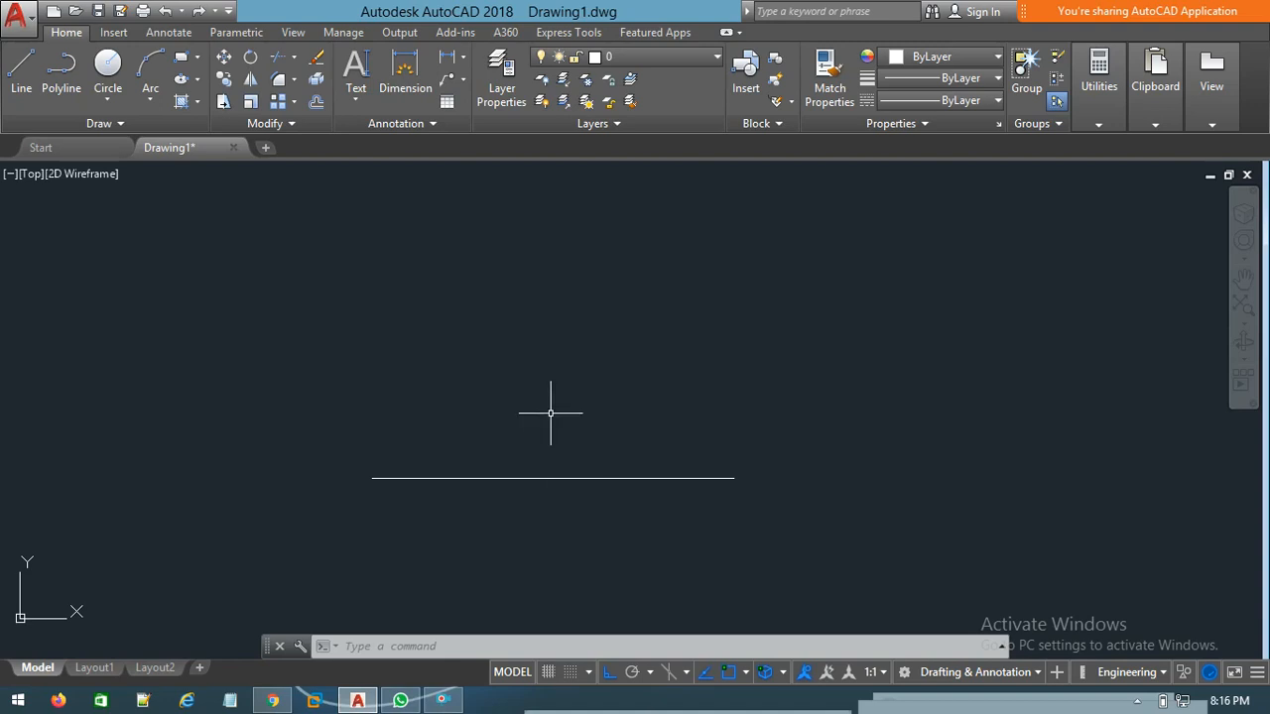
- Start a single-line text with Fit justification between the horizontal line's two endpoints, with a text height of 20'
text(dt)
key(Return)
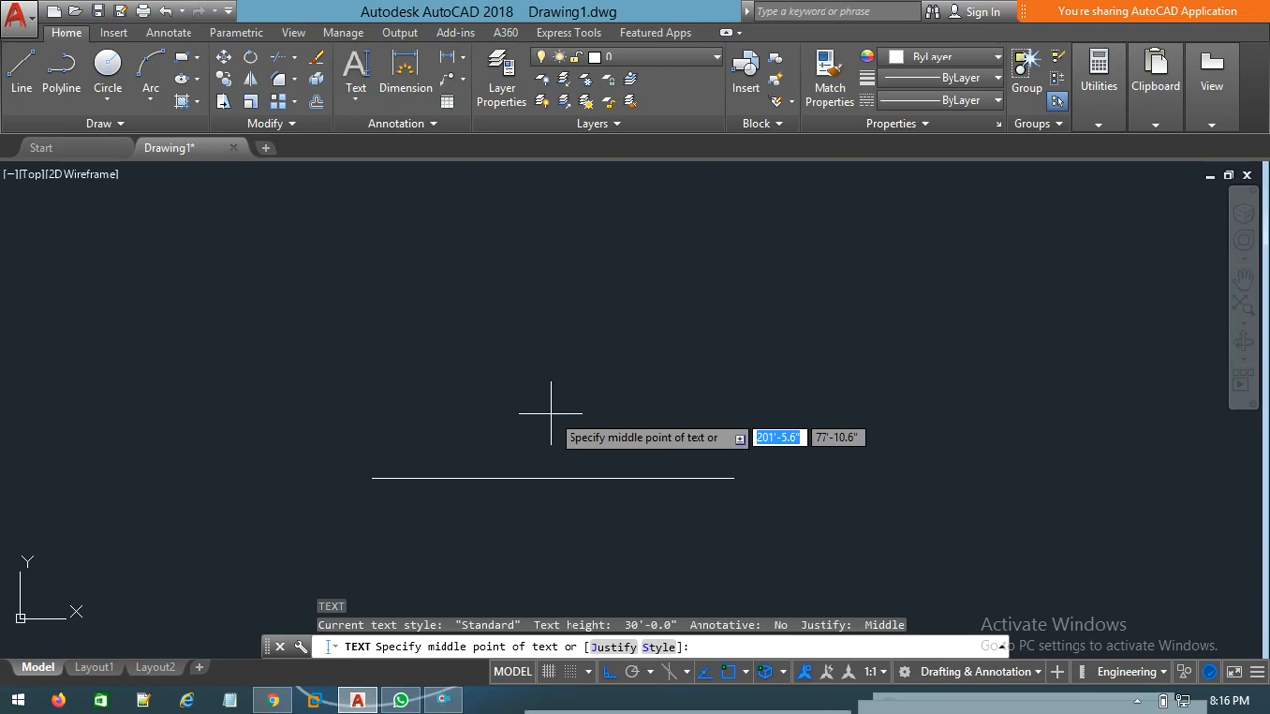
text(j)
key(Return)
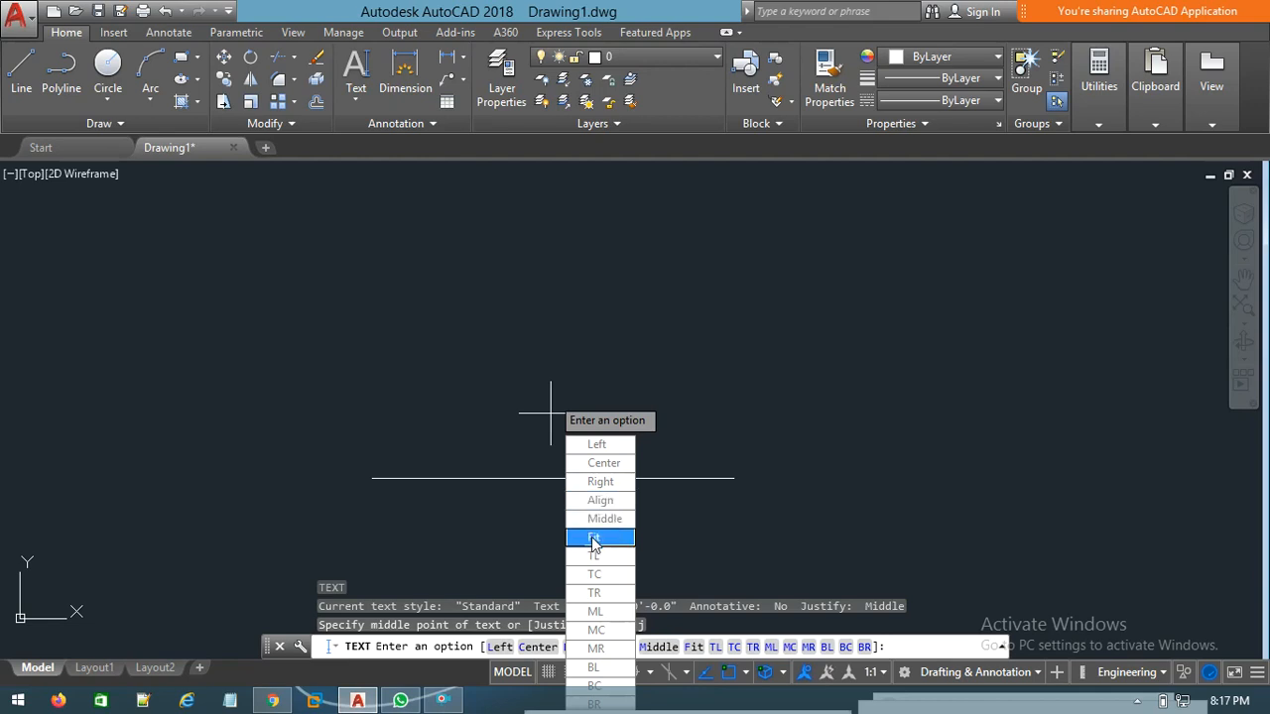
click(593, 537)
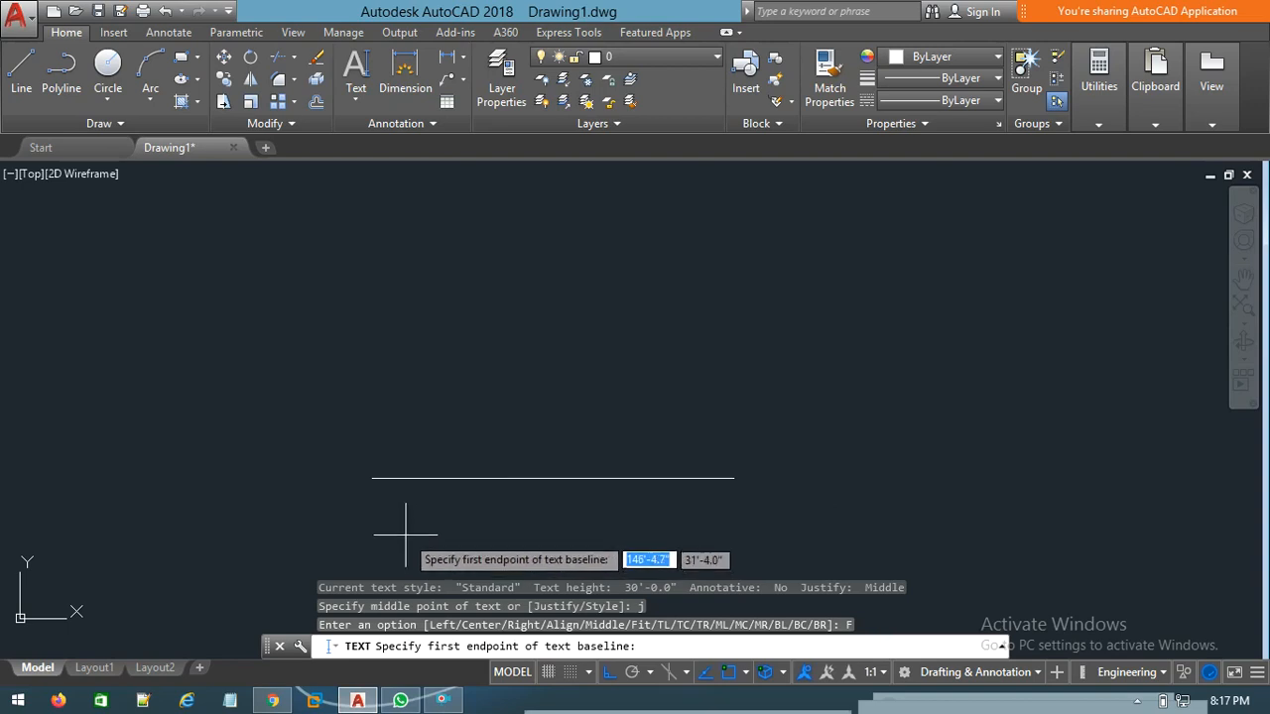
click(367, 479)
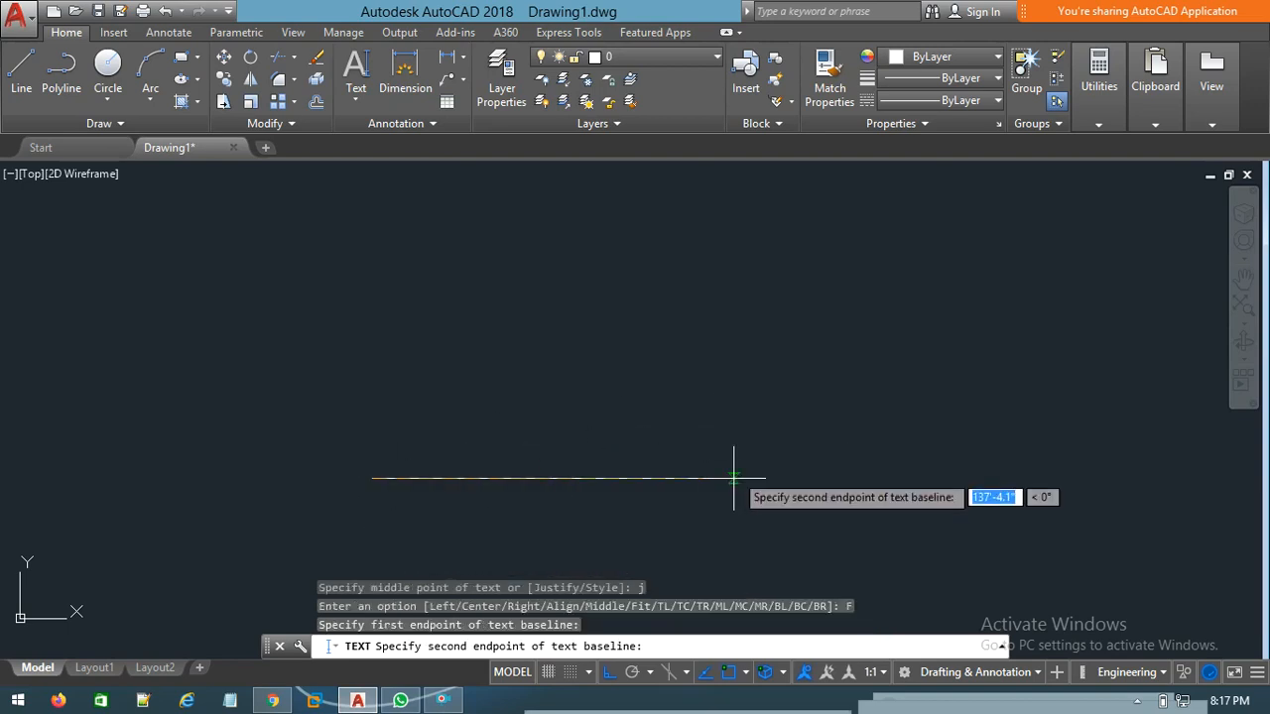
click(734, 479)
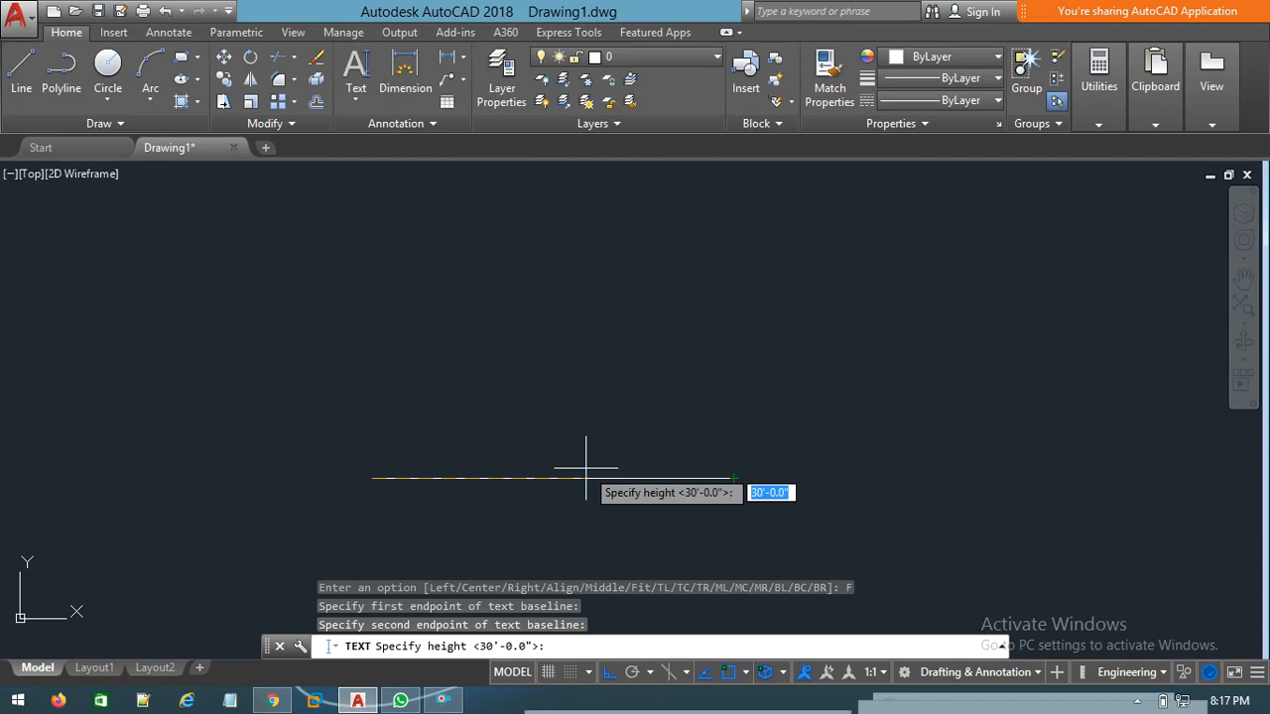
text(20')
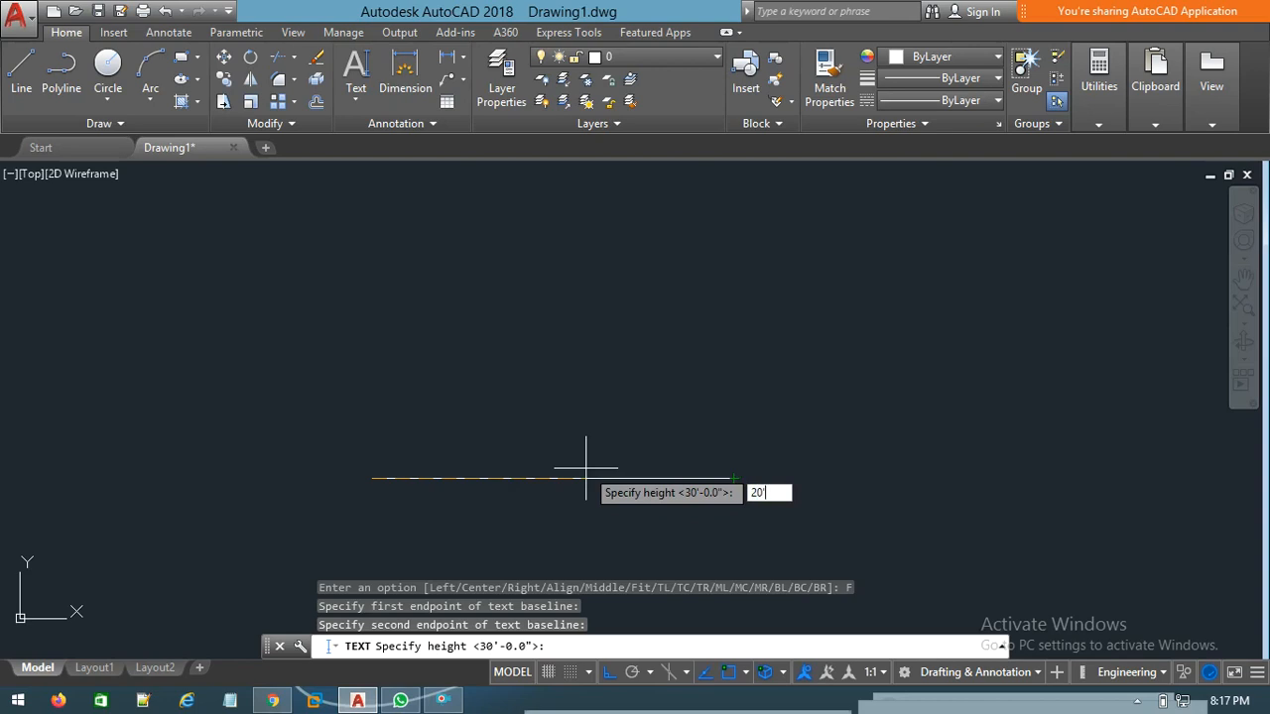
key(Return)
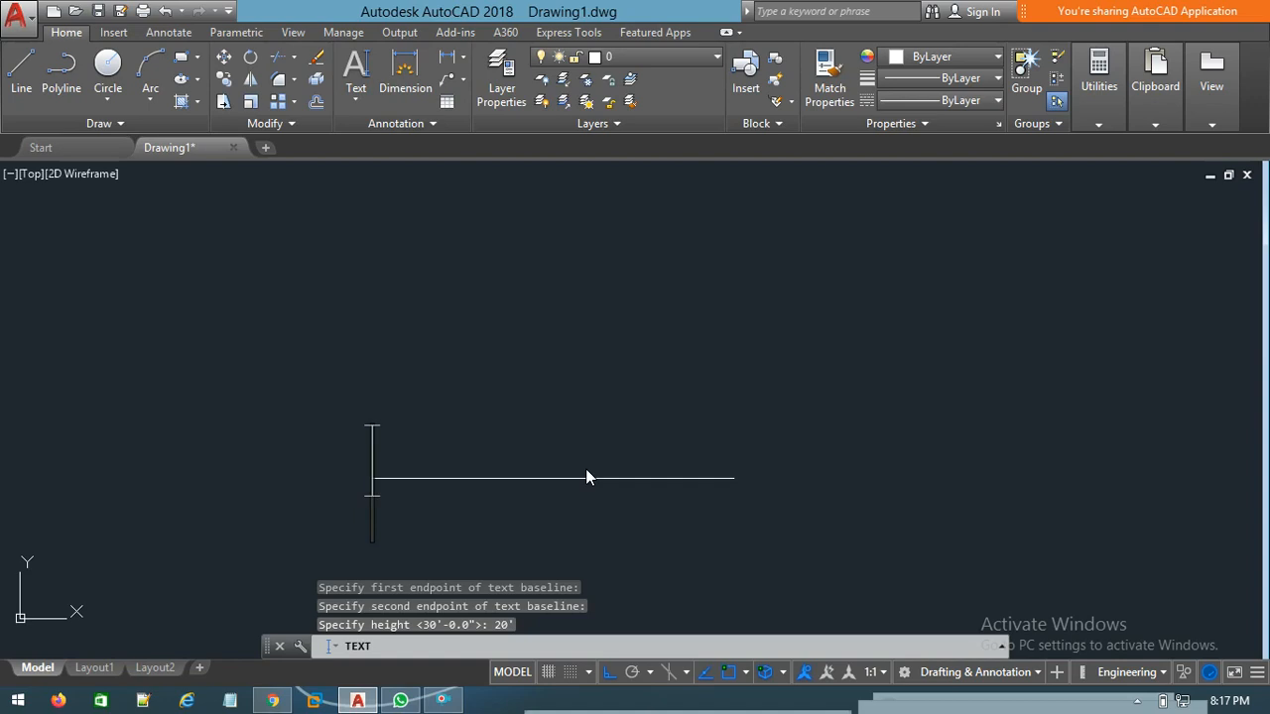
- Enter "datacom it institute" as the fitted text on the line, finish it, and undo the text
text(d)
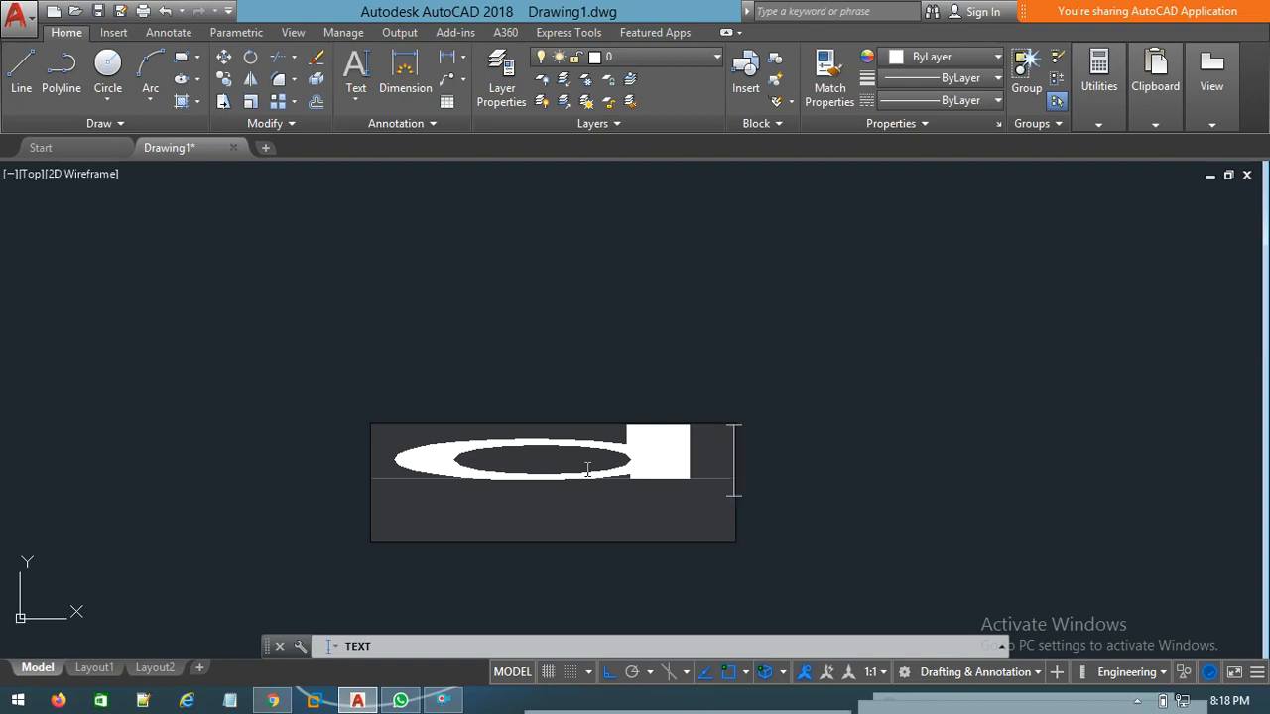
text(da)
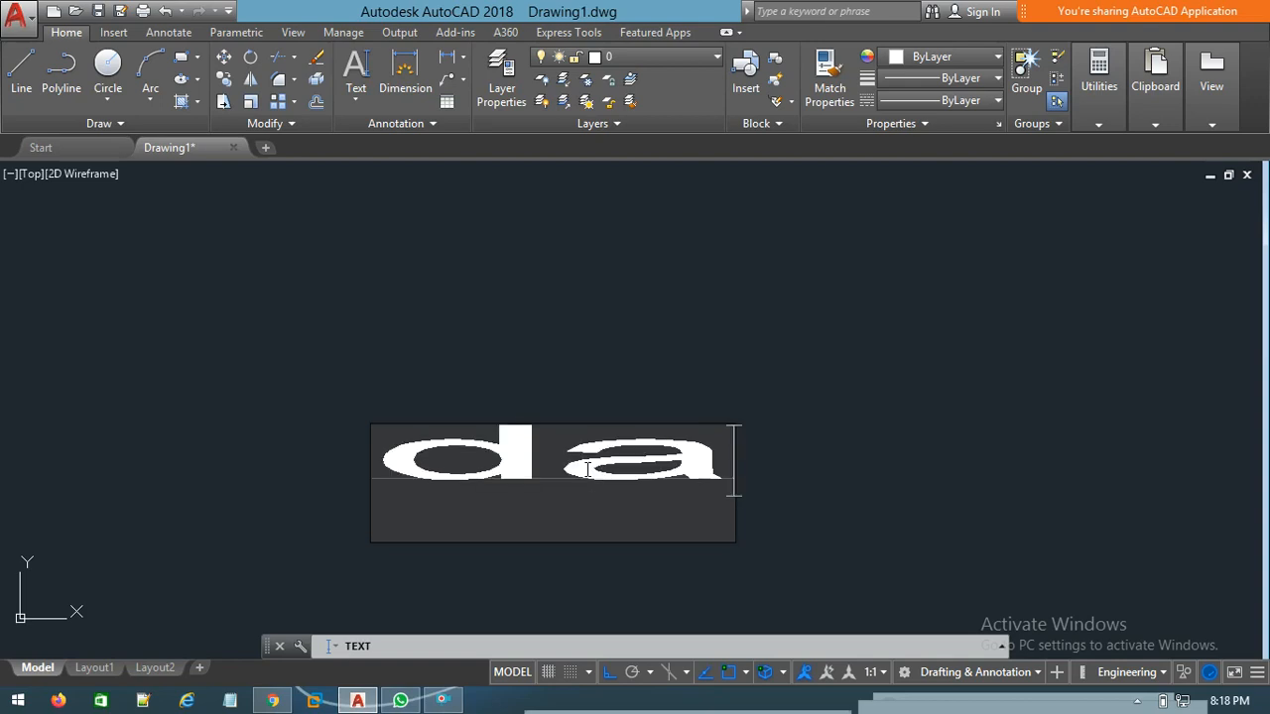
text(tacom)
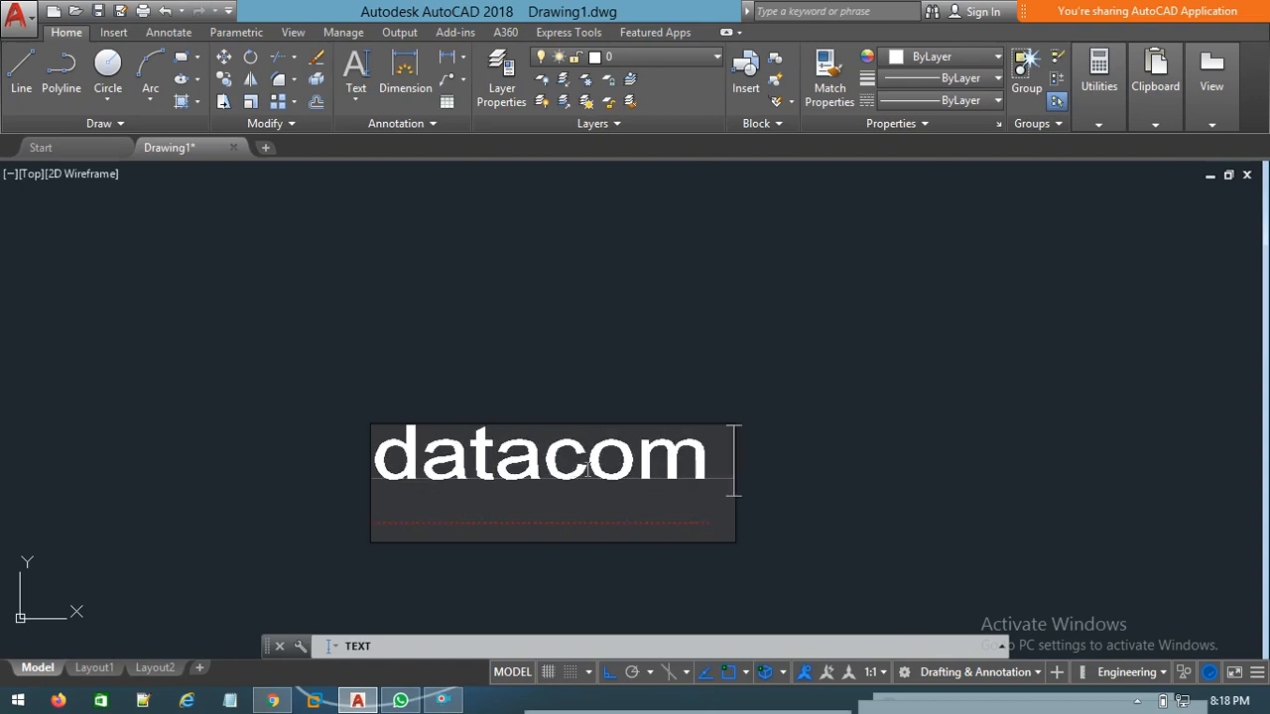
text( it in)
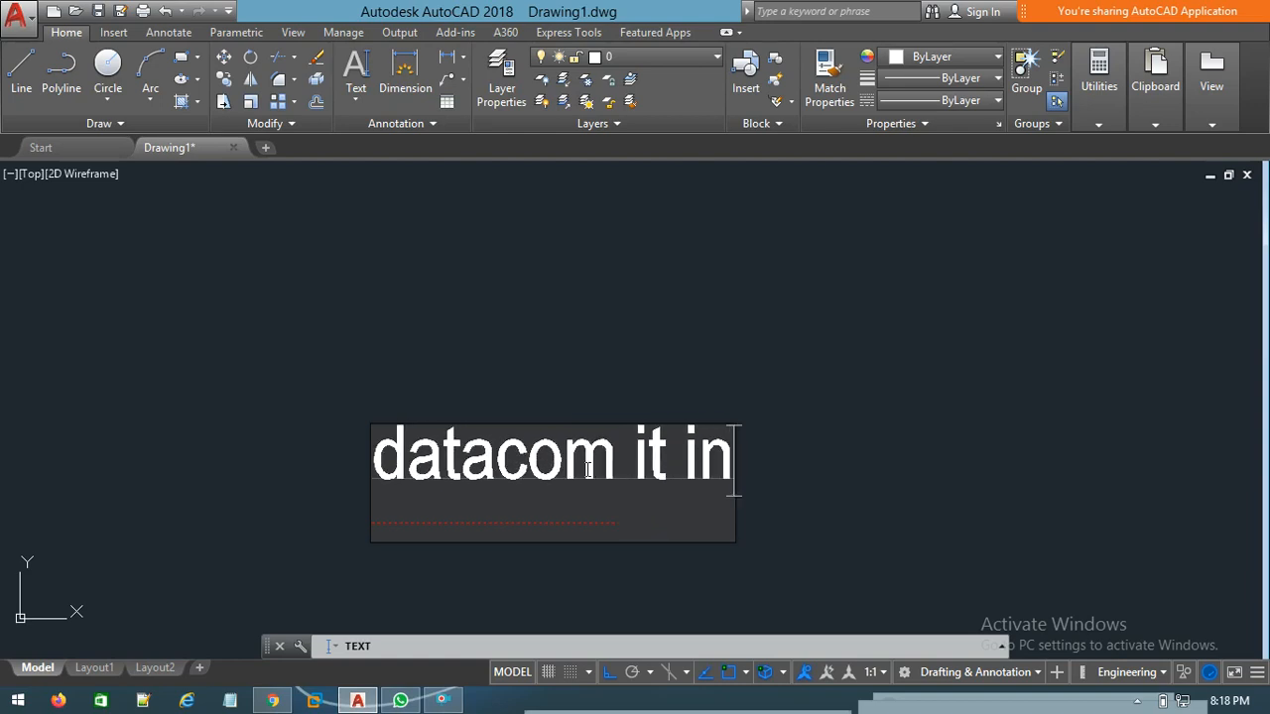
text(stitute)
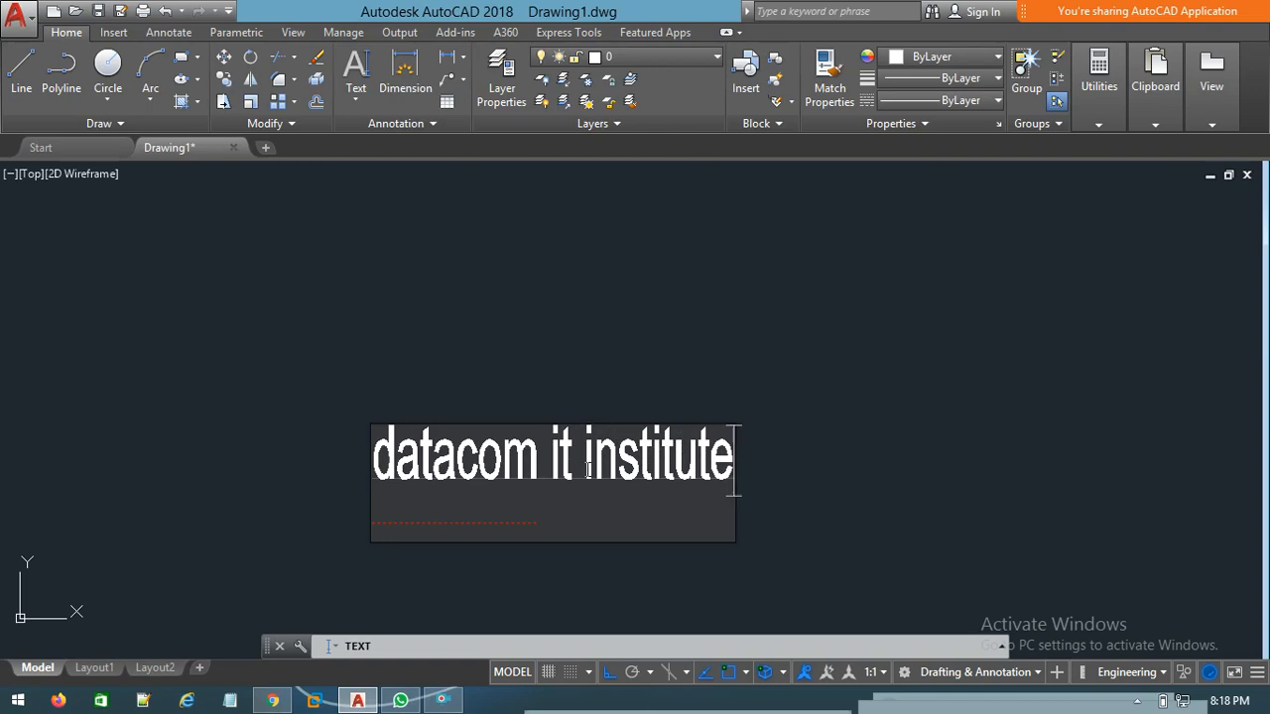
click(969, 396)
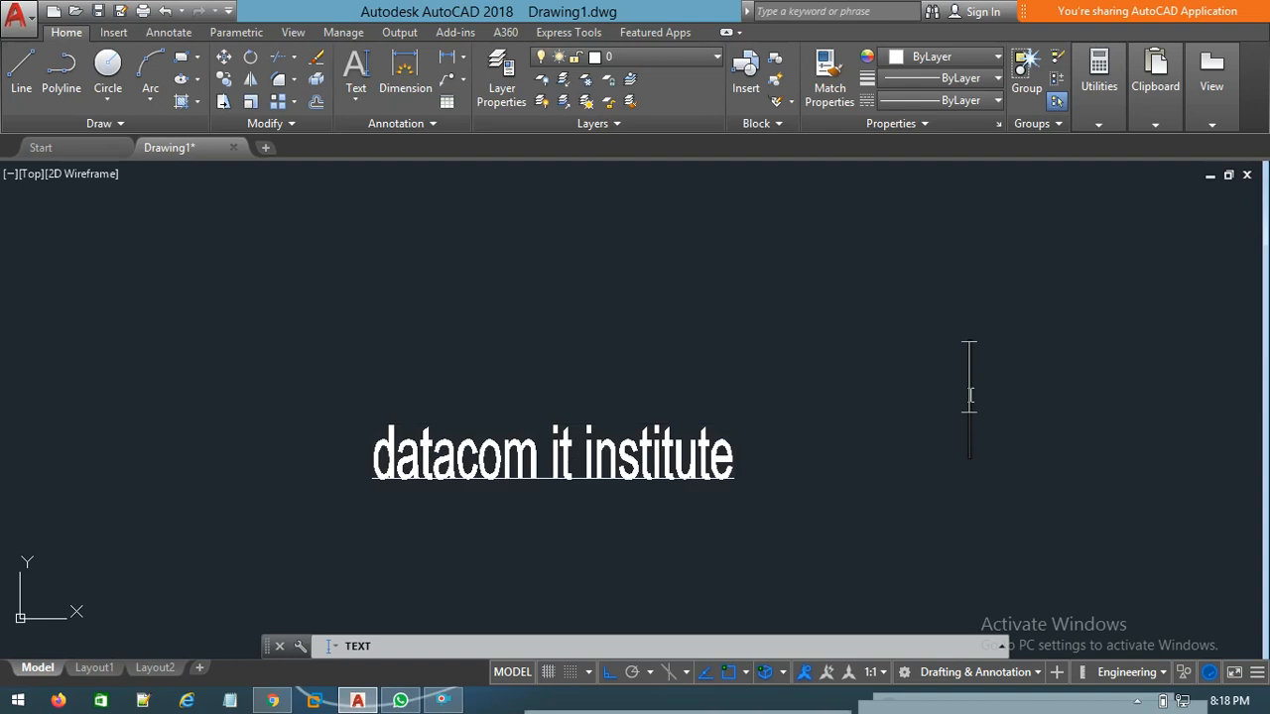
click(924, 400)
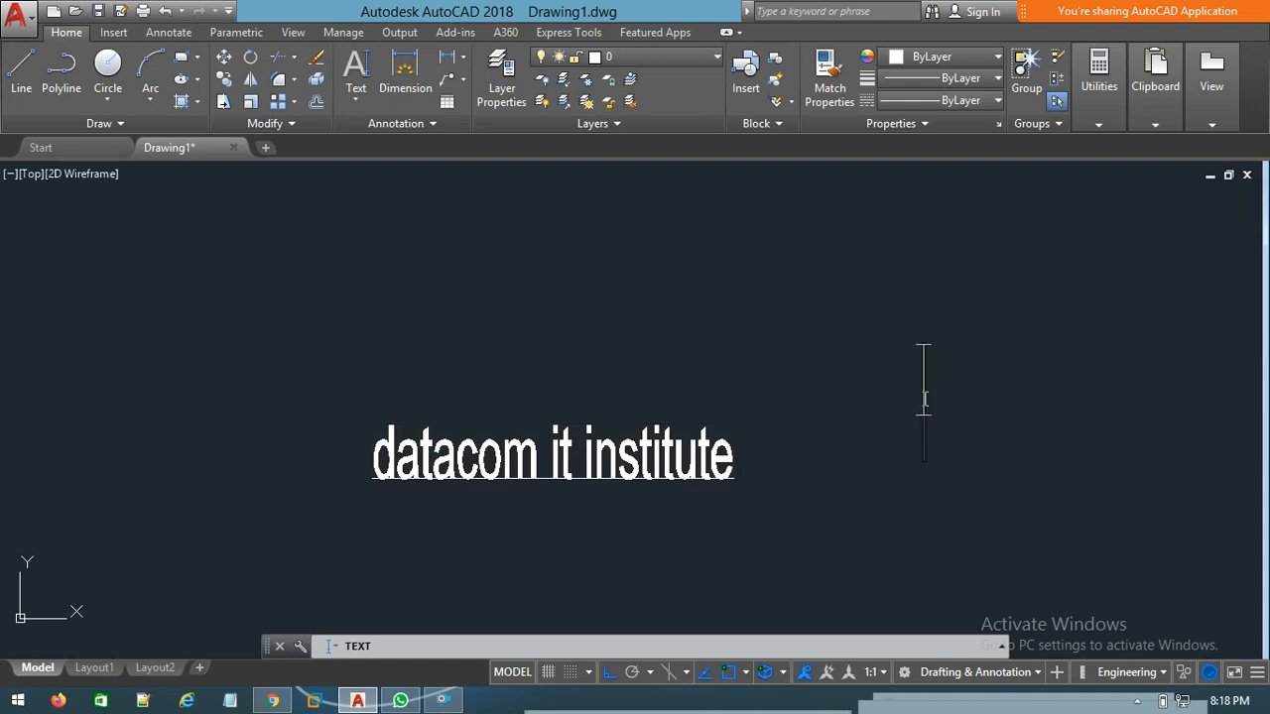
key(Return)
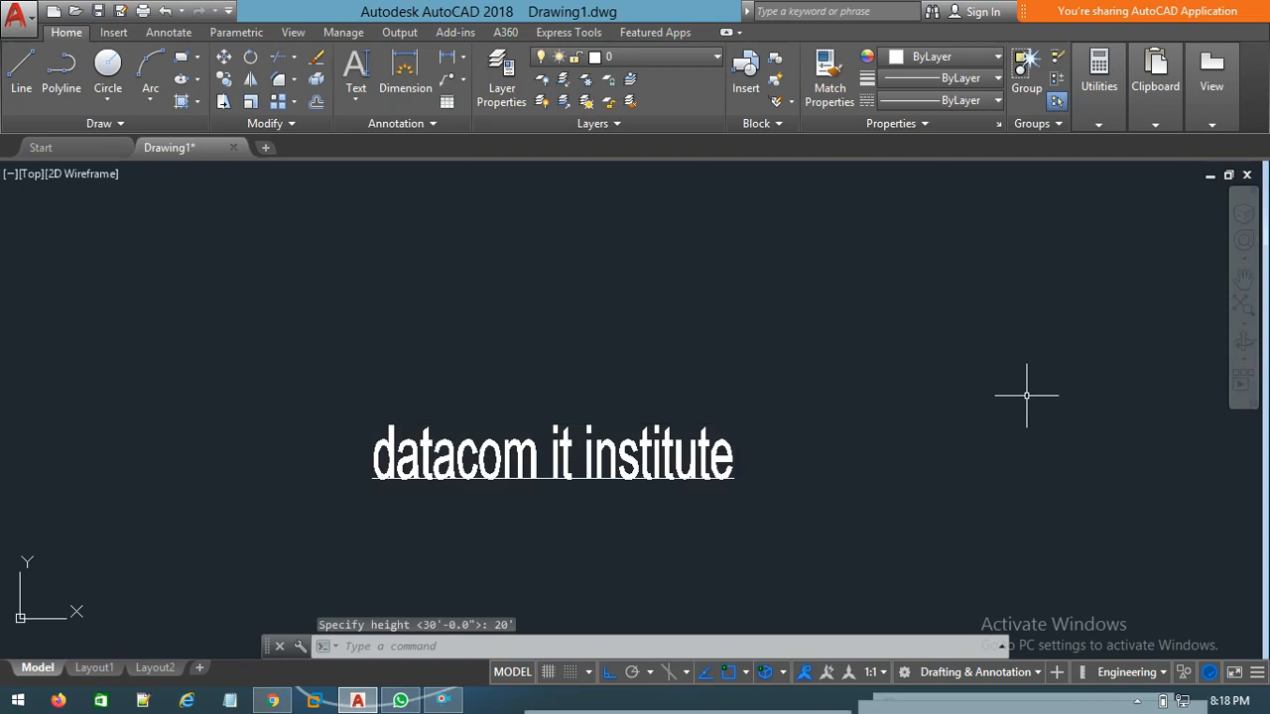
key(ctrl+z)
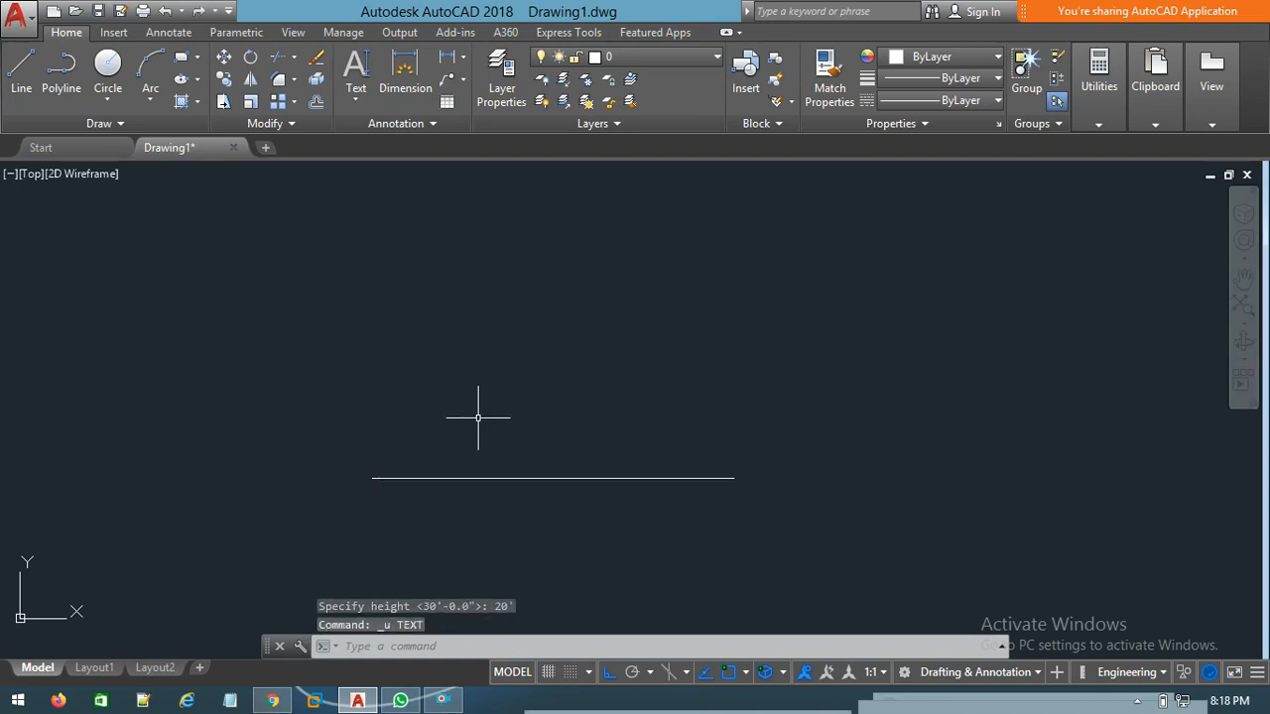
- Start a single-line text with Center justification at the horizontal line's midpoint, with height 20' and rotation angle 0
text(DT)
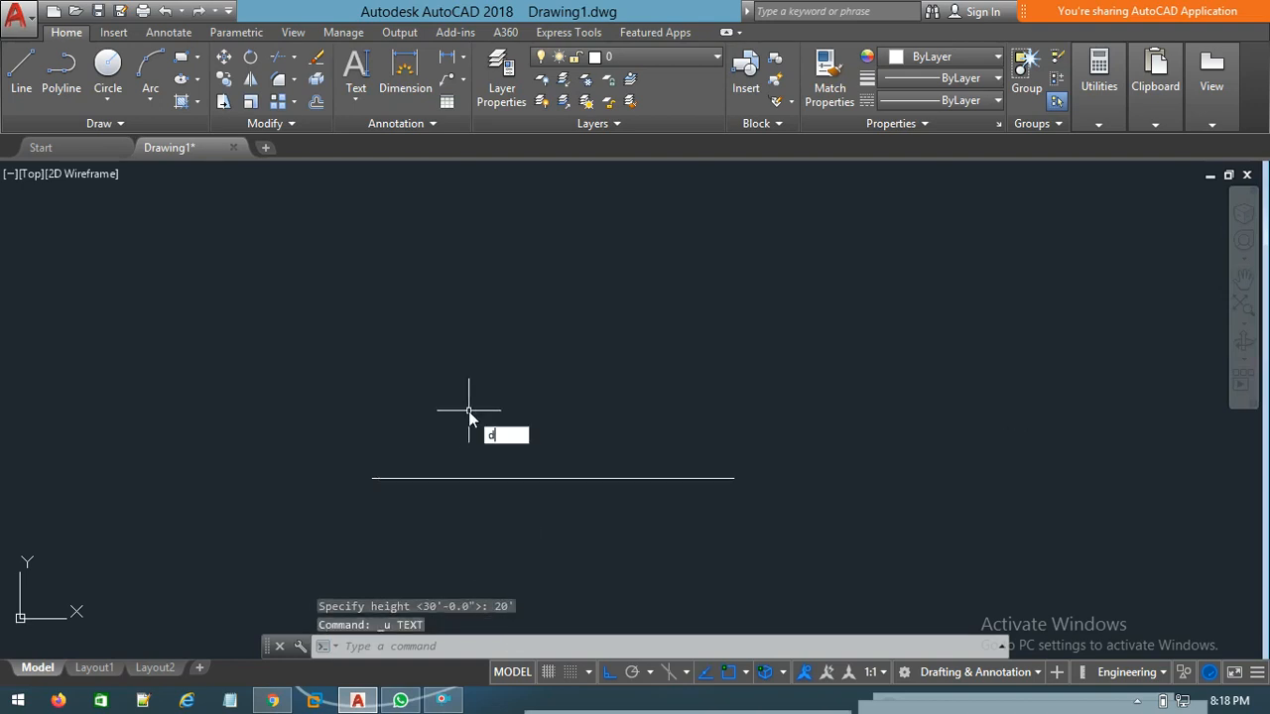
key(Return)
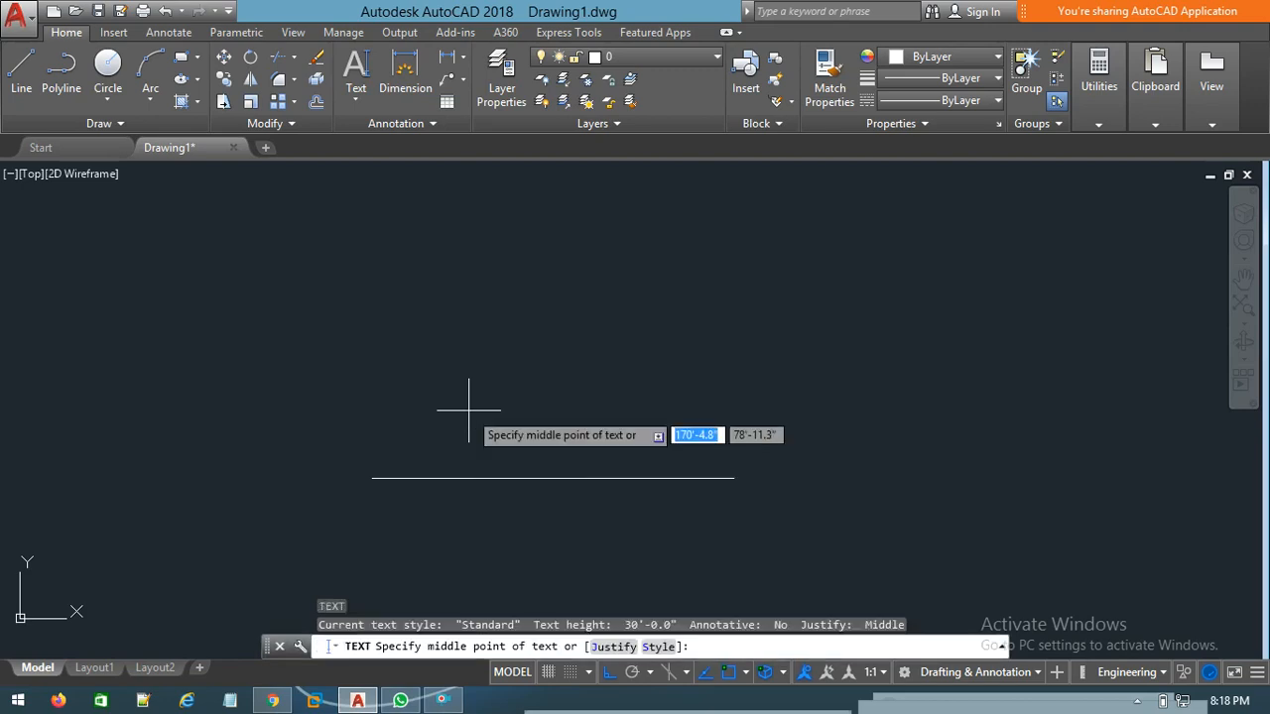
text(j)
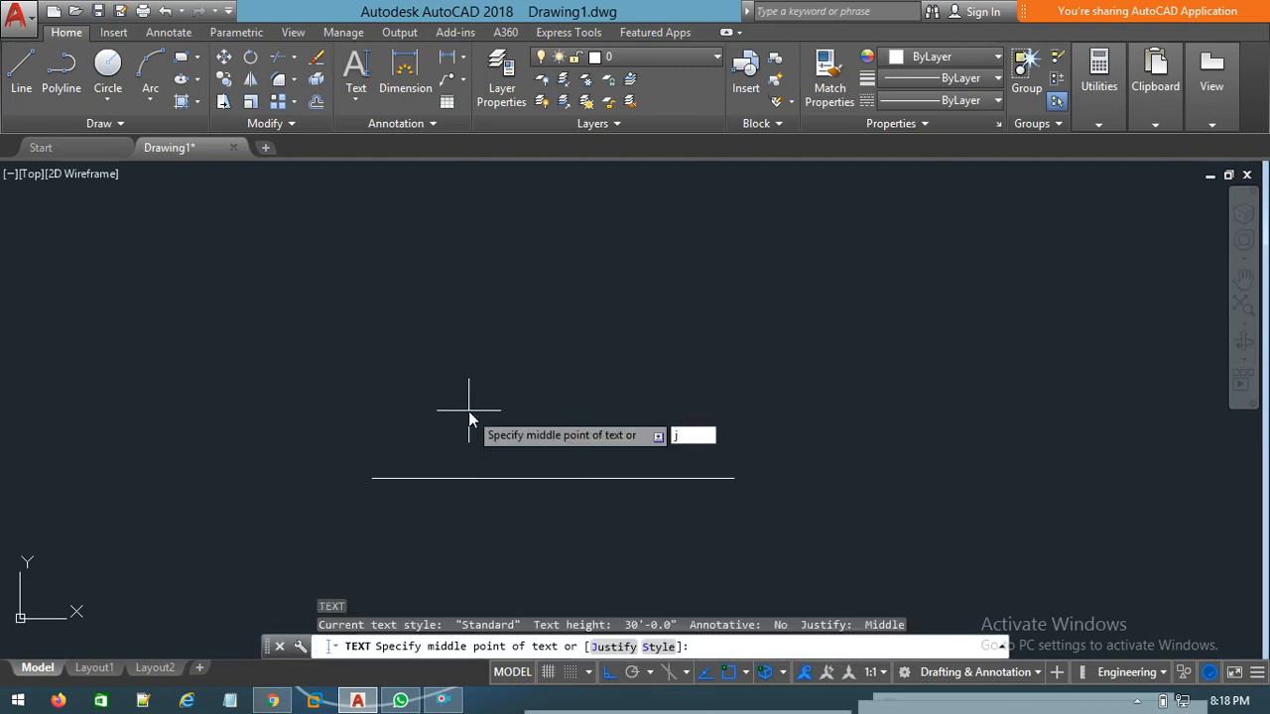
key(Return)
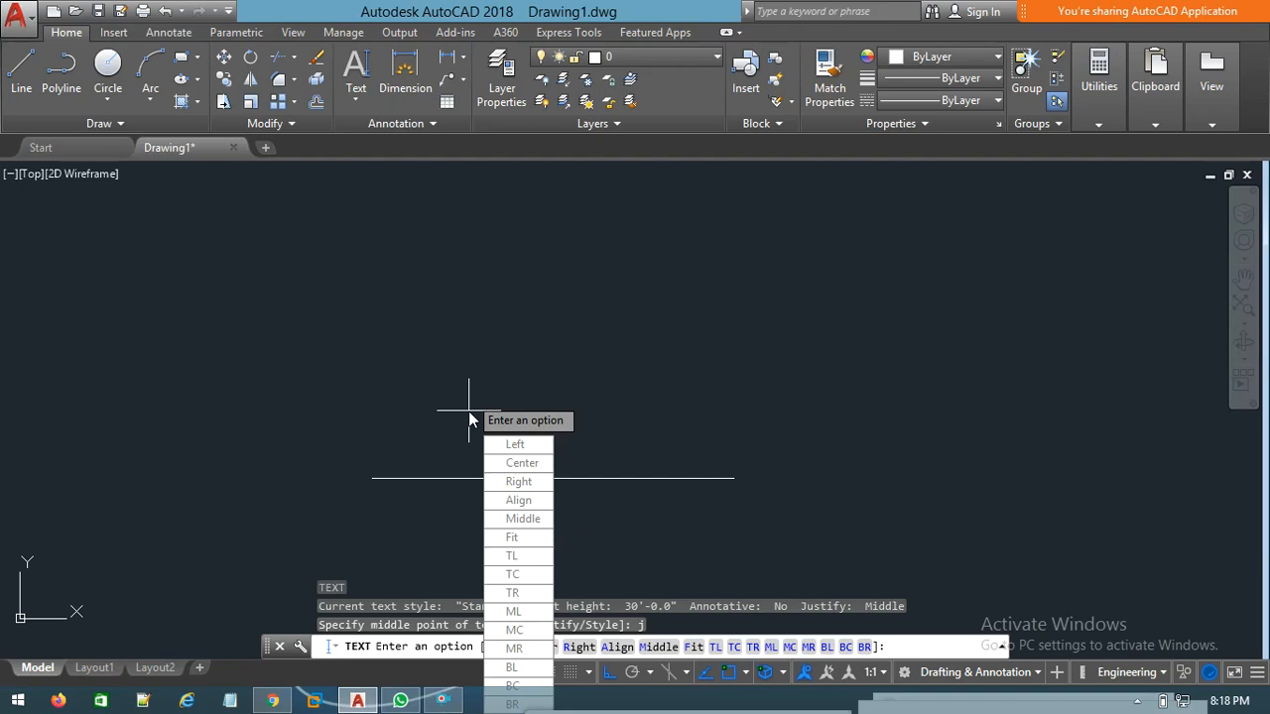
click(526, 463)
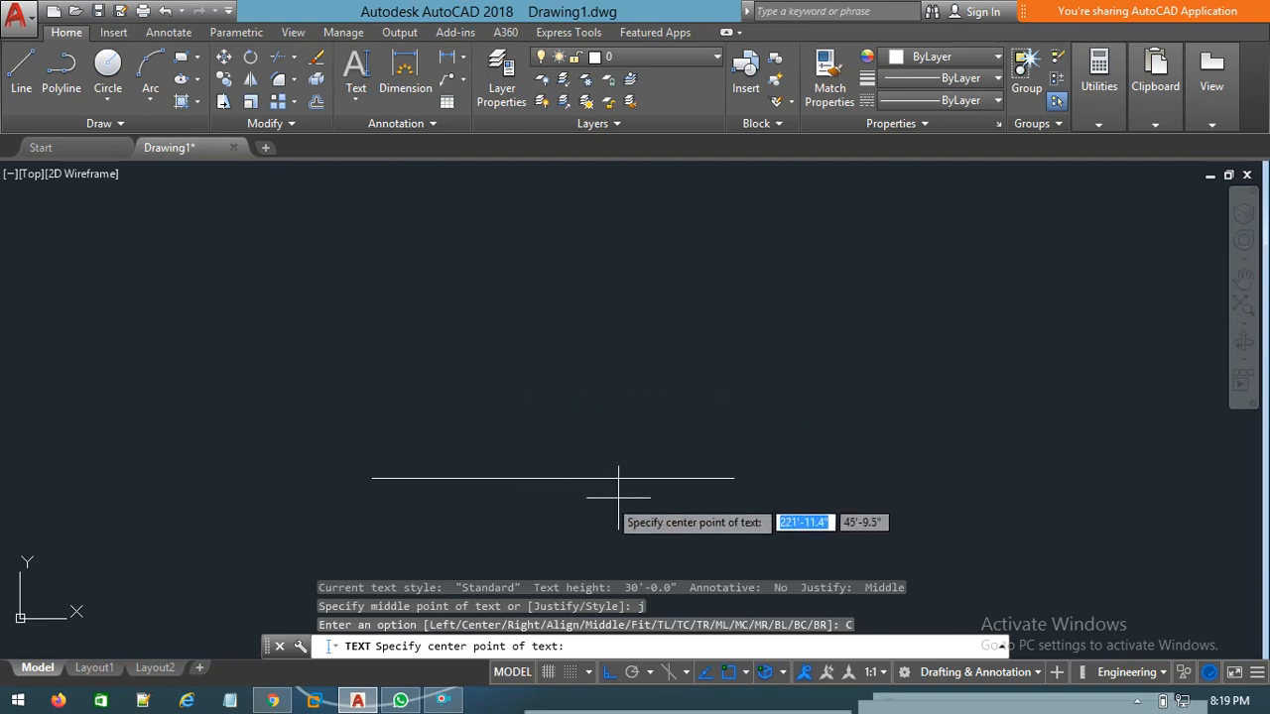
click(554, 479)
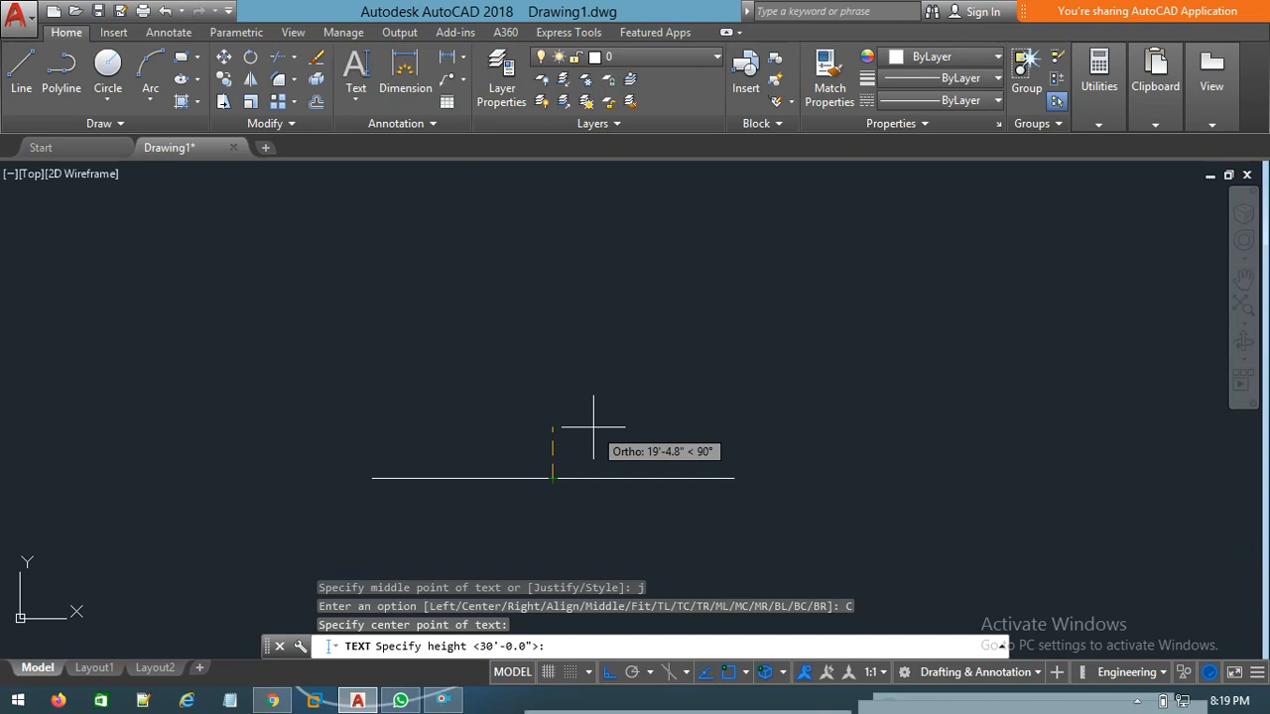
text(3)
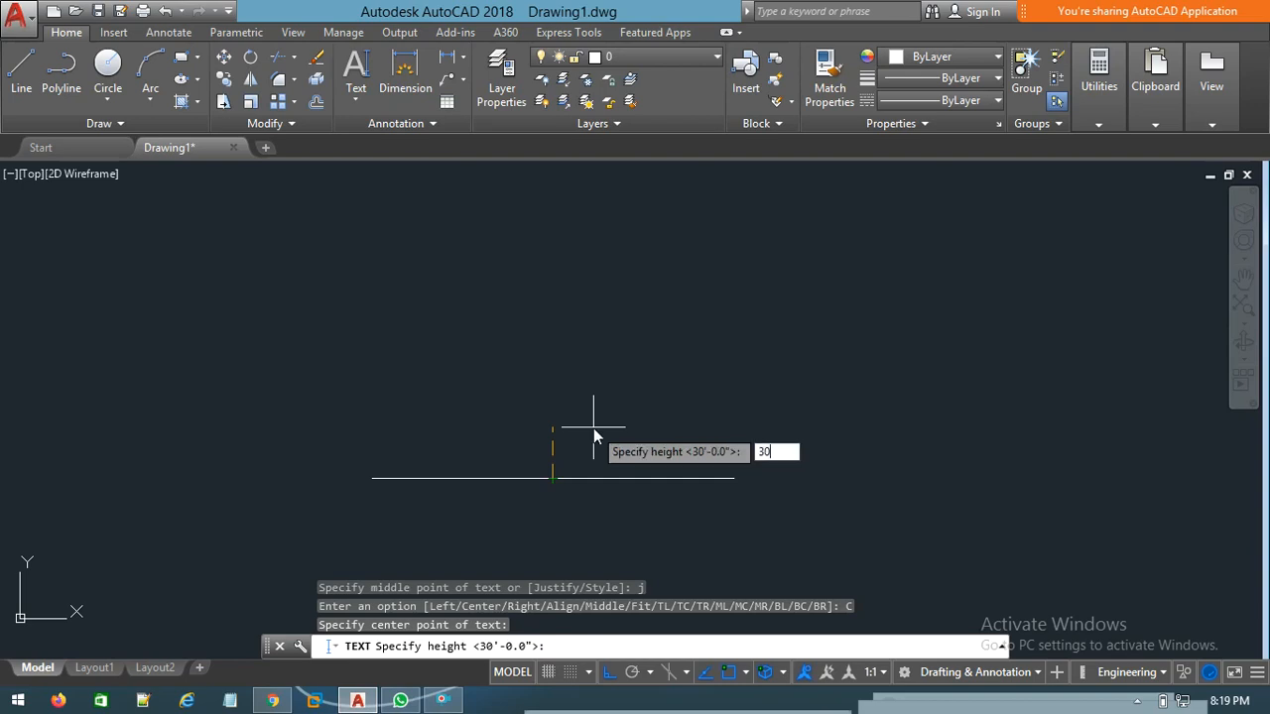
key(BackSpace)
text(20)
key(Return)
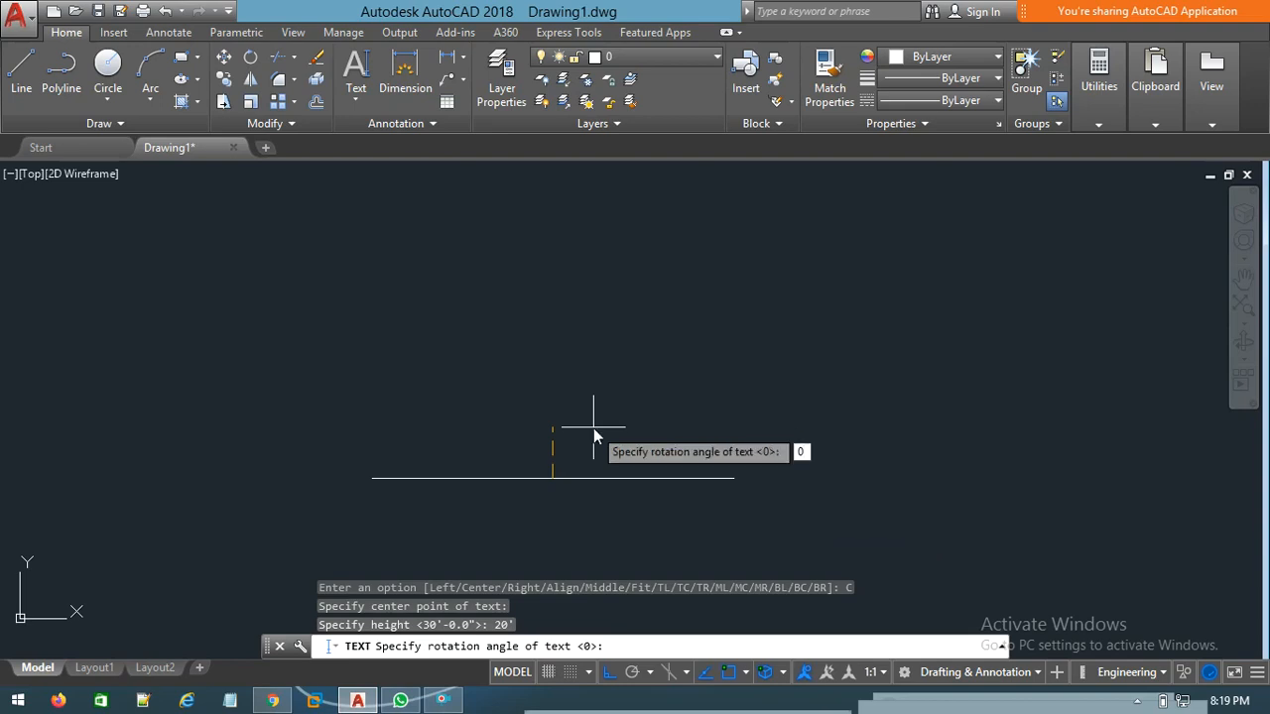
key(Return)
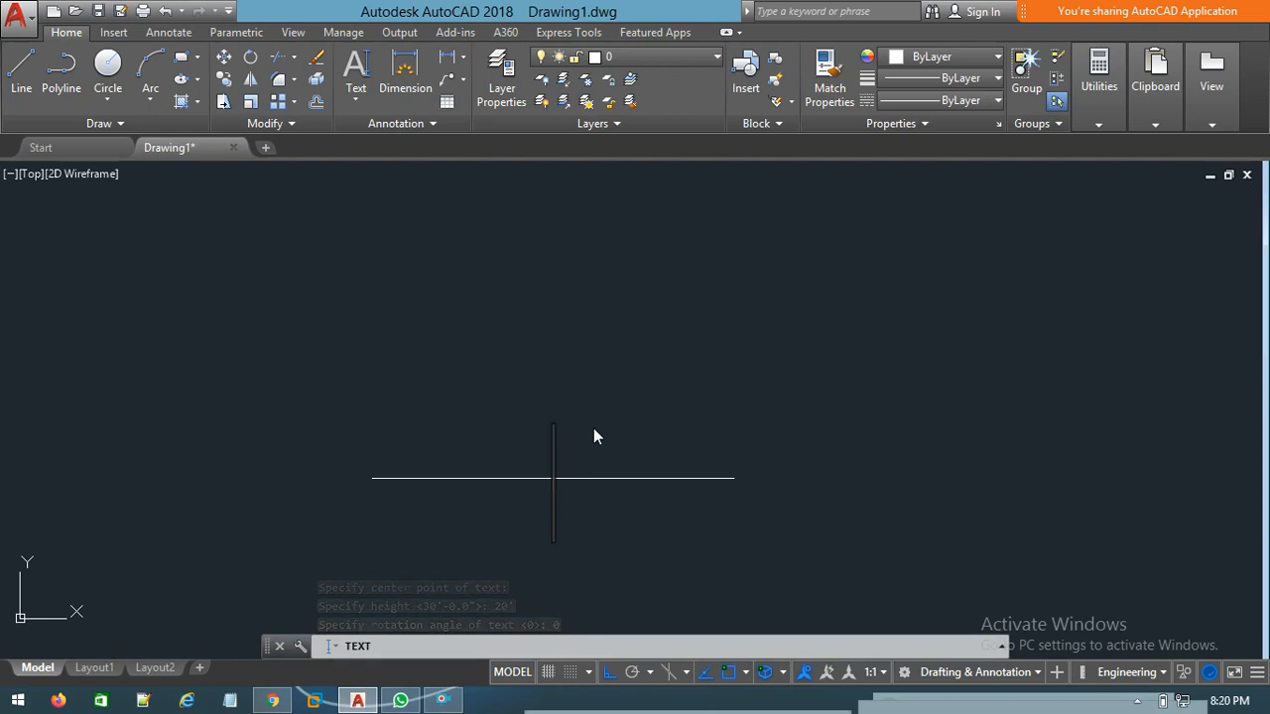
- Enter "datacom it institute" as the centered text at the line's midpoint and discard it
text(d)
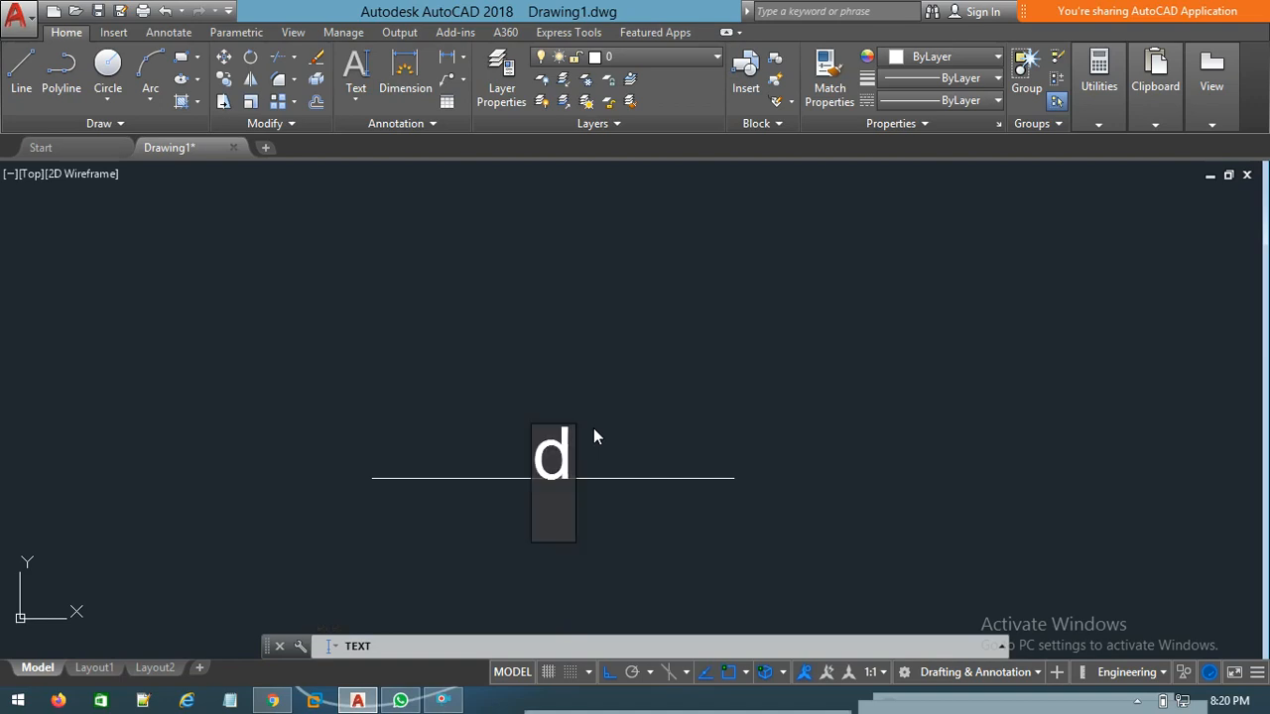
text(ata)
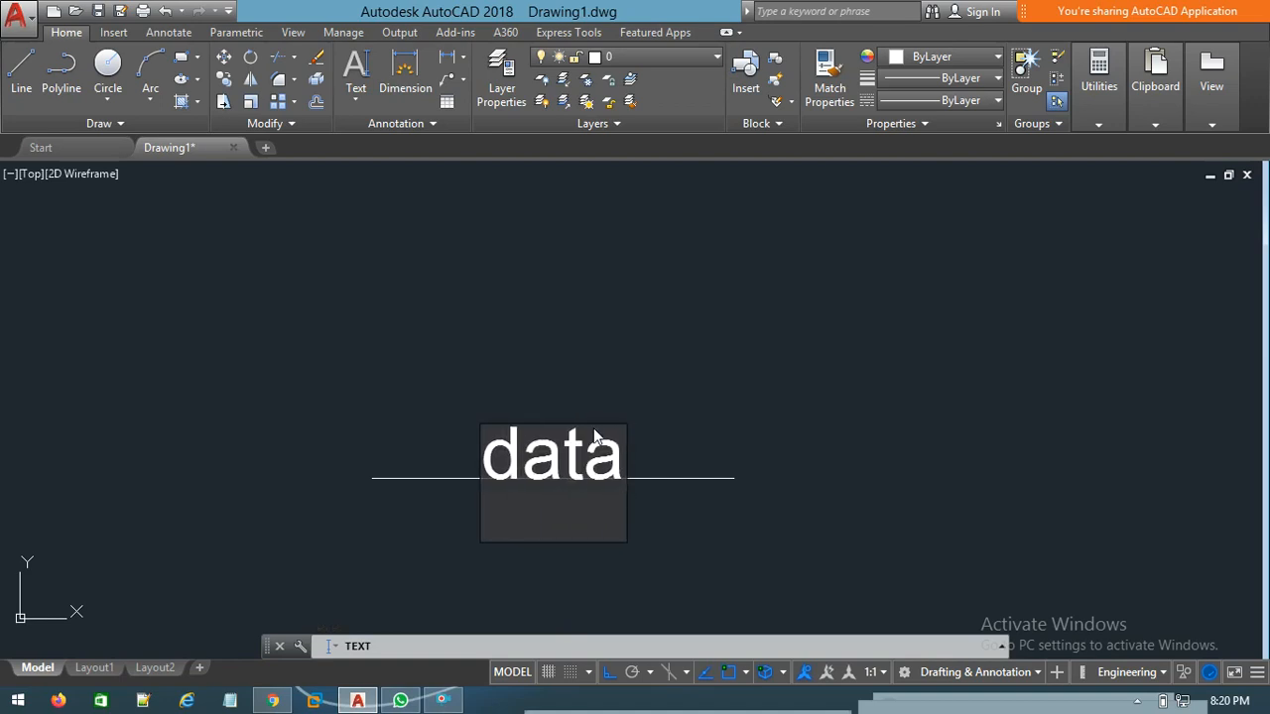
text(co)
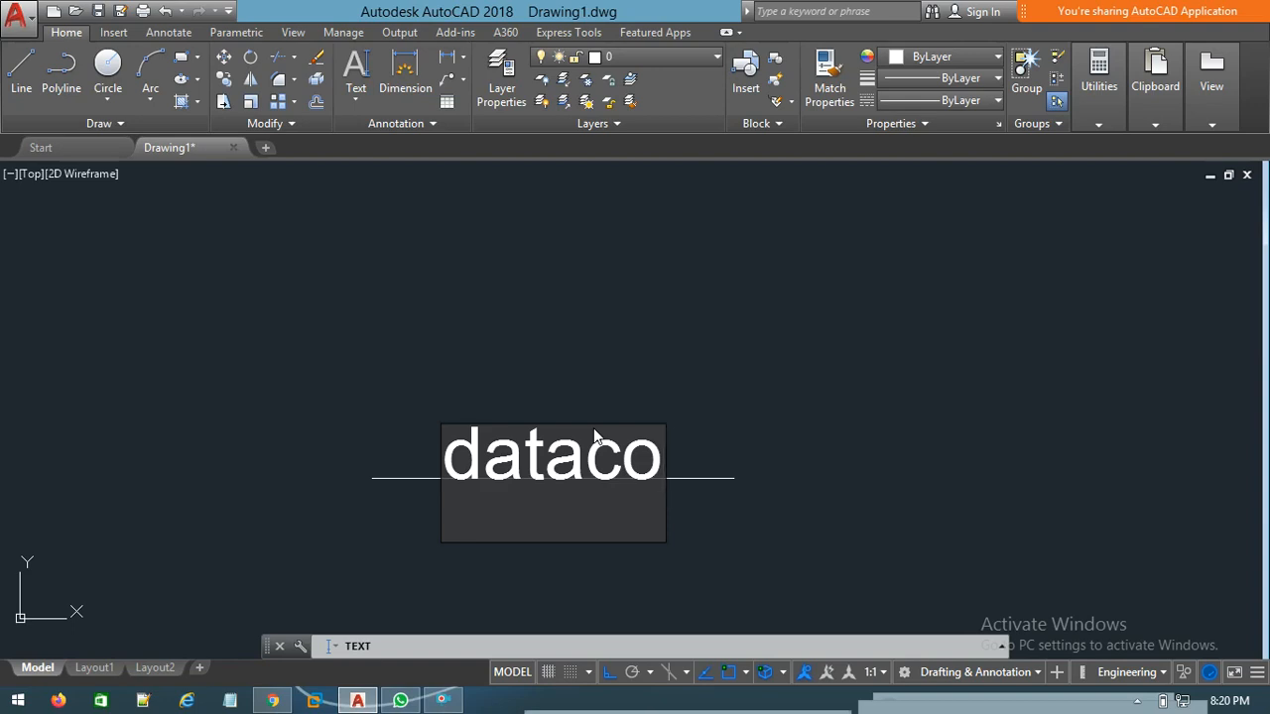
text(m it )
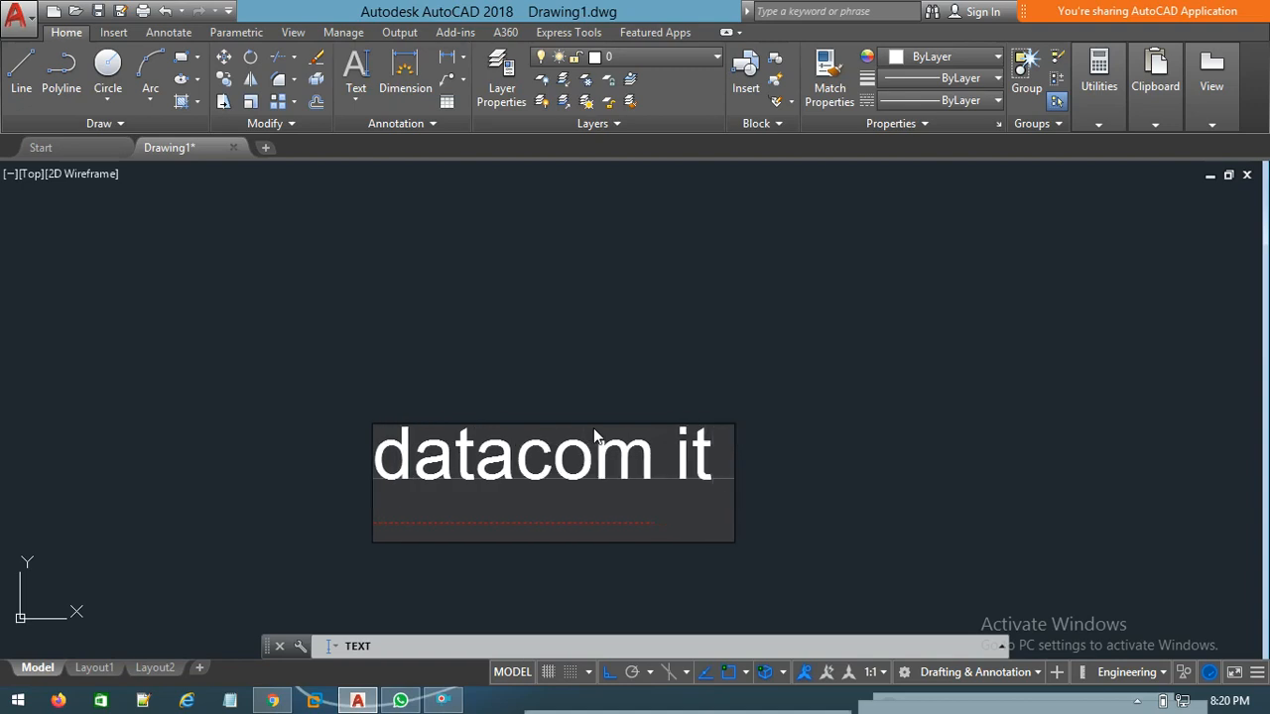
text(ins)
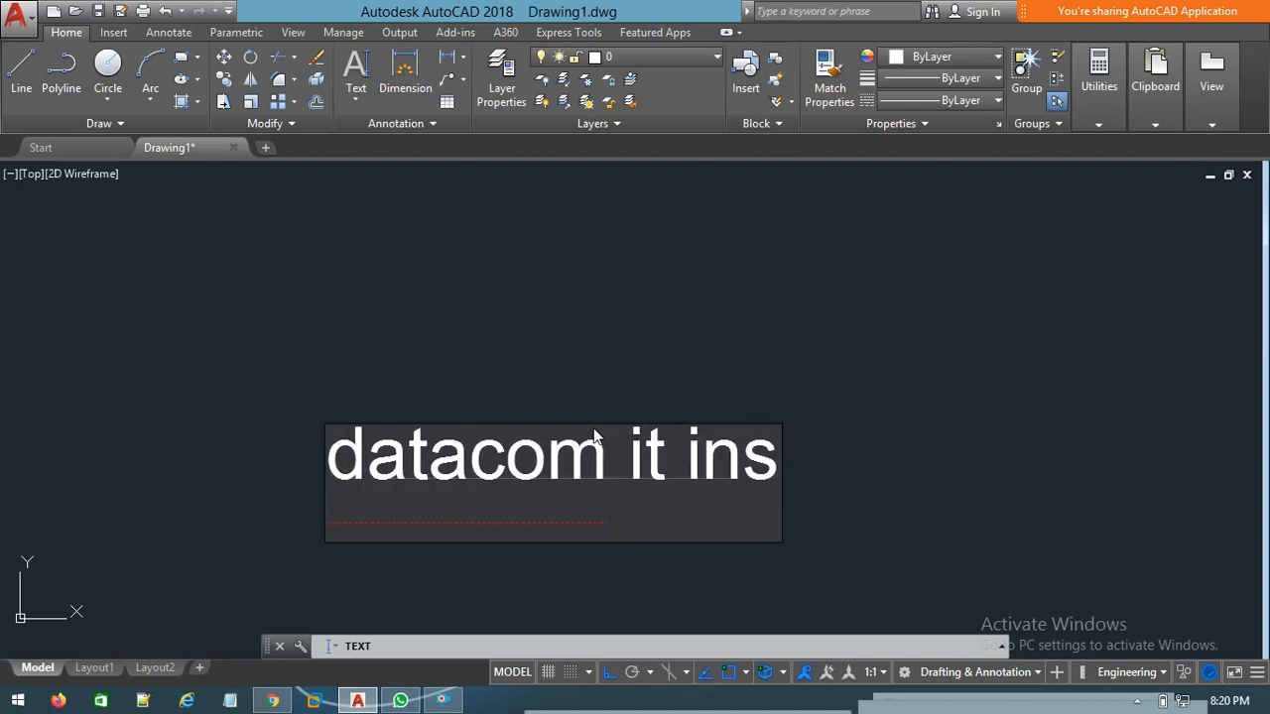
text(titute)
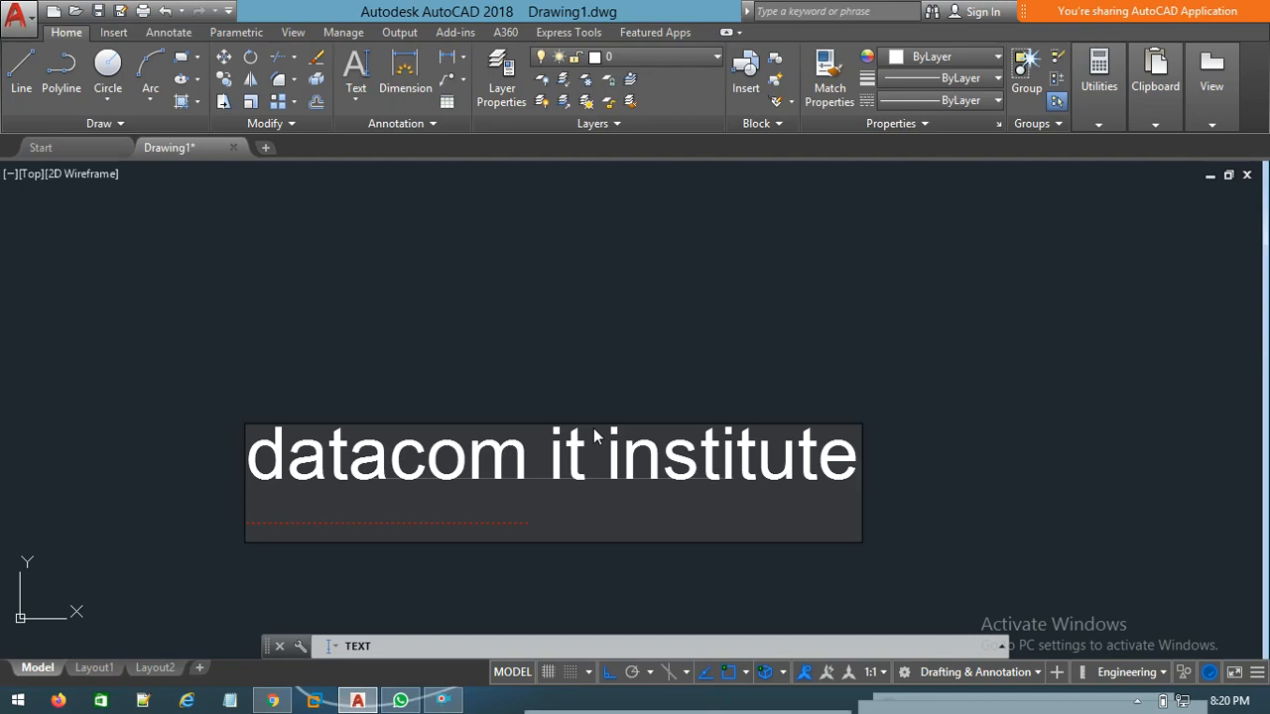
key(Escape)
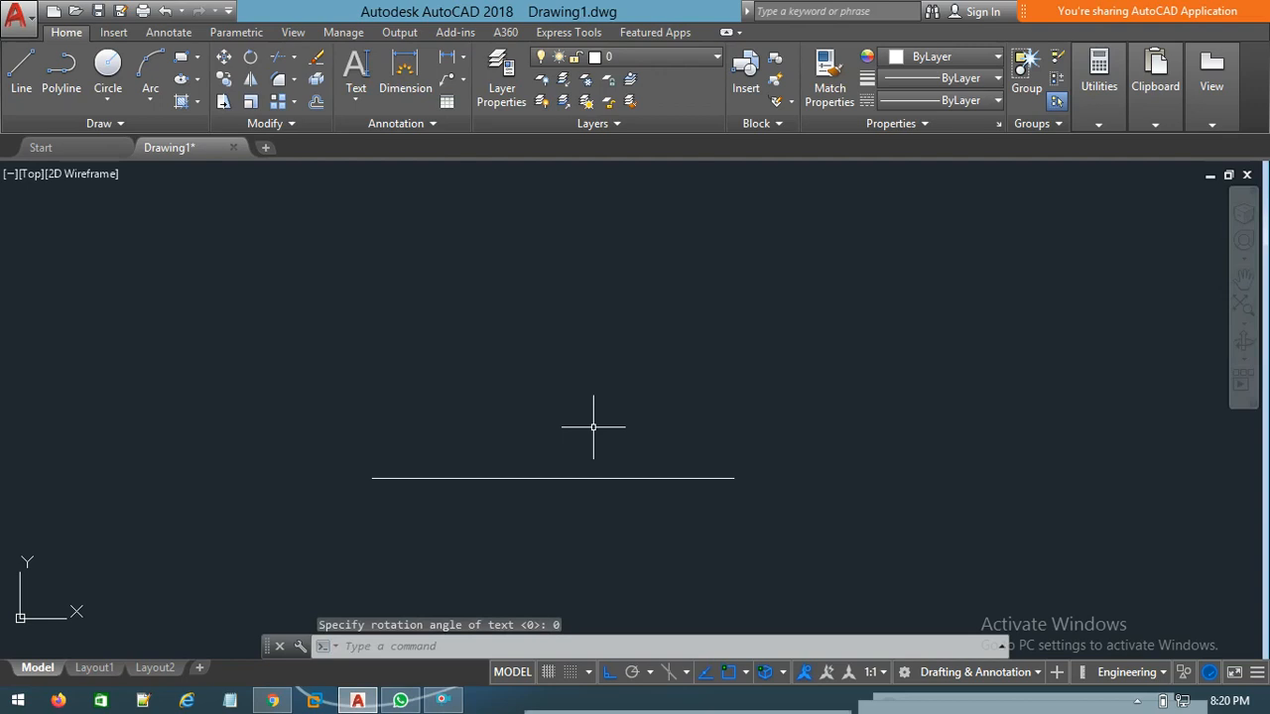
- Start a single-line text with Middle justification at the horizontal line's midpoint, with height 30' and rotation angle 0
text(DT)
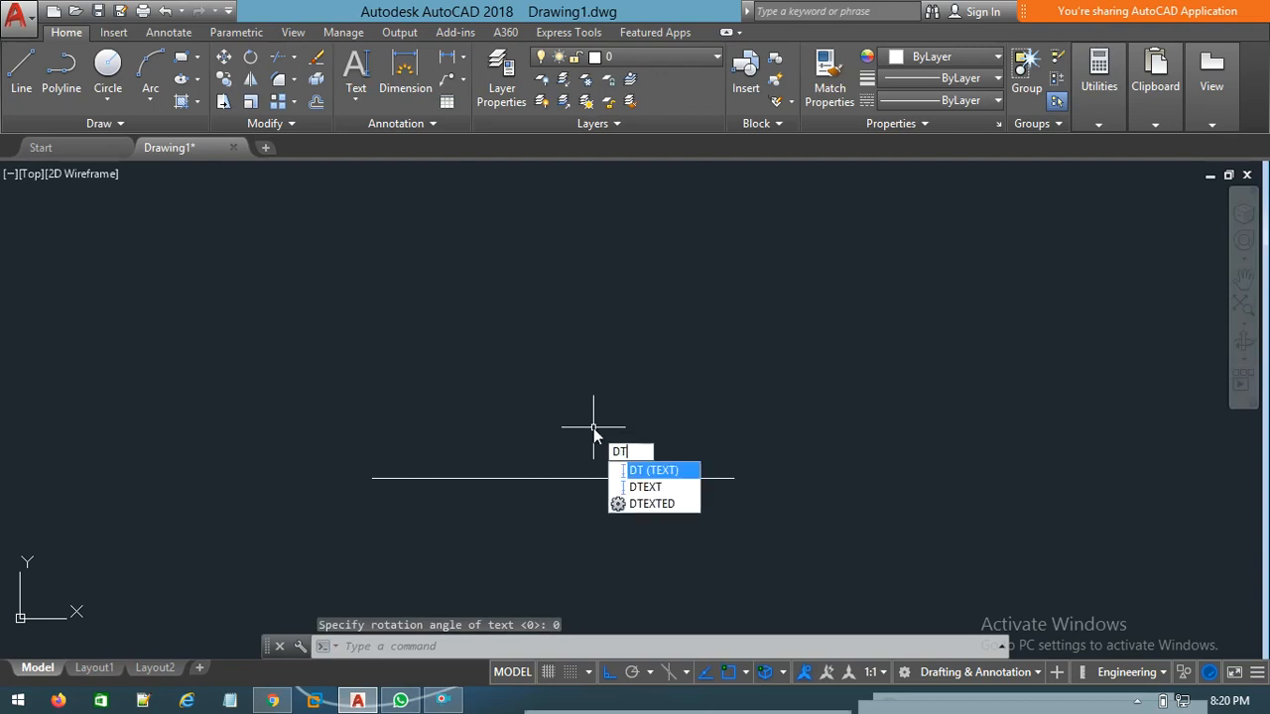
key(Return)
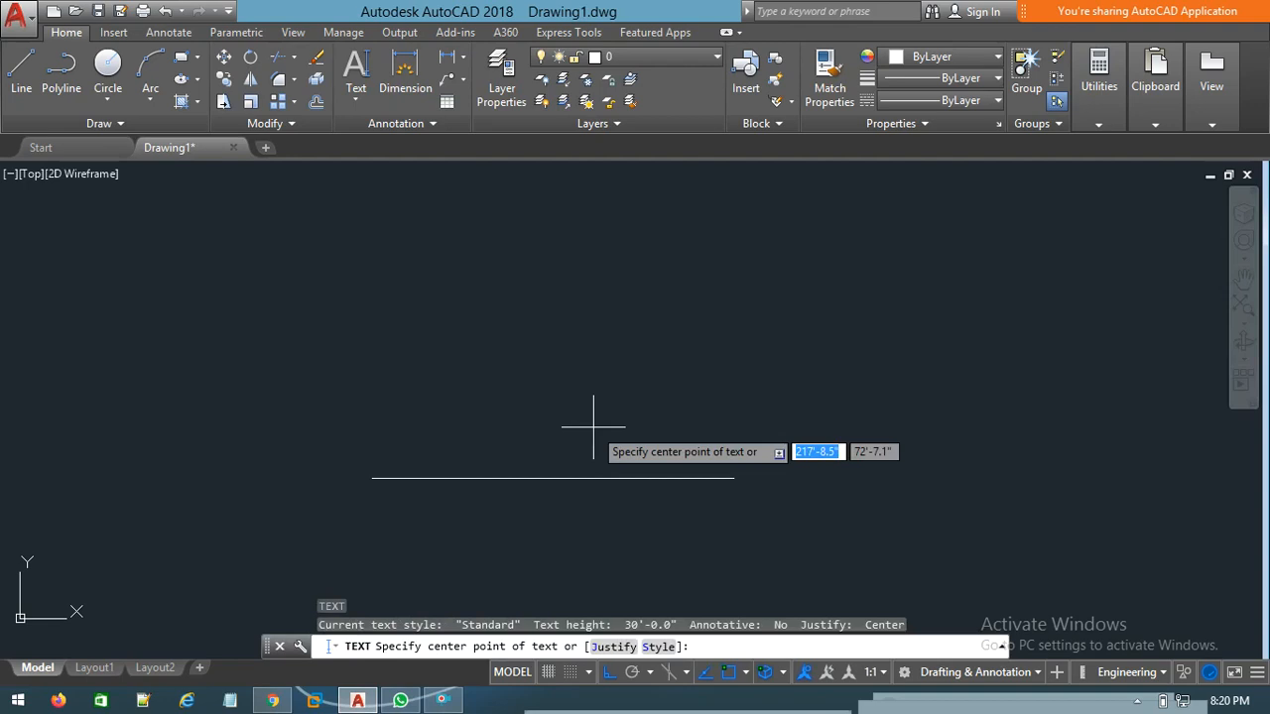
text(j)
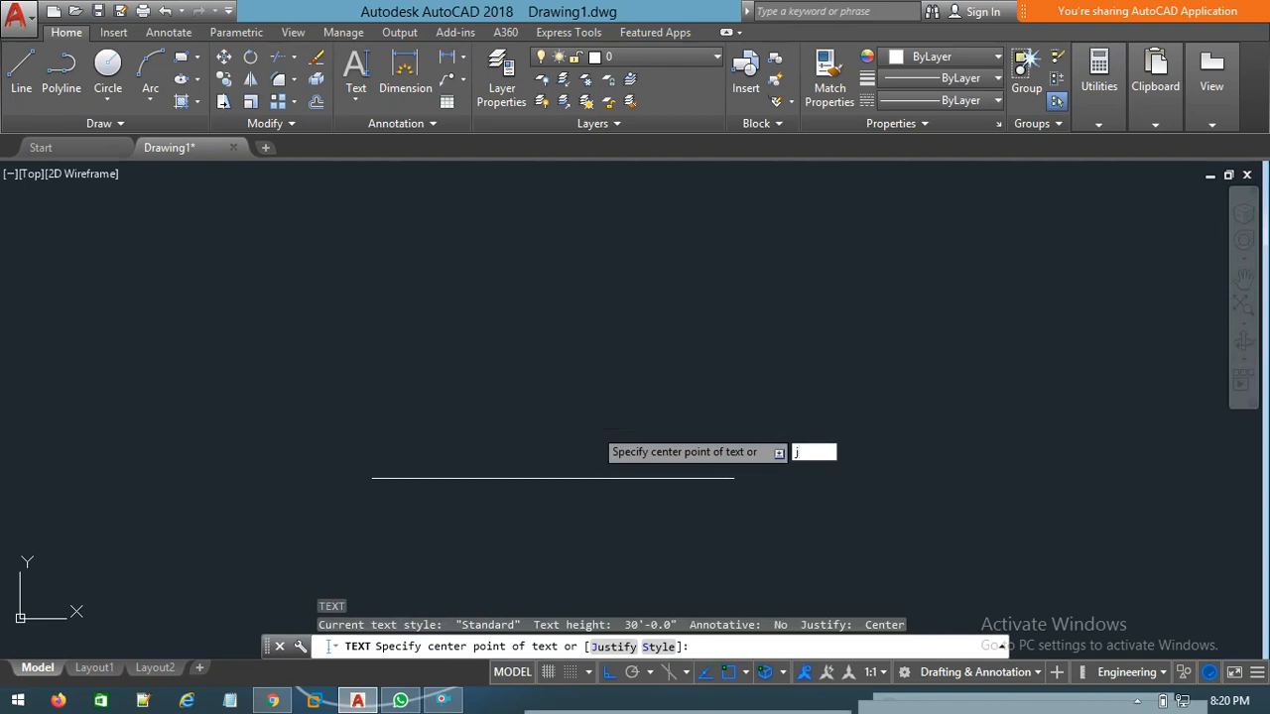
key(Return)
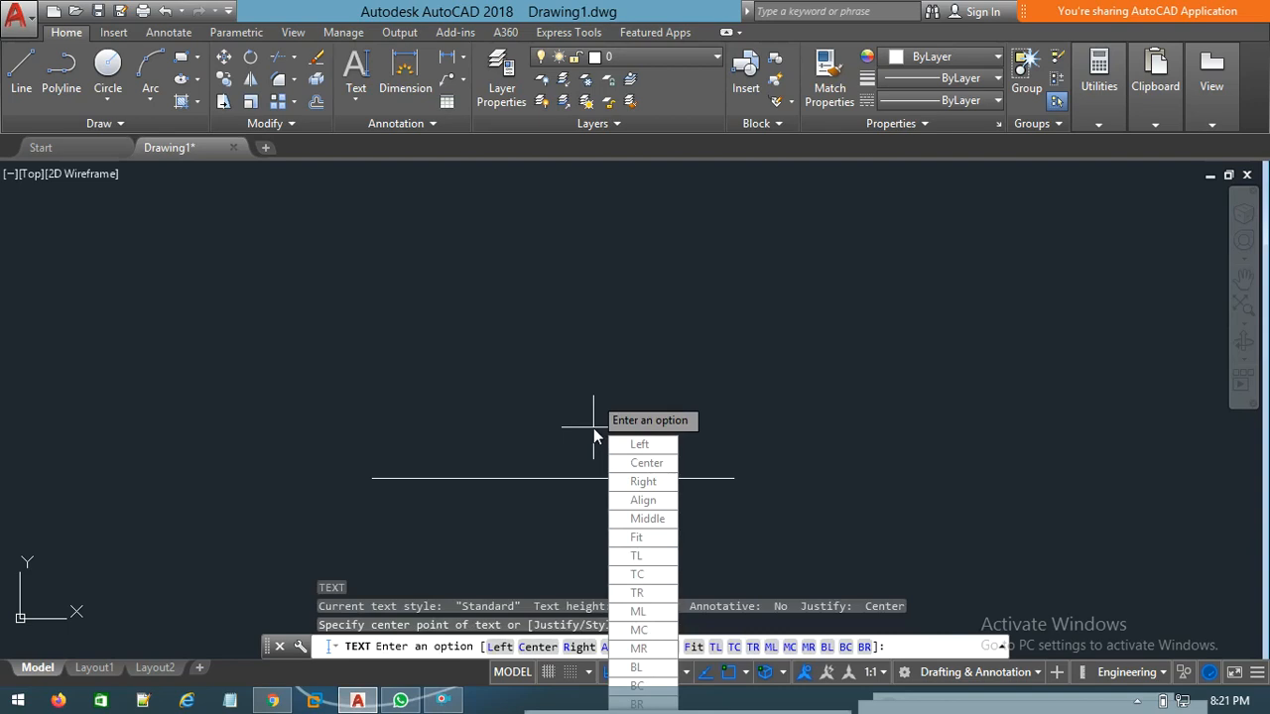
click(659, 524)
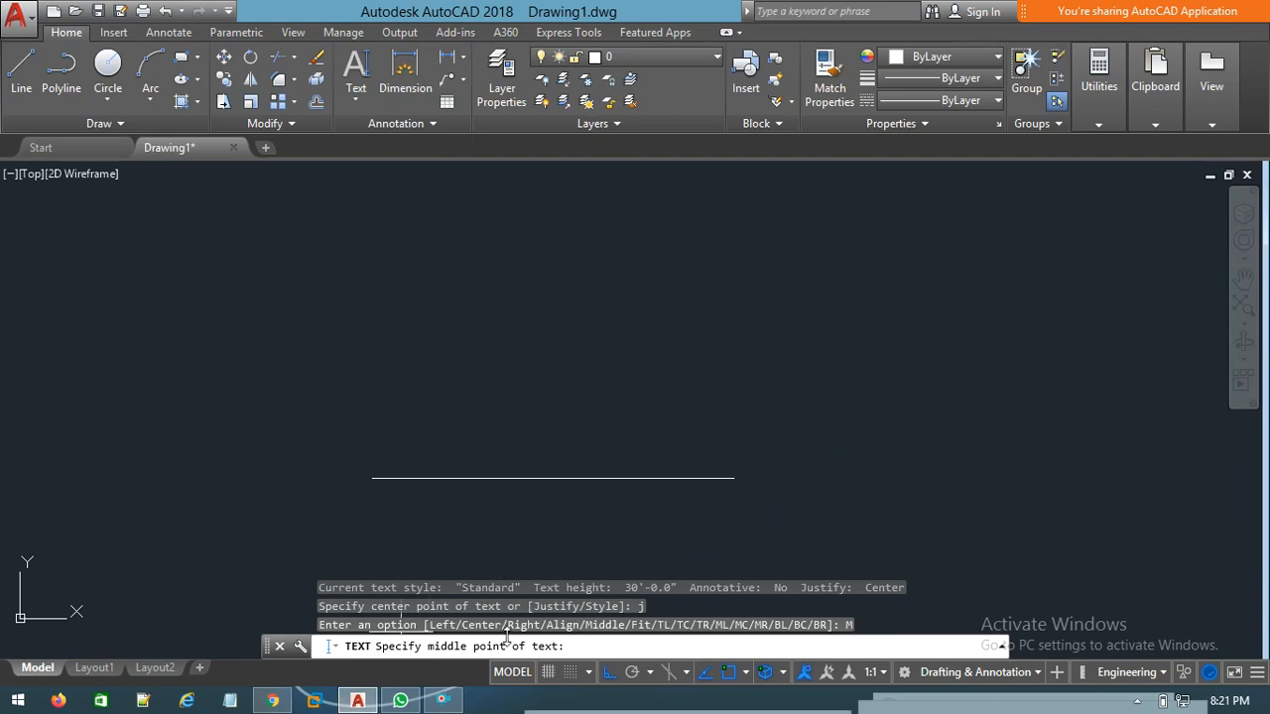
click(553, 478)
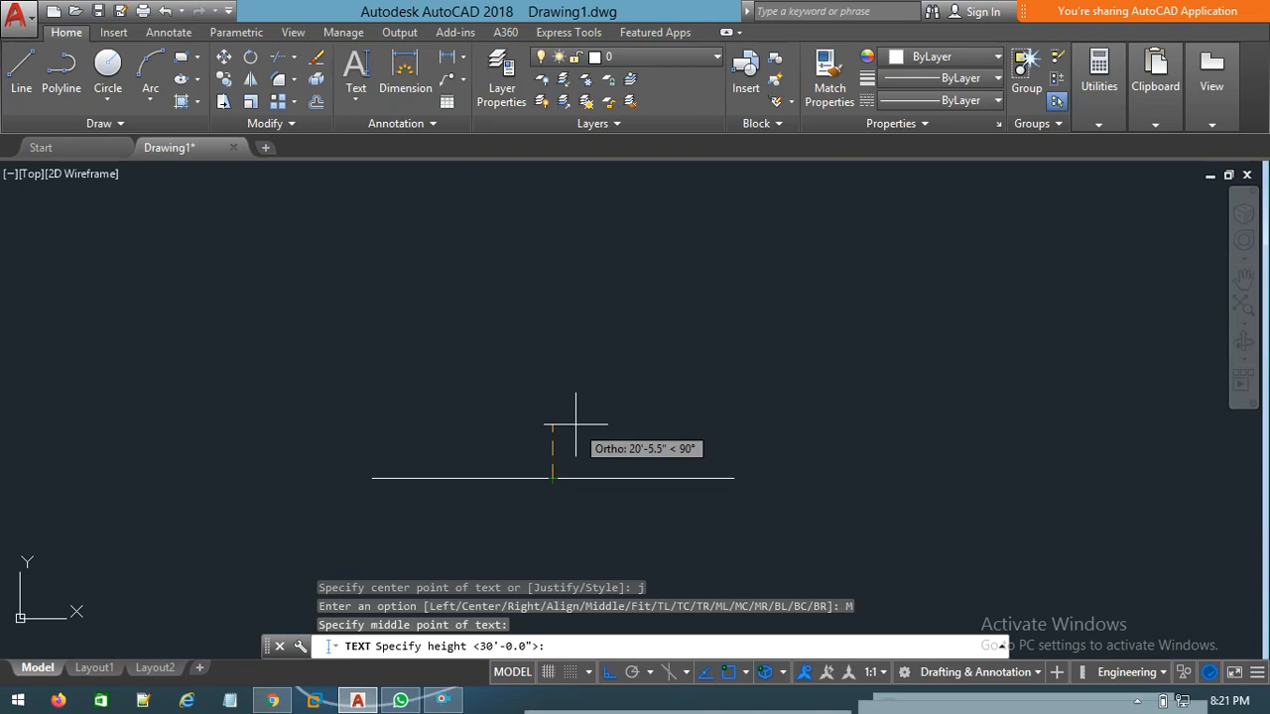
text(30')
key(Return)
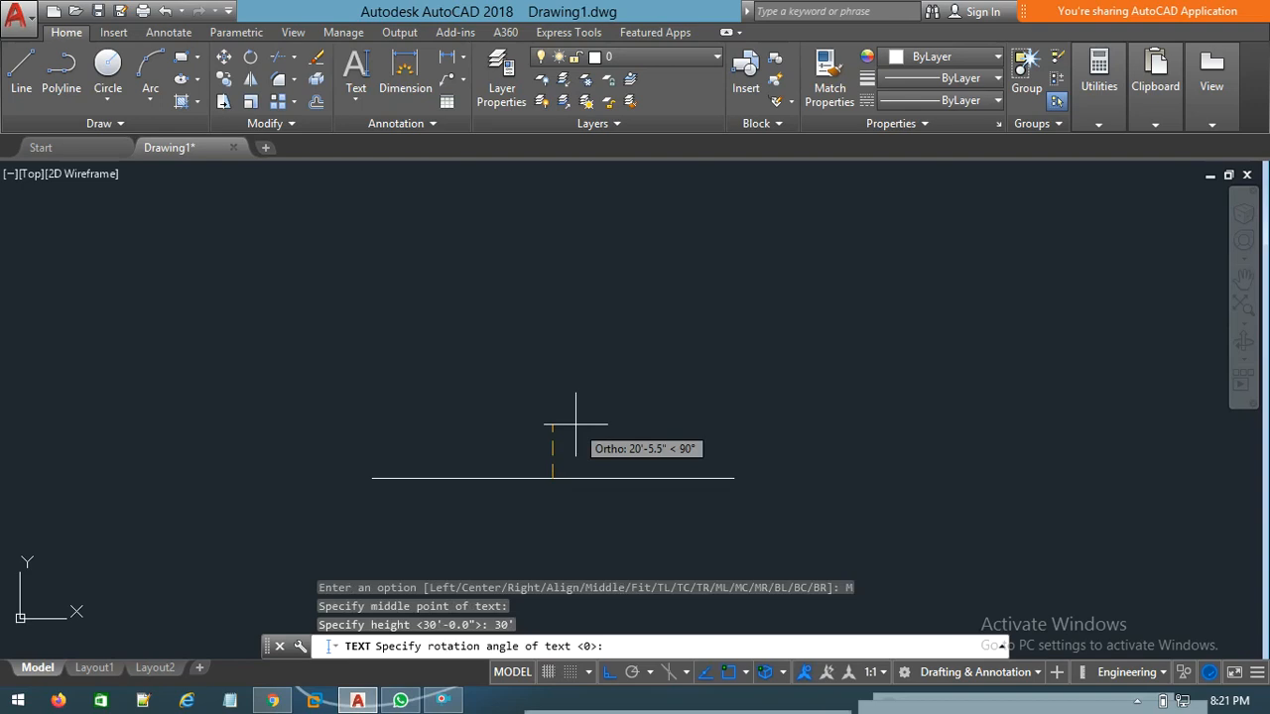
key(Return)
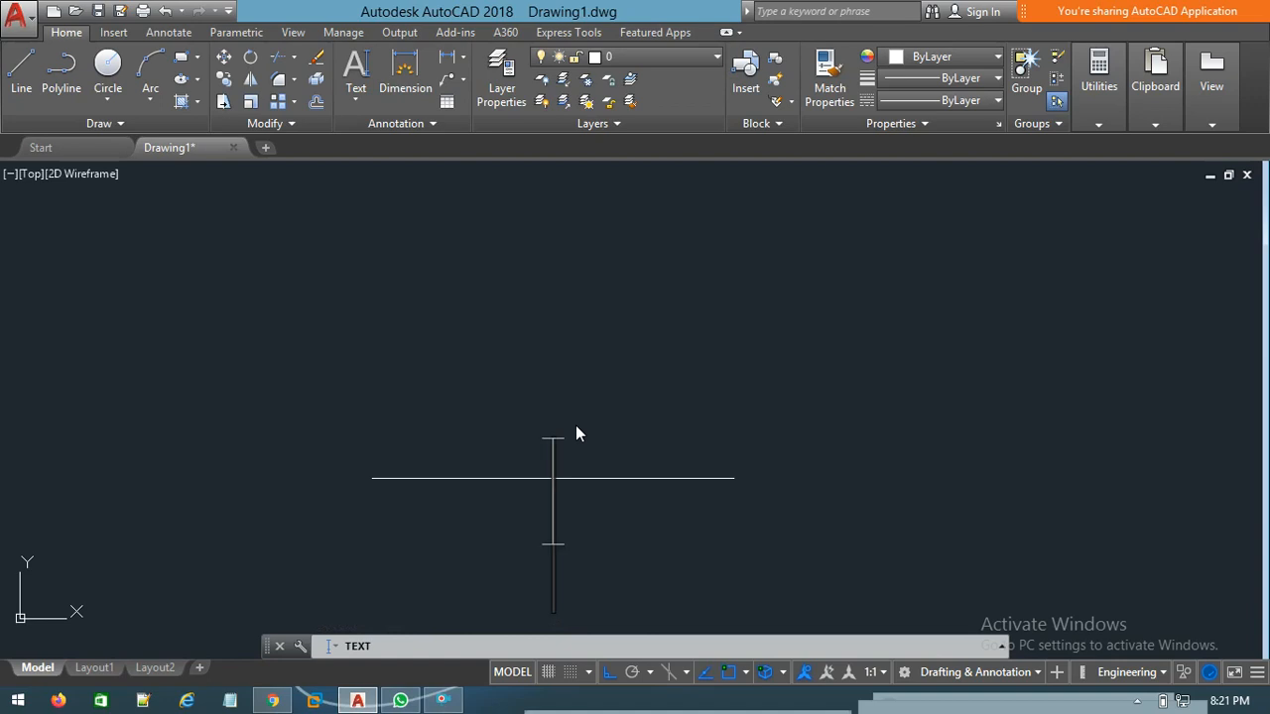
- Enter "datacom it institute" as the middle-justified text on the line and end the text command without keeping it
text(data)
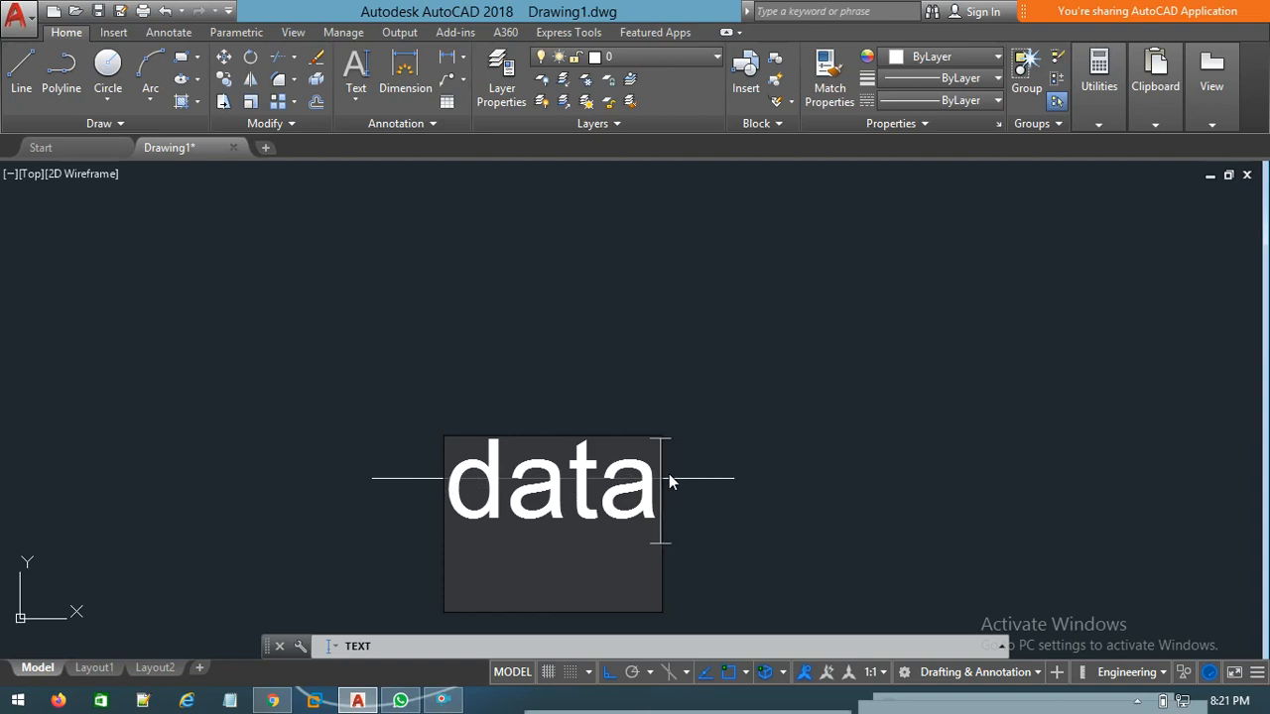
text(com it)
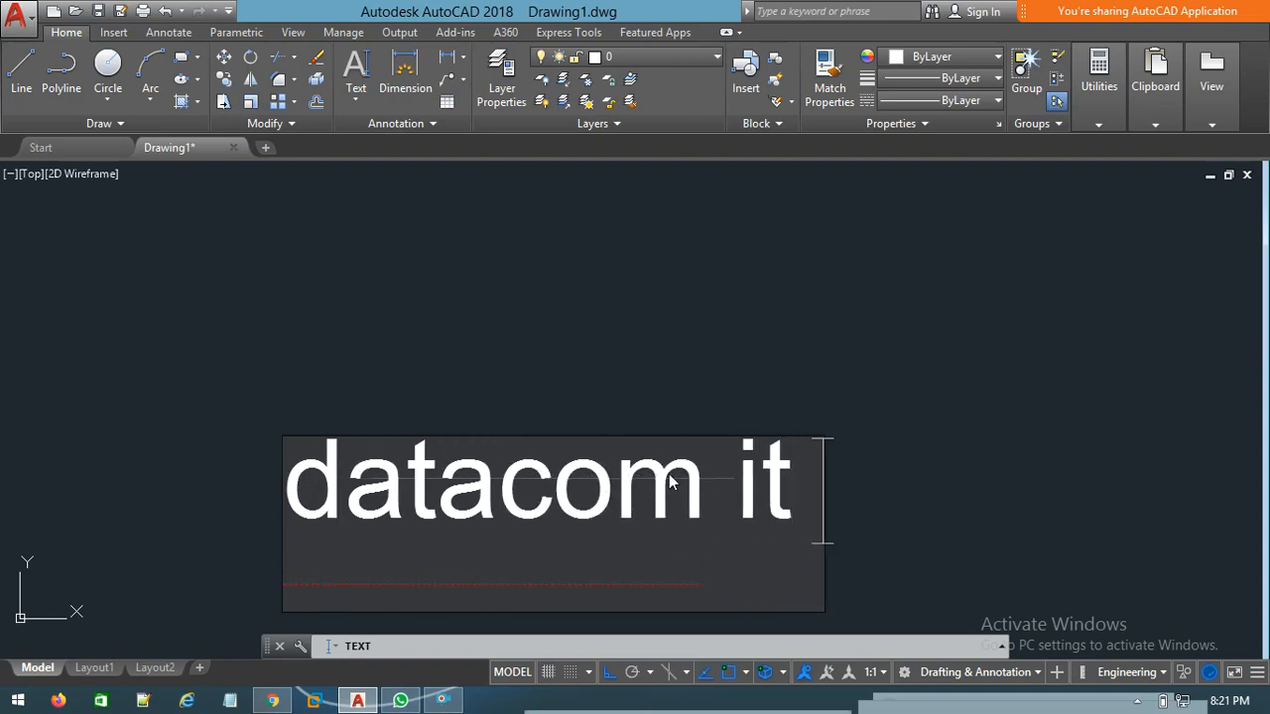
text( instit)
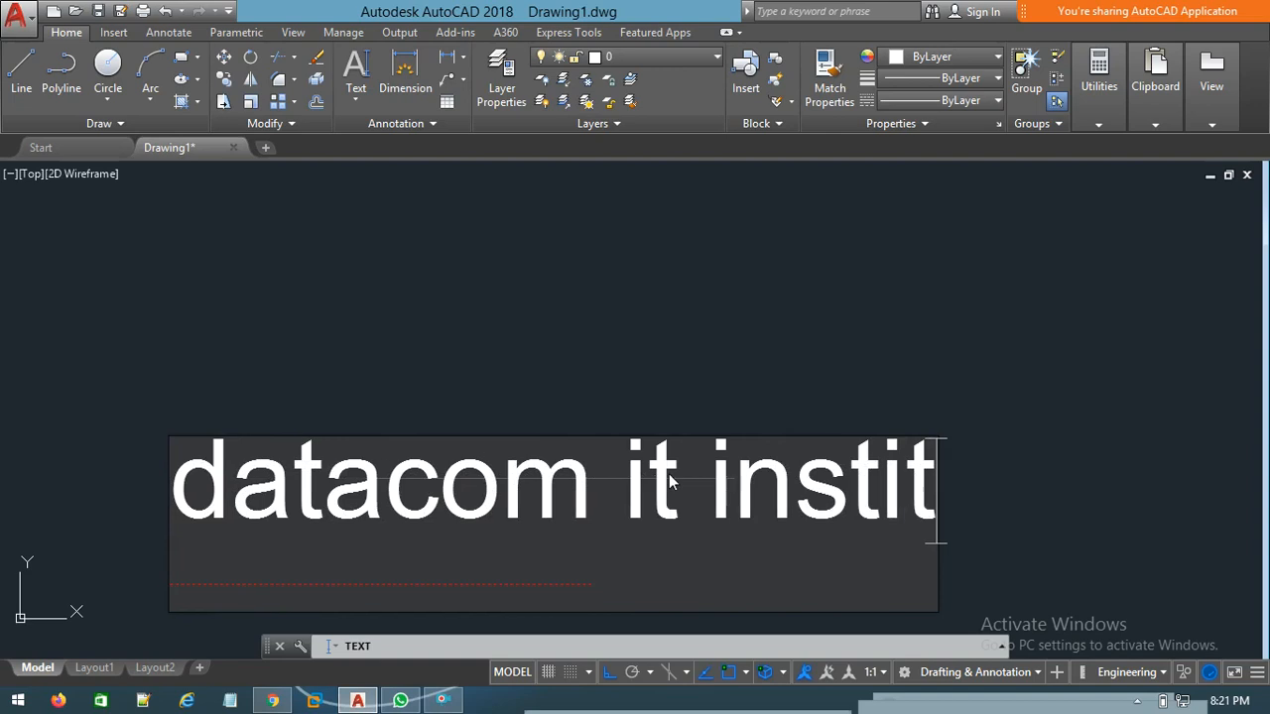
text(ute)
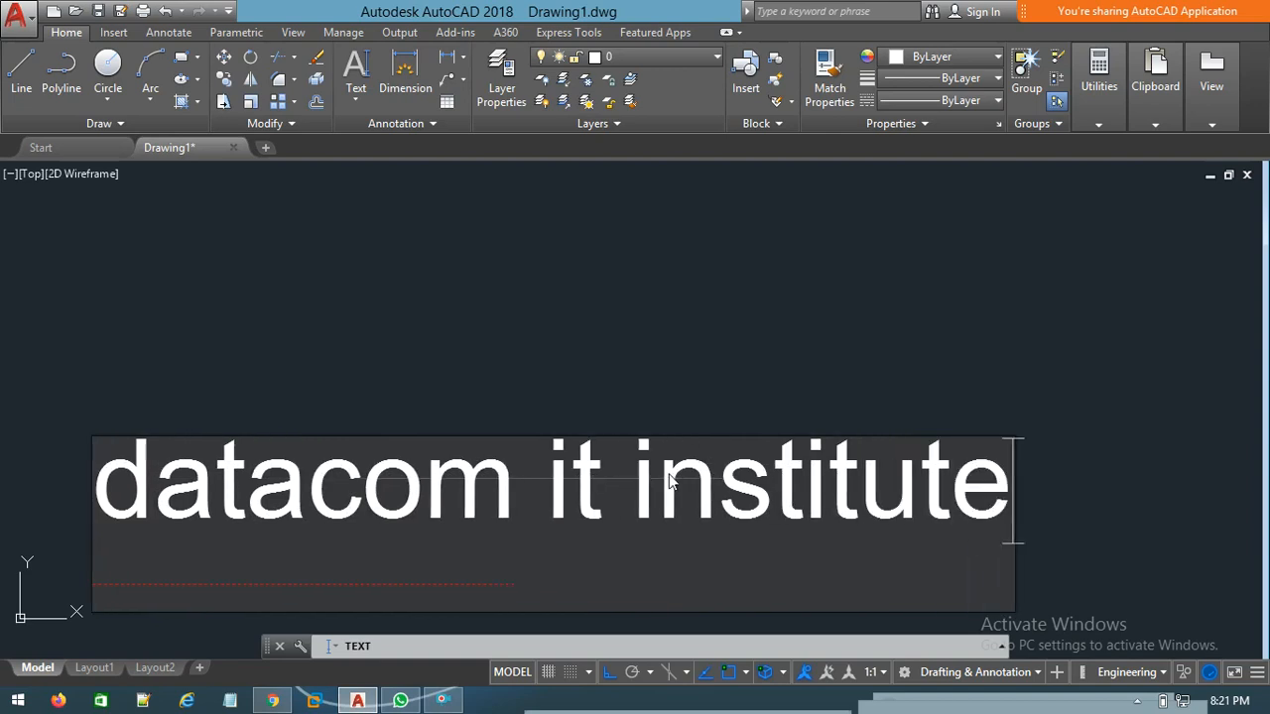
key(Return)
key(Return)
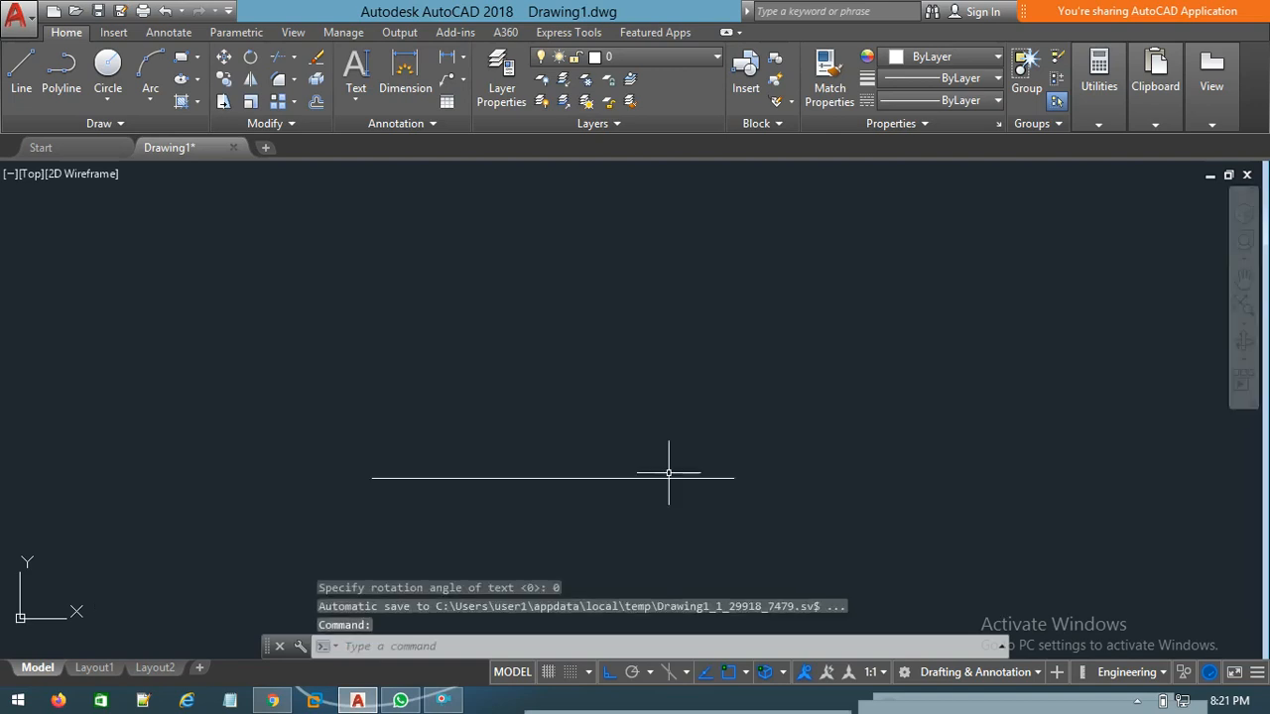
- Start a single-line text with Left justification at the horizontal line's left endpoint, with height 30' and rotation angle 0
text(dt)
key(Return)
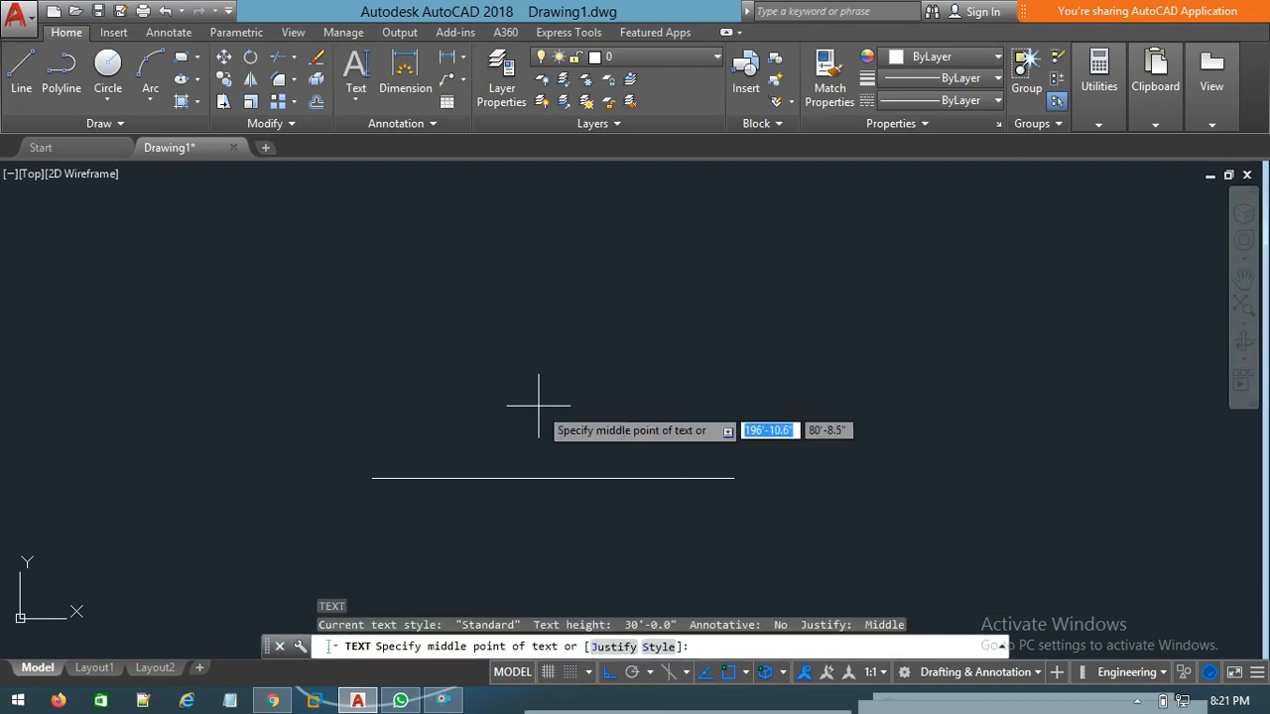
text(j)
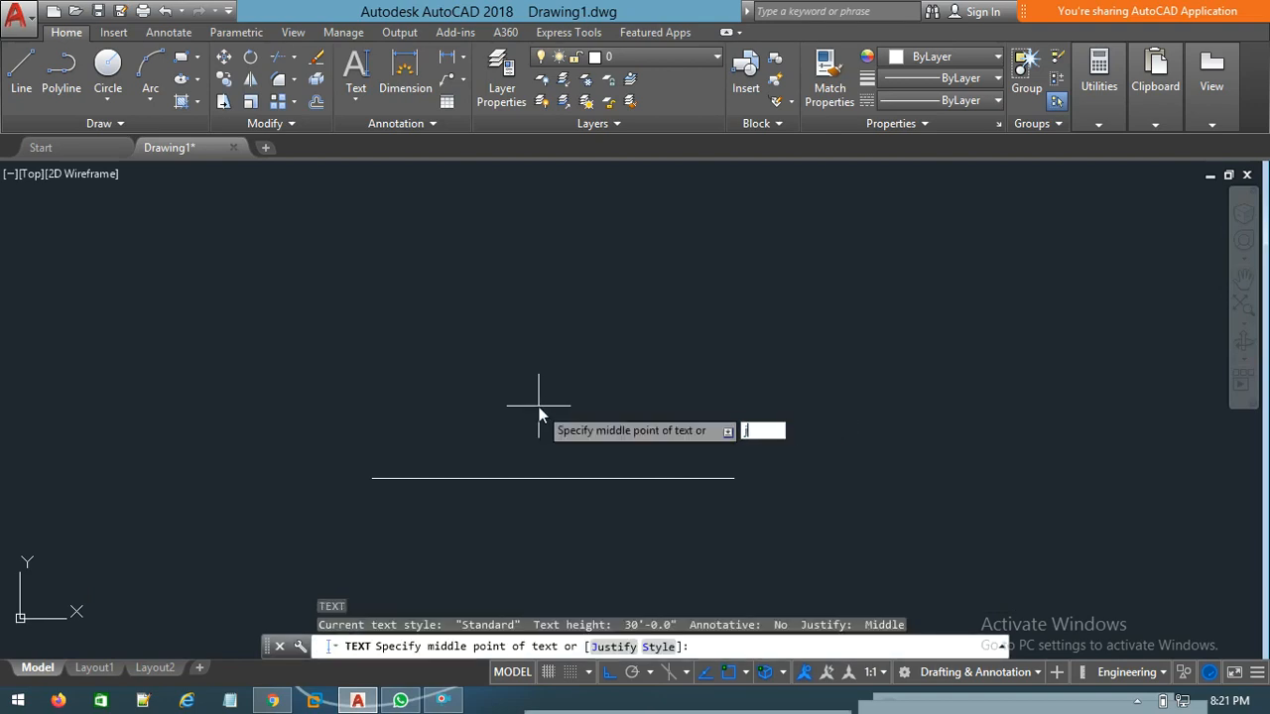
key(Return)
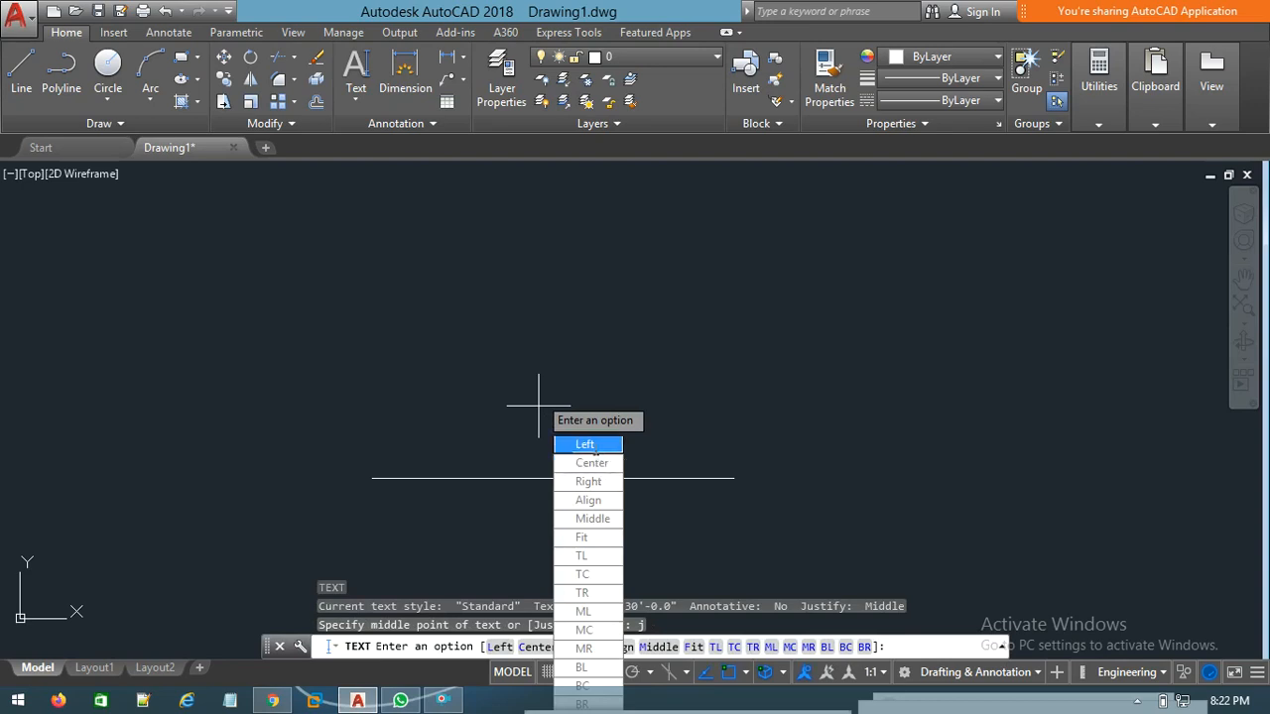
click(587, 445)
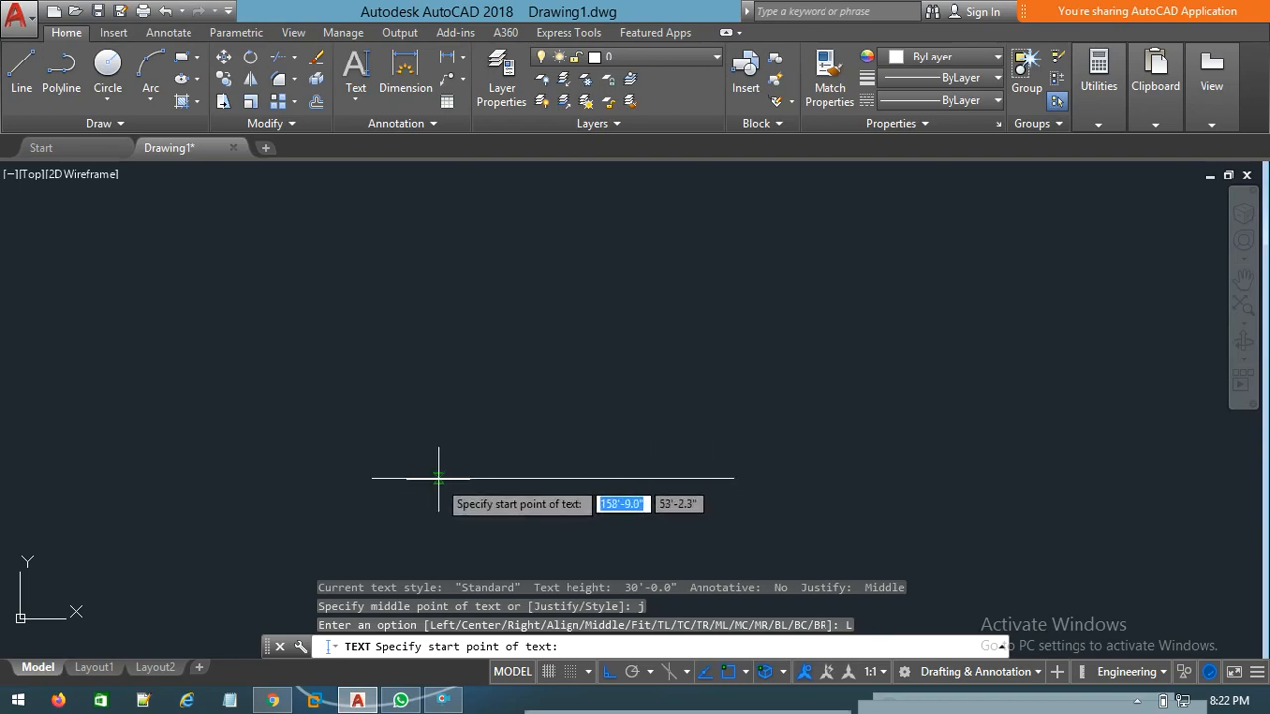
click(372, 478)
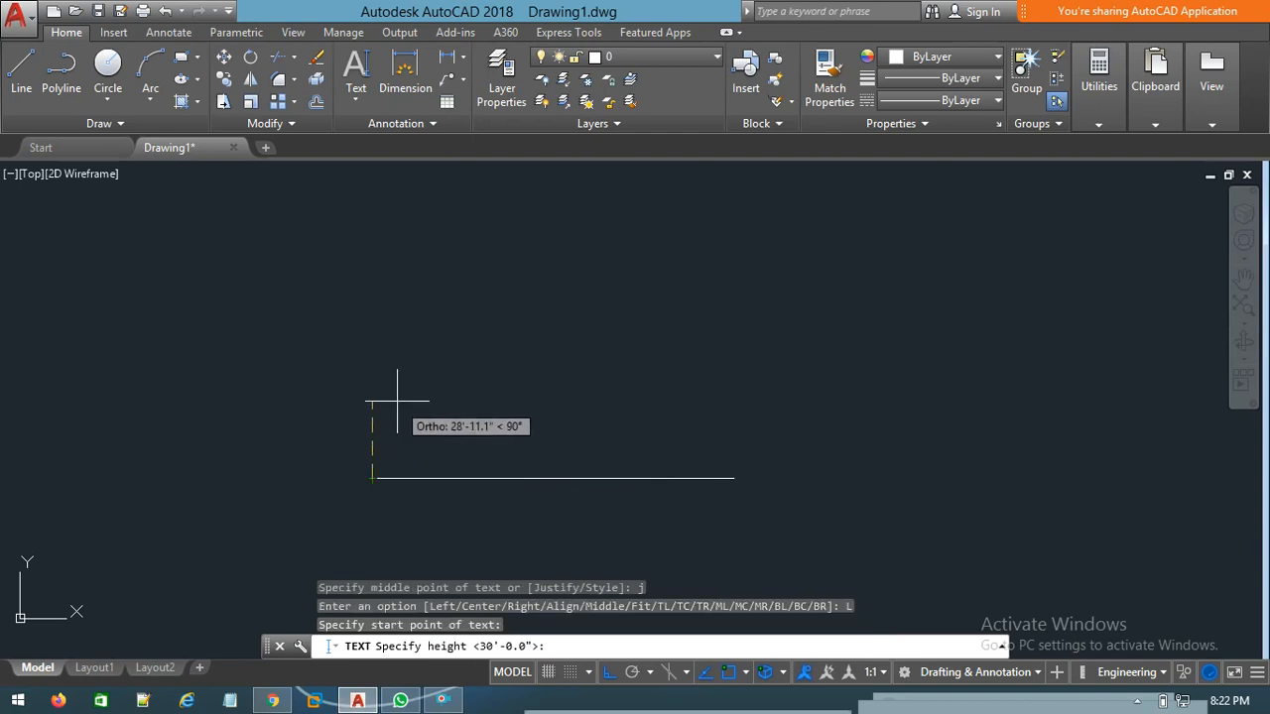
text(30')
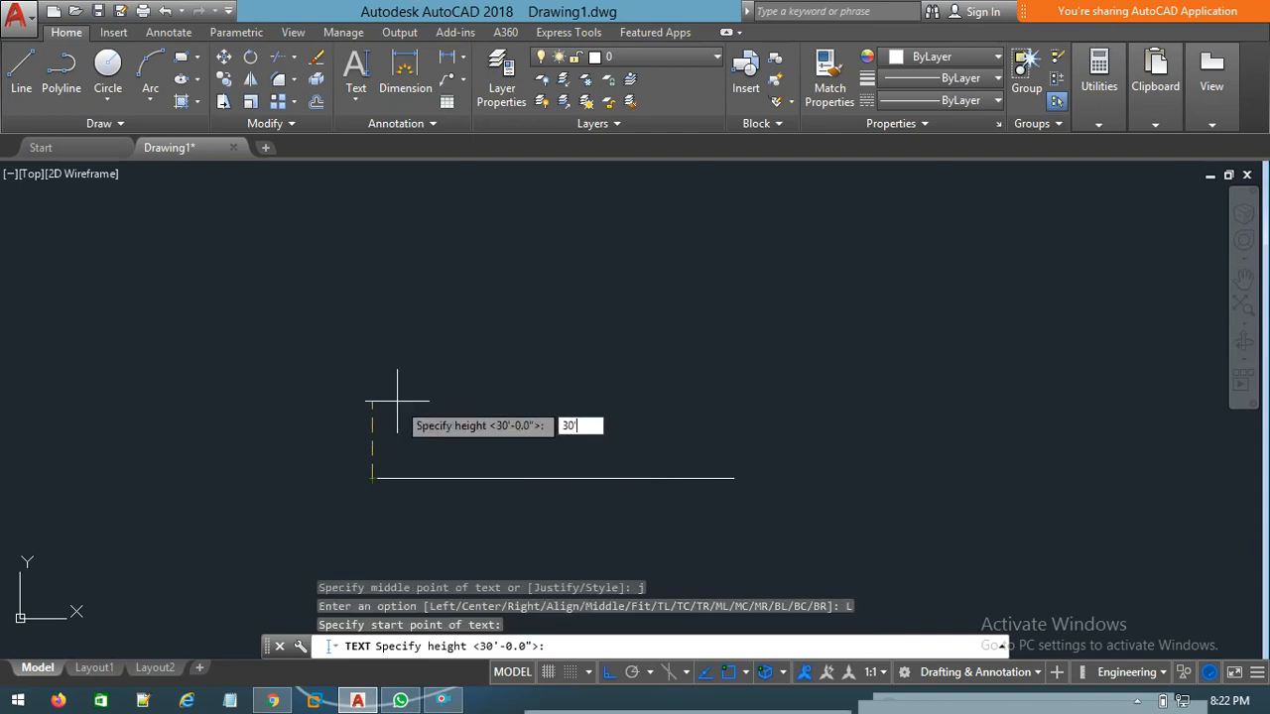
key(Return)
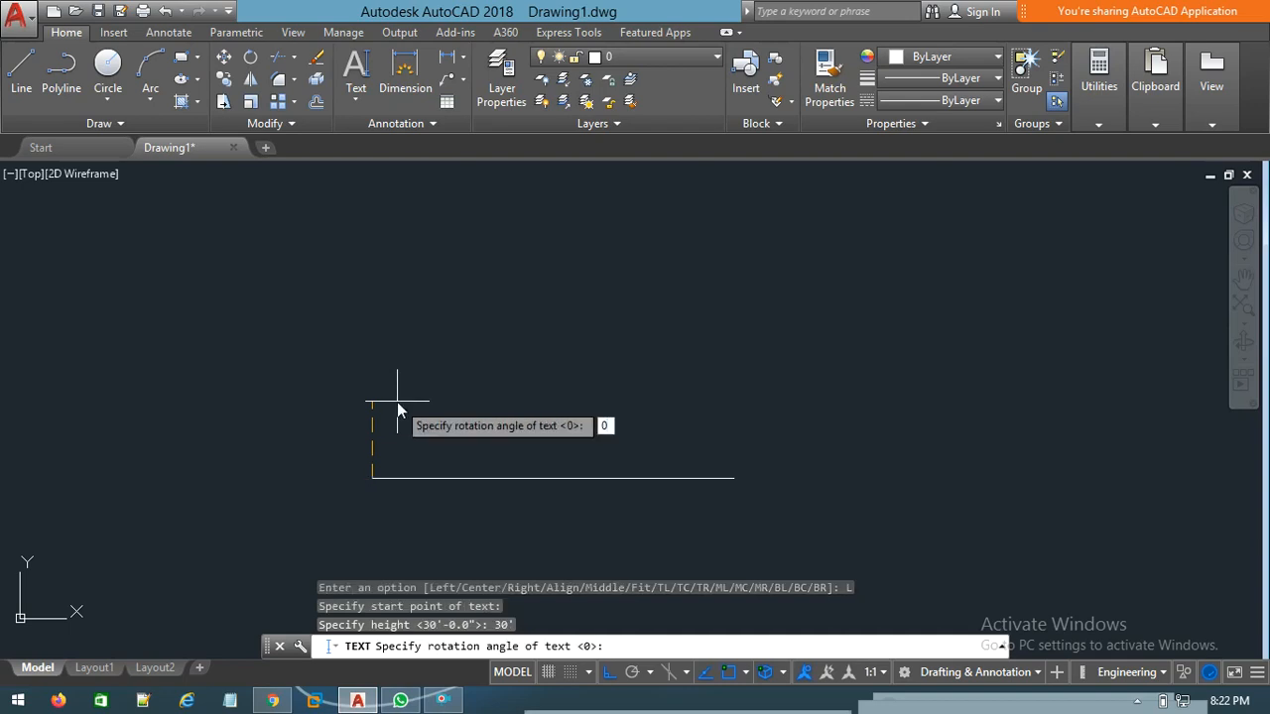
key(Return)
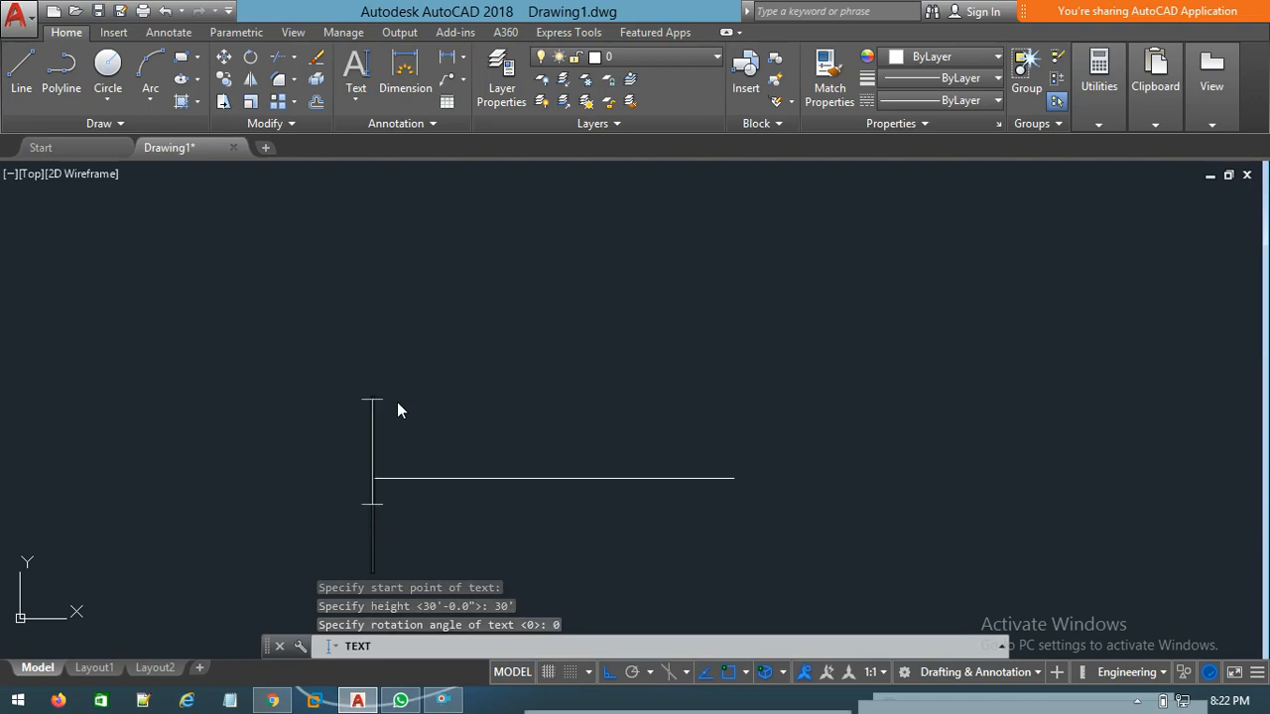
- Enter "datacom it instite" as the left-justified text starting at the line's left endpoint and discard it
text(da)
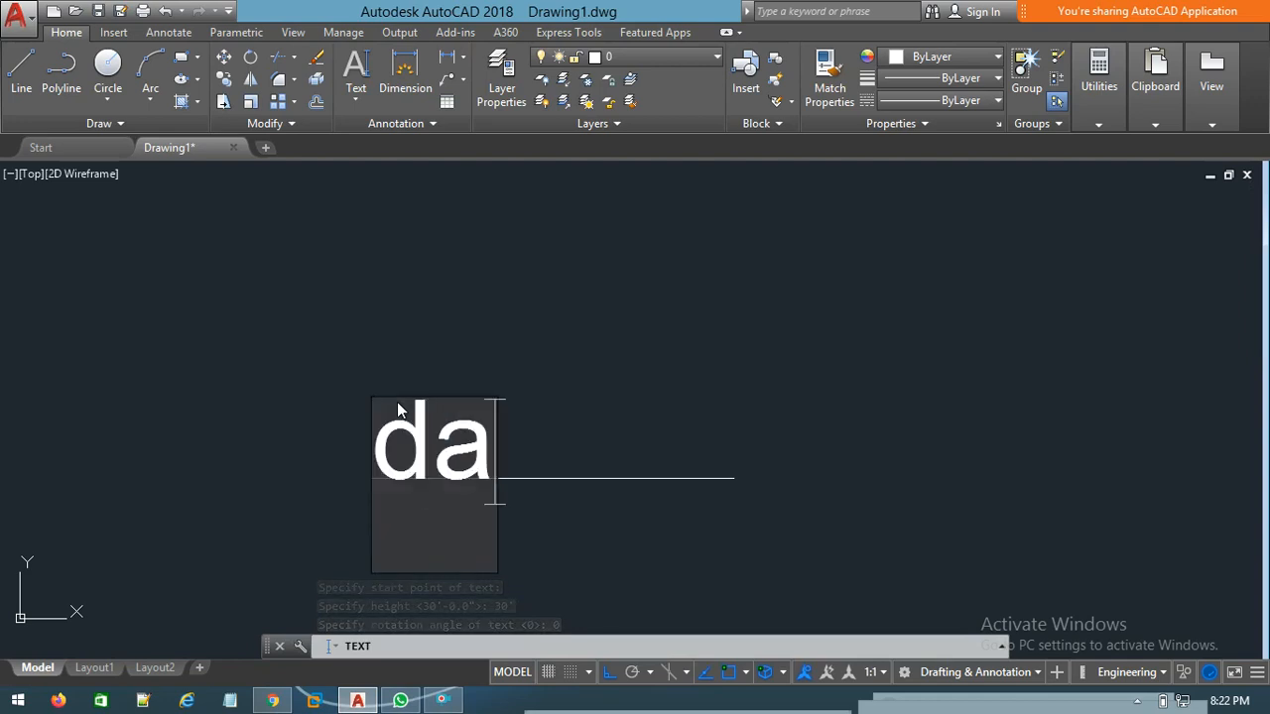
text(tacom)
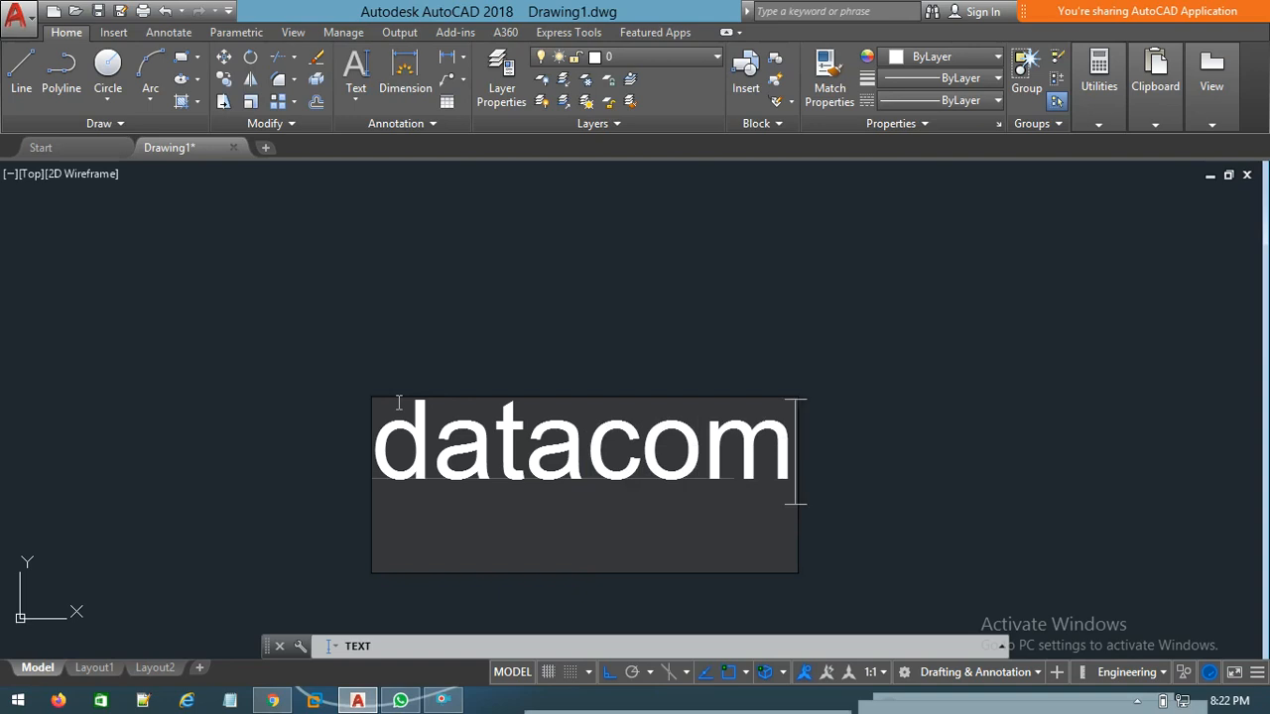
text(it i)
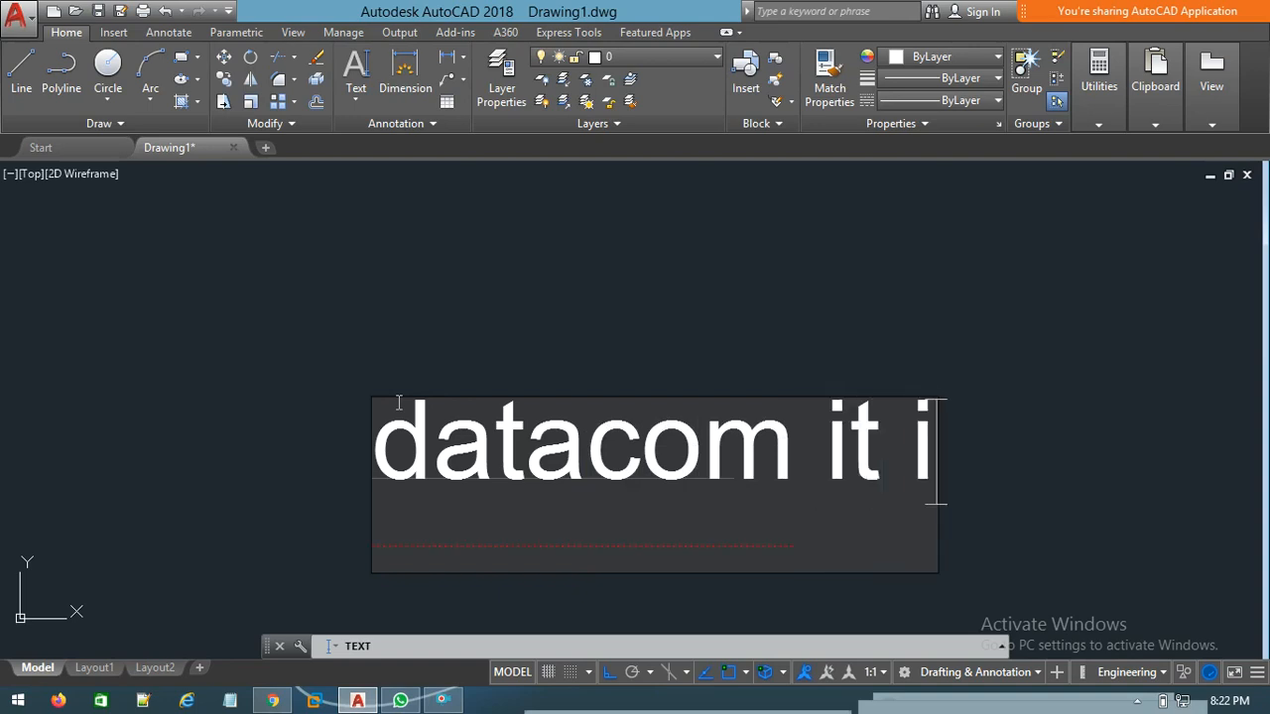
text(nstite)
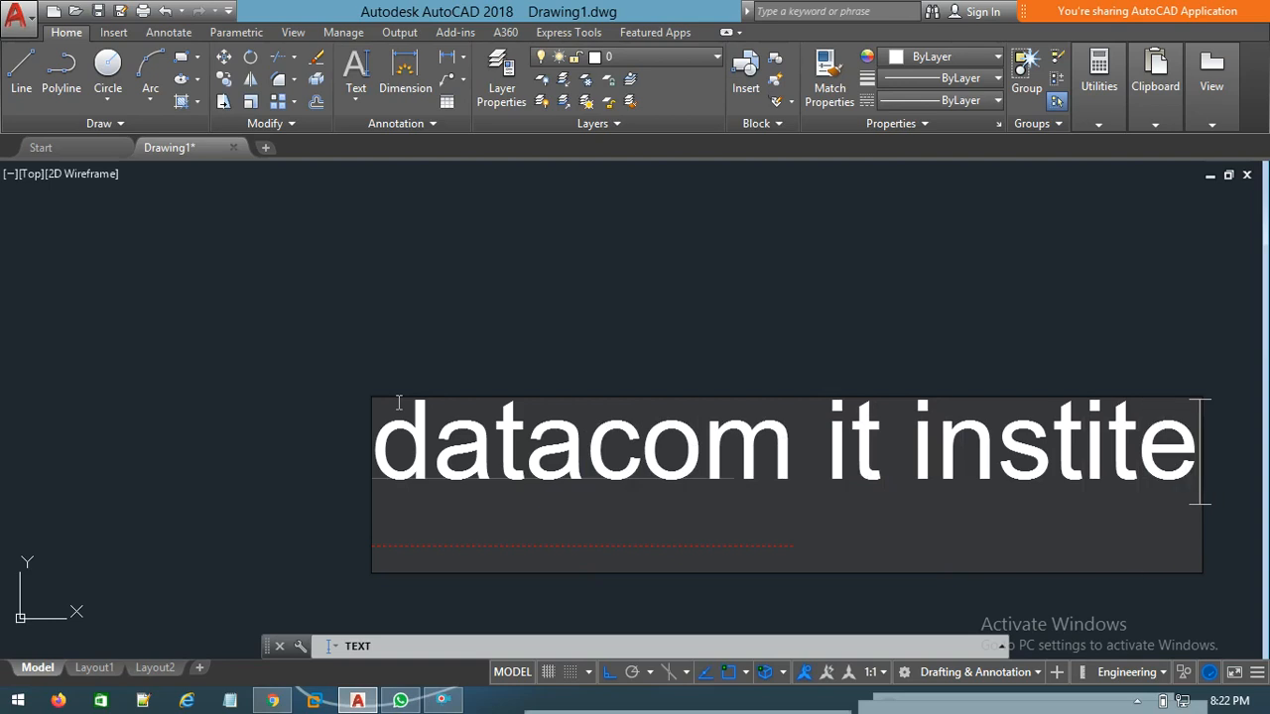
key(Escape)
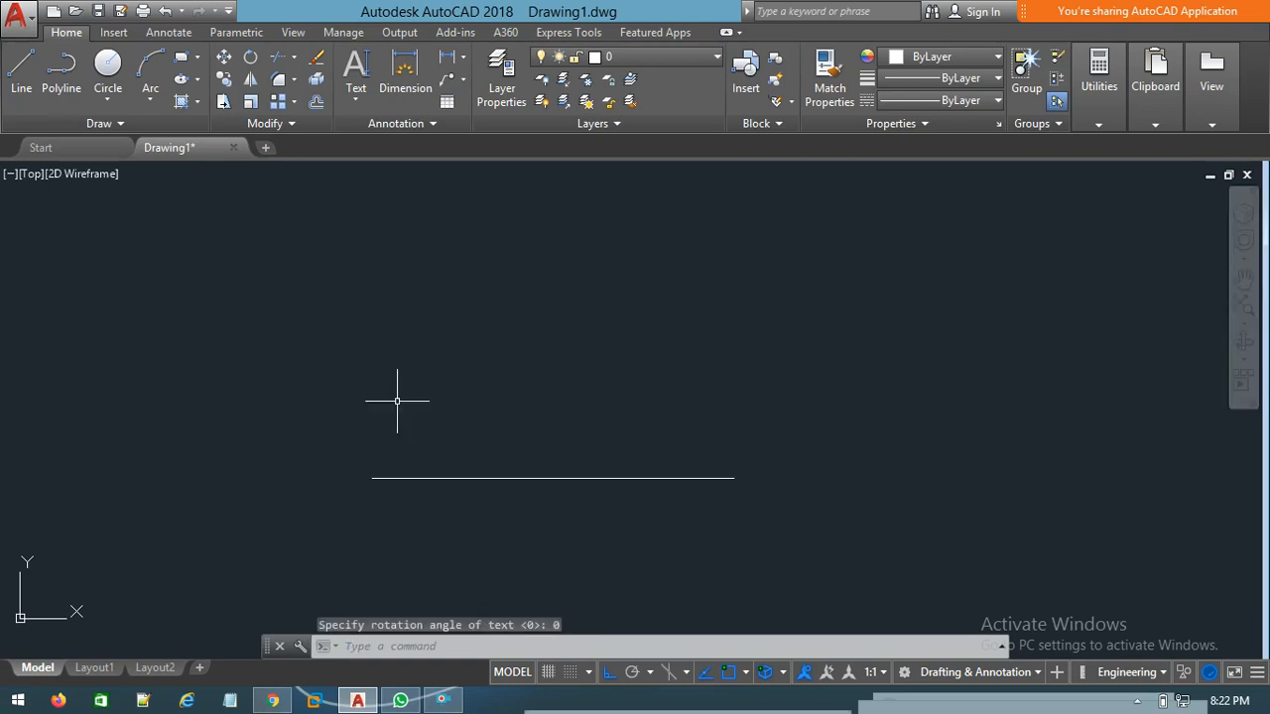
- Start a single-line text with Right justification at the horizontal line's left endpoint, with height 30' and rotation angle 0
text(DT)
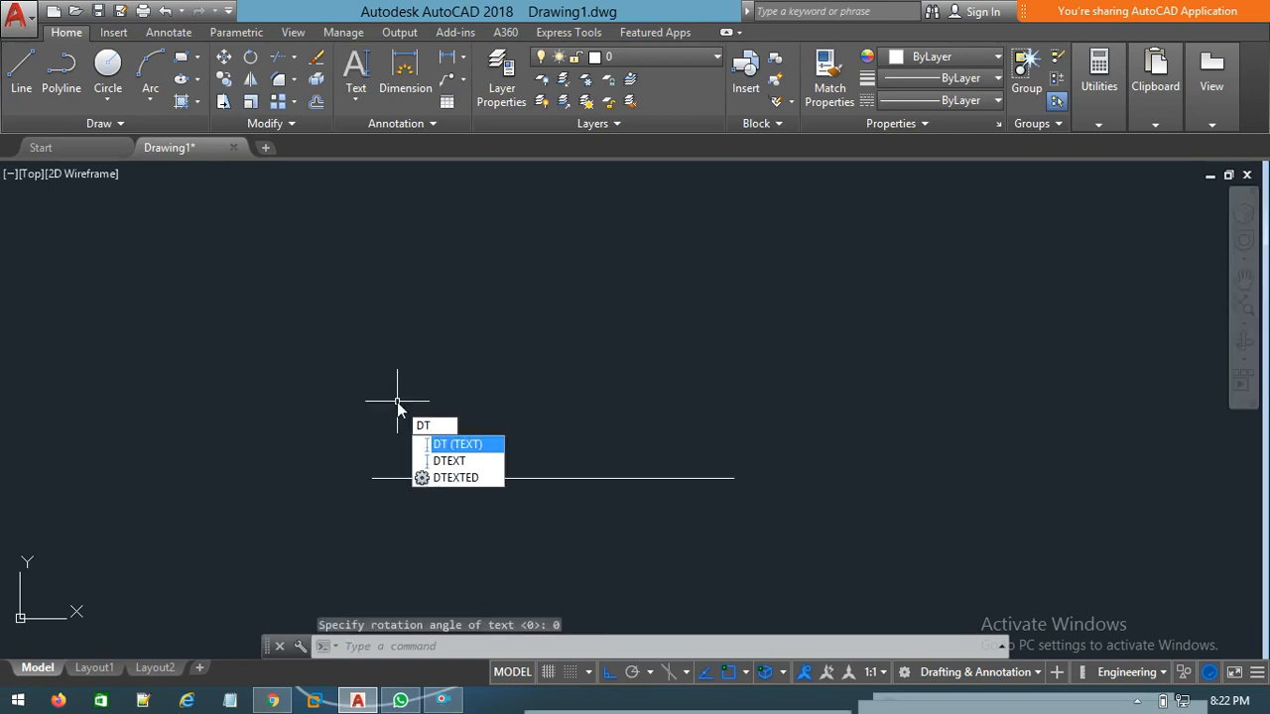
key(Return)
text(j)
key(Return)
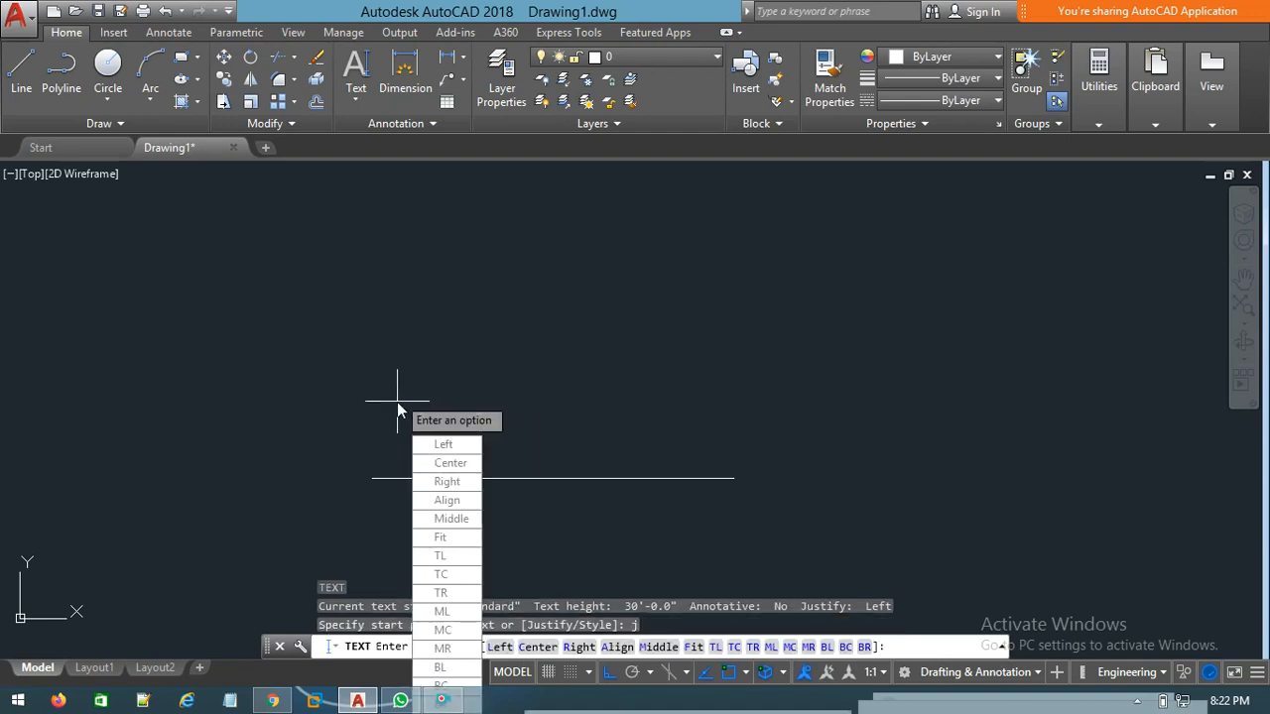
click(449, 484)
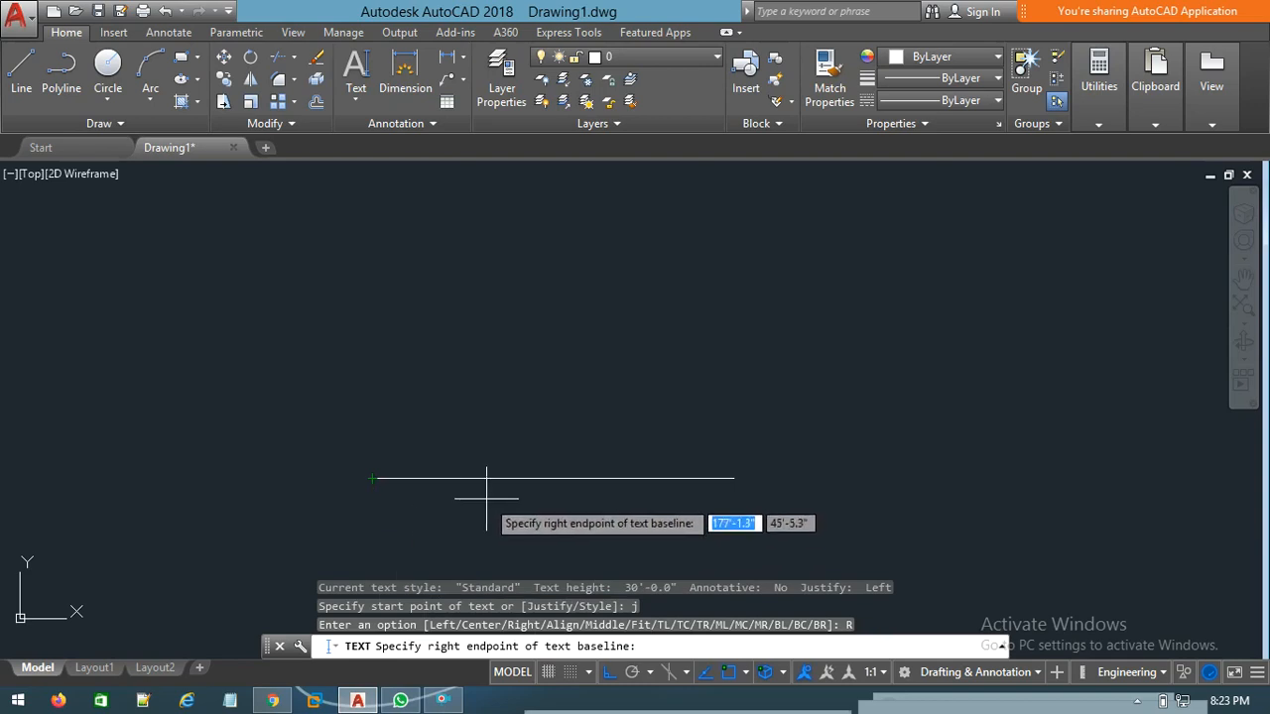
click(372, 478)
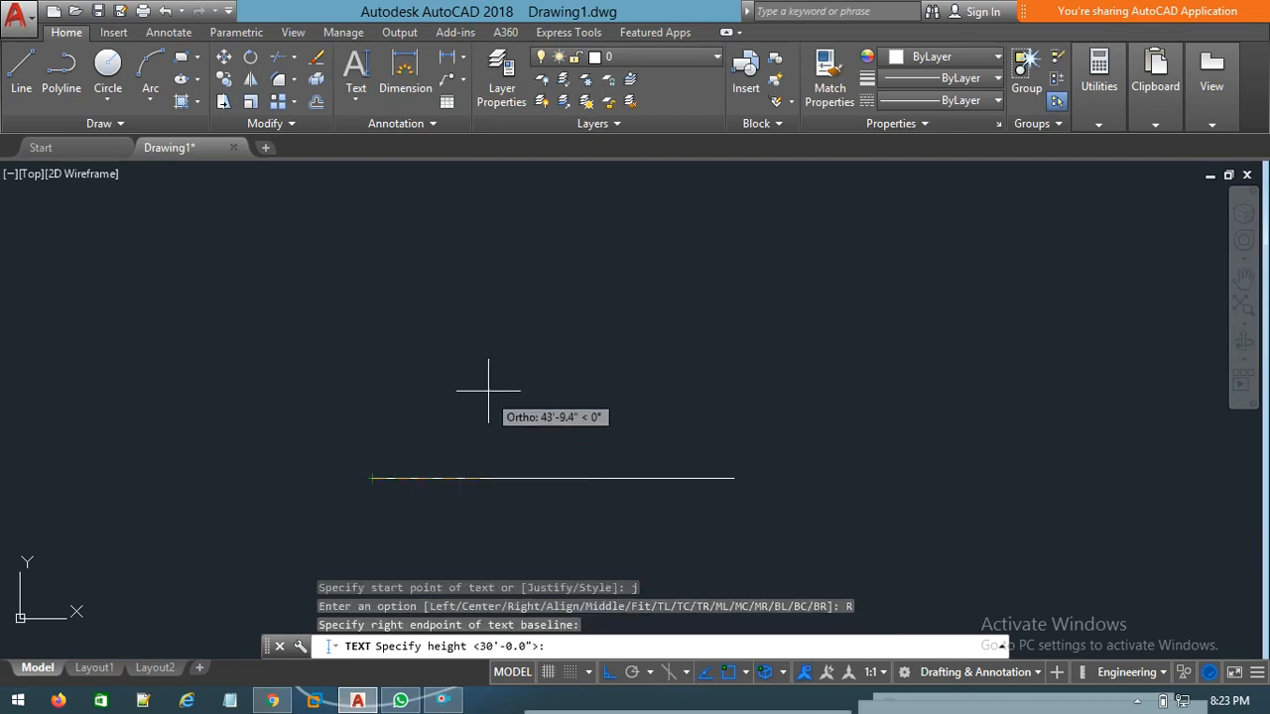
text(30')
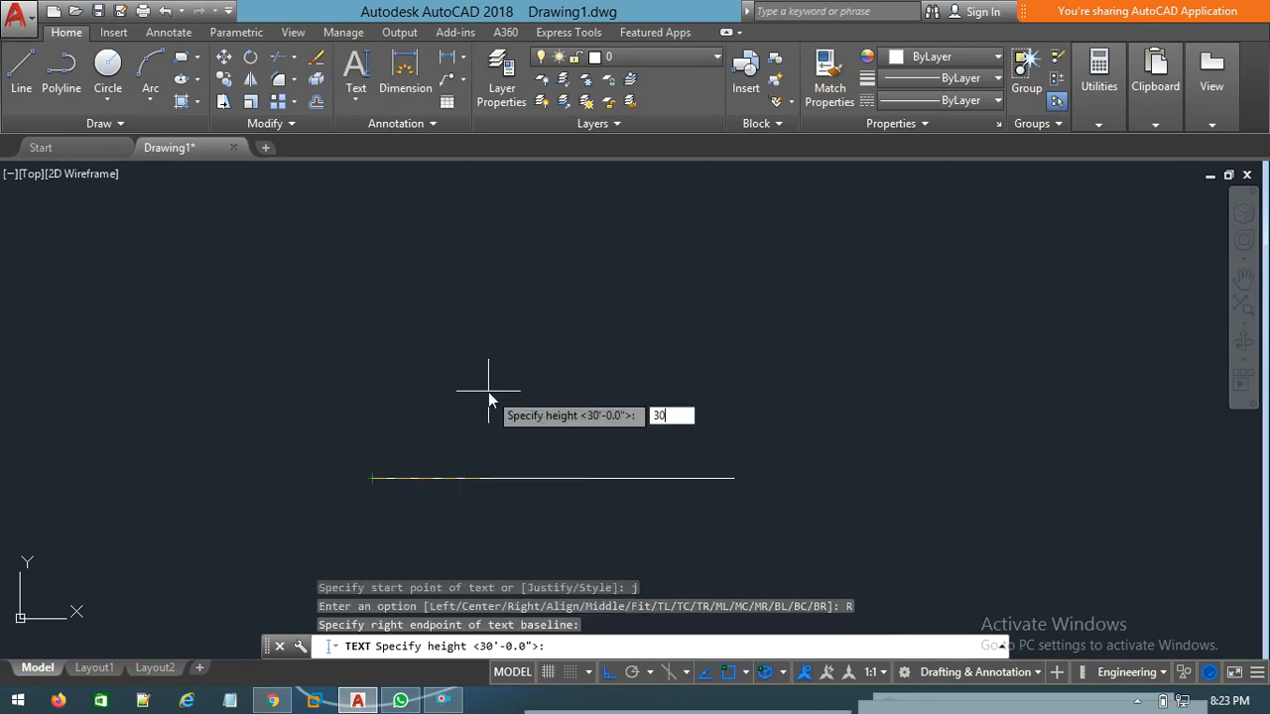
key(Return)
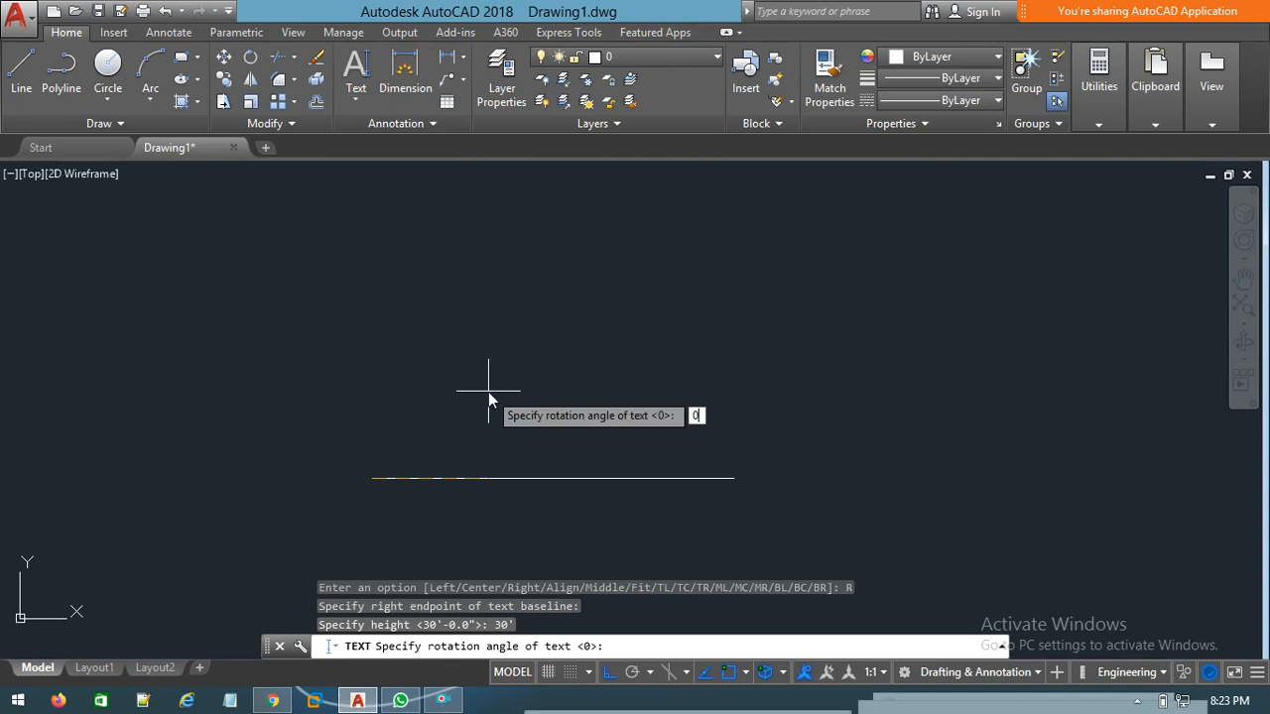
key(Return)
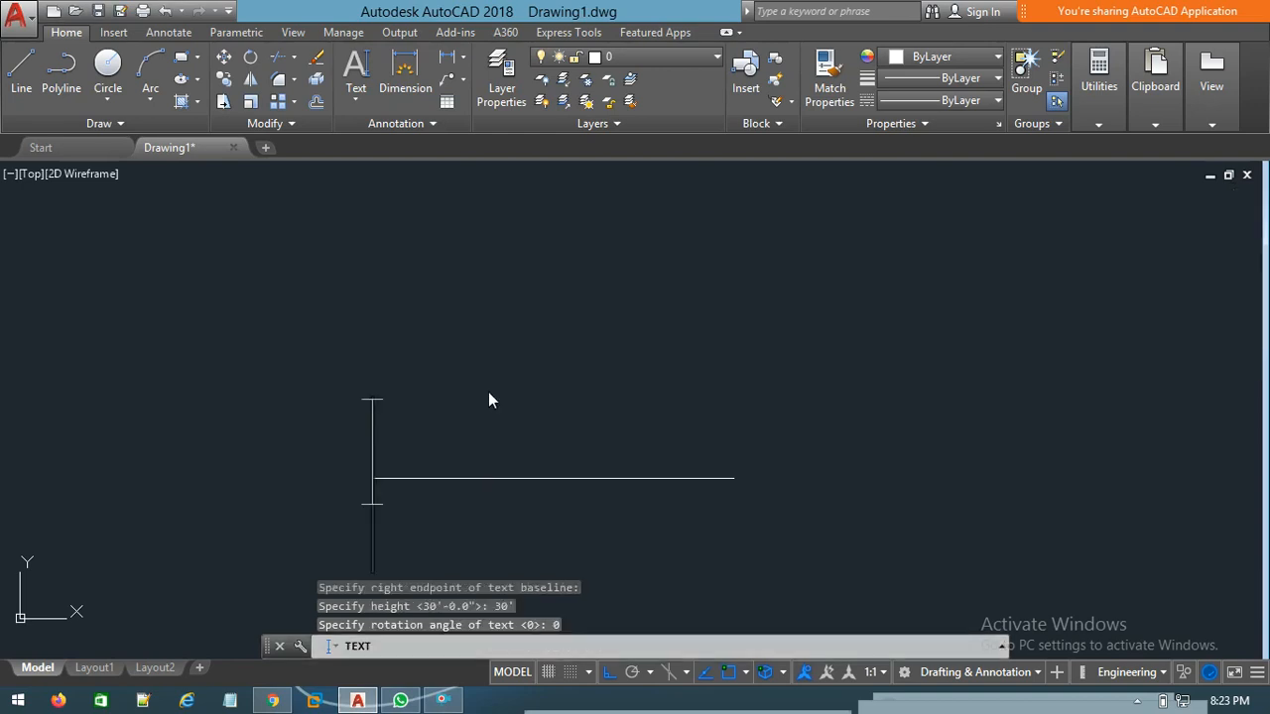
- Enter "datacom it" as the right-justified text ending at the line's left endpoint and discard it
text(da)
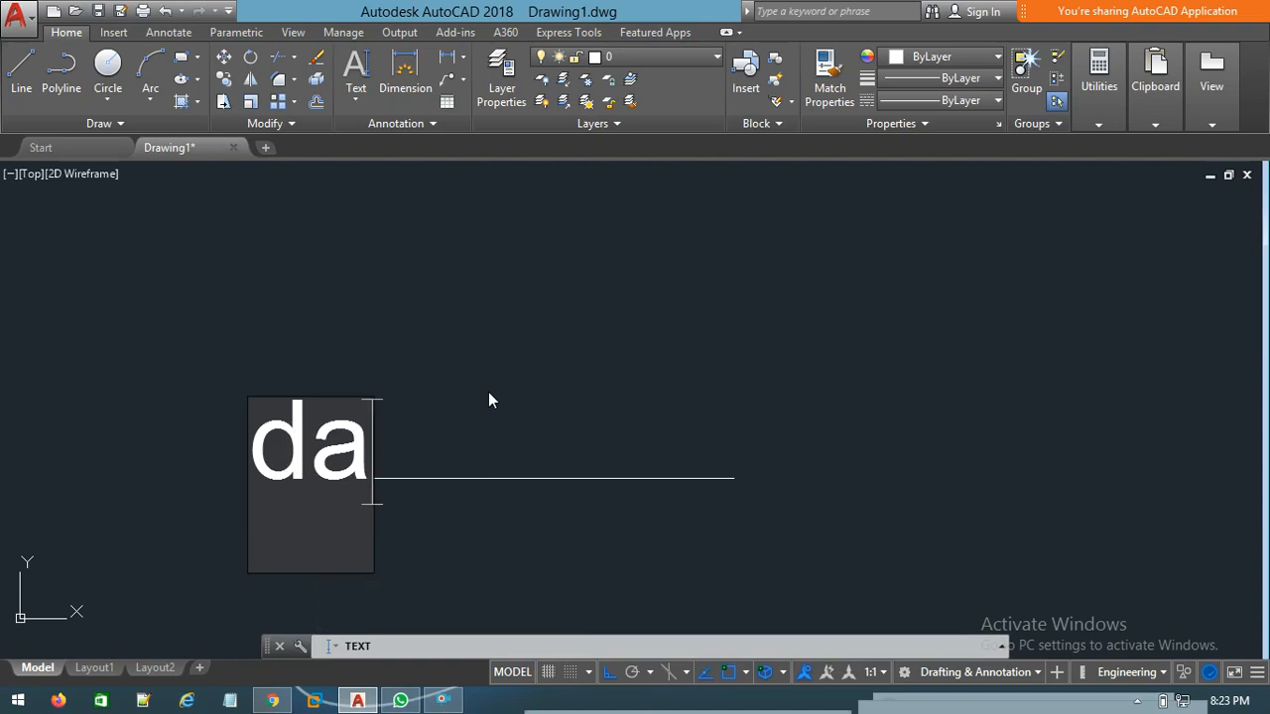
text(tacom)
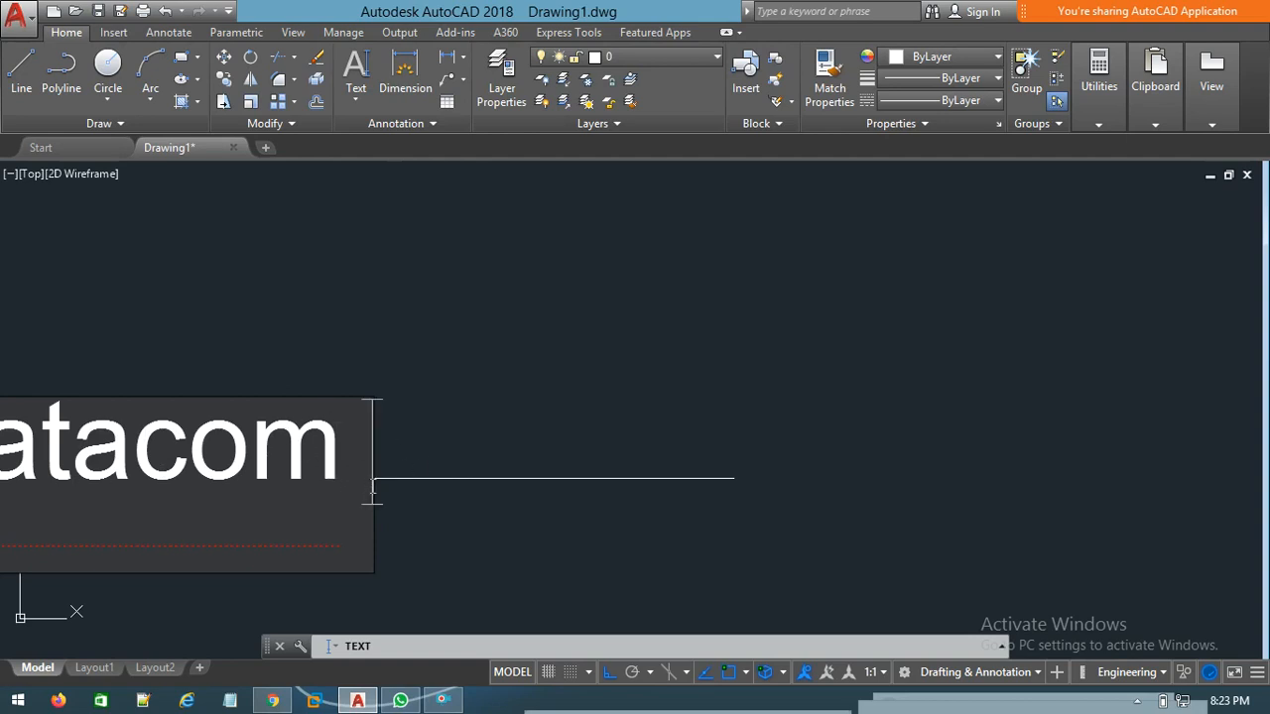
text(iy)
key(BackSpace)
text(t)
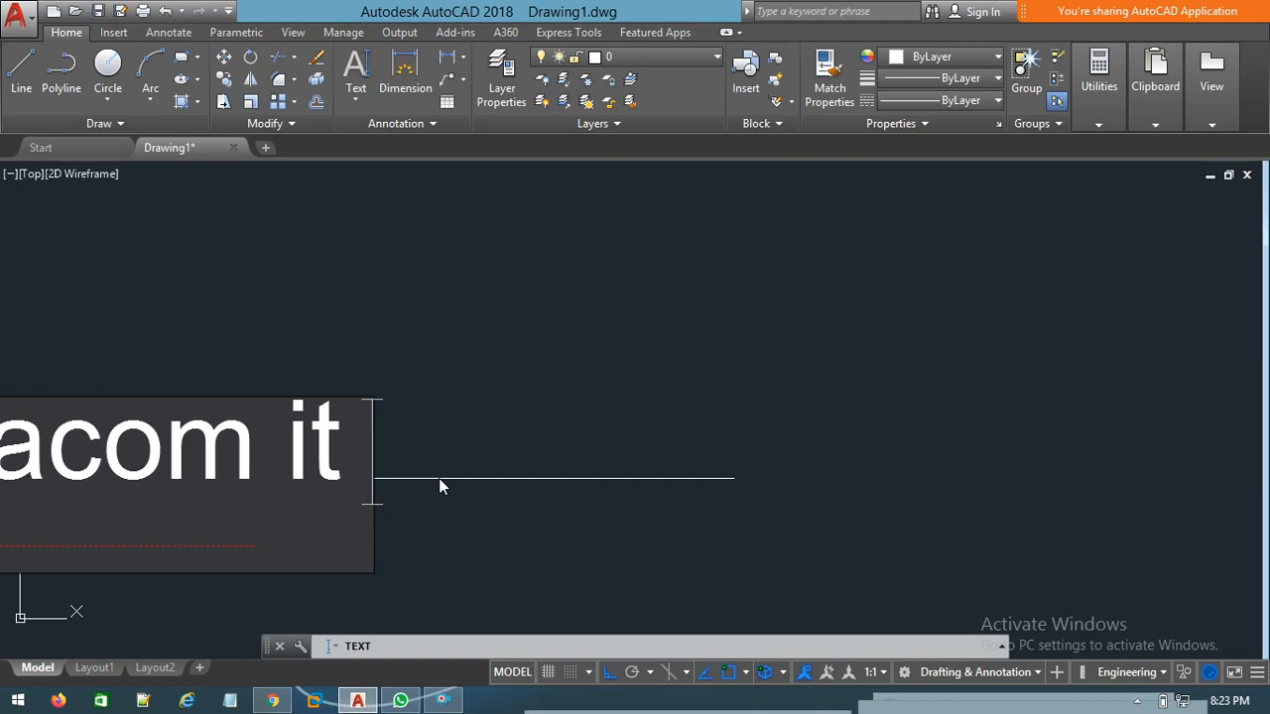
key(Escape)
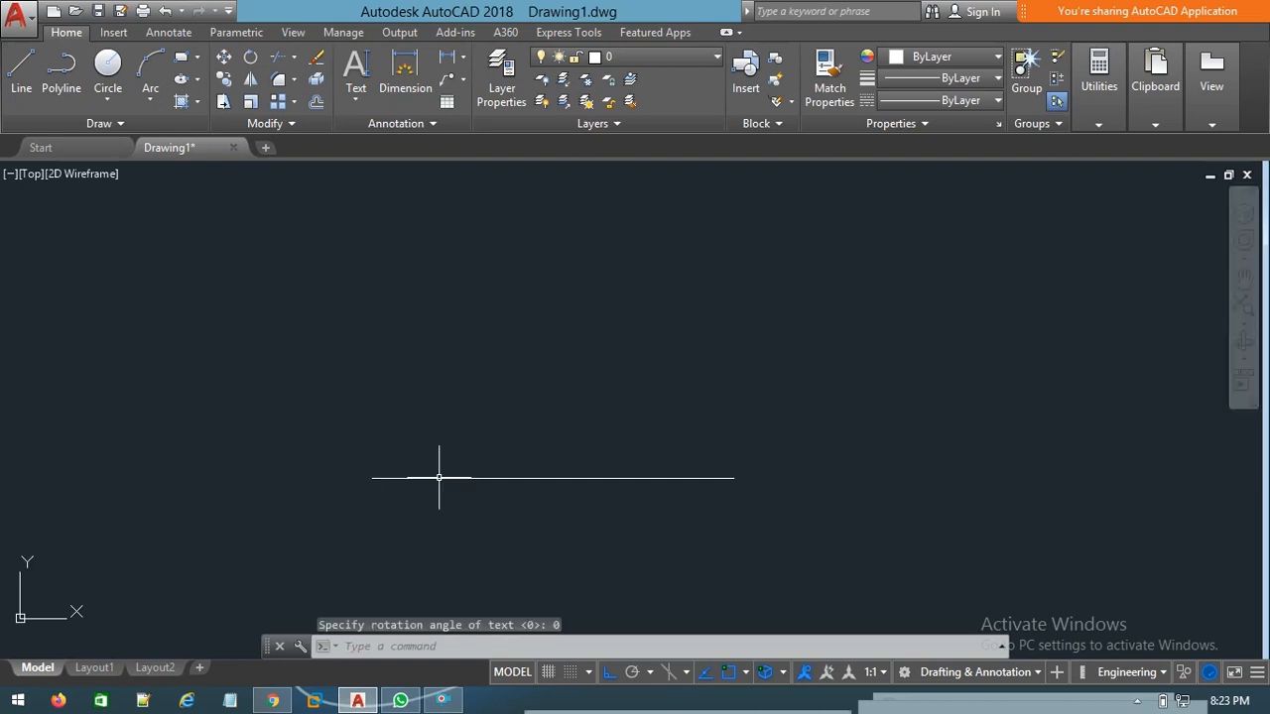
- Start a single-line text with TL (top-left) justification at the horizontal line's midpoint, with height 30' and rotation angle 0
text(DT)
key(Return)
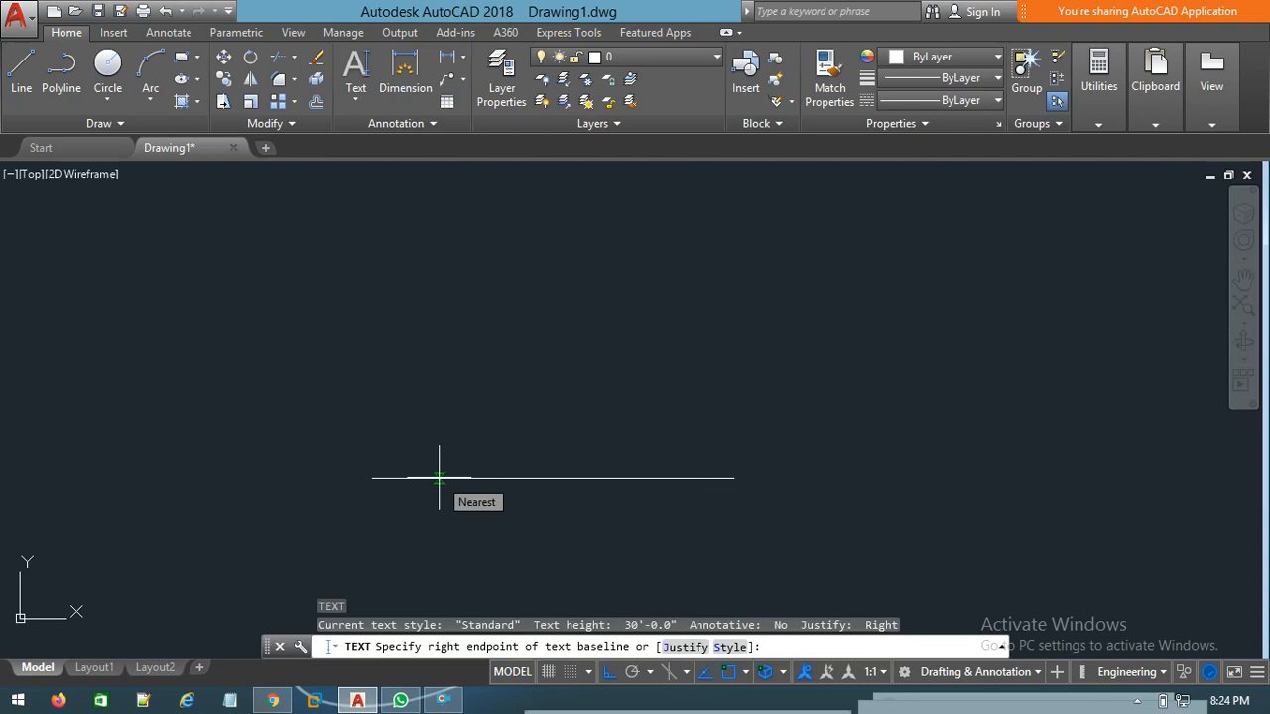
middle_drag(582, 420, 620, 349)
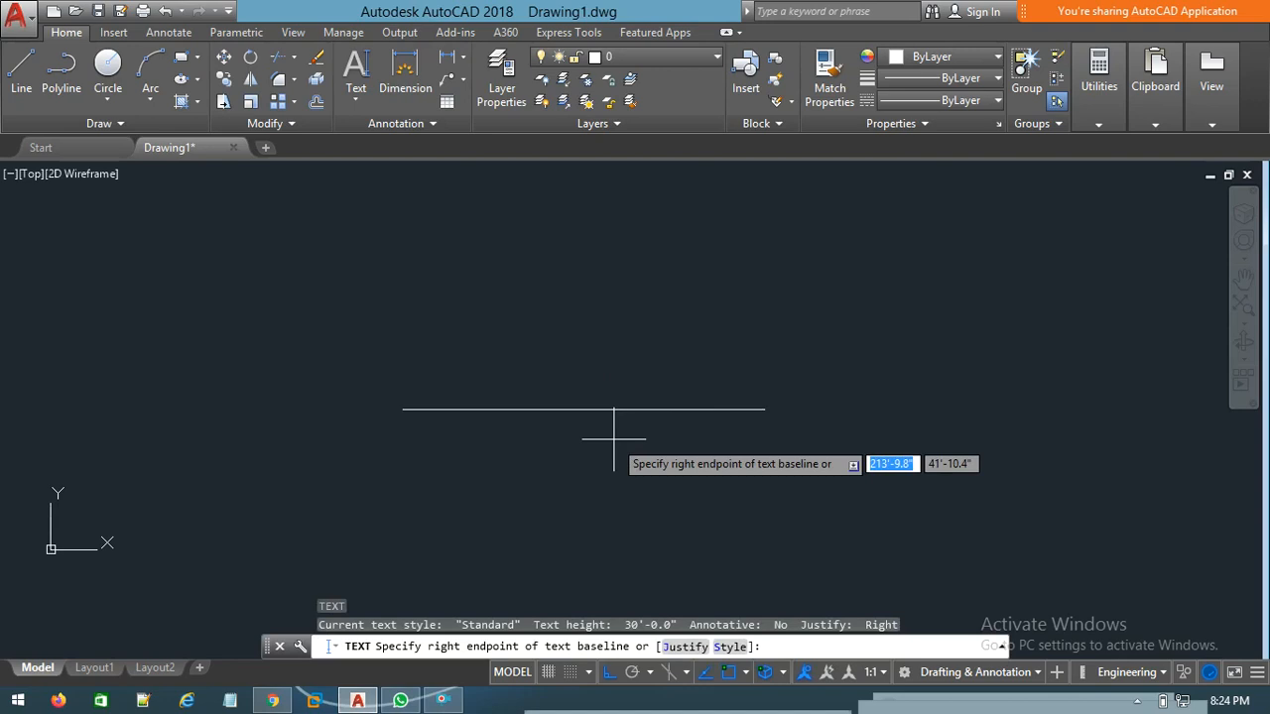
text(j)
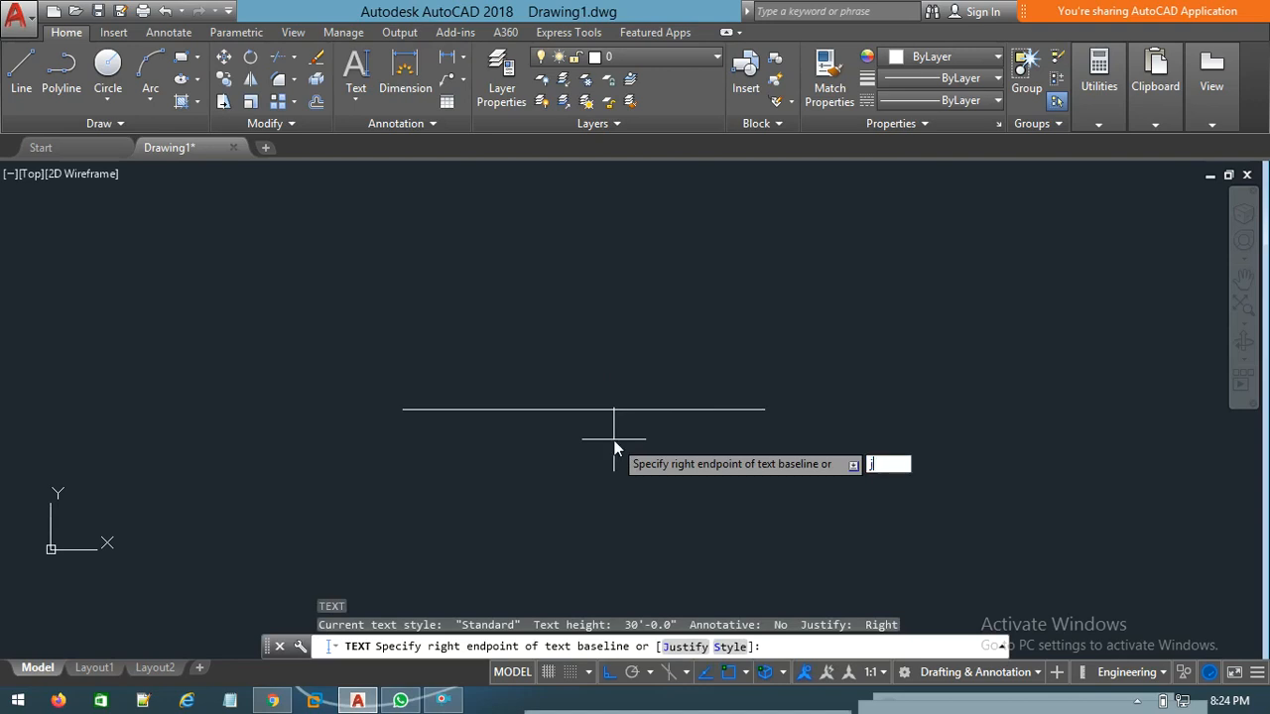
key(Return)
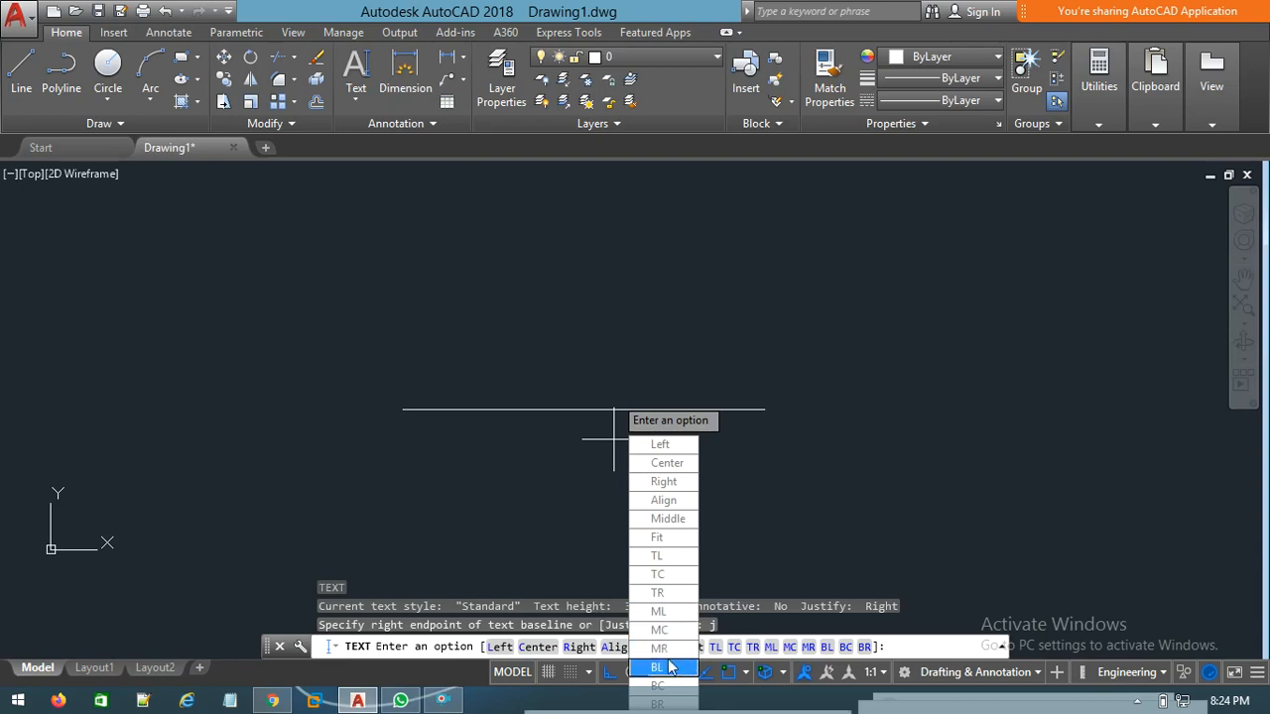
click(663, 556)
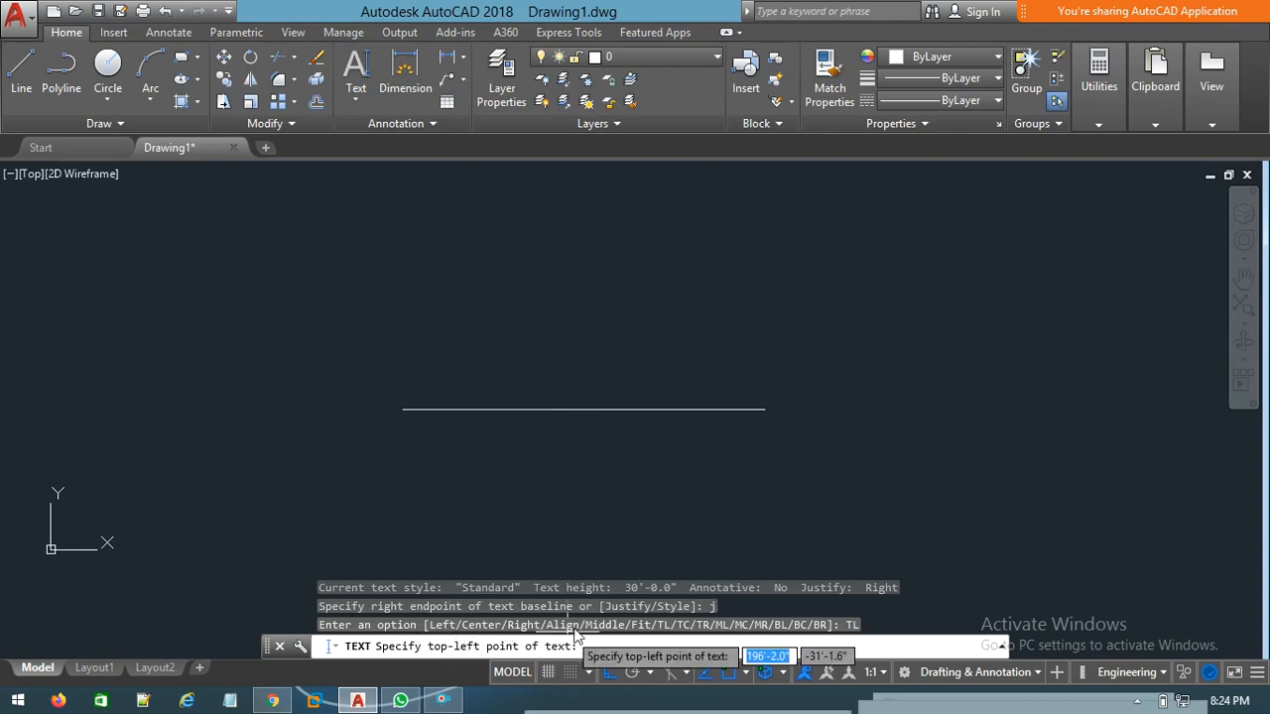
click(583, 409)
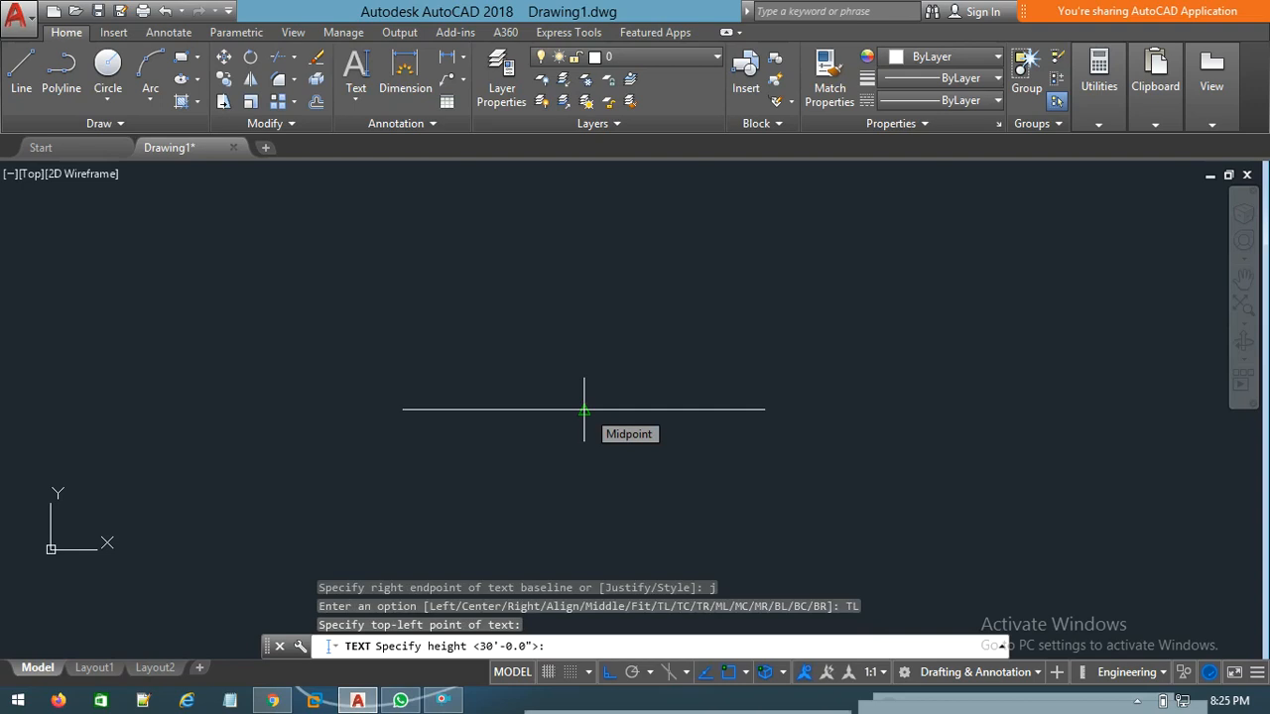
text(30')
key(Return)
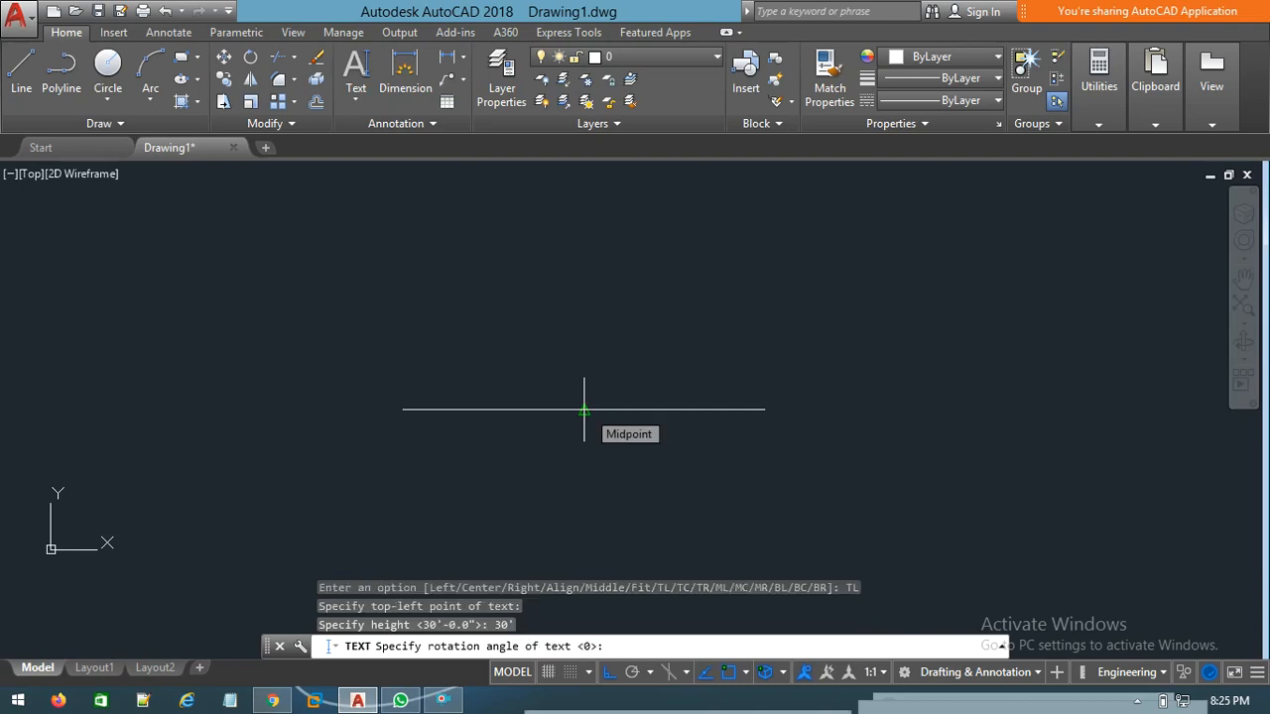
key(Return)
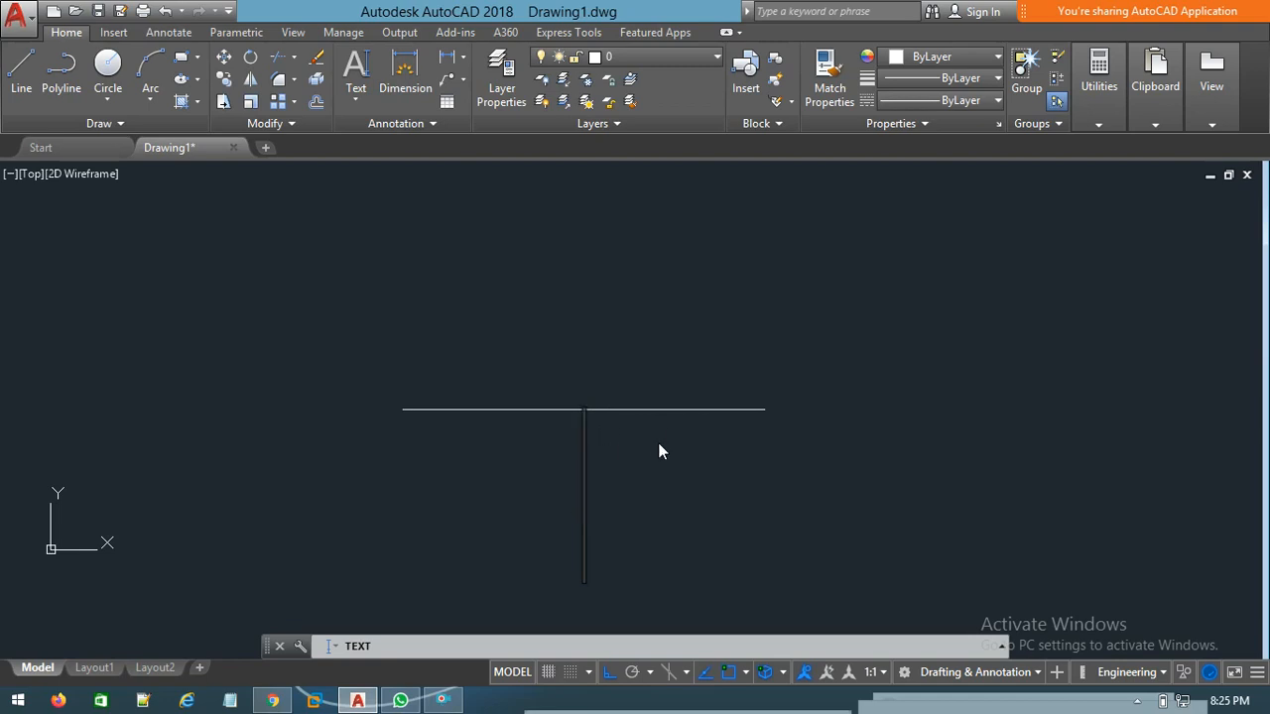
- Enter "datacom" as the top-left-justified text below the line's midpoint and discard it
text(dta)
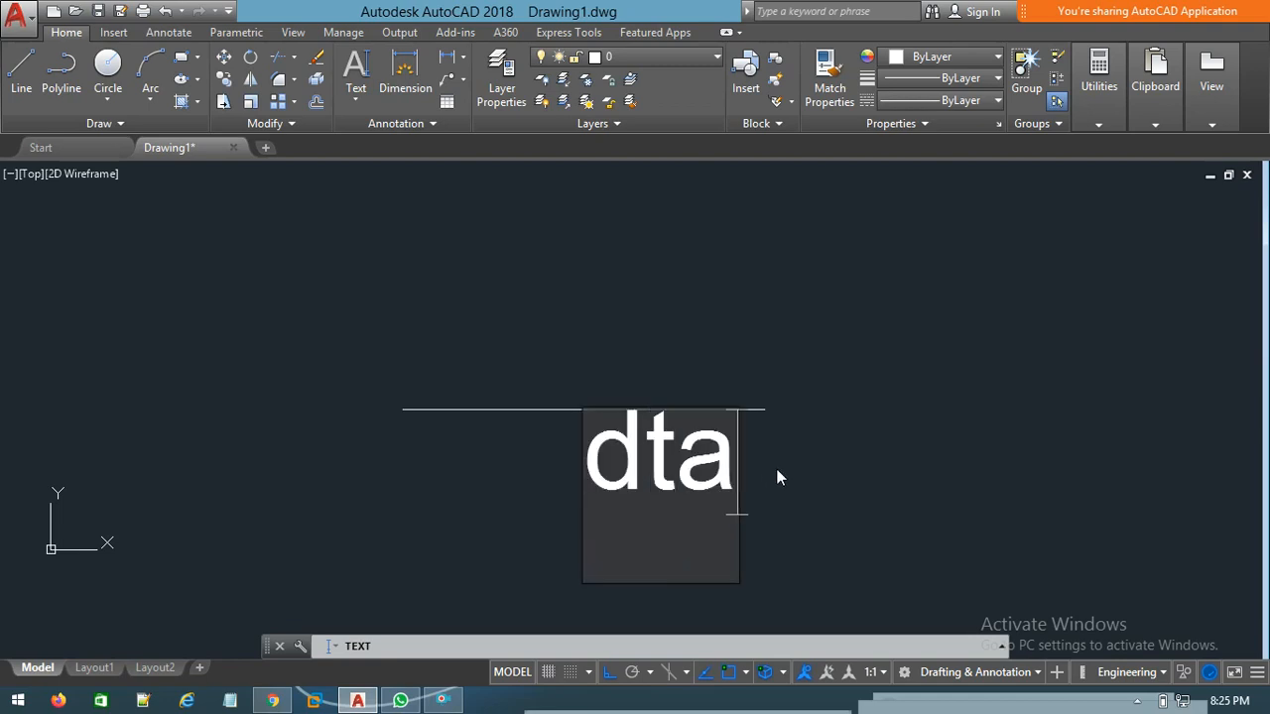
key(BackSpace)
key(BackSpace)
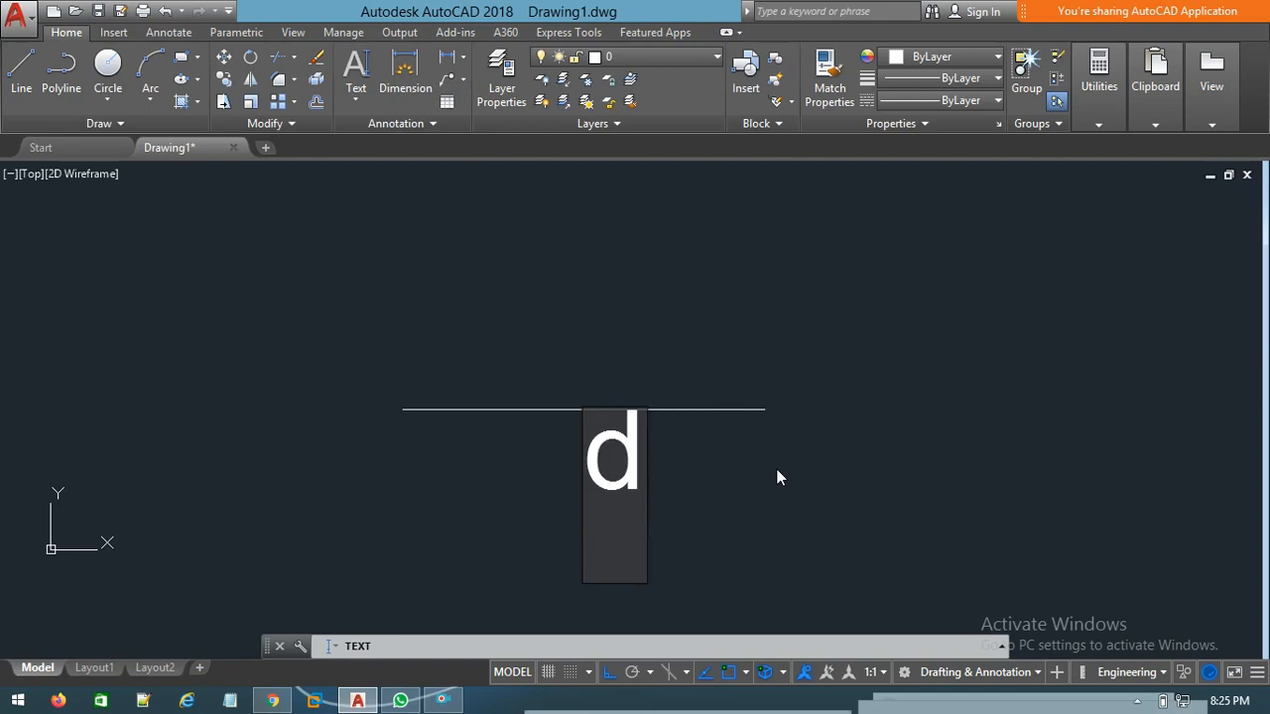
text(atacom)
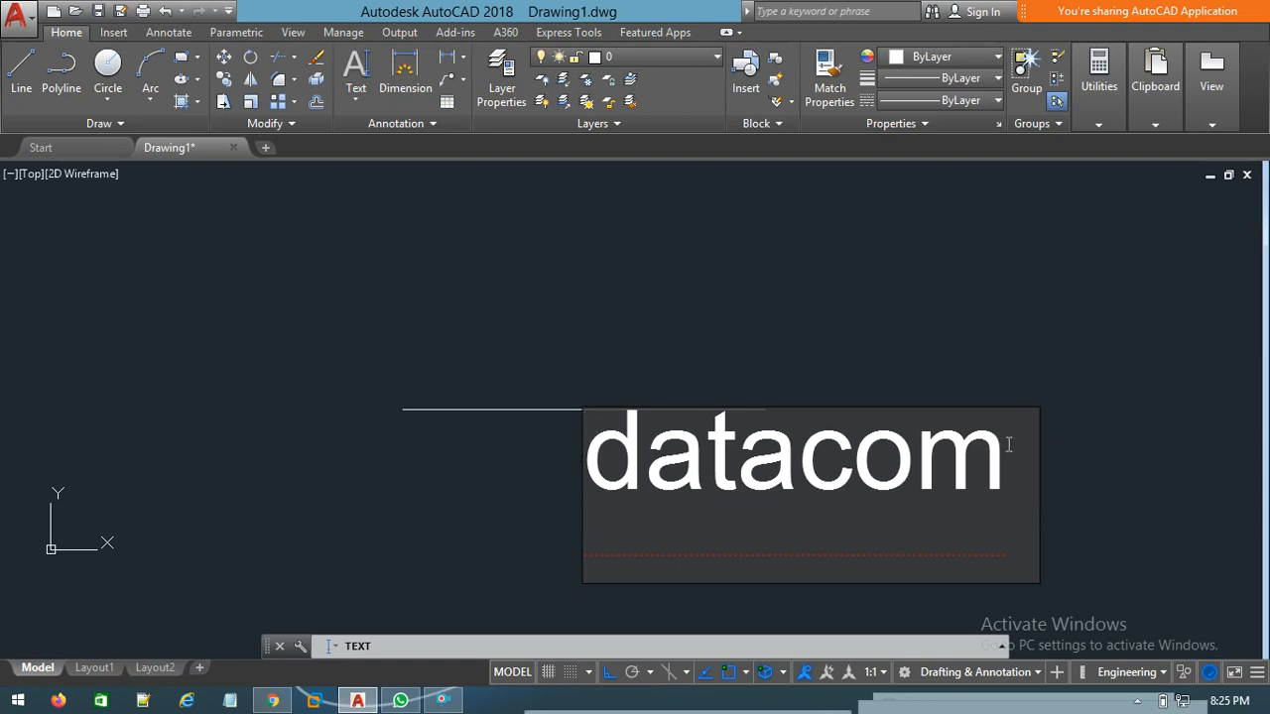
key(Escape)
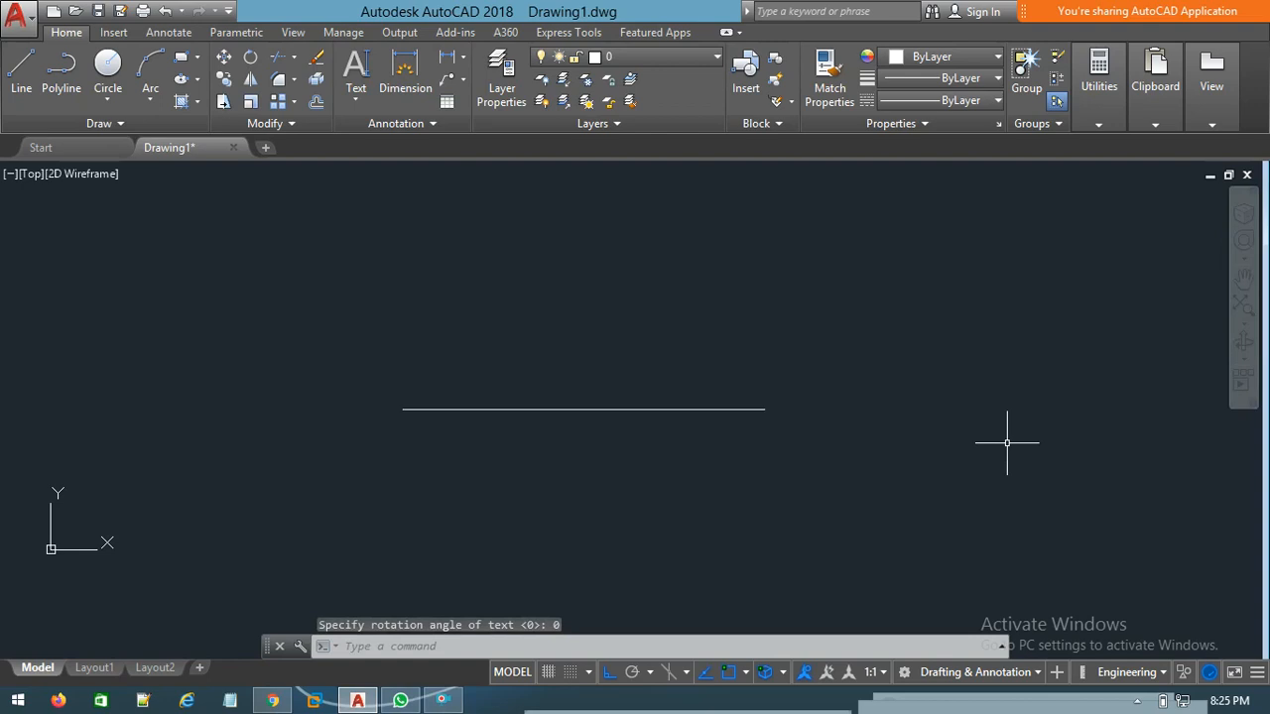
- Start a single-line text with TC (top-center) justification at the horizontal line's midpoint, with height 30' and rotation angle 0
text(dt)
key(Return)
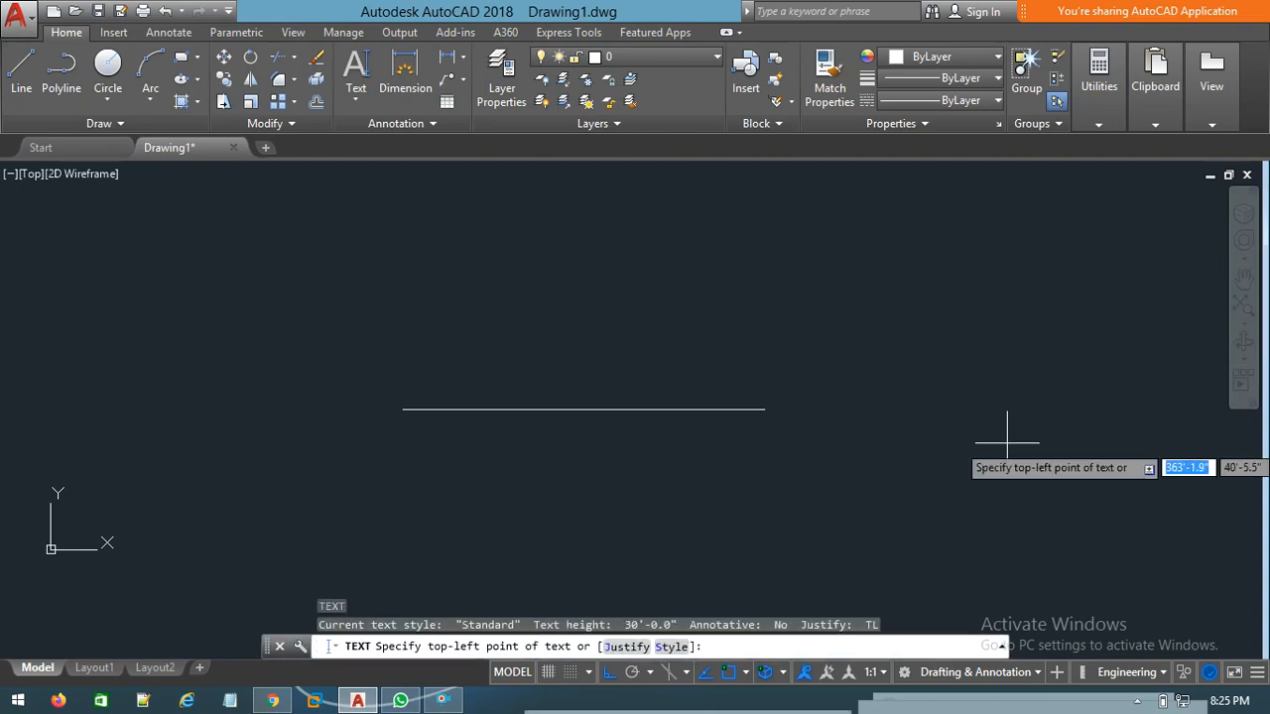
text(j)
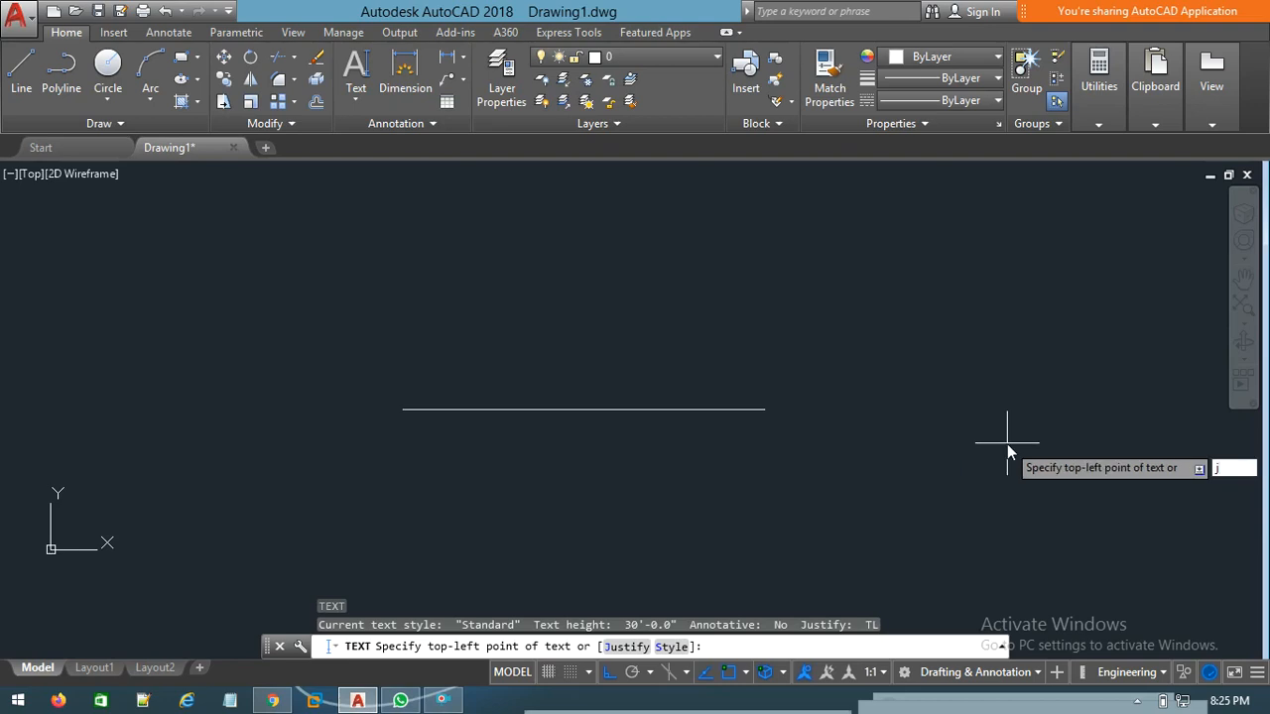
key(Return)
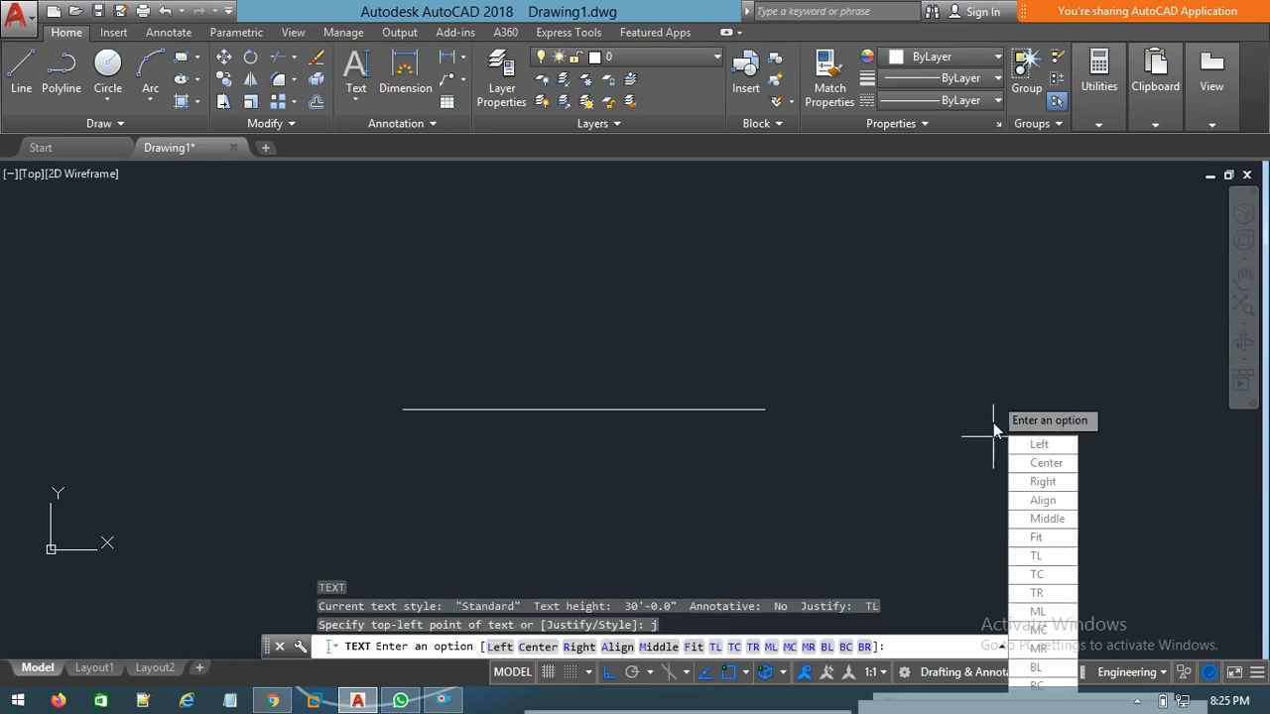
click(1040, 574)
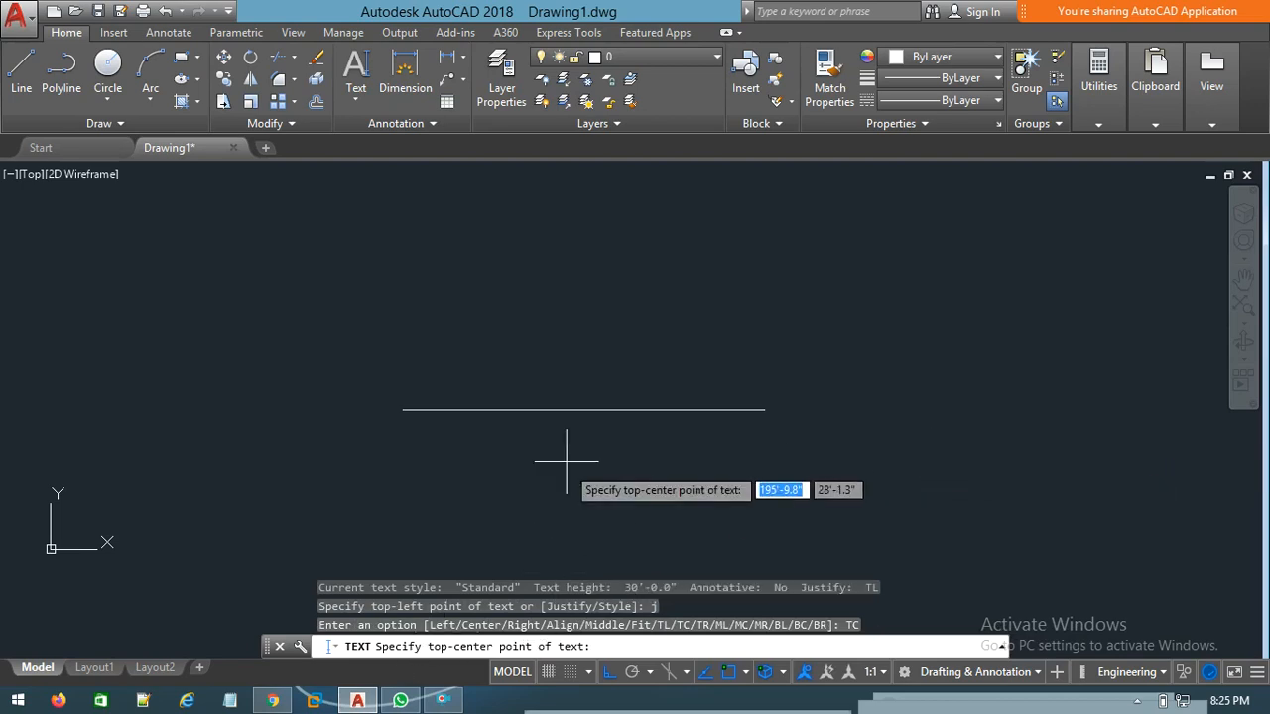
click(583, 409)
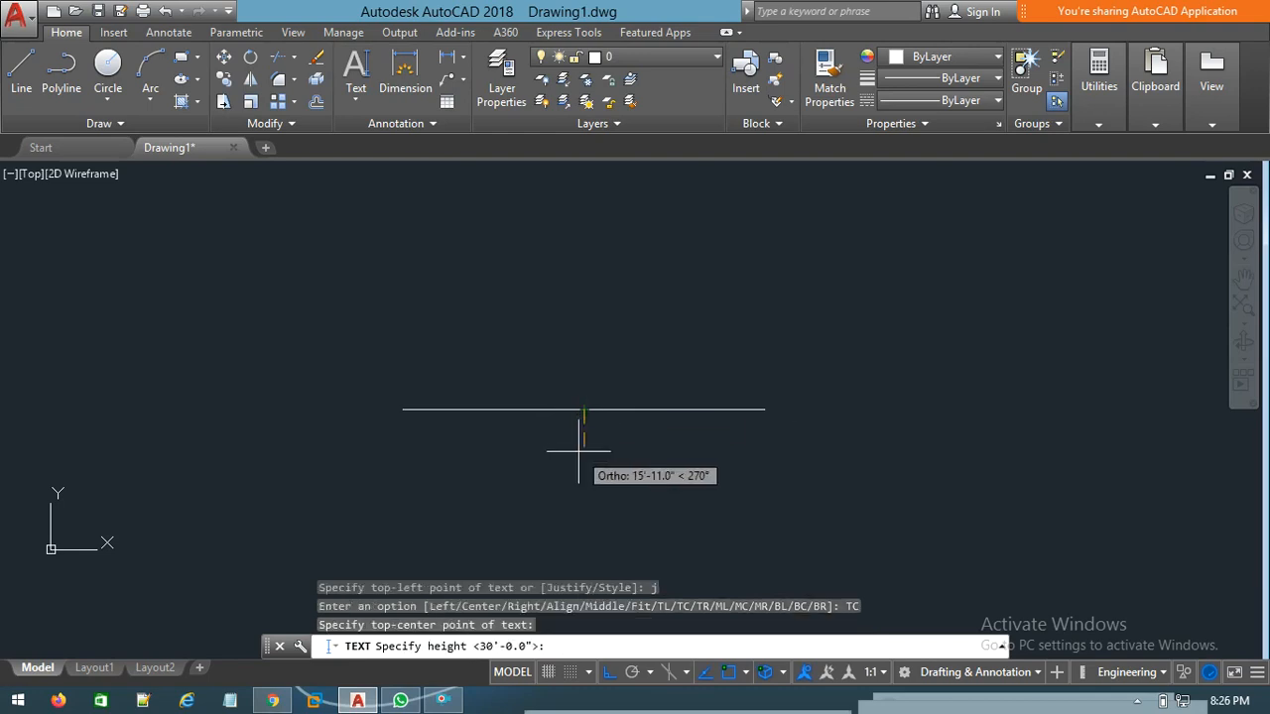
text(30')
key(Return)
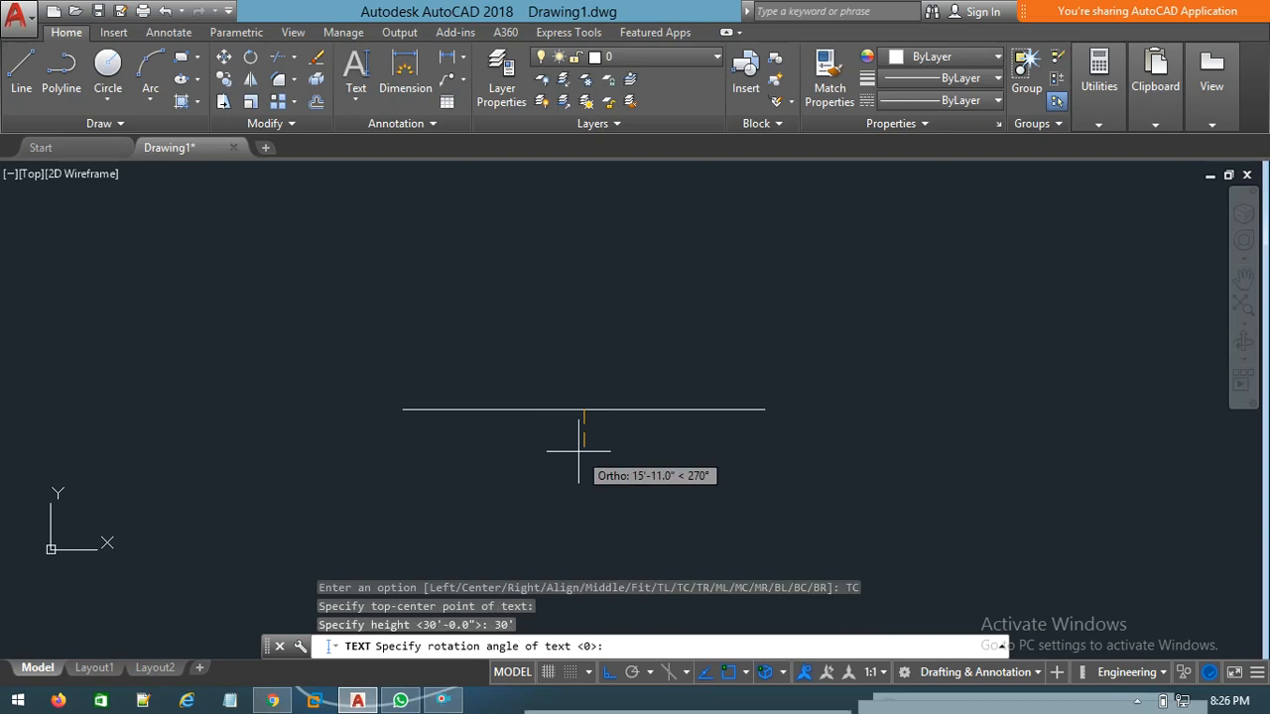
key(Return)
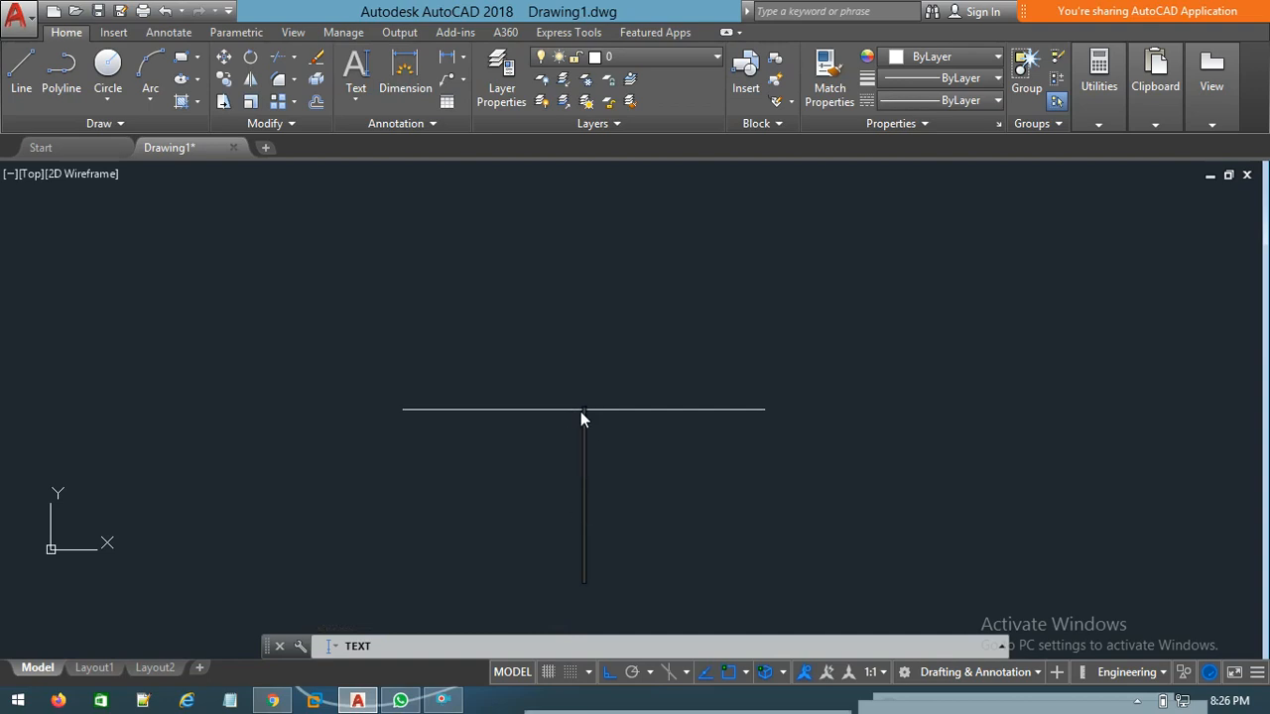
- Enter "datacom" as the top-center-justified text under the line and discard it
text(dat)
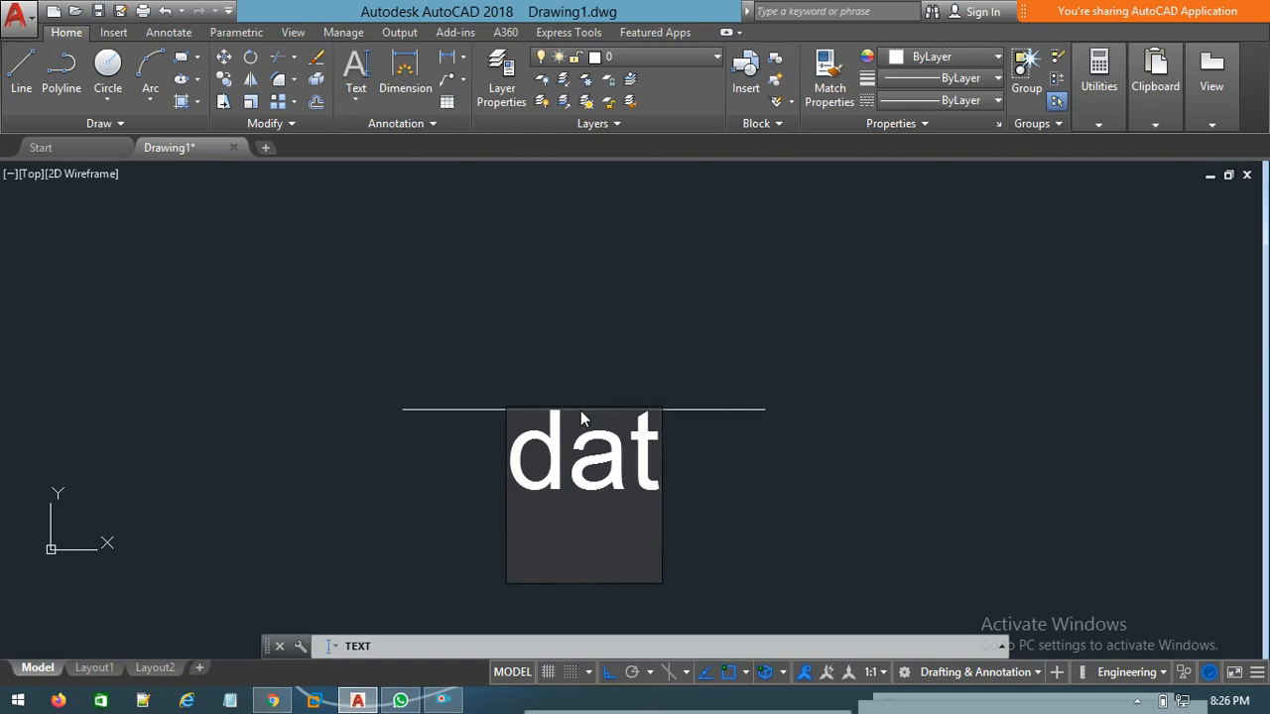
text(acom)
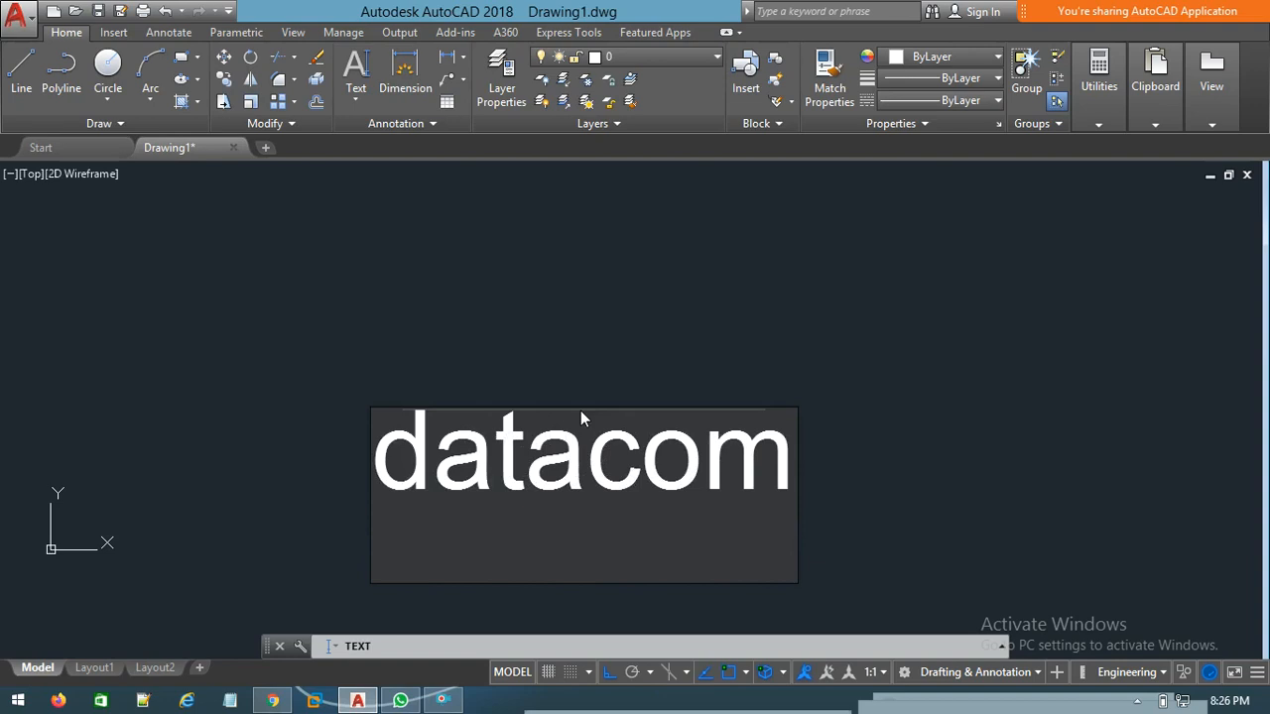
key(Escape)
- Start a single-line text with TR (top-right) justification at the horizontal line's midpoint, with height 30' and rotation angle 0
text(dt)
key(Return)
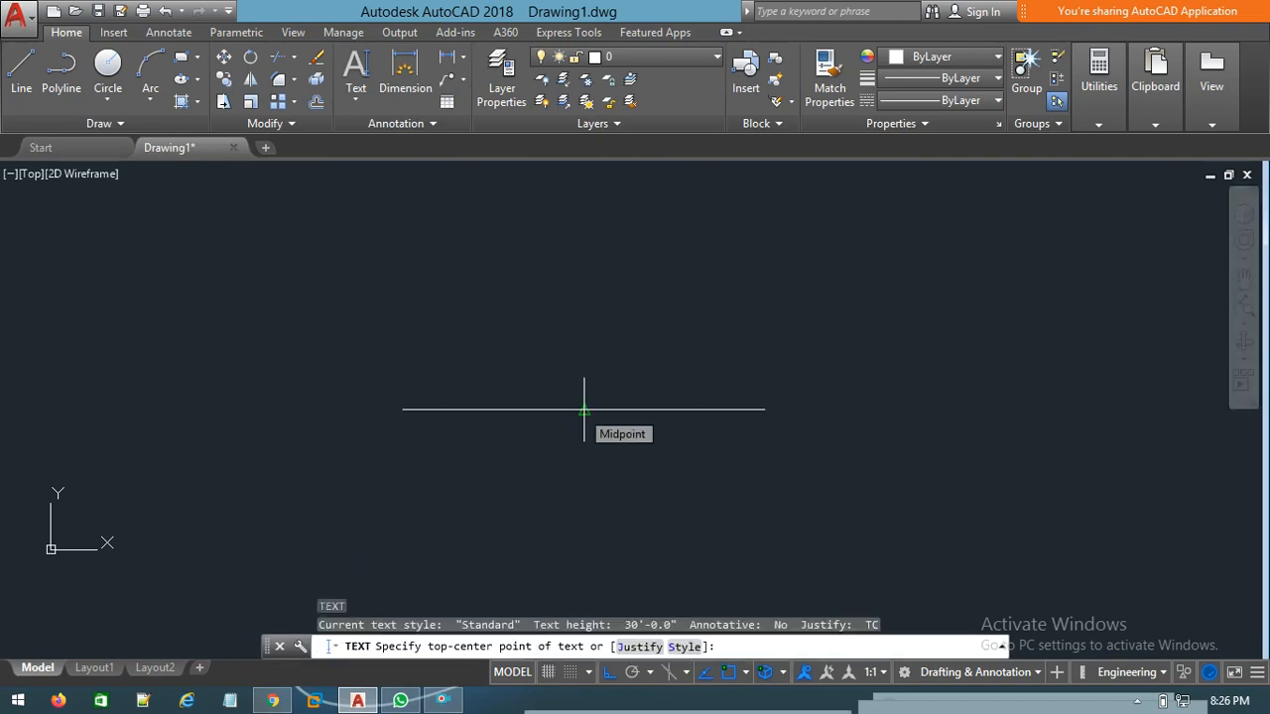
text(j)
key(Return)
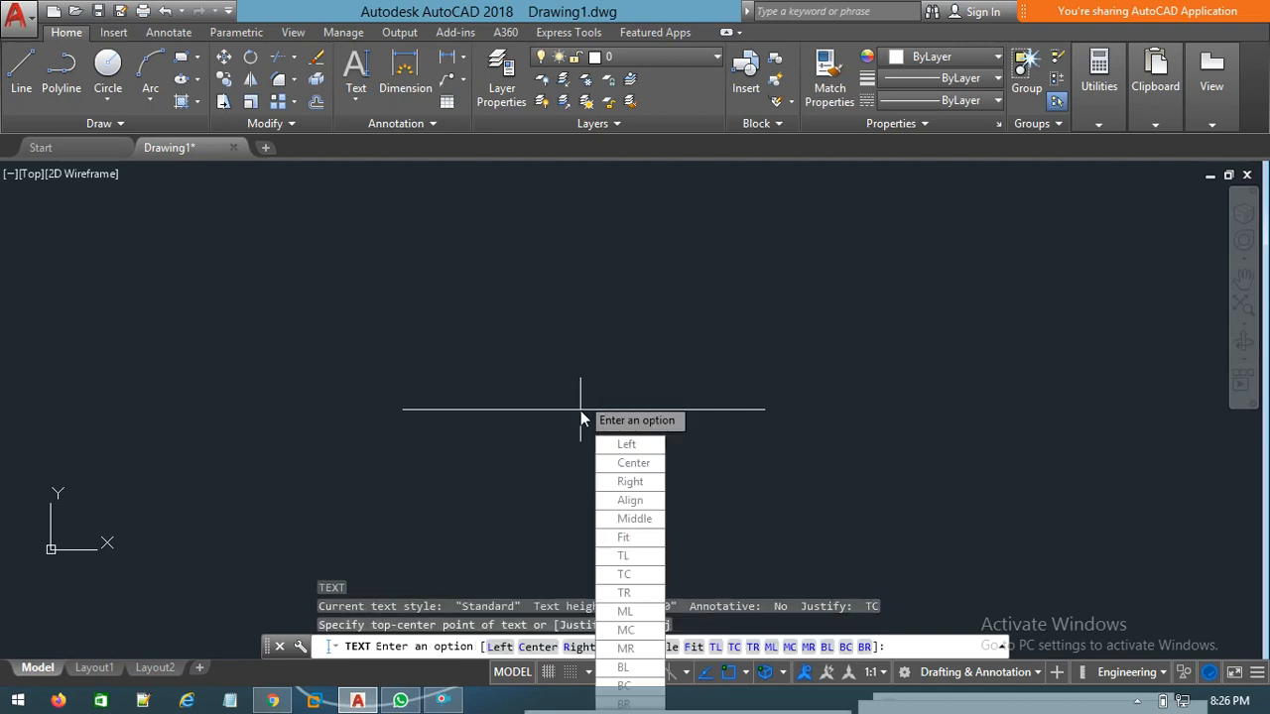
click(637, 596)
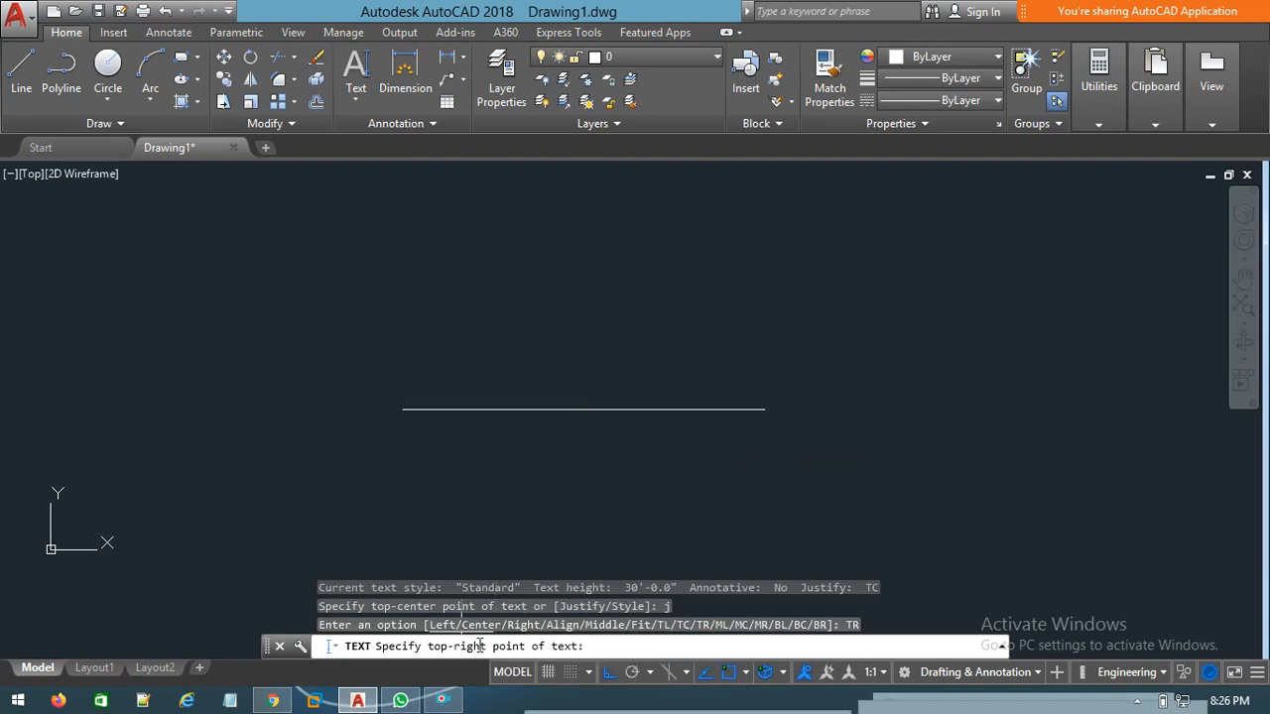
click(583, 409)
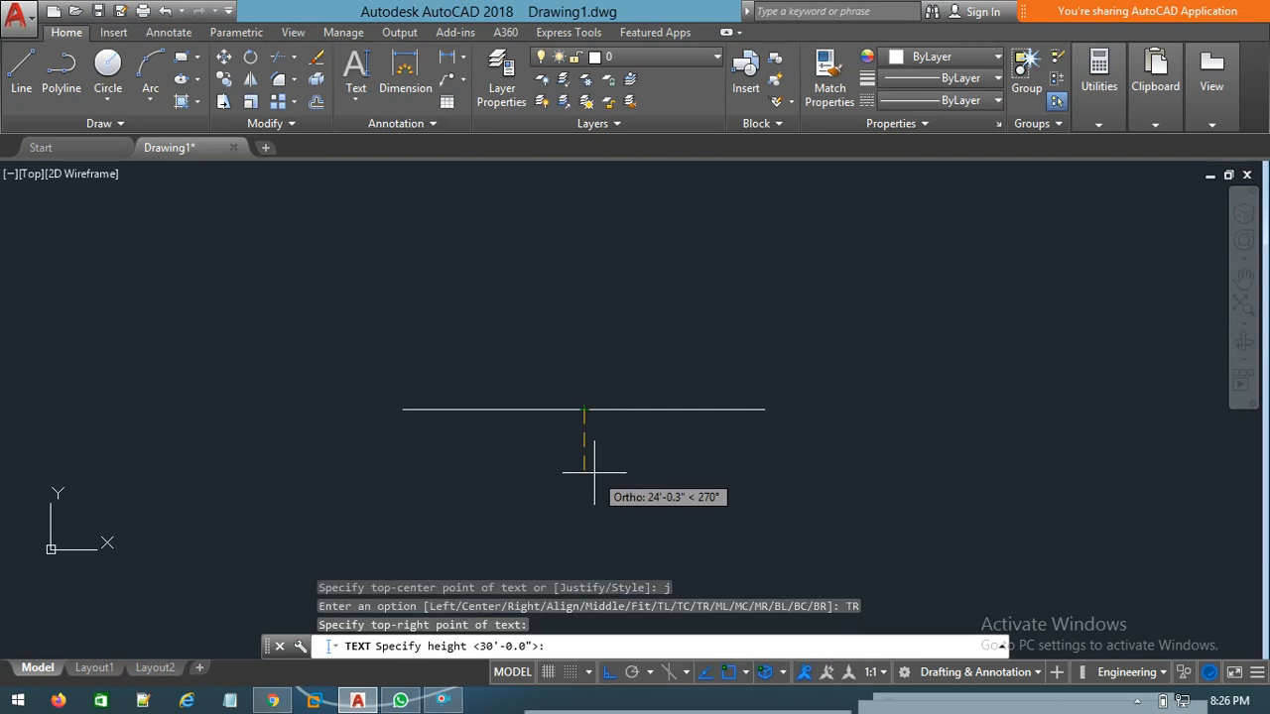
text(30')
key(Return)
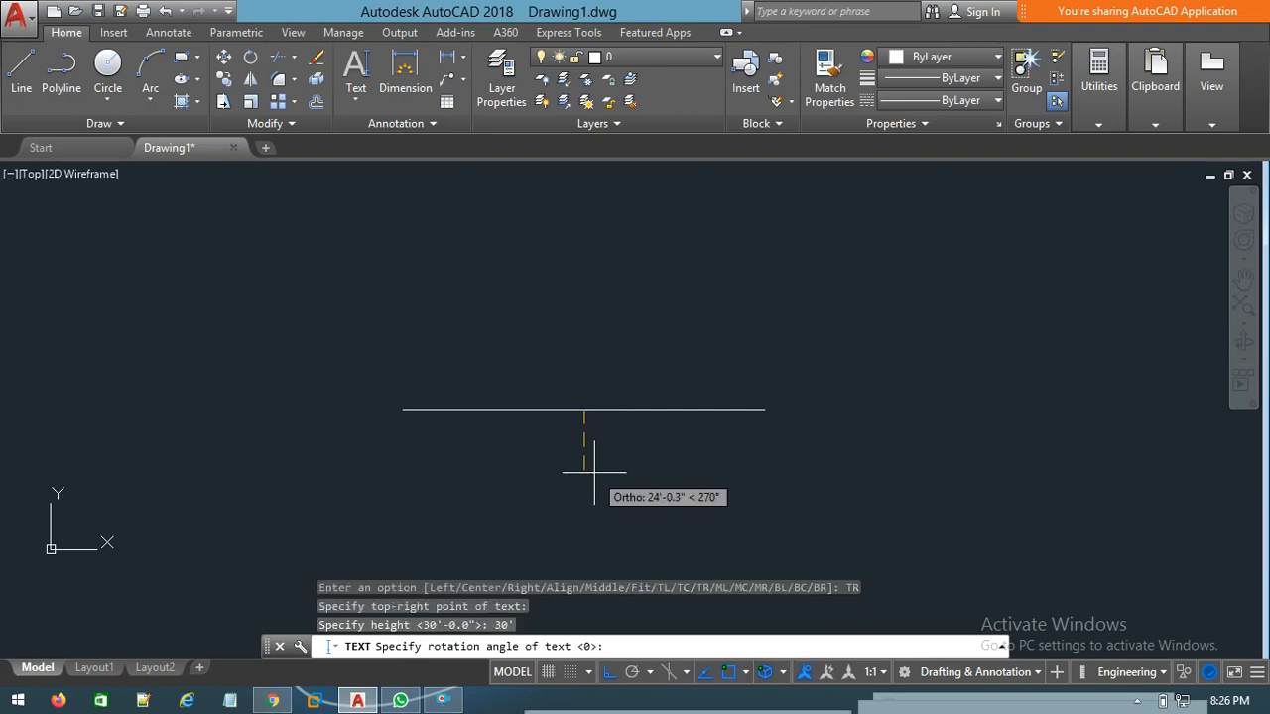
text(0)
key(Return)
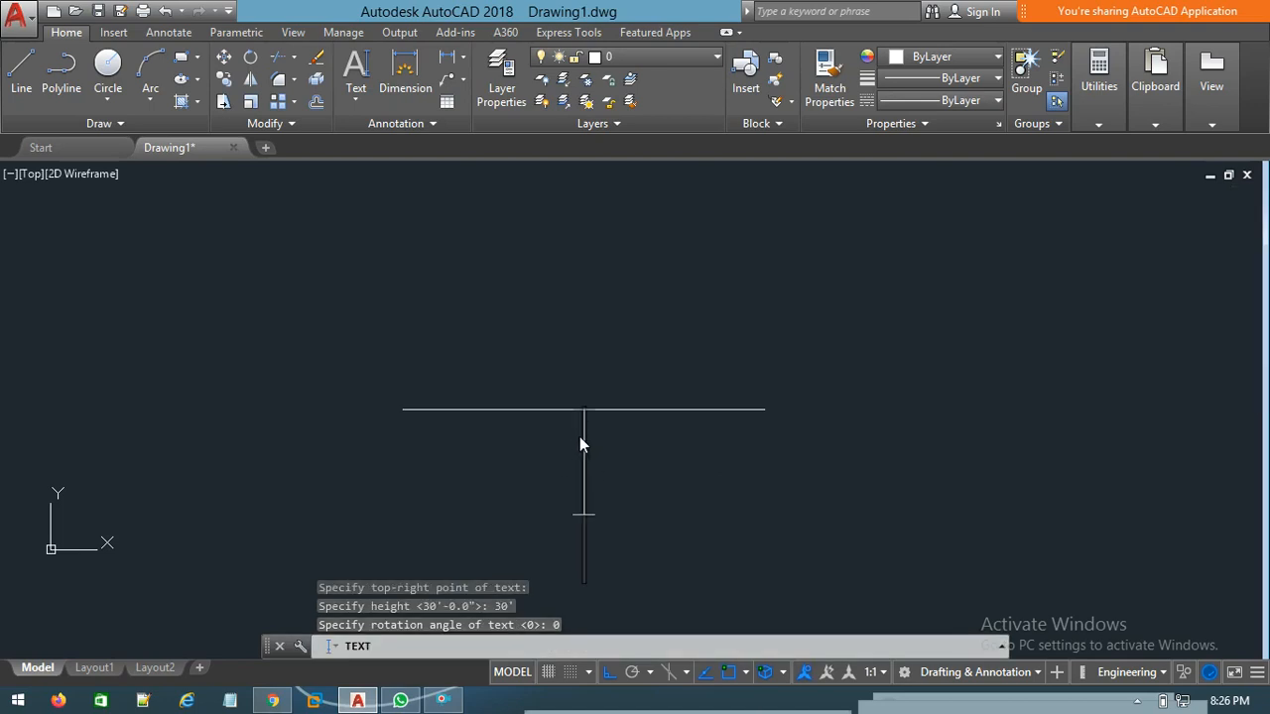
- Enter "data" as the top-right-justified text below the line and discard it
text(dat)
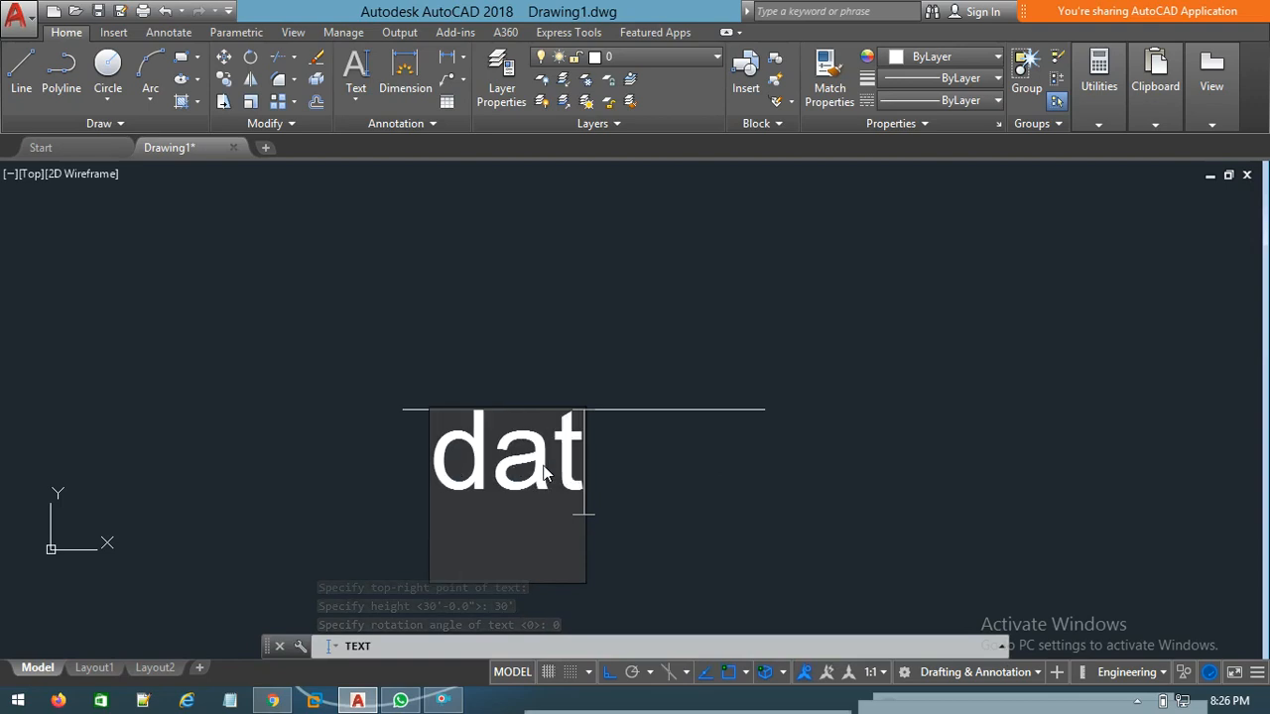
text(a)
key(Escape)
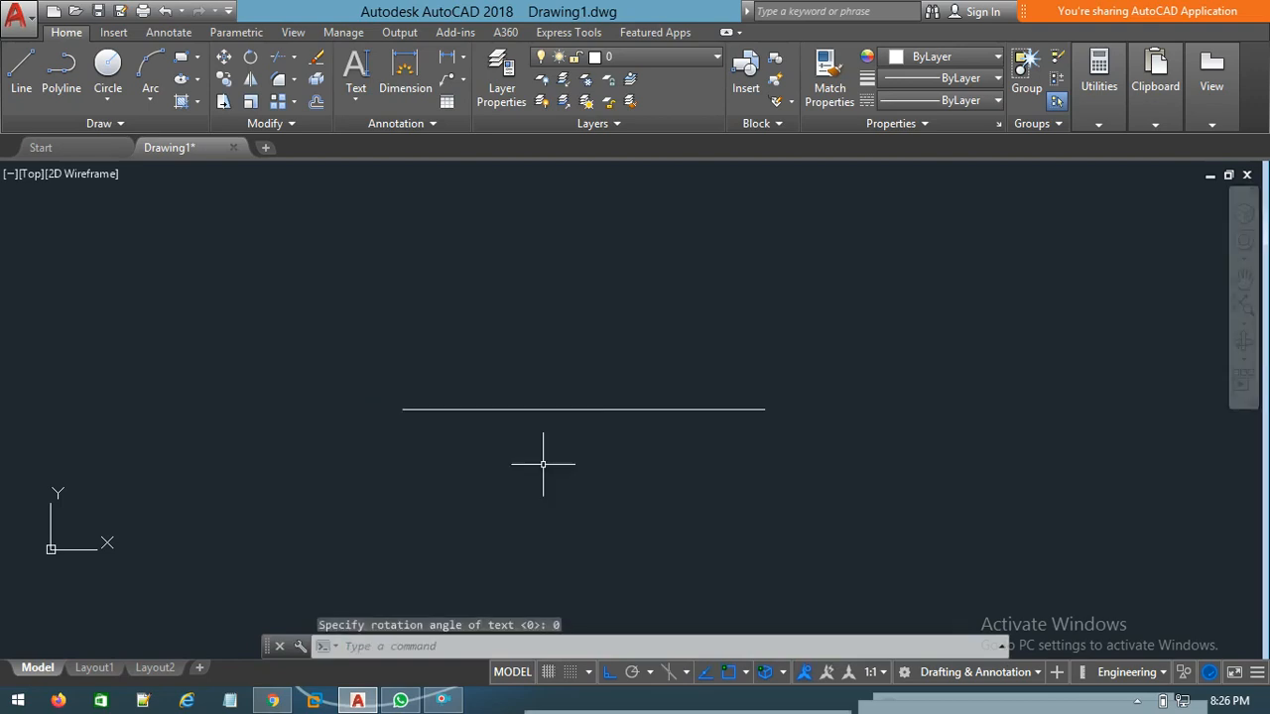
- Start a single-line text with ML (middle-left) justification at the horizontal line's midpoint, with height 30' and rotation angle 0
text(dt)
key(Return)
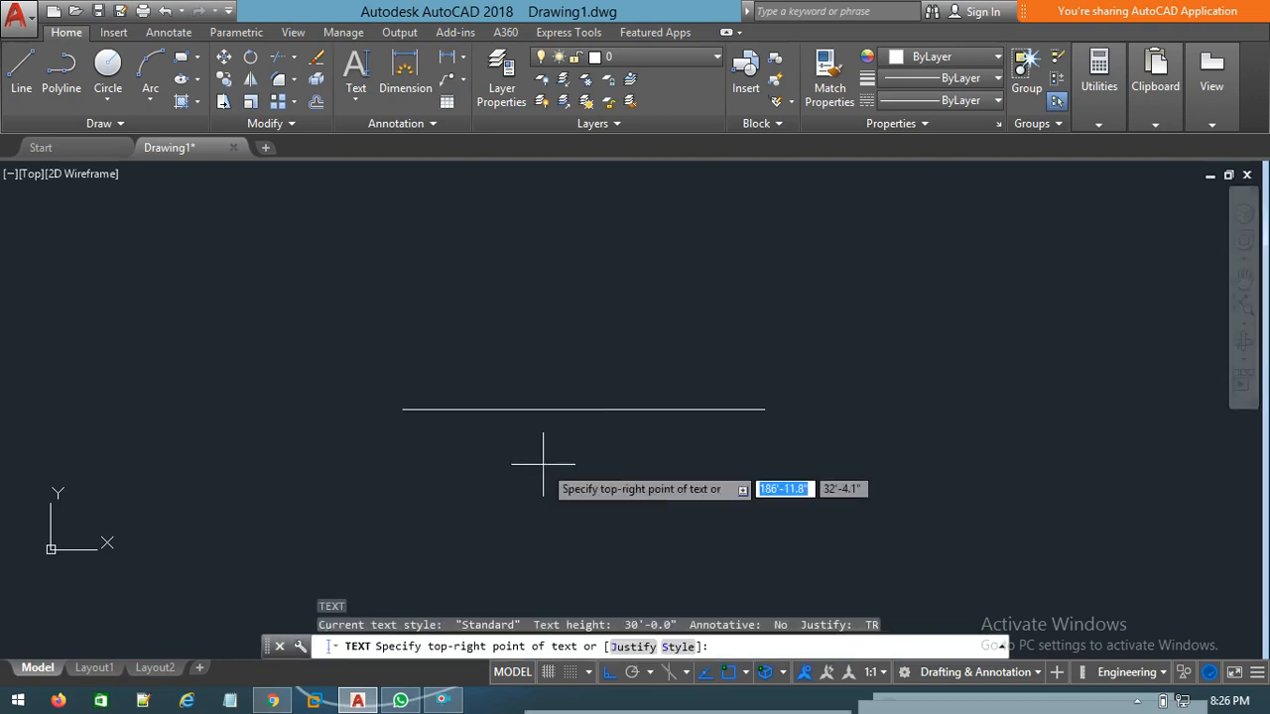
text(j)
key(Return)
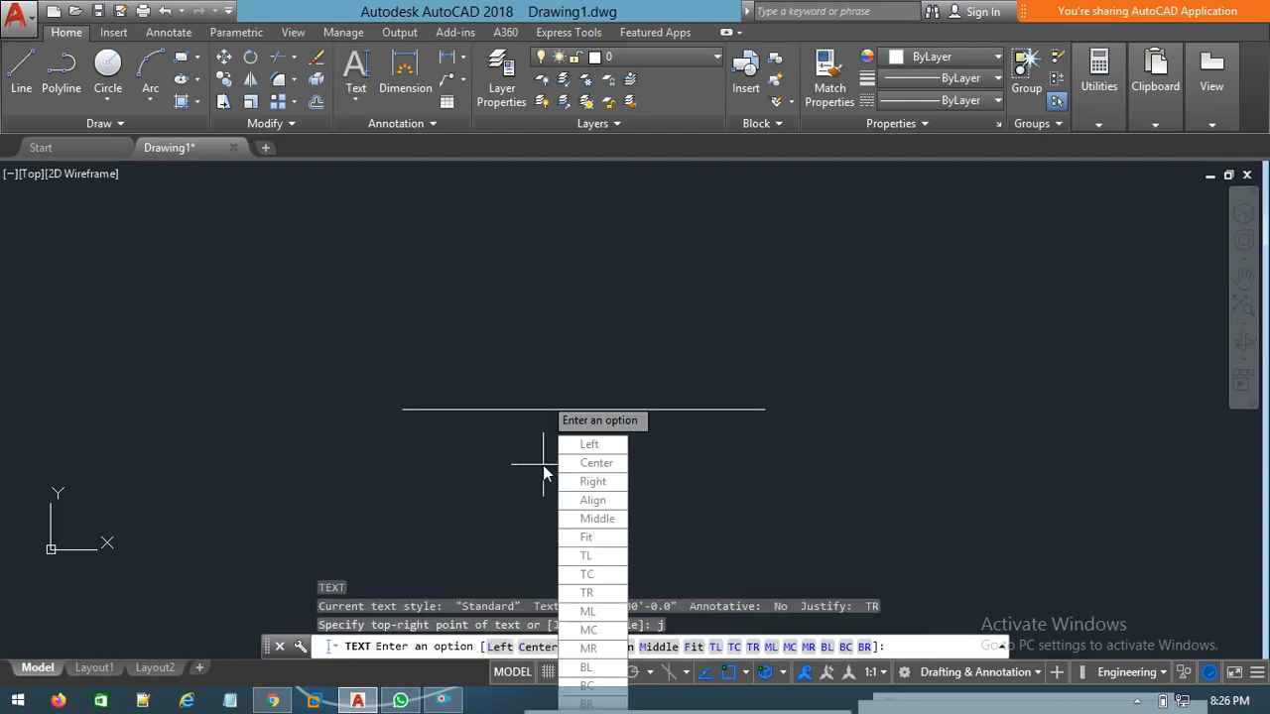
click(599, 612)
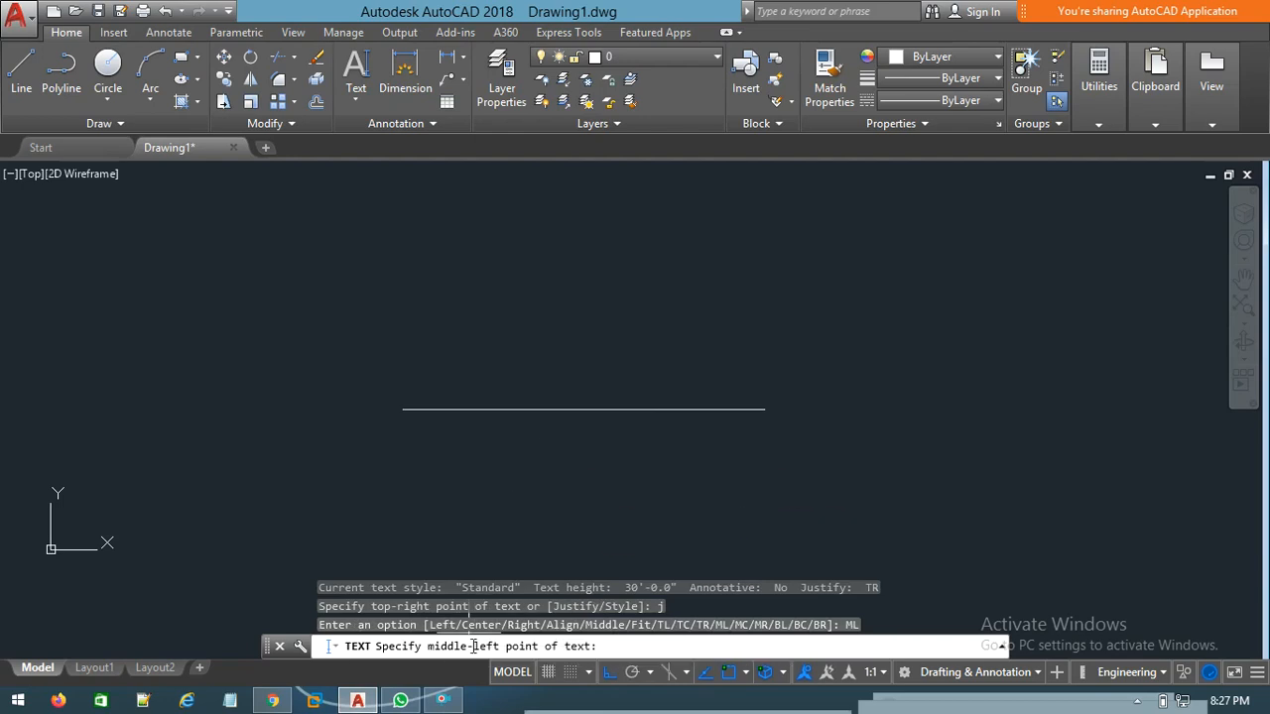
click(584, 408)
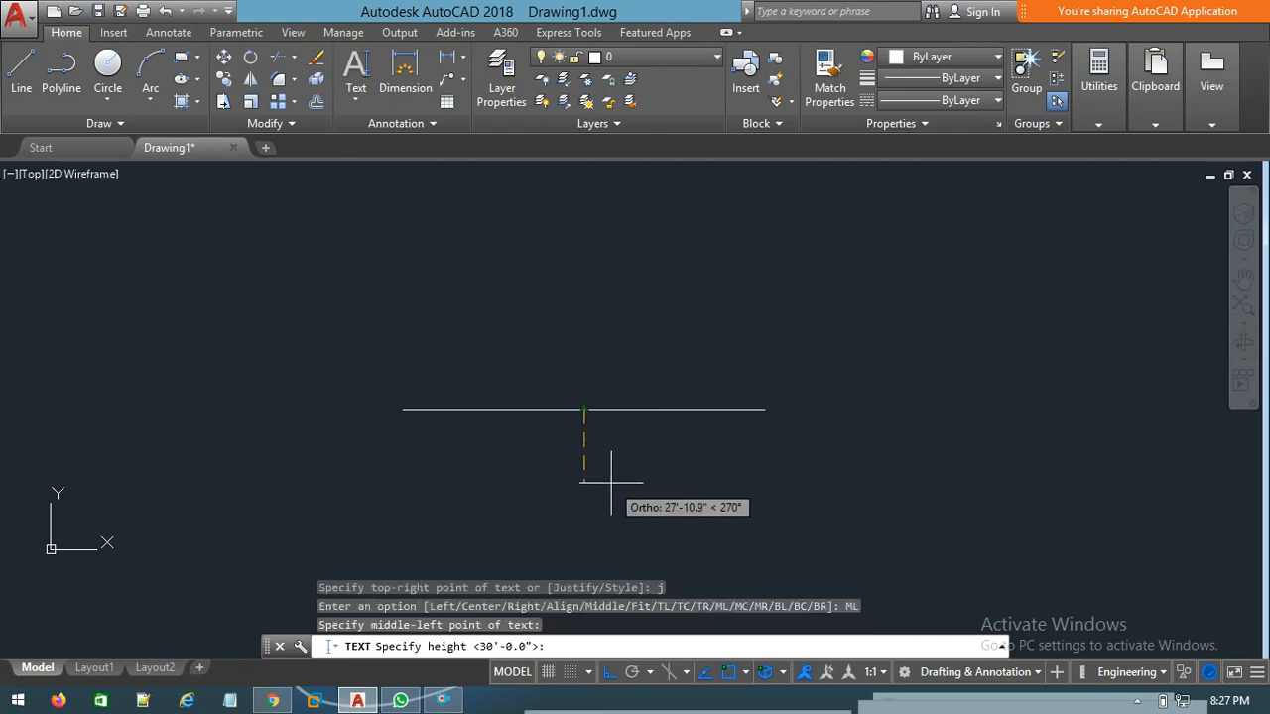
text(30')
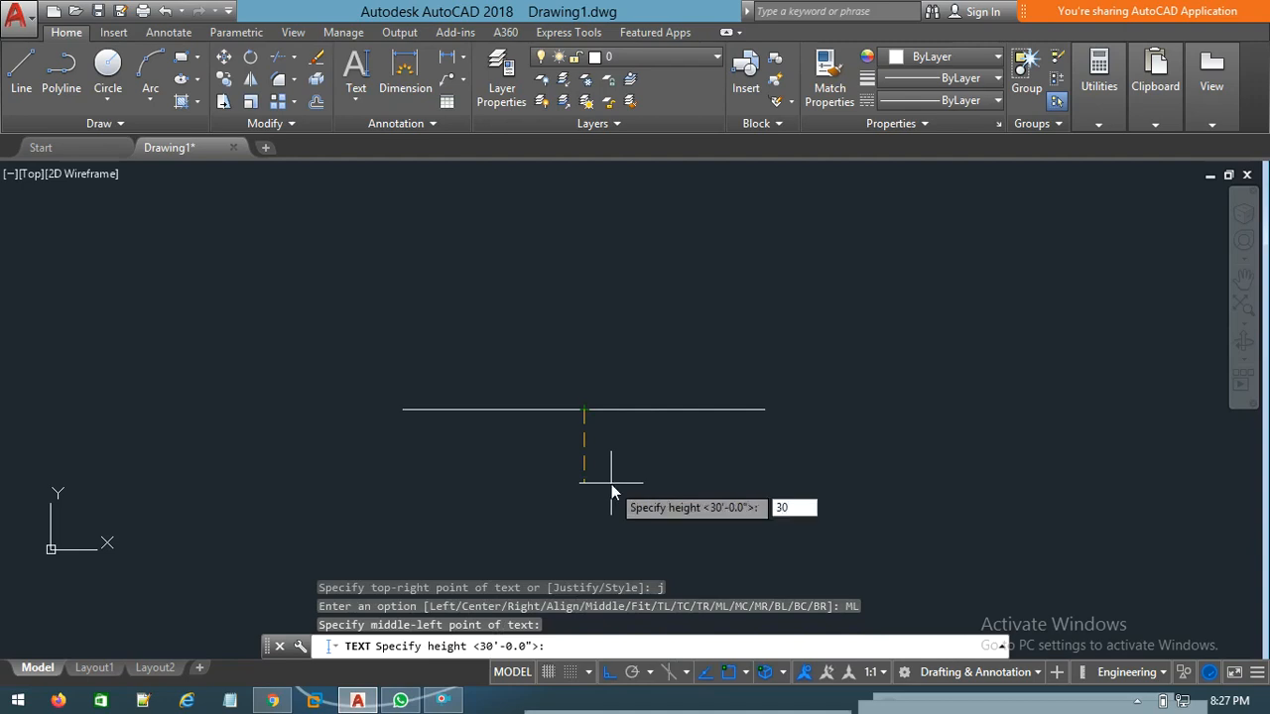
key(Return)
text(0)
key(Return)
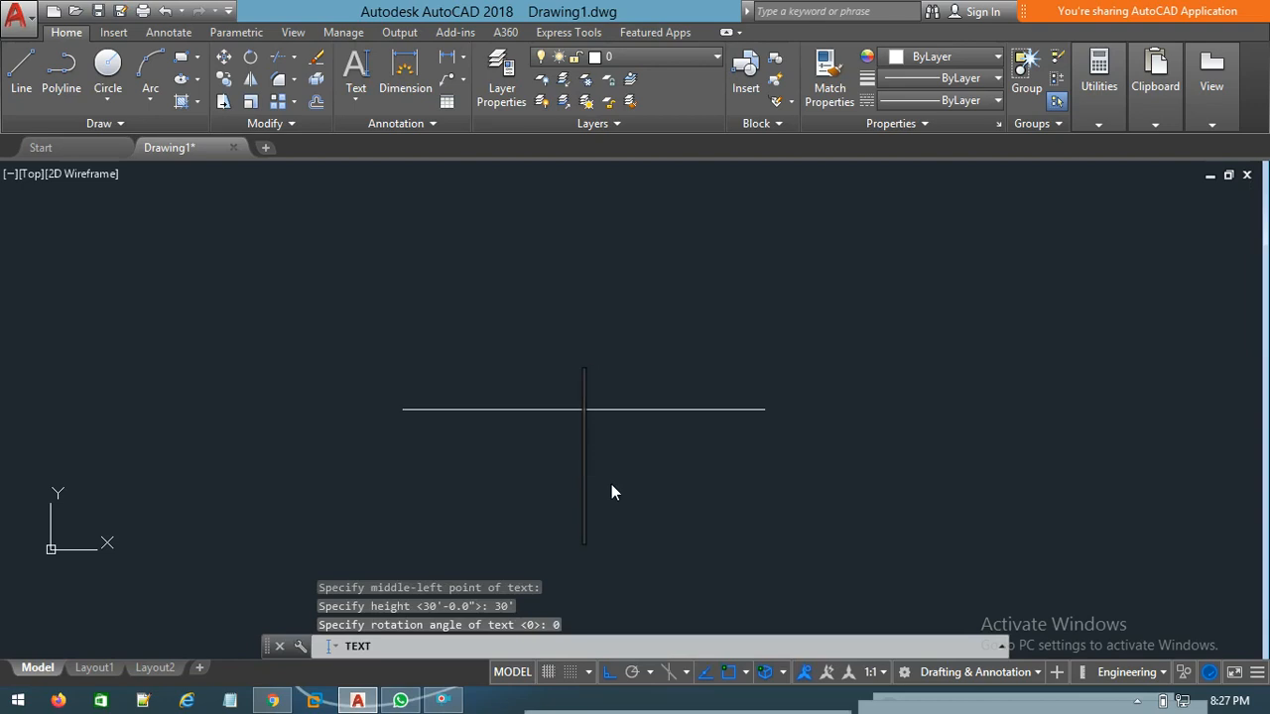
- Place "datacom" as the middle-left-justified text on the line, end the text command and undo the text
text(da)
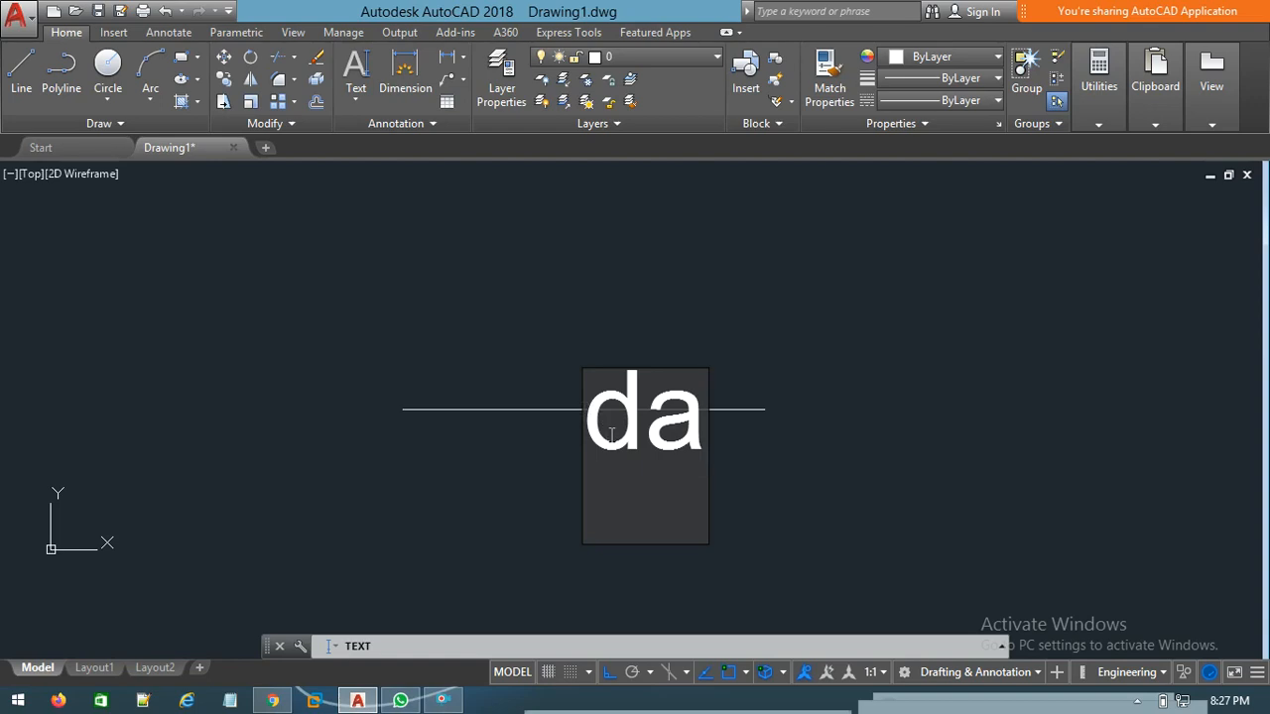
text(tacom)
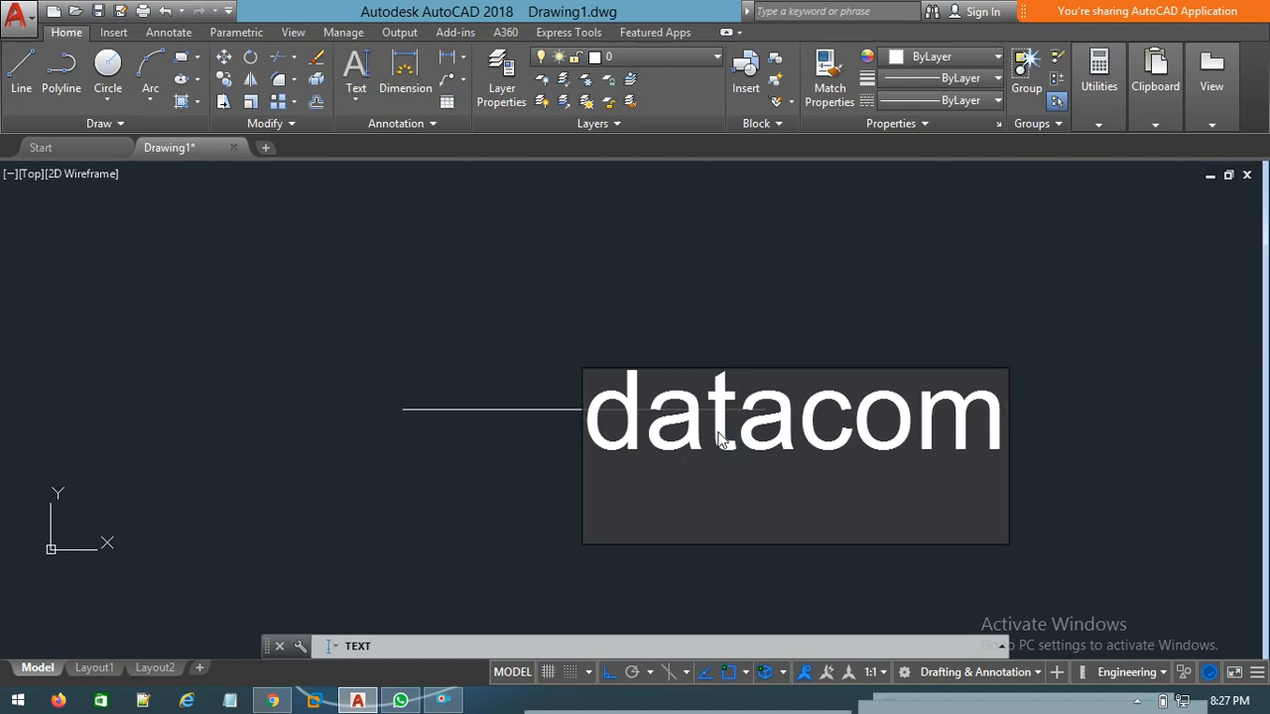
click(1015, 402)
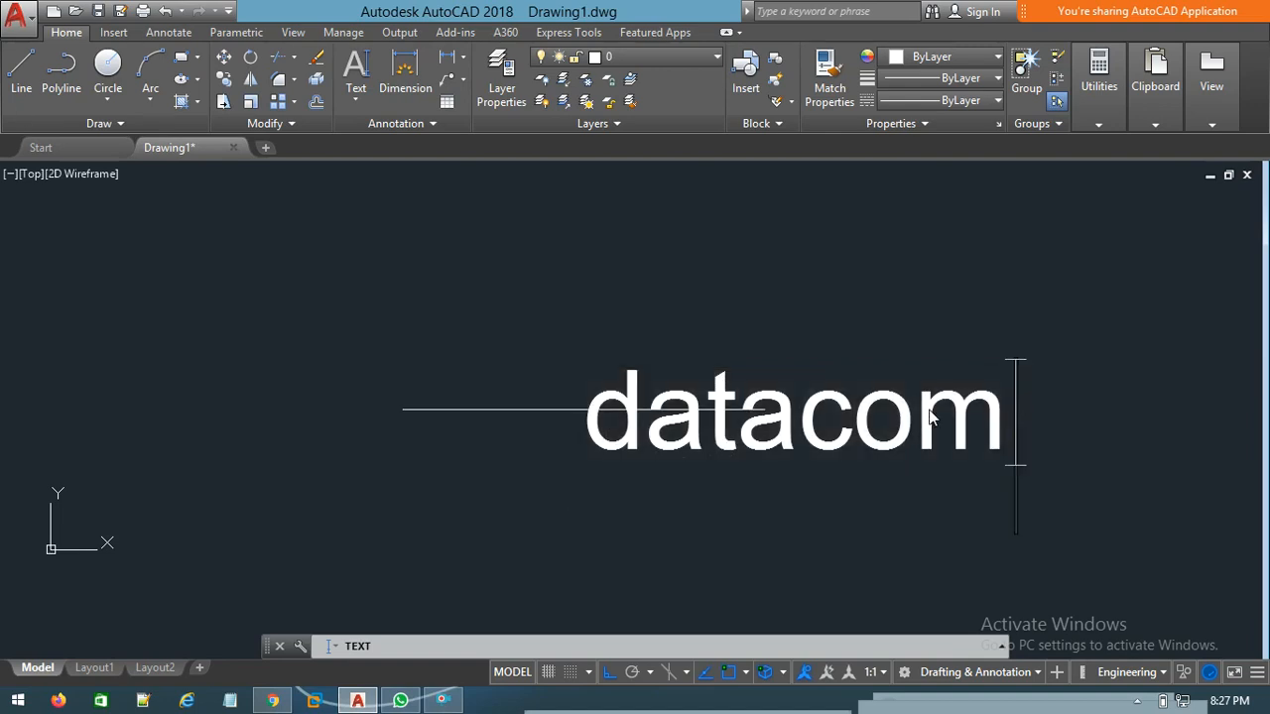
key(Escape)
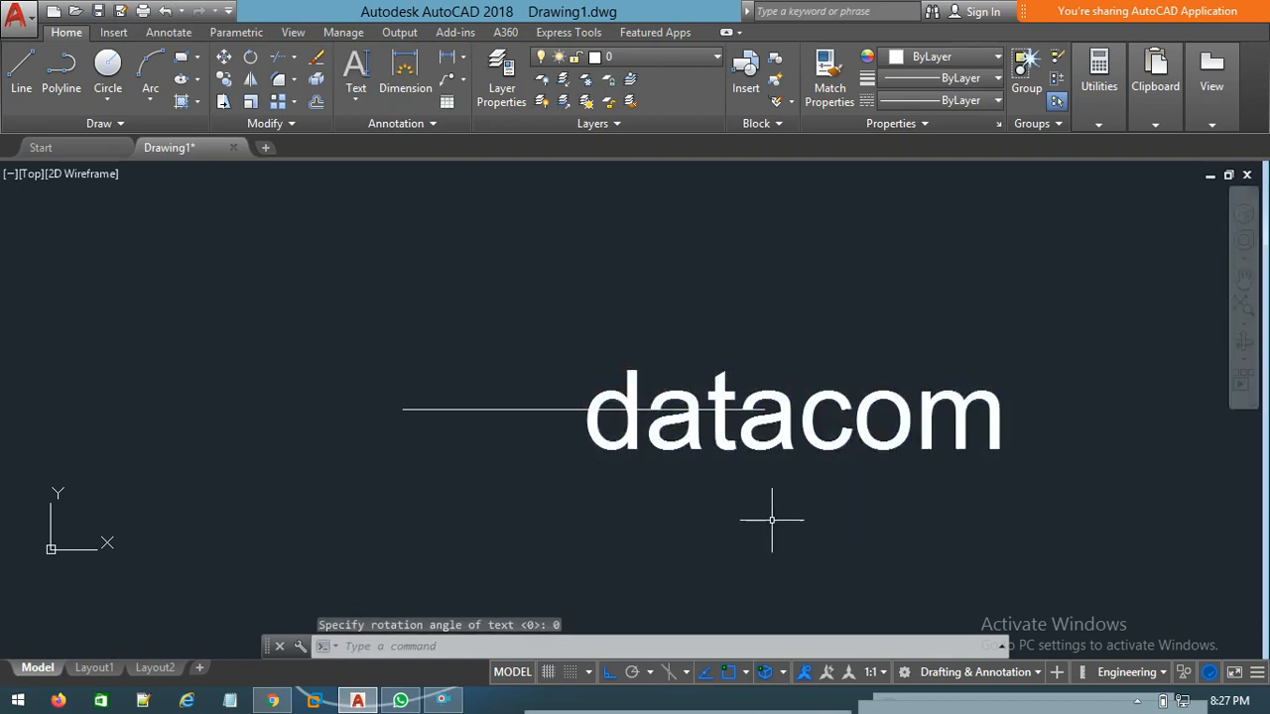
key(ctrl+z)
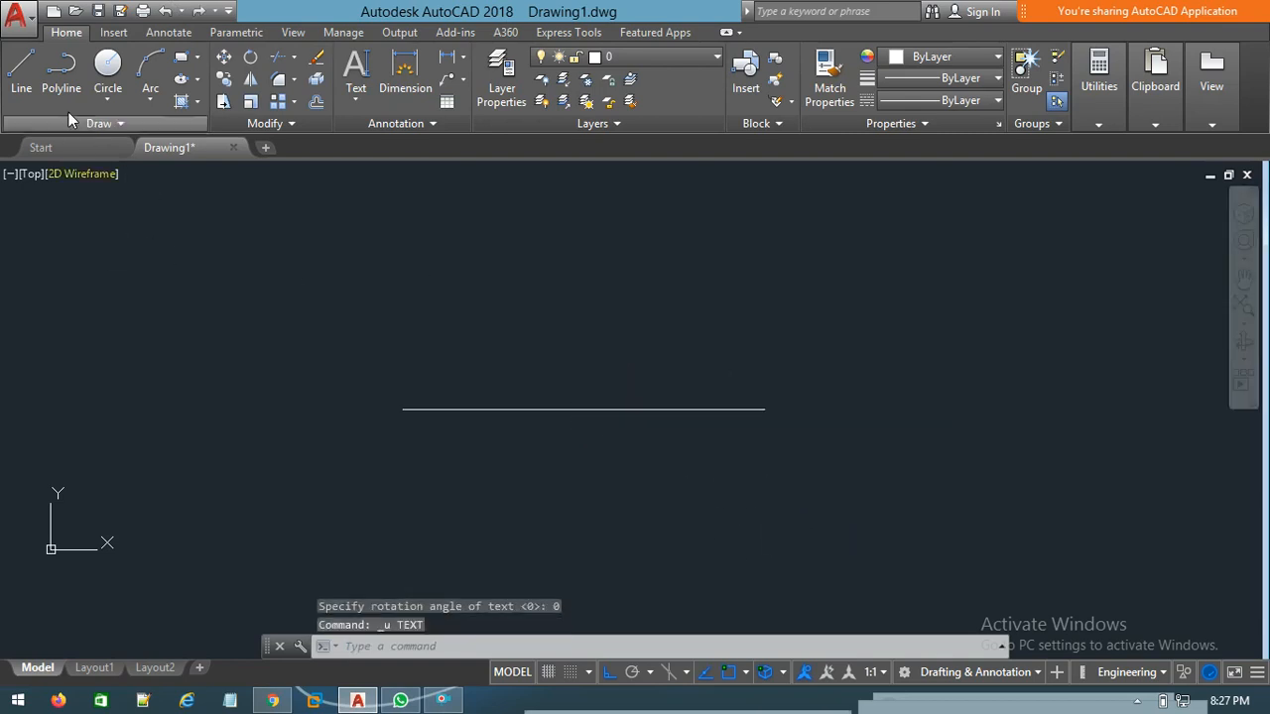
- Draw a vertical line crossing the horizontal line slightly to the left of its midpoint
click(21, 70)
click(569, 253)
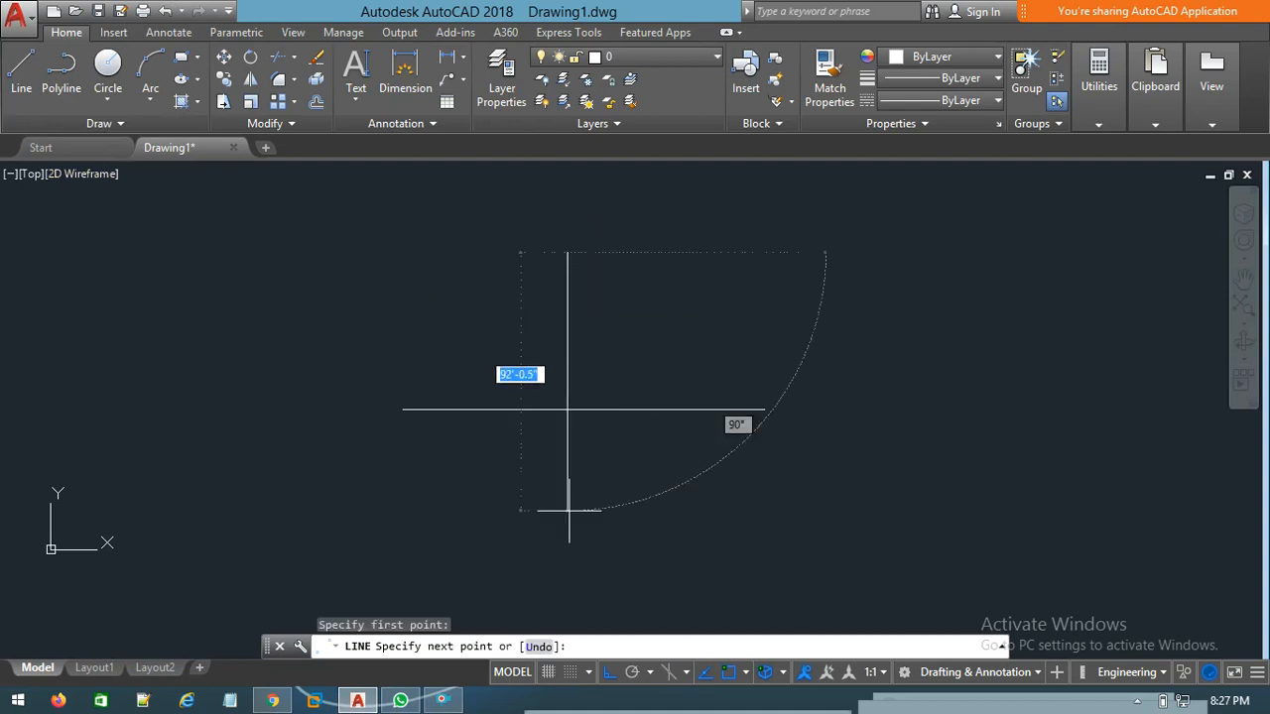
click(568, 569)
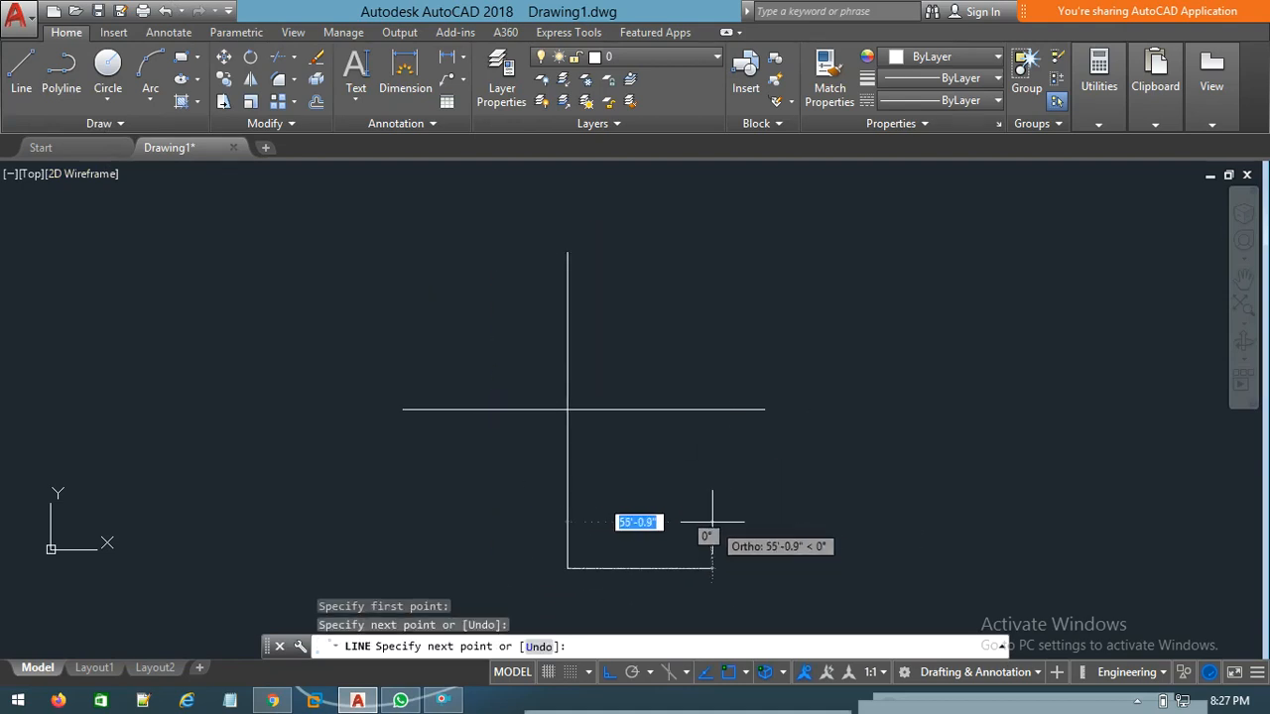
key(Escape)
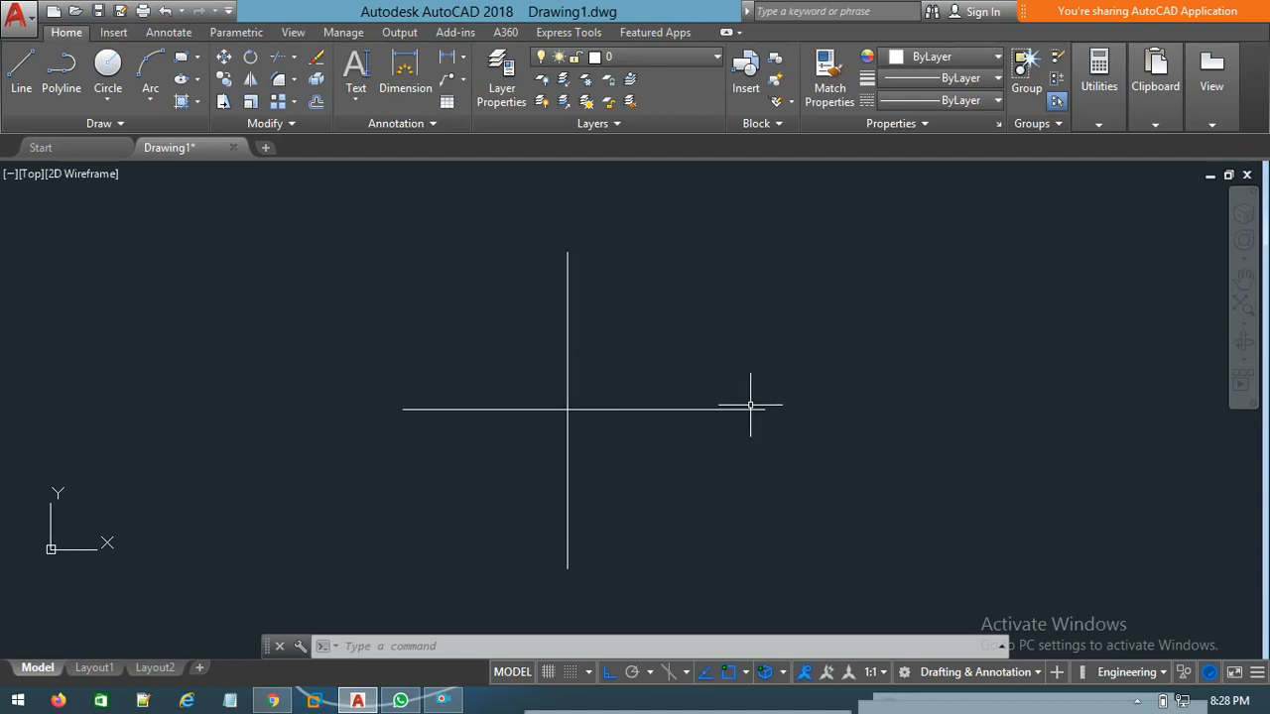
- Delete both the horizontal and the vertical line from the drawing
mouse_move(853, 390)
mouse_down()
mouse_move(754, 490)
mouse_move(464, 484)
mouse_move(439, 411)
mouse_move(519, 261)
mouse_move(584, 215)
mouse_move(599, 230)
mouse_up()
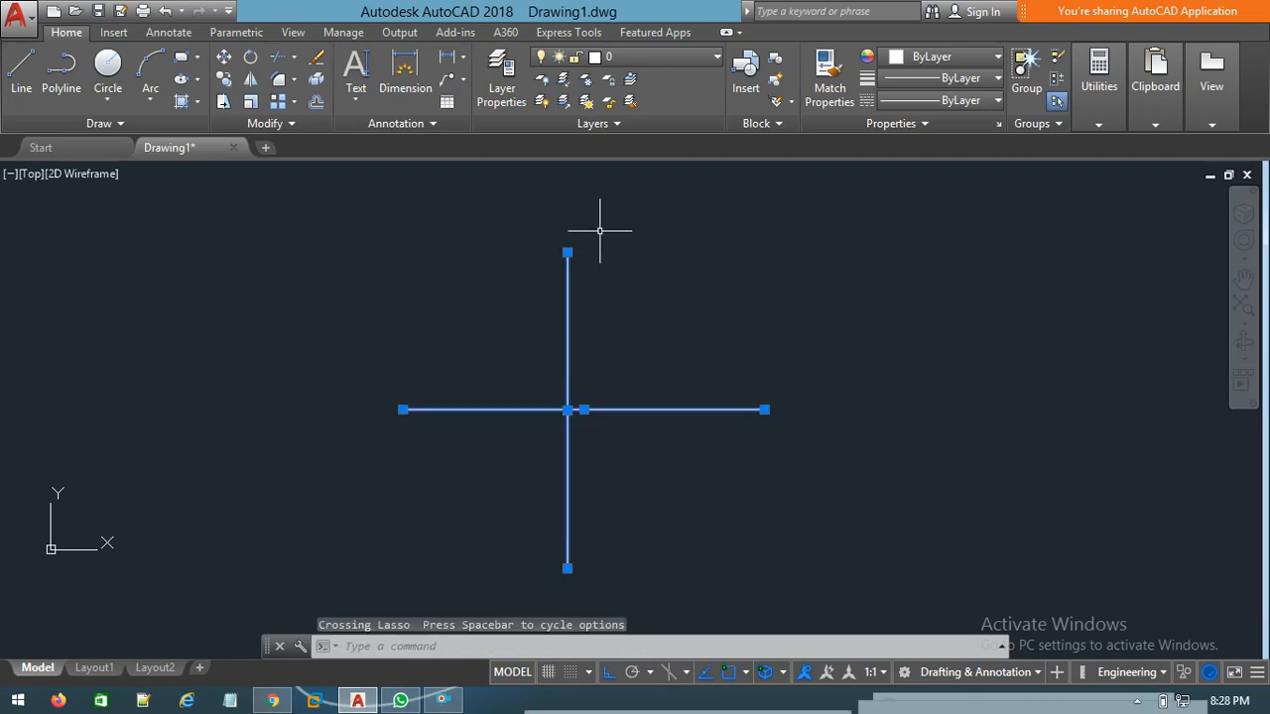
key(Delete)
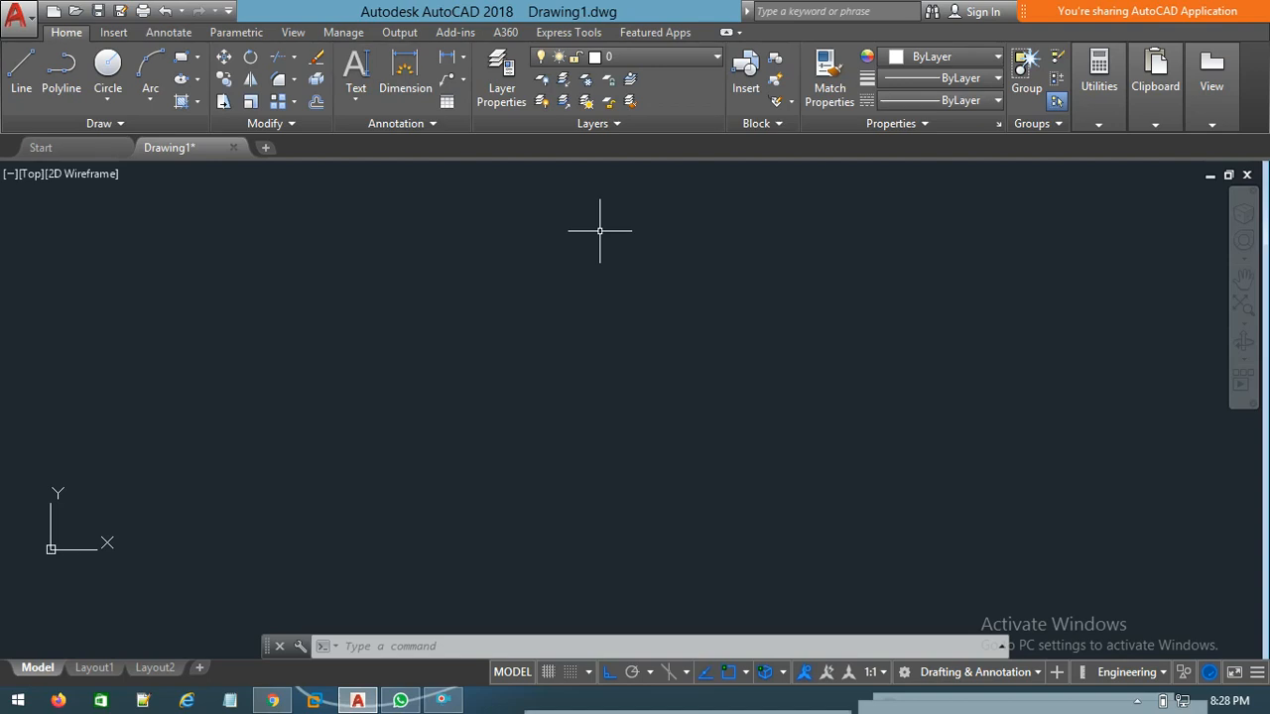
key(Escape)
key(Escape)
key(Escape)
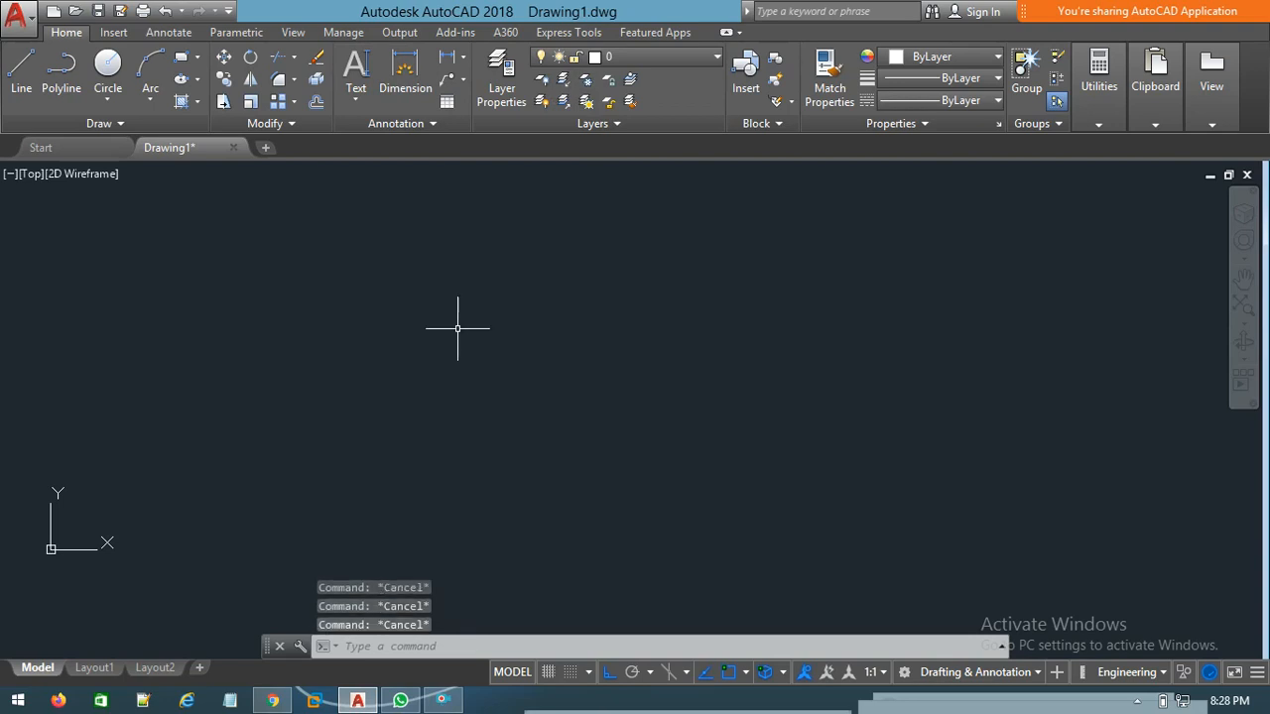
- Start a single-line text and keep Standard as its text style through the Style option
text(DT)
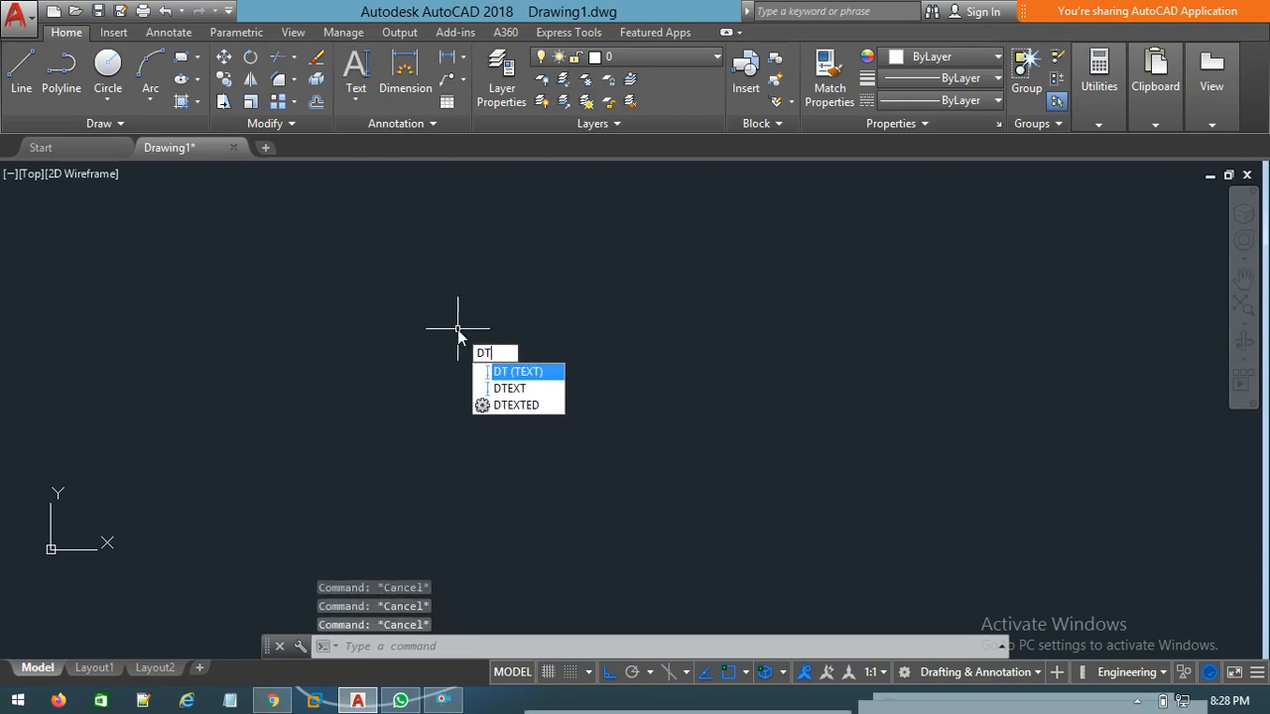
key(Return)
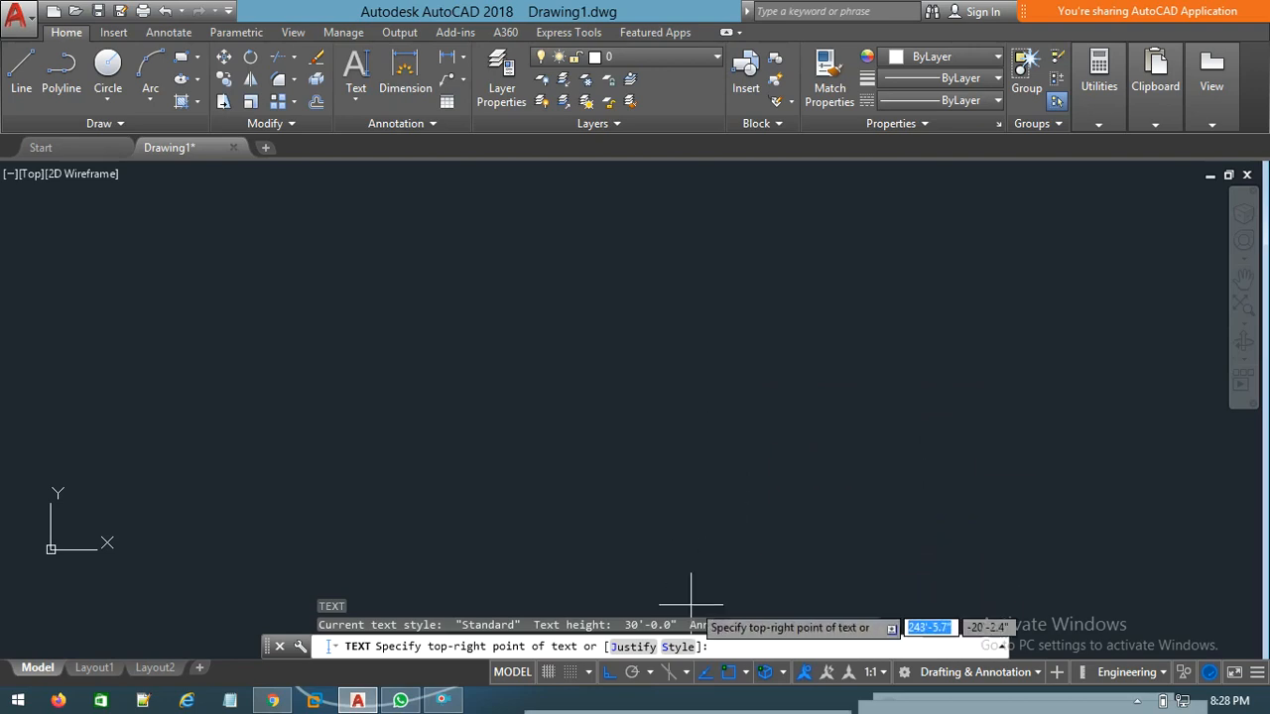
click(678, 647)
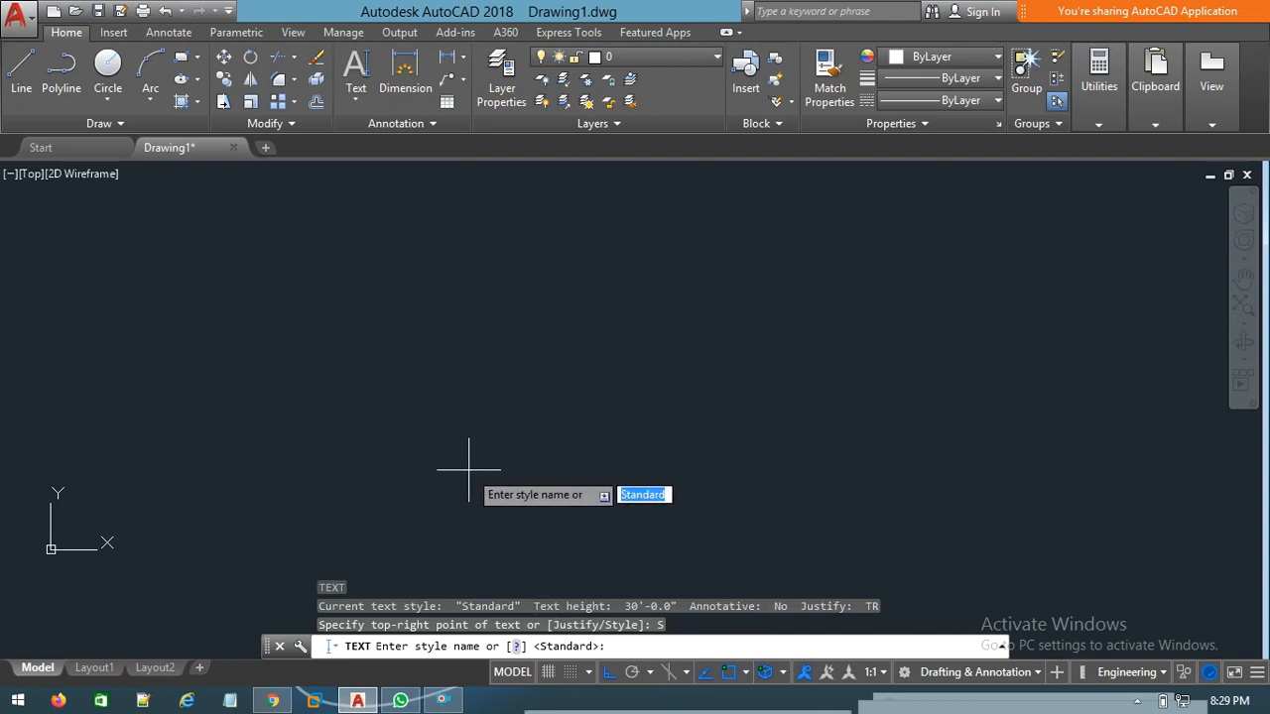
key(Return)
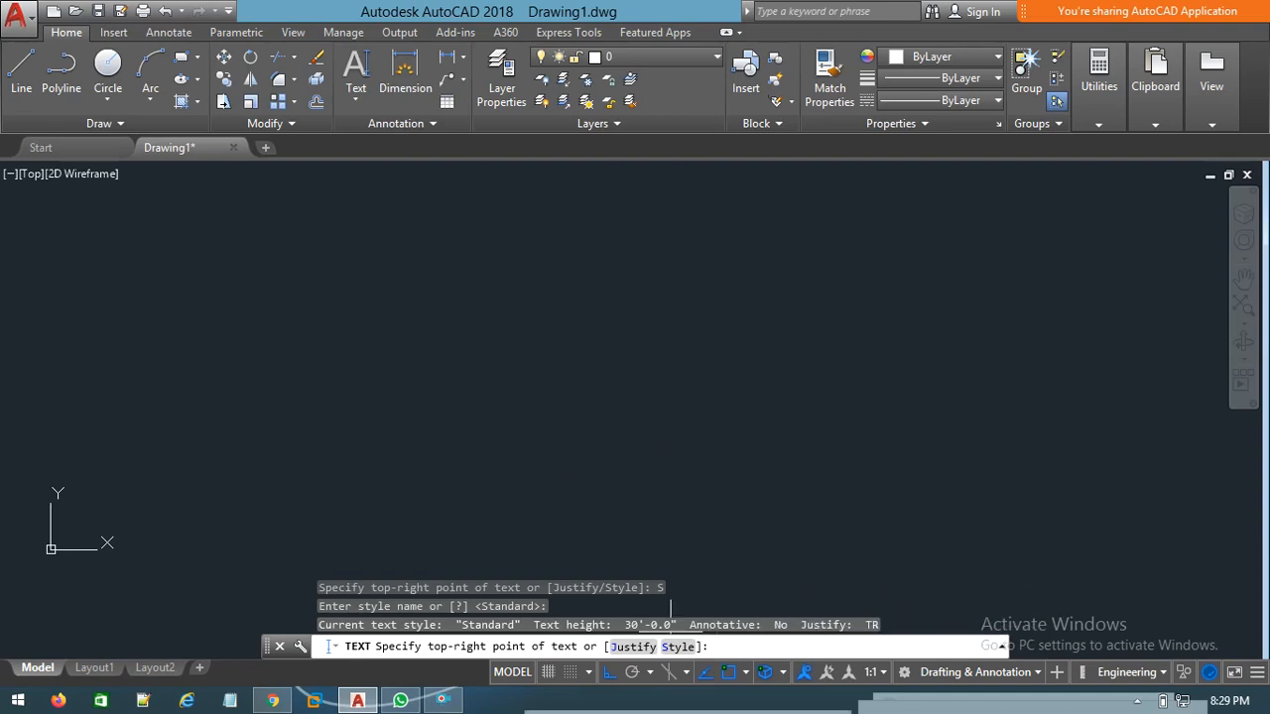
- Place "datacom" with Align justification between two picked baseline endpoints in the middle of the empty drawing
click(633, 647)
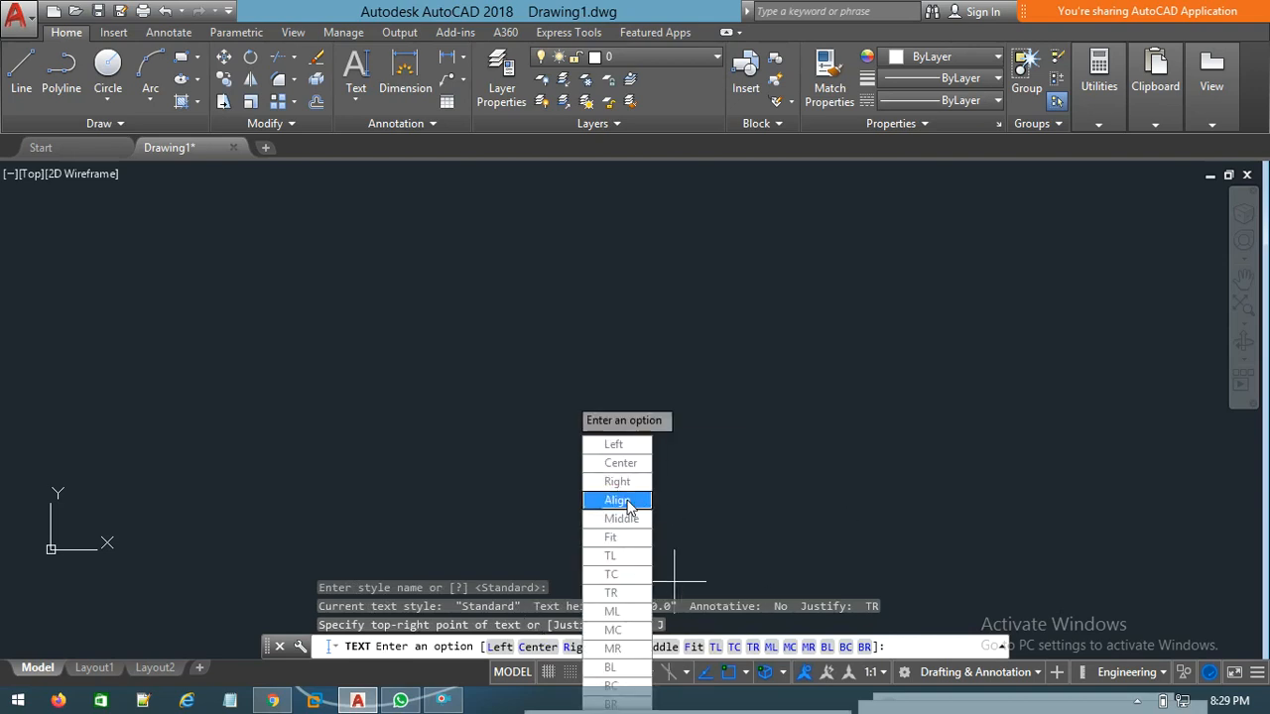
click(627, 504)
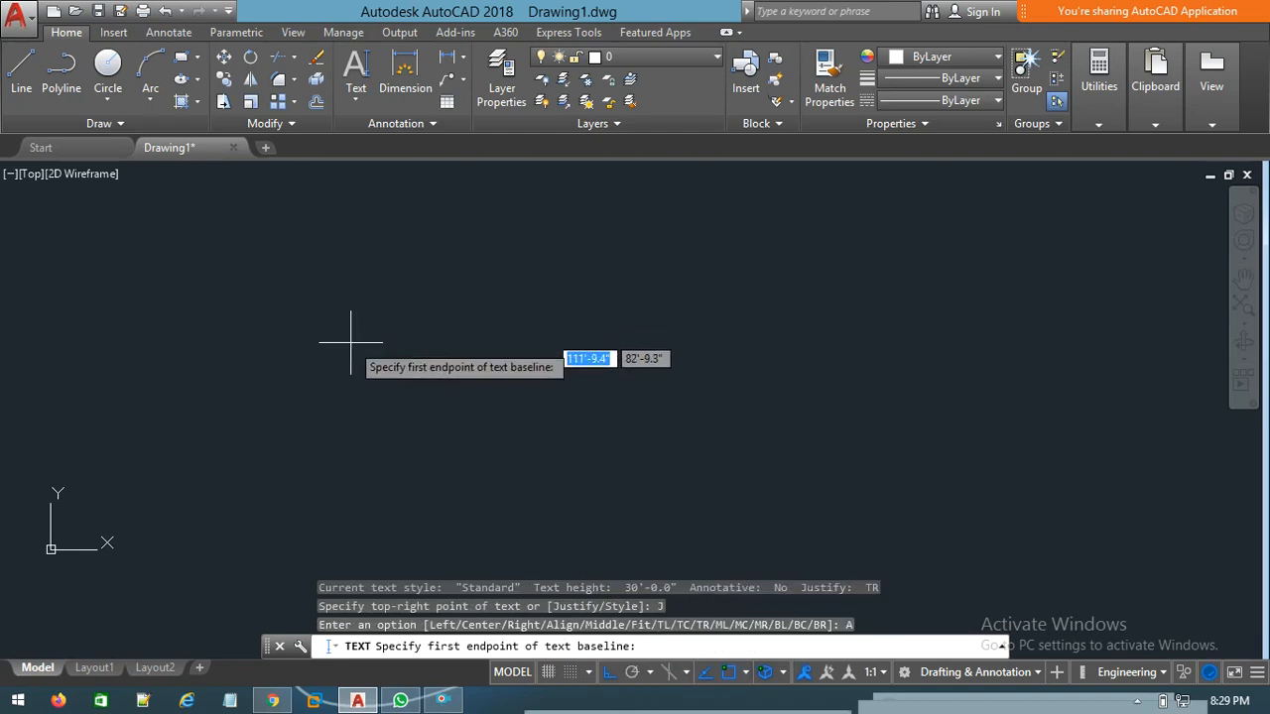
click(426, 436)
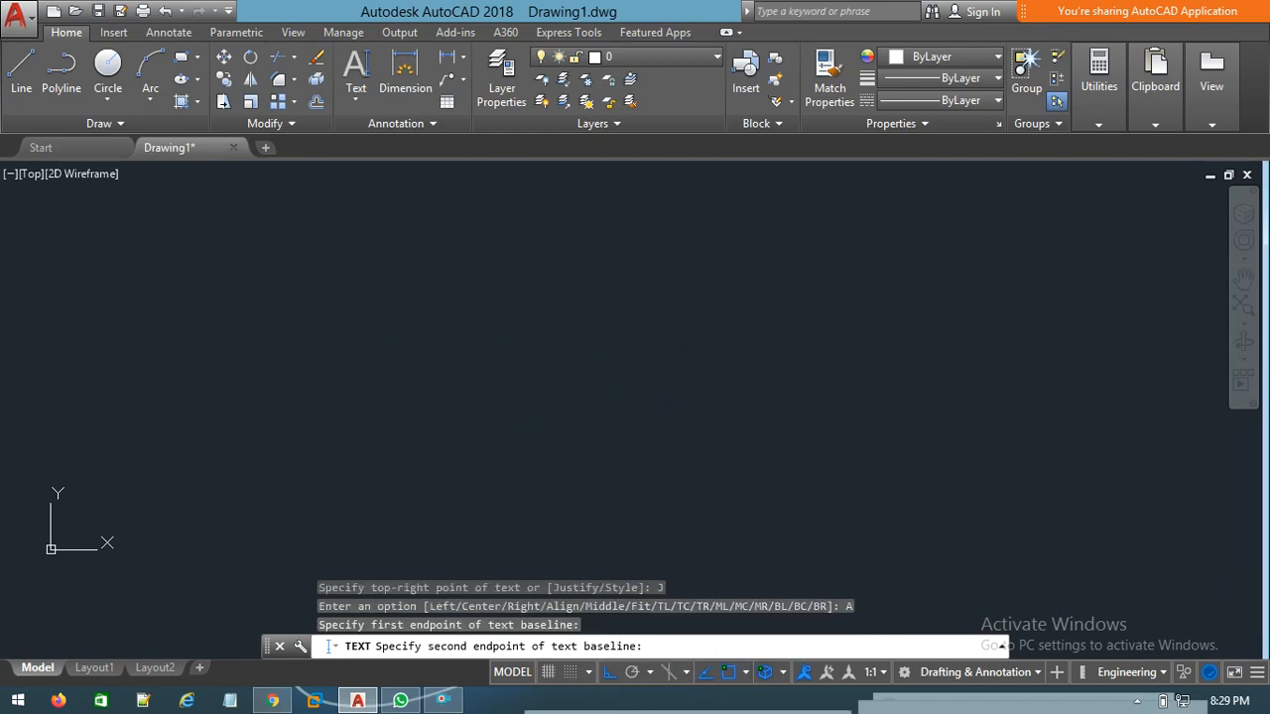
click(523, 407)
text(dat)
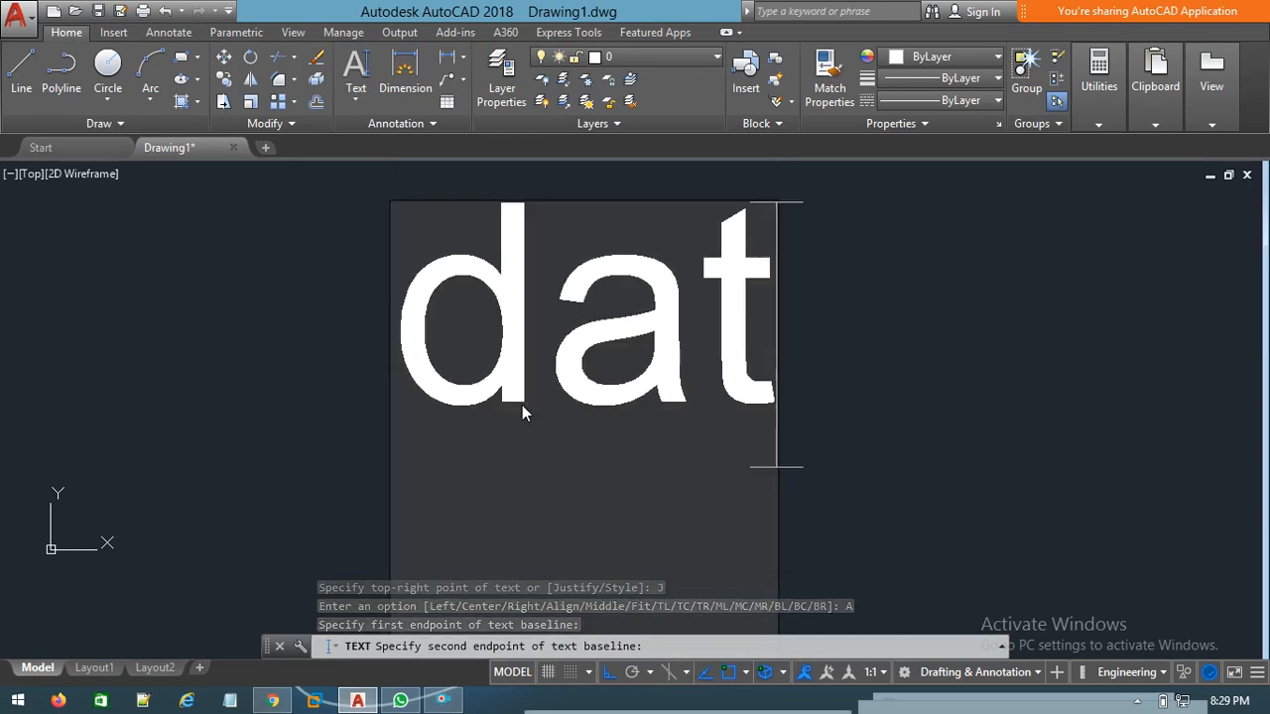
text(acom)
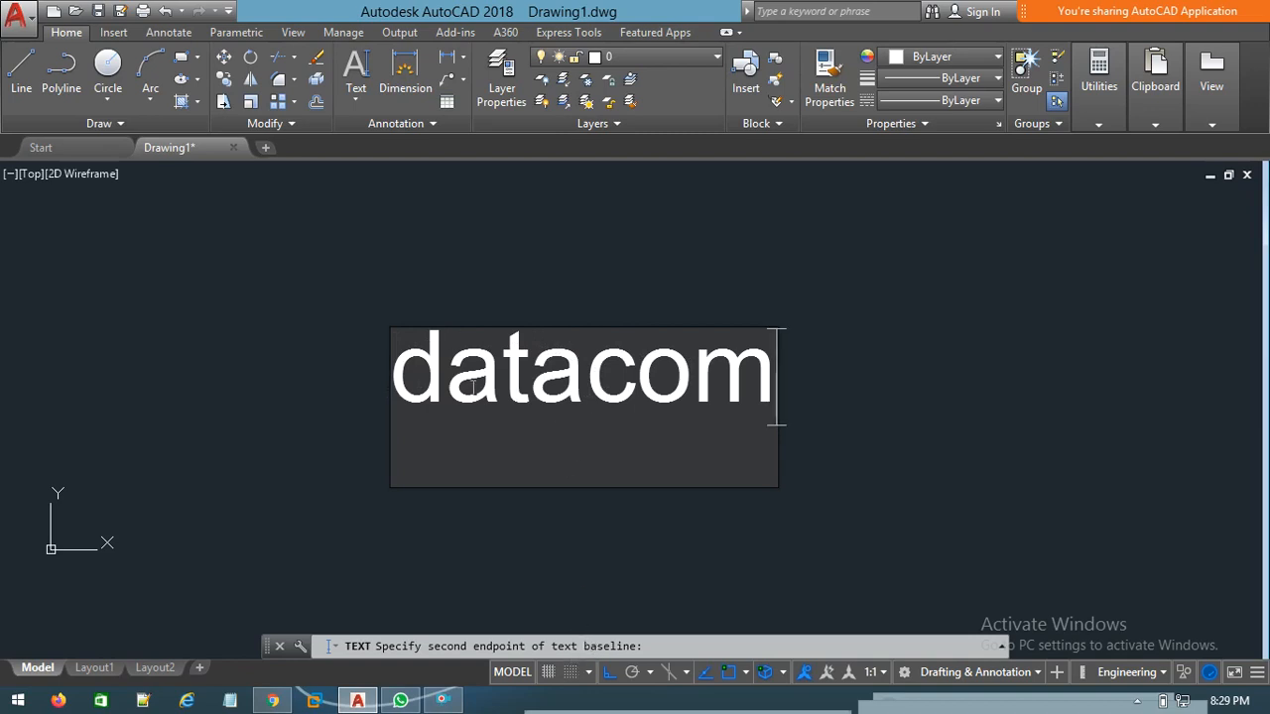
click(424, 286)
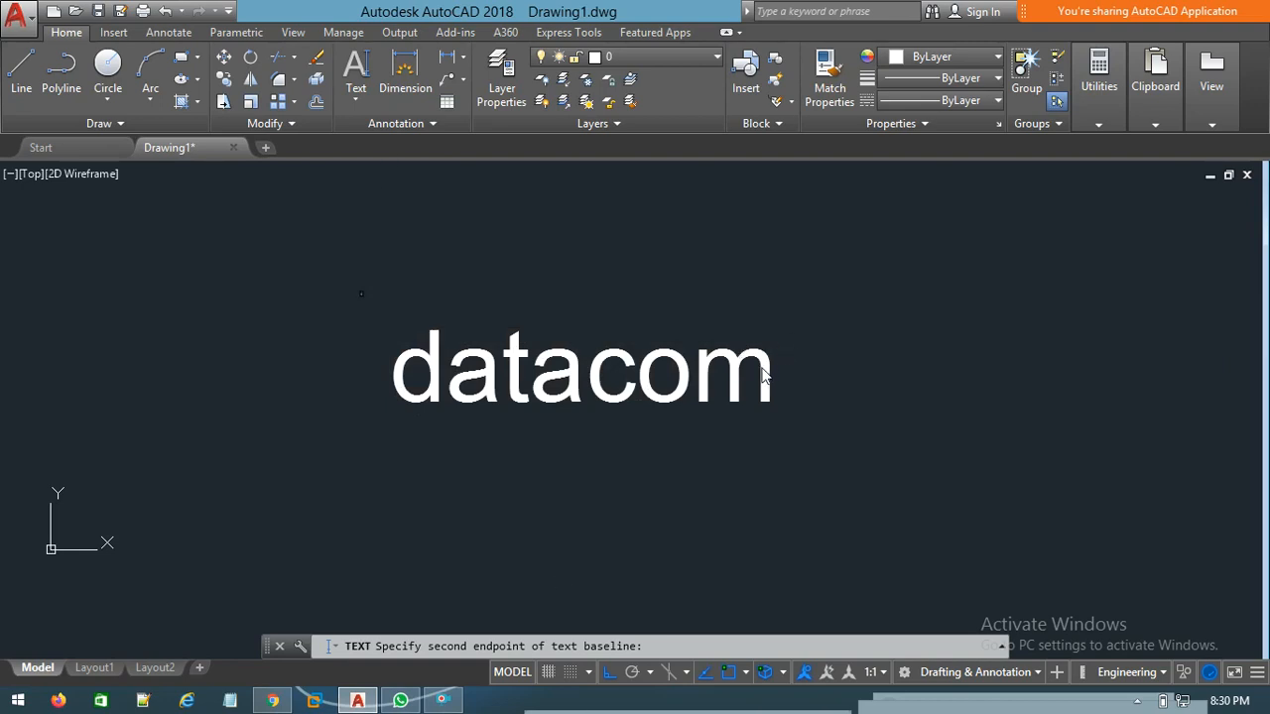
- Finish the aligned "datacom" text and leave the text command
key(Return)
key(Escape)
middle_drag(655, 368, 496, 482)
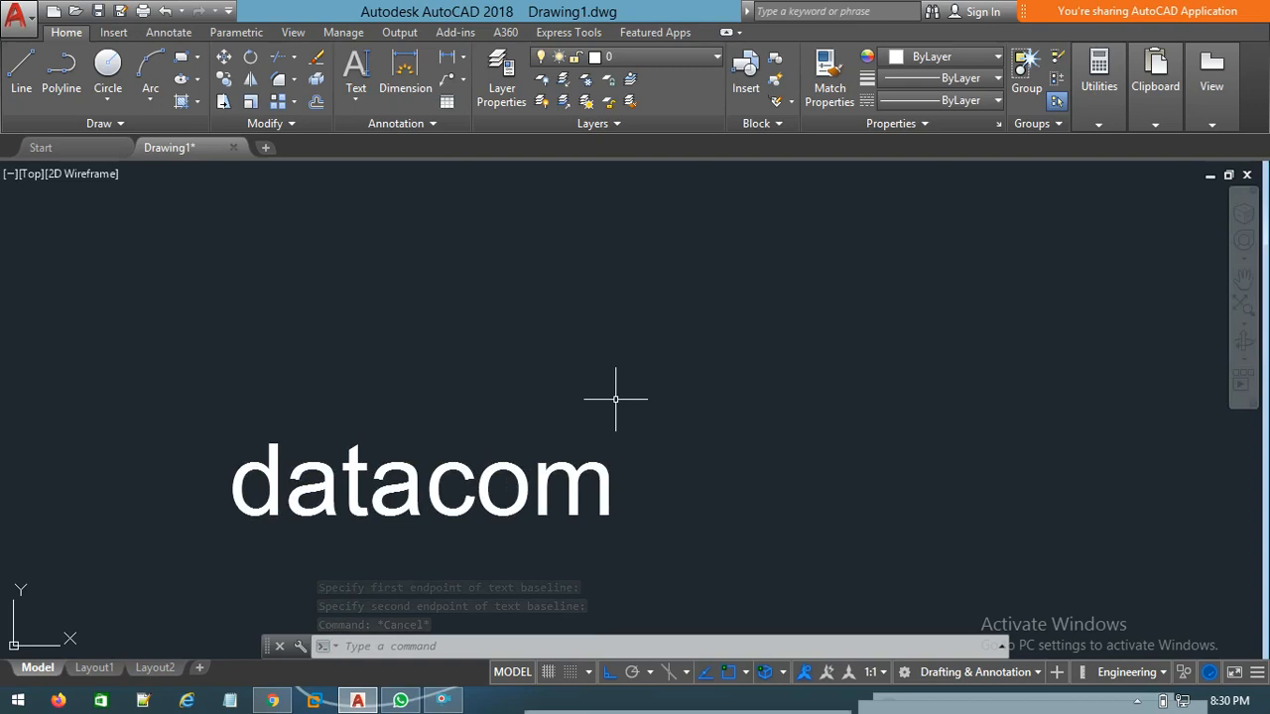
text(dt)
key(Return)
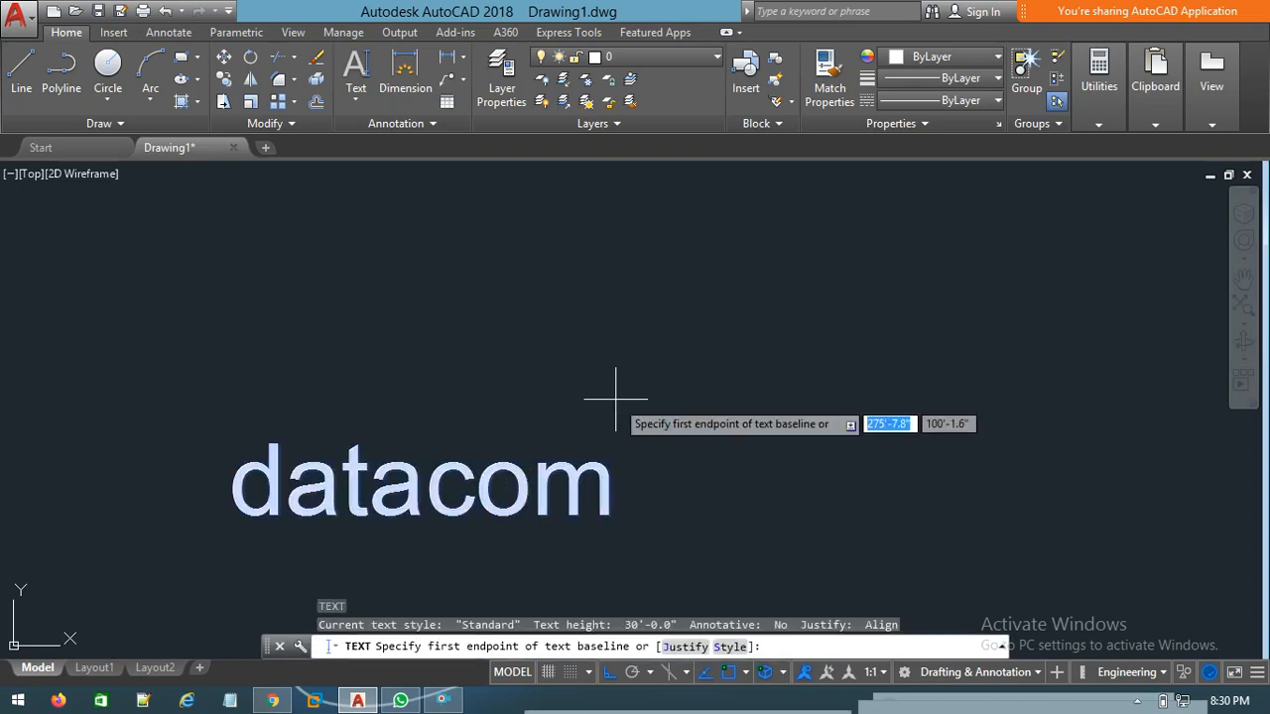
click(729, 646)
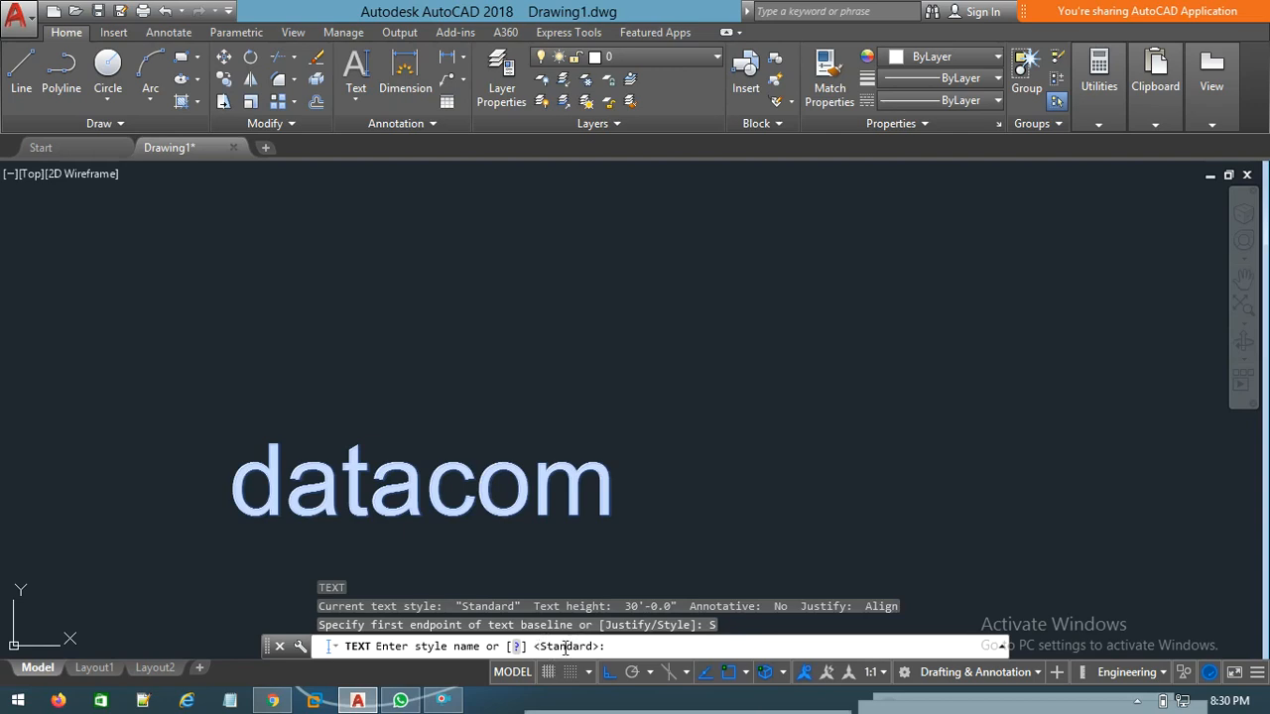
key(Escape)
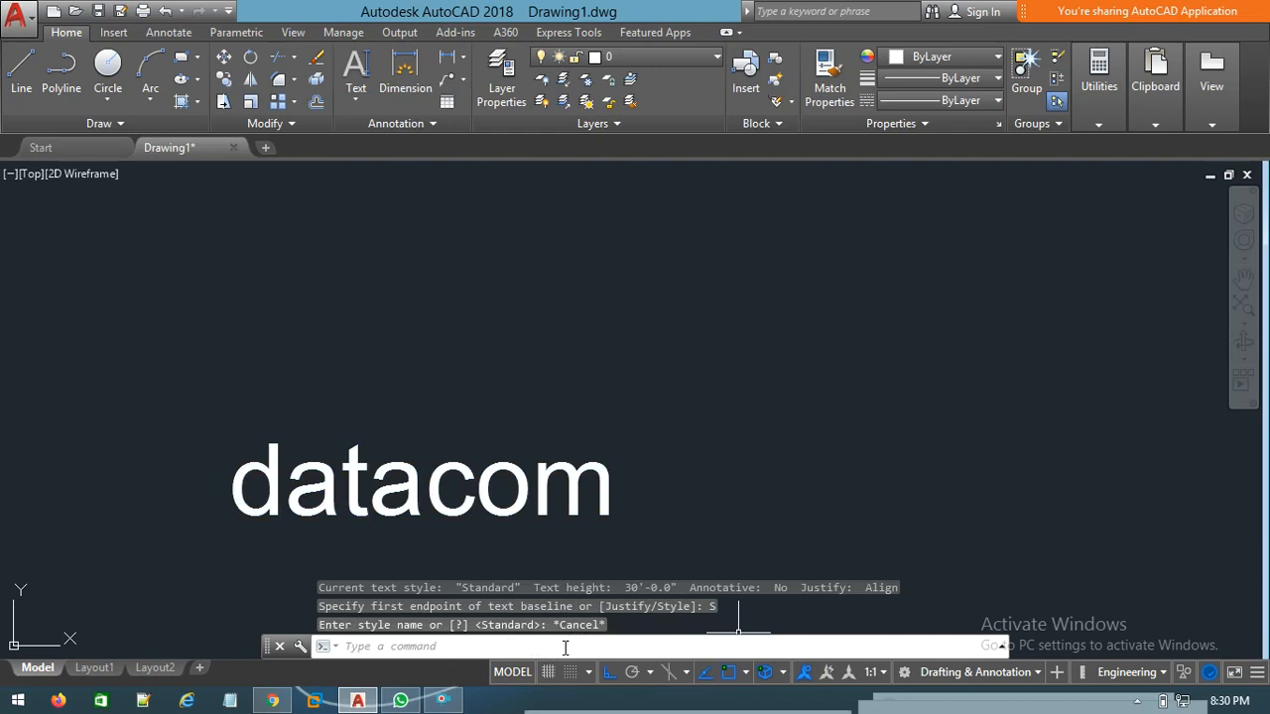
key(Escape)
key(Escape)
key(Escape)
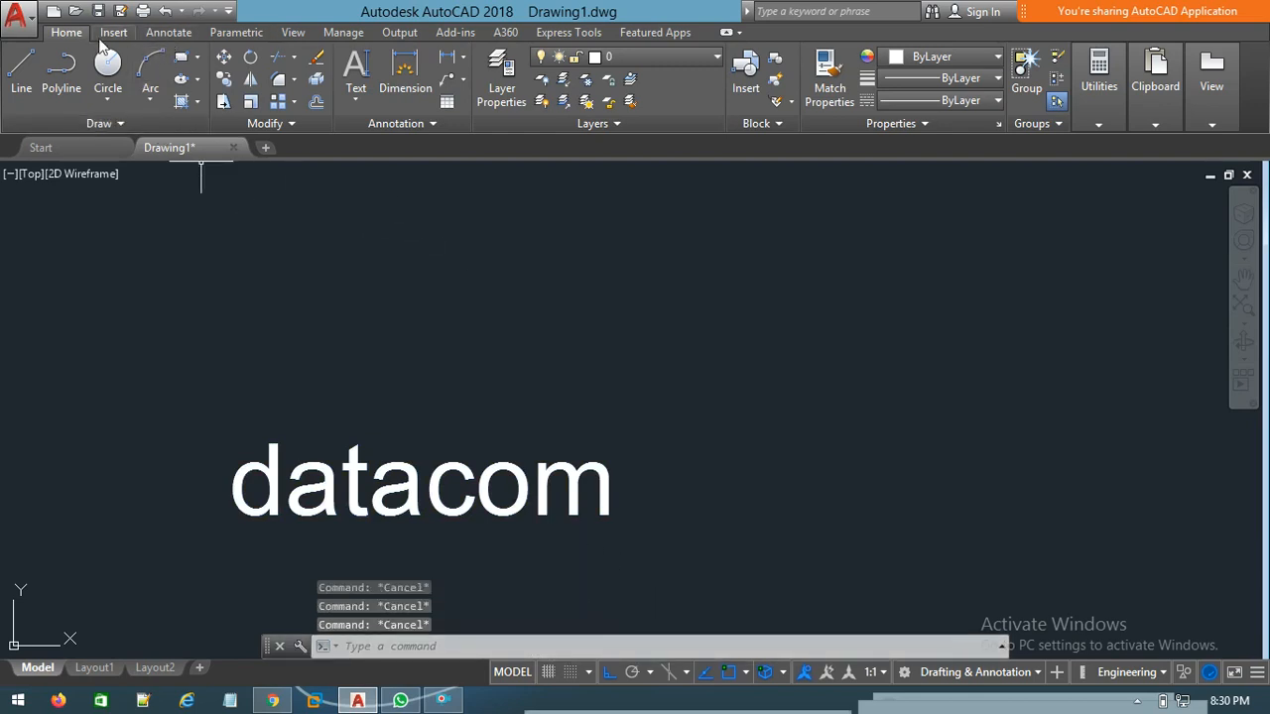
- Set Annotative as the current text style in the text style manager and close it
click(177, 35)
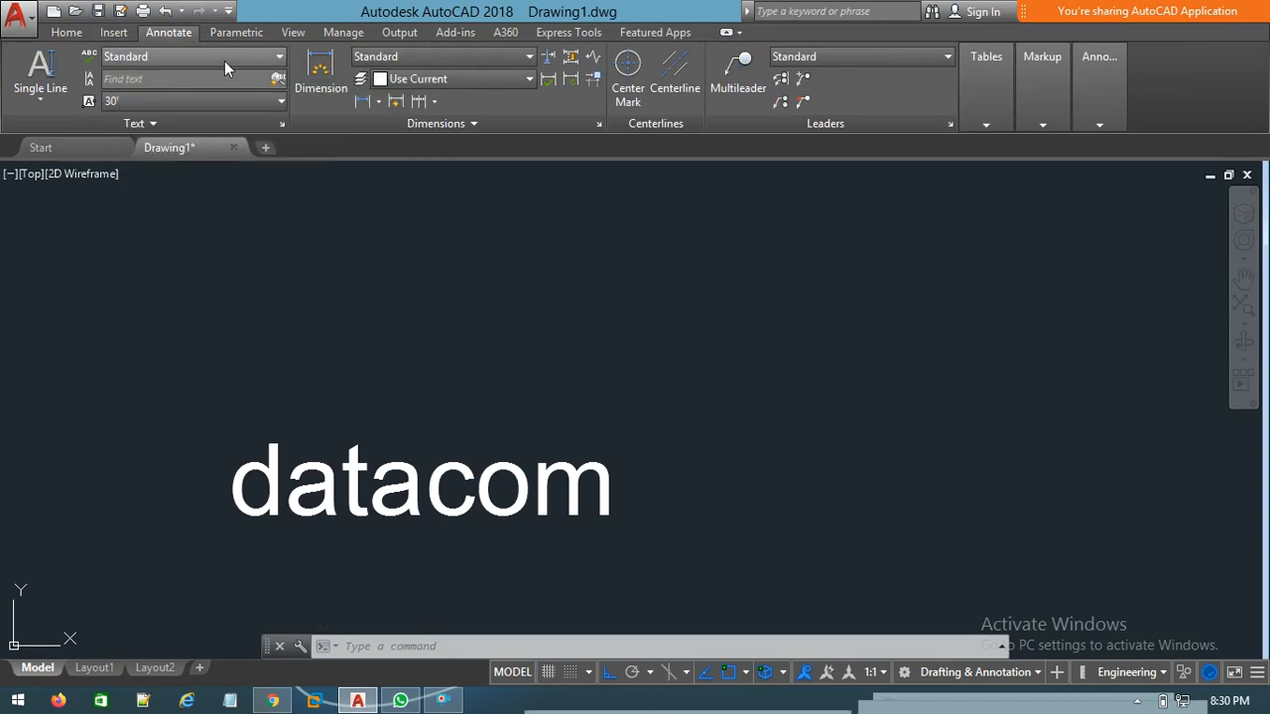
click(277, 60)
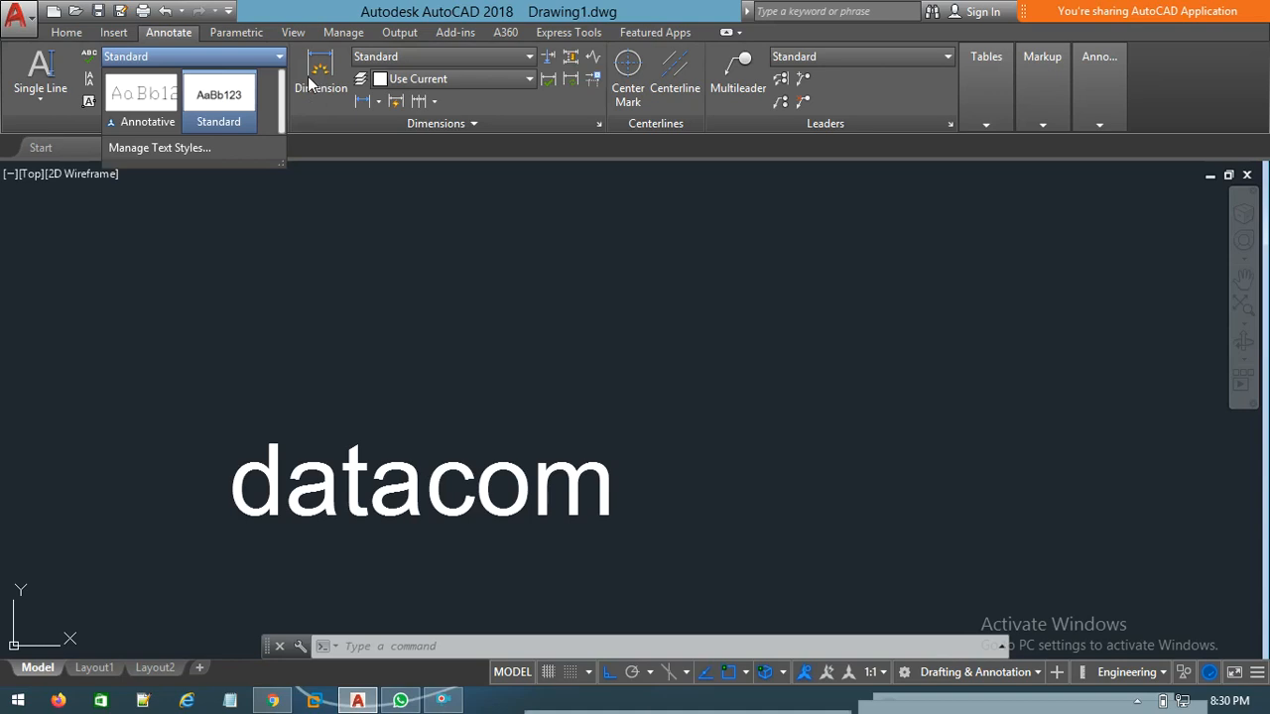
click(163, 149)
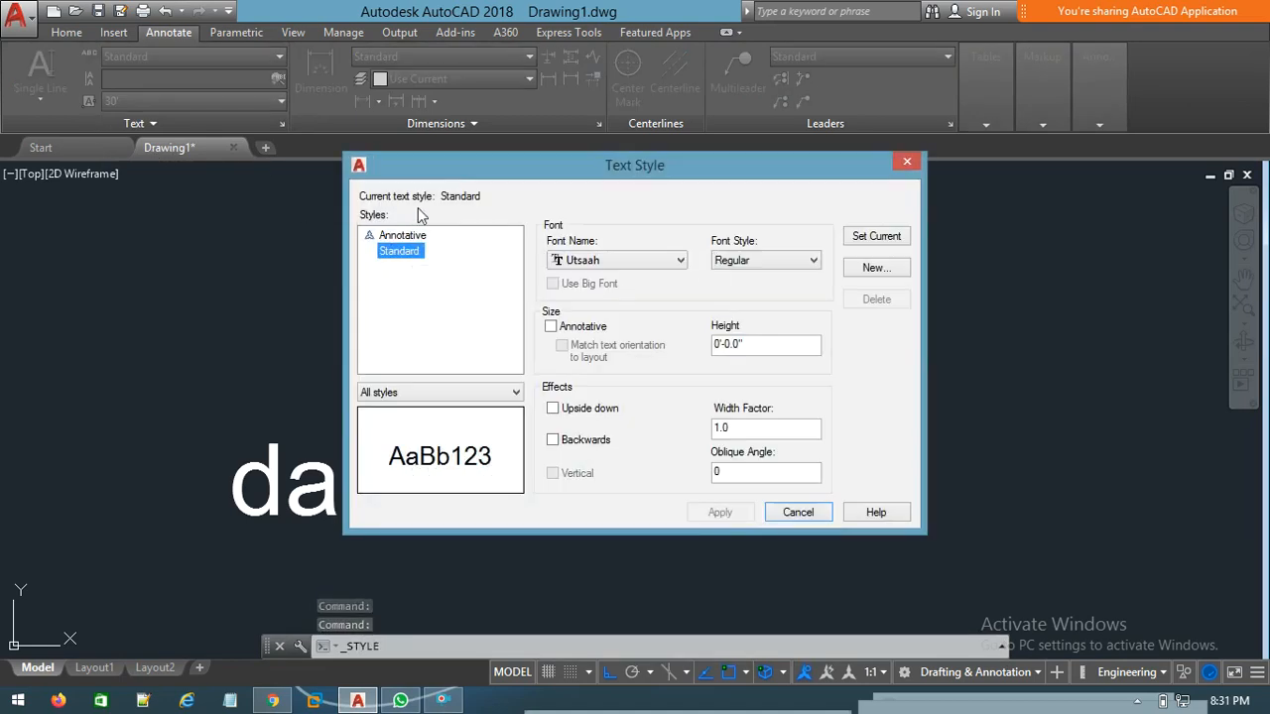
drag(500, 167, 385, 161)
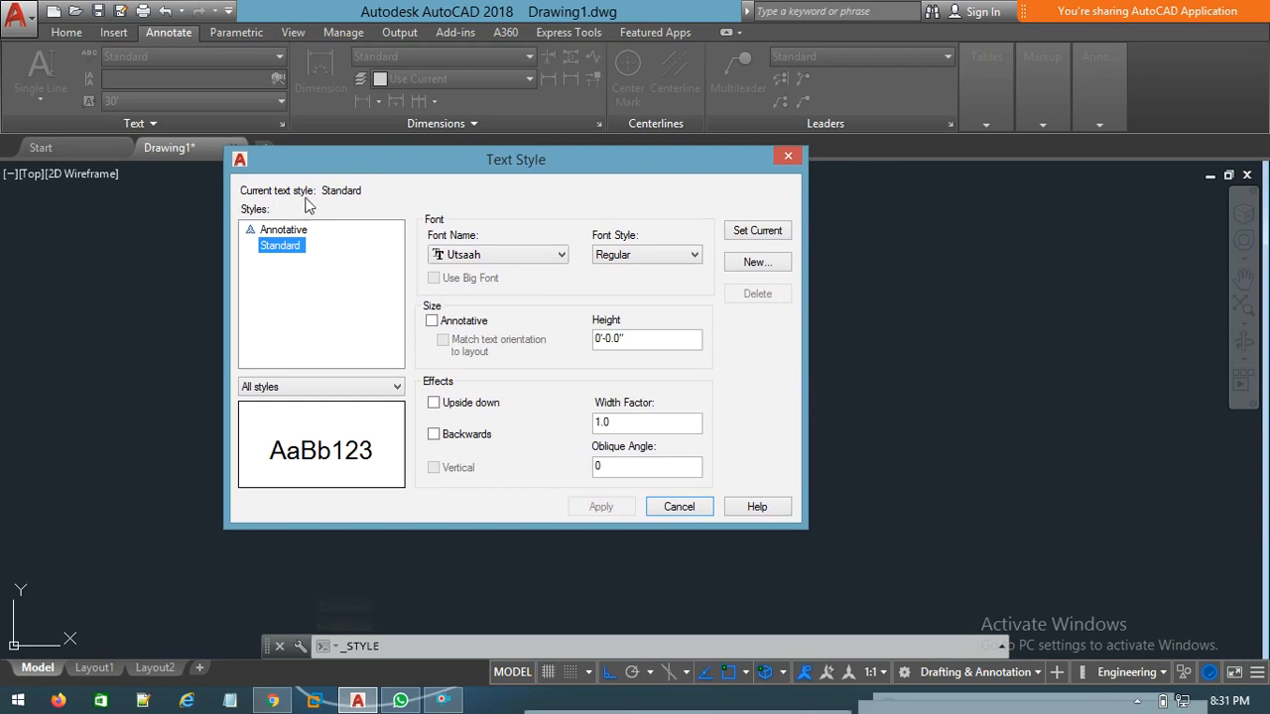
click(287, 233)
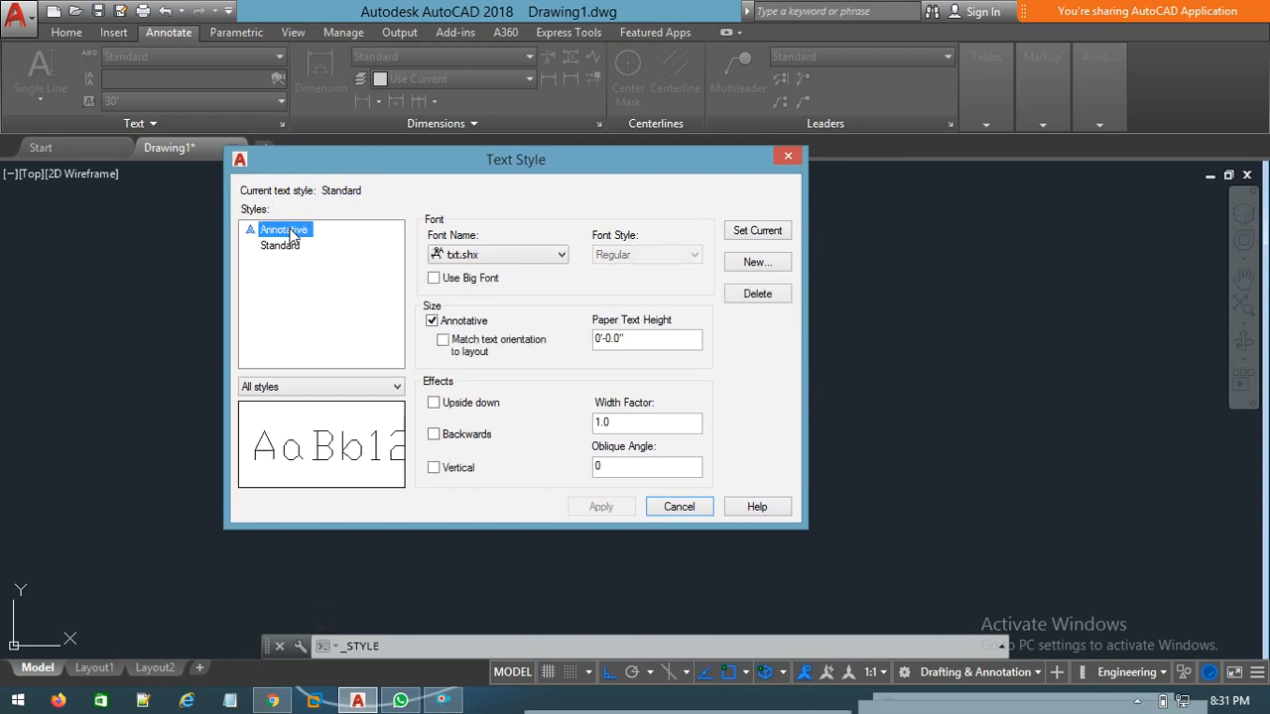
double_click(285, 235)
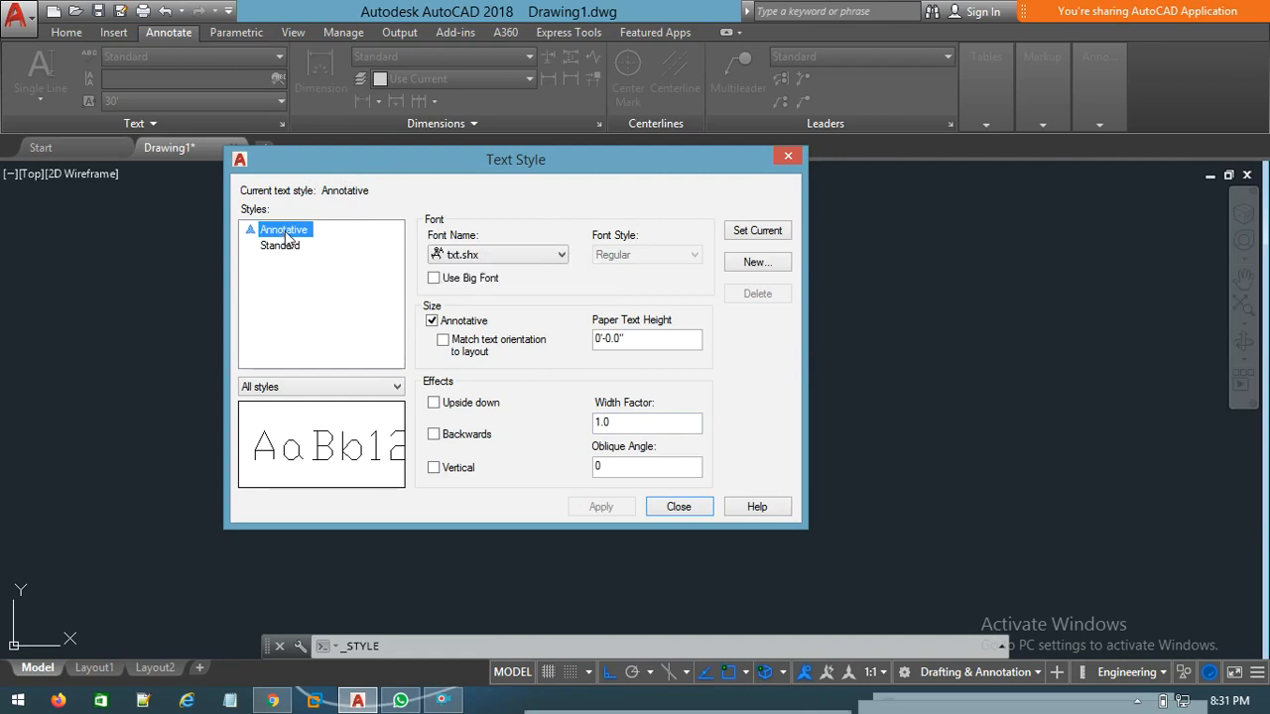
click(771, 235)
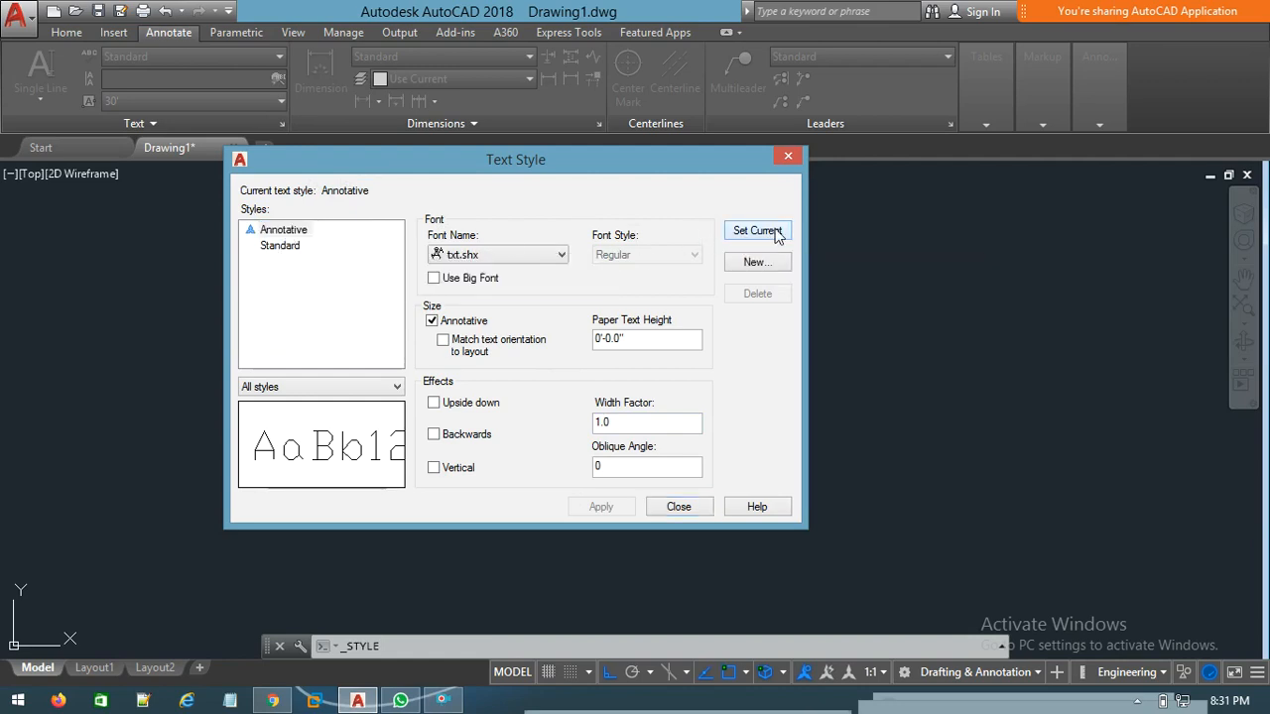
click(678, 507)
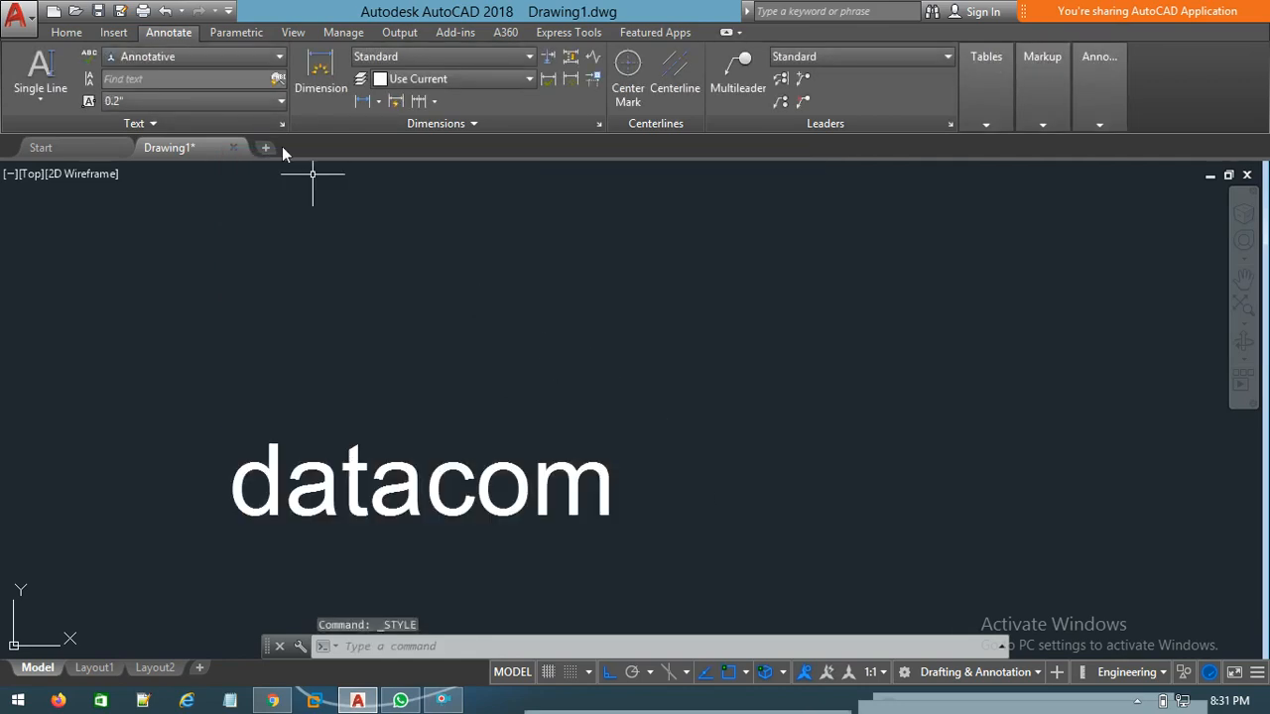
- Place "datacom" in the Annotative style at 1:1 annotation scale between two picked baseline endpoints above the existing text
text(dt)
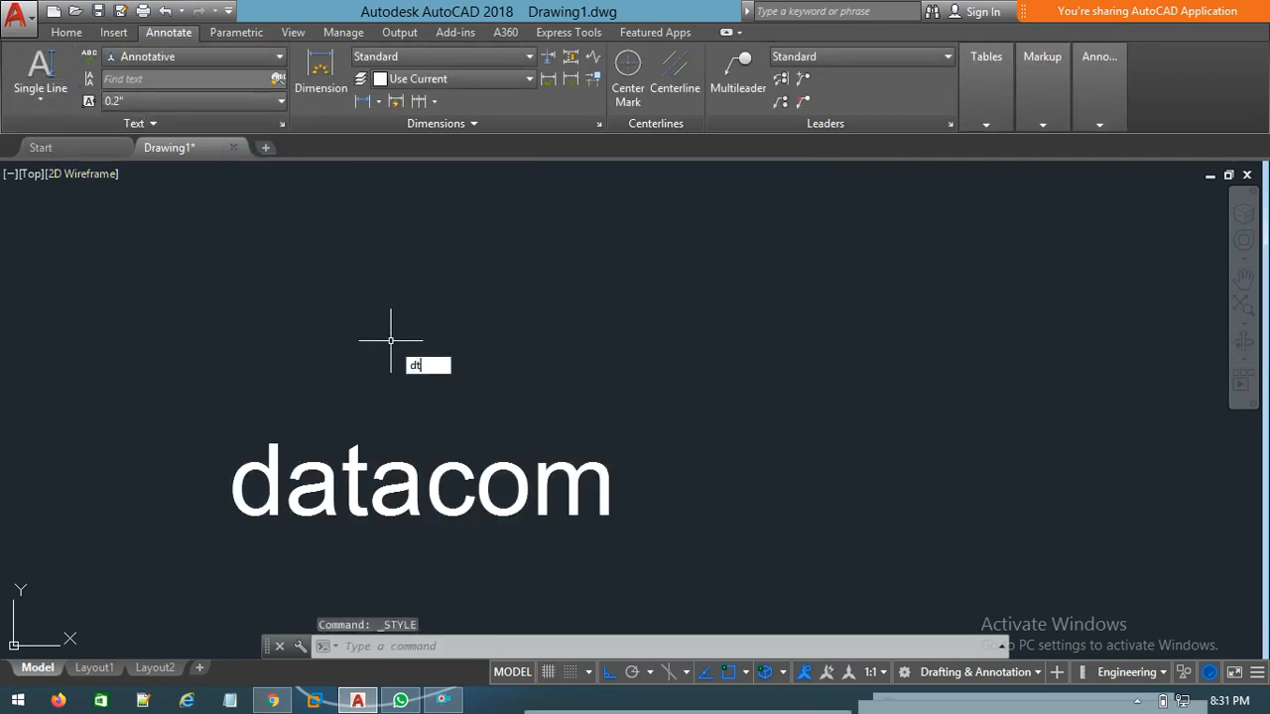
key(Return)
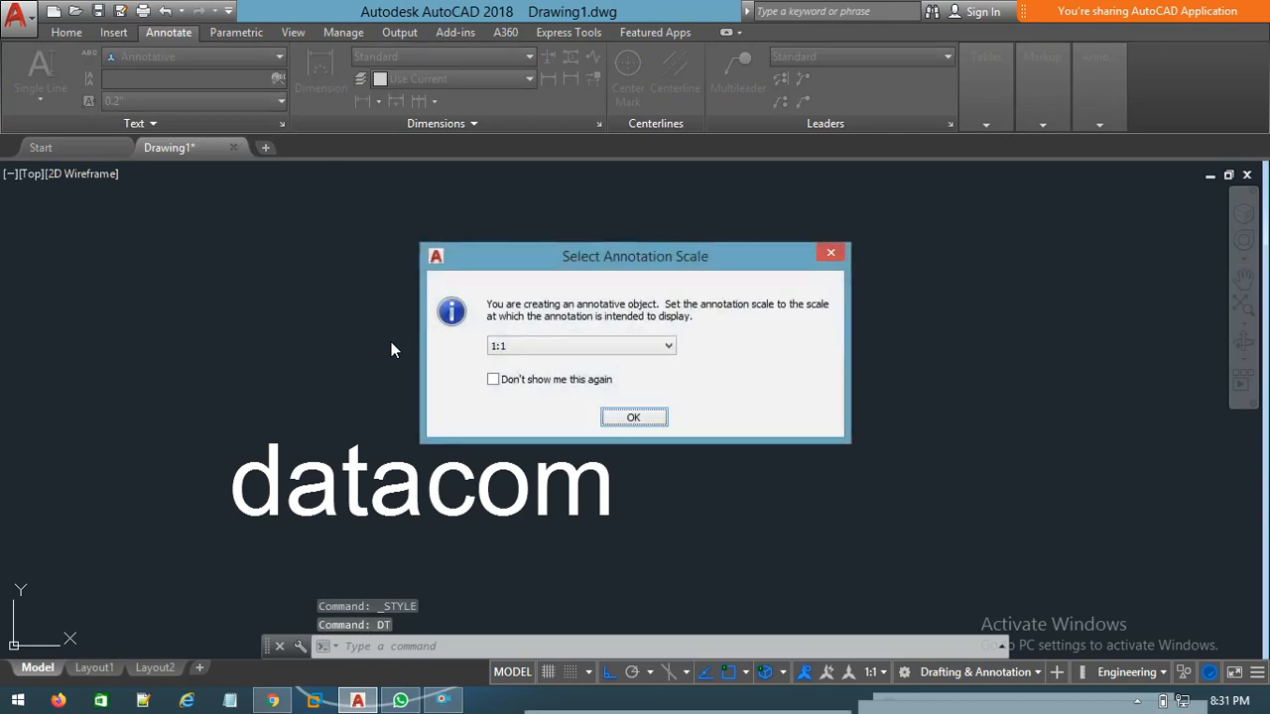
click(634, 417)
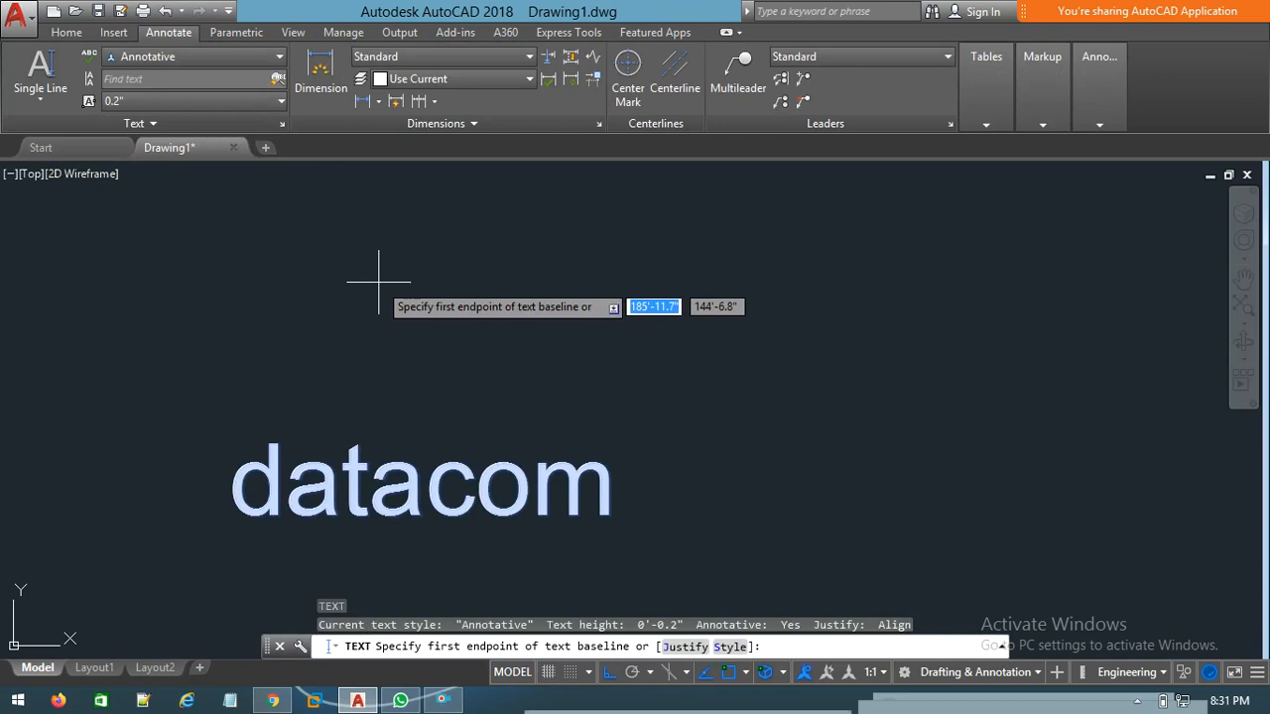
click(354, 307)
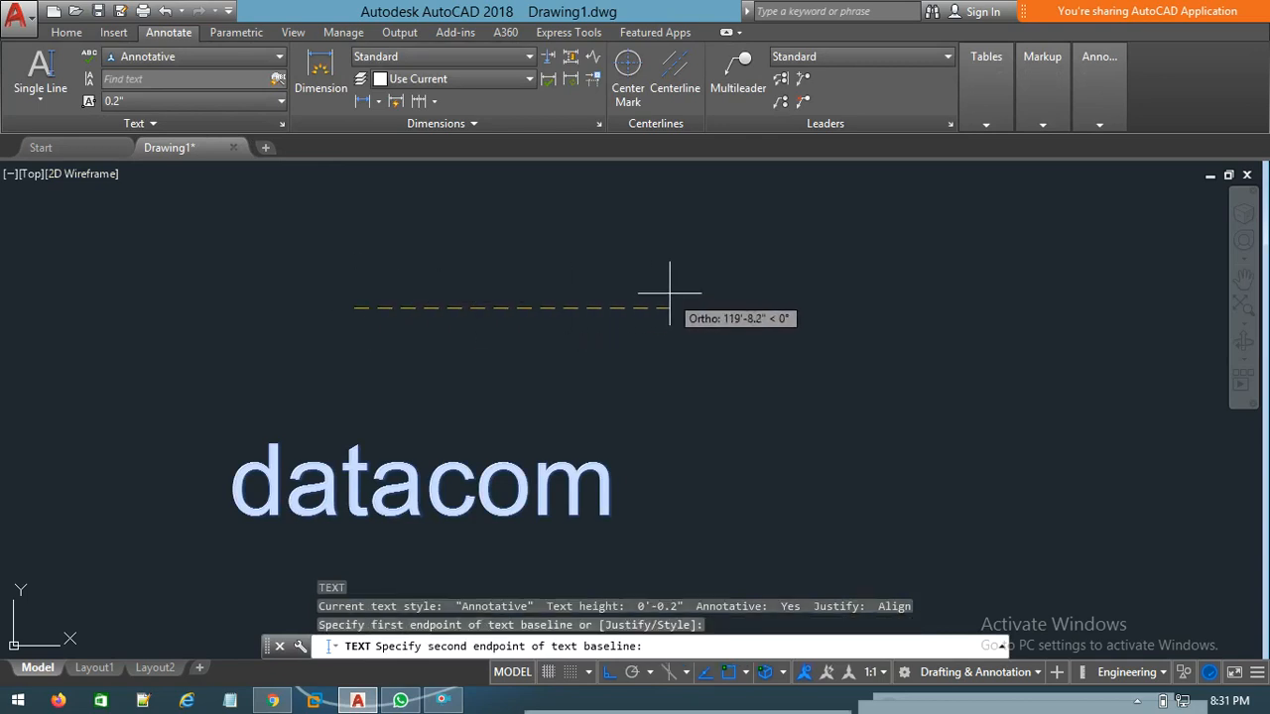
text(da)
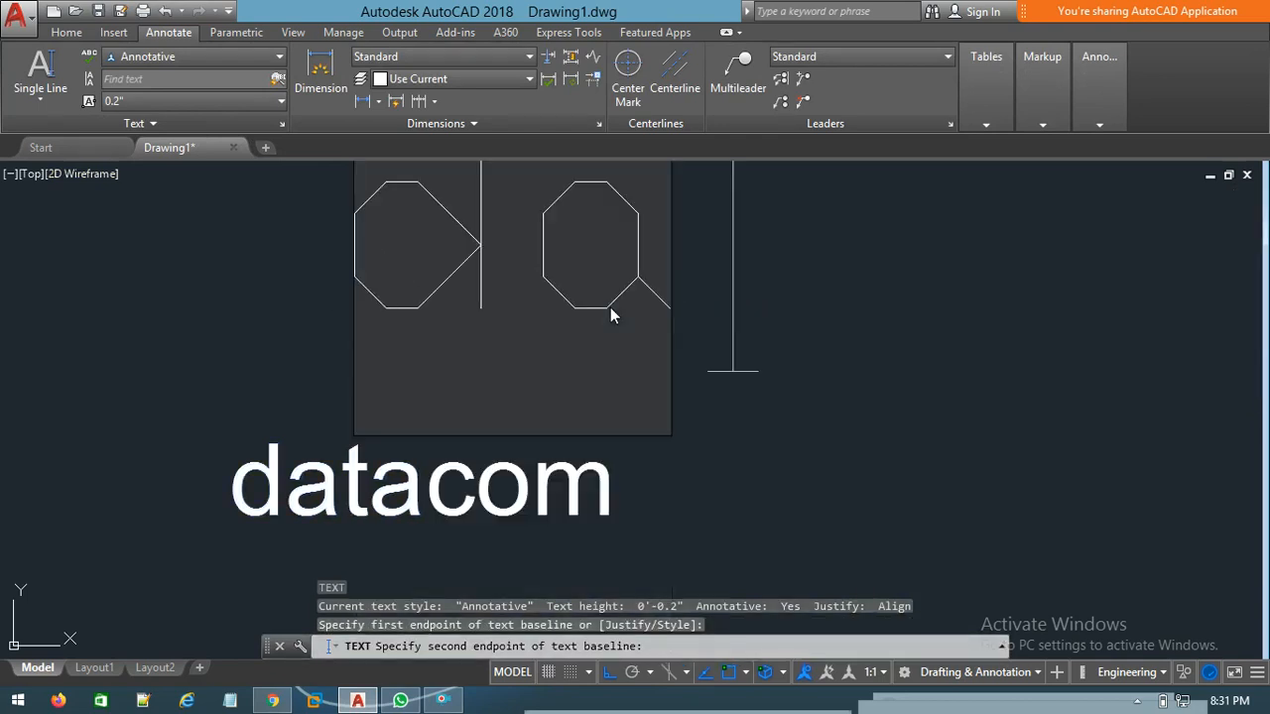
text(tacom)
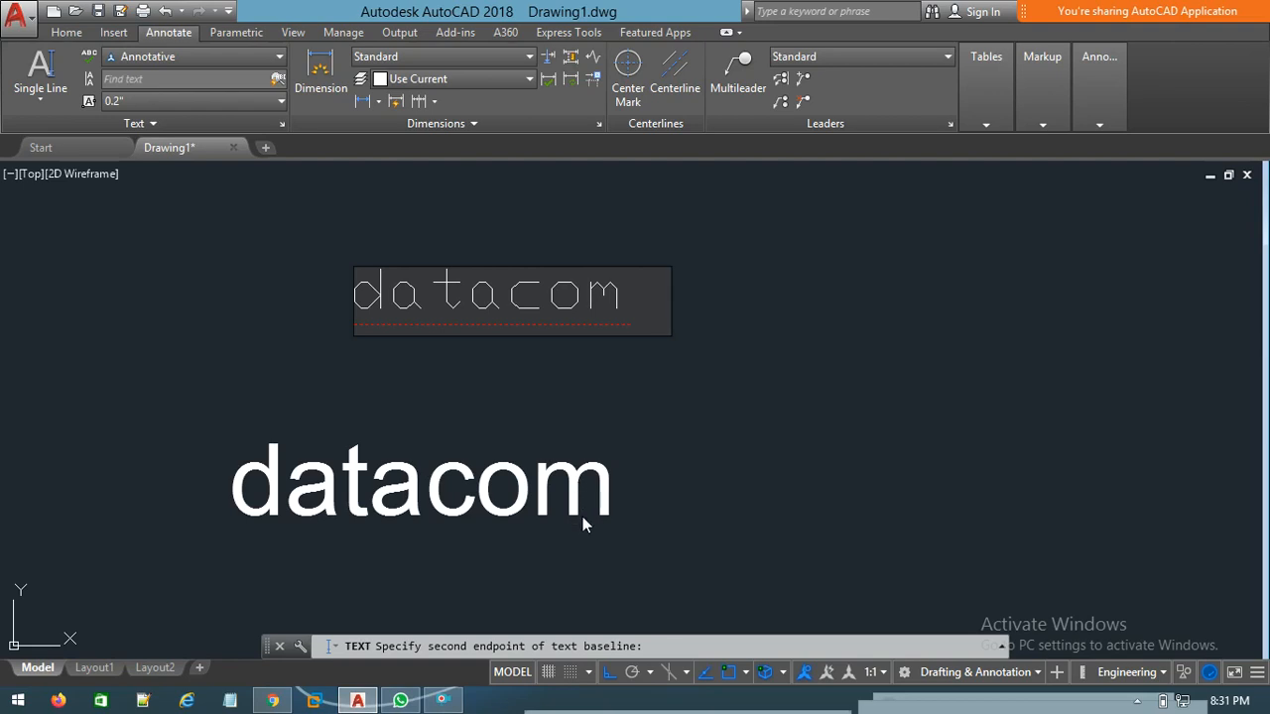
key(Return)
key(Return)
key(Escape)
- Delete the "datacom" text from the drawing
mouse_move(675, 472)
mouse_down()
mouse_move(204, 505)
mouse_move(198, 379)
mouse_up()
key(Delete)
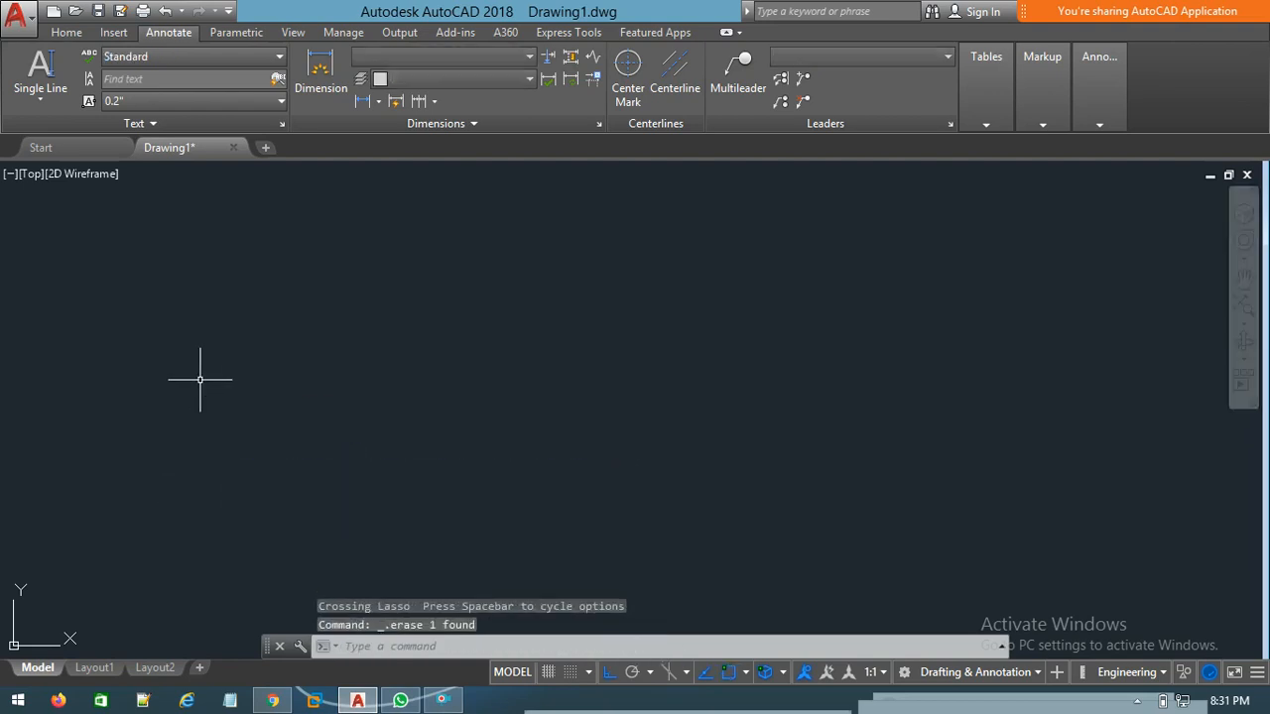
- Create a new text style named mystyle1 in the text style manager and select it in the styles list
click(279, 59)
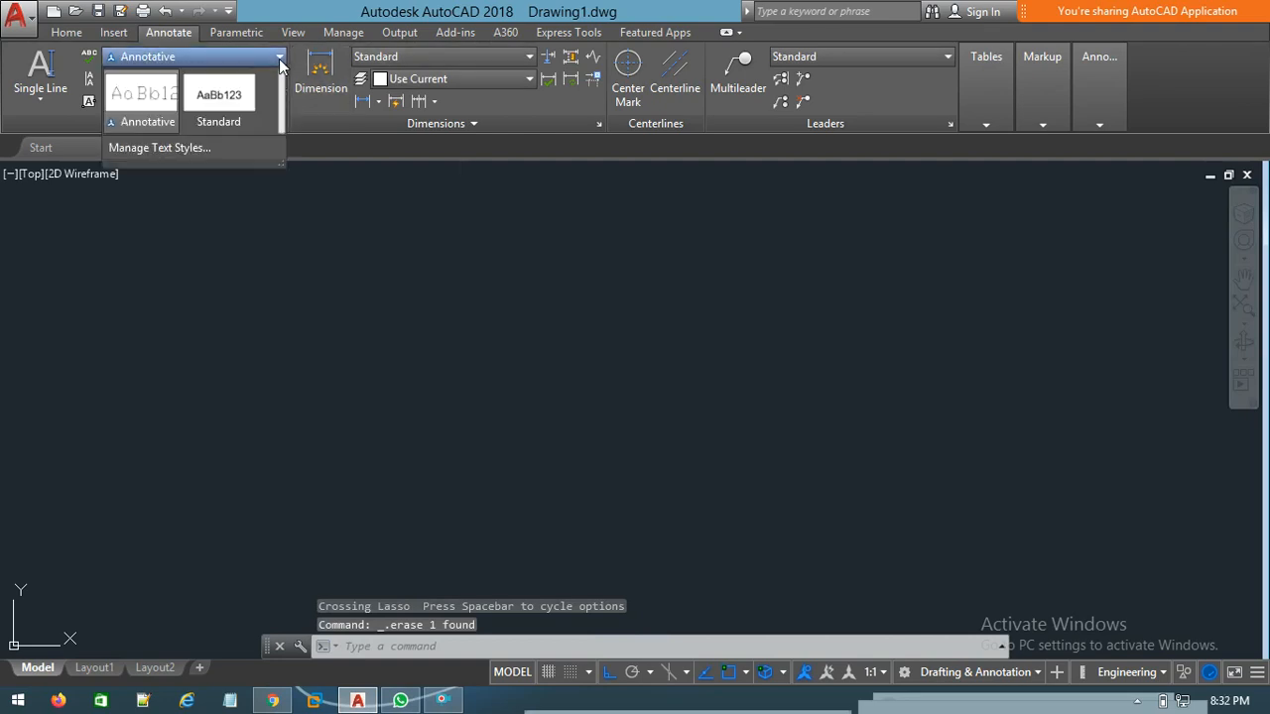
click(170, 147)
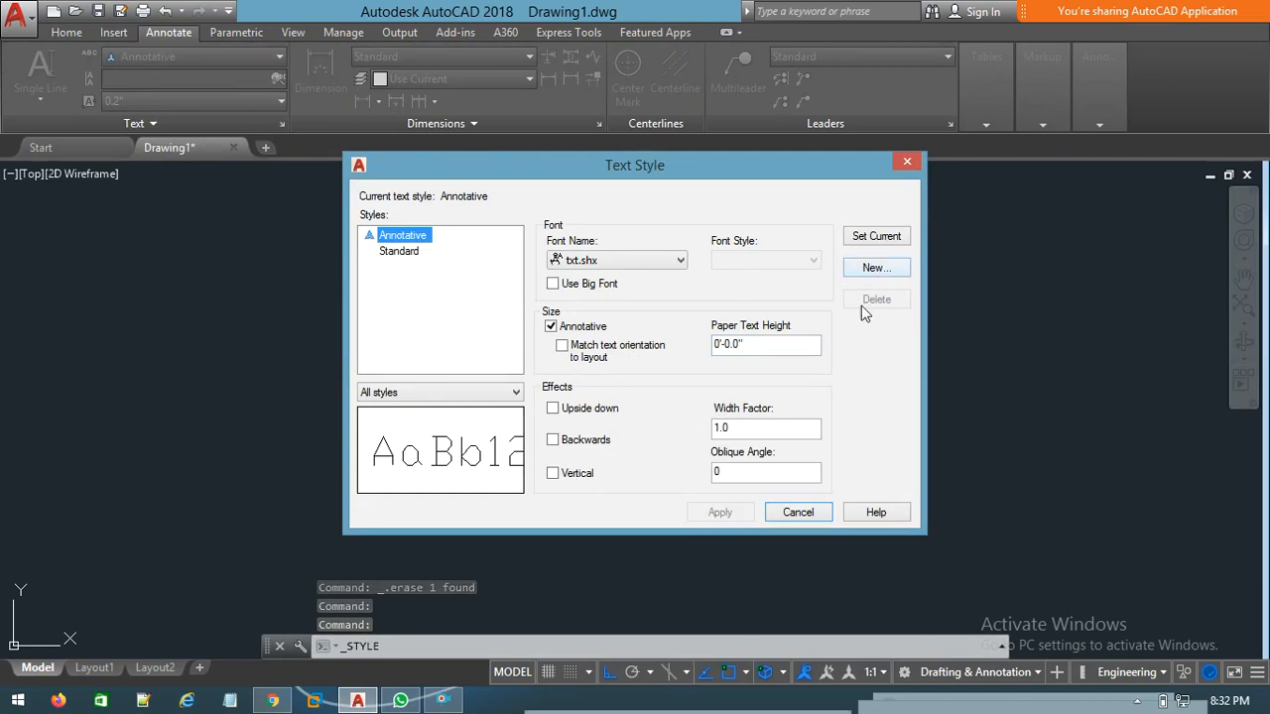
drag(810, 167, 769, 166)
click(834, 268)
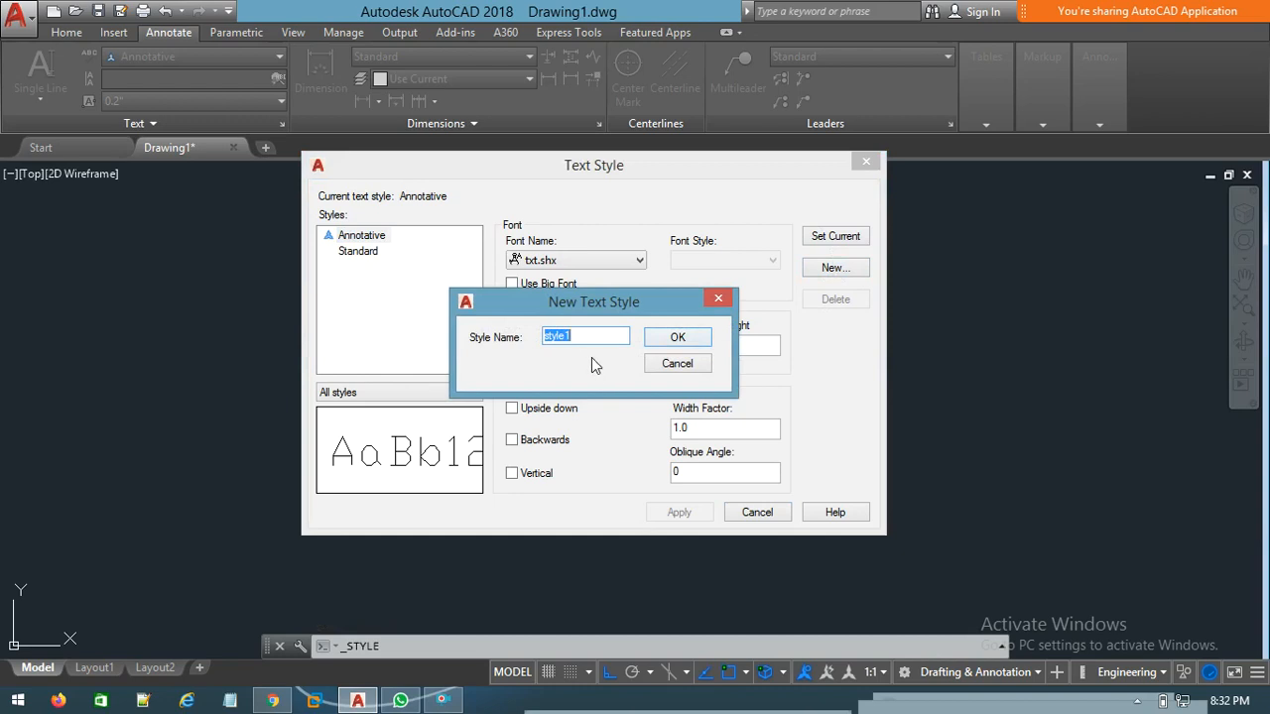
text(mys)
drag(633, 296, 534, 276)
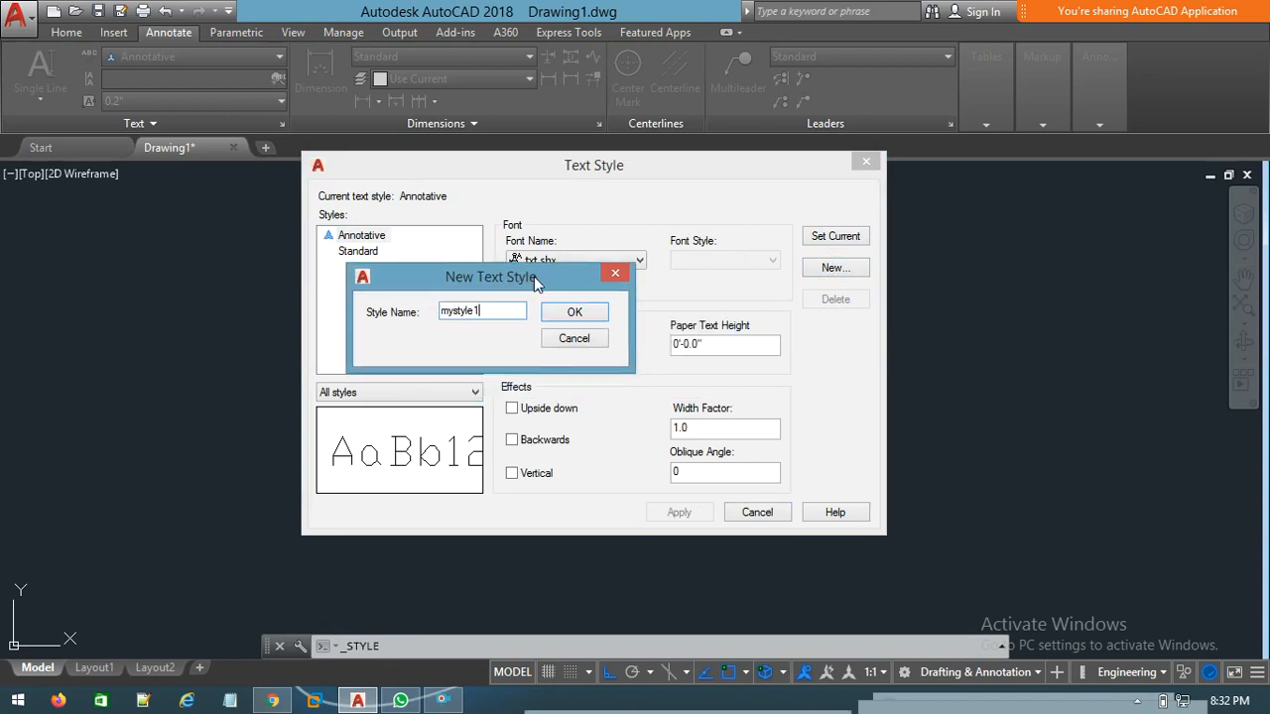
click(578, 314)
click(368, 256)
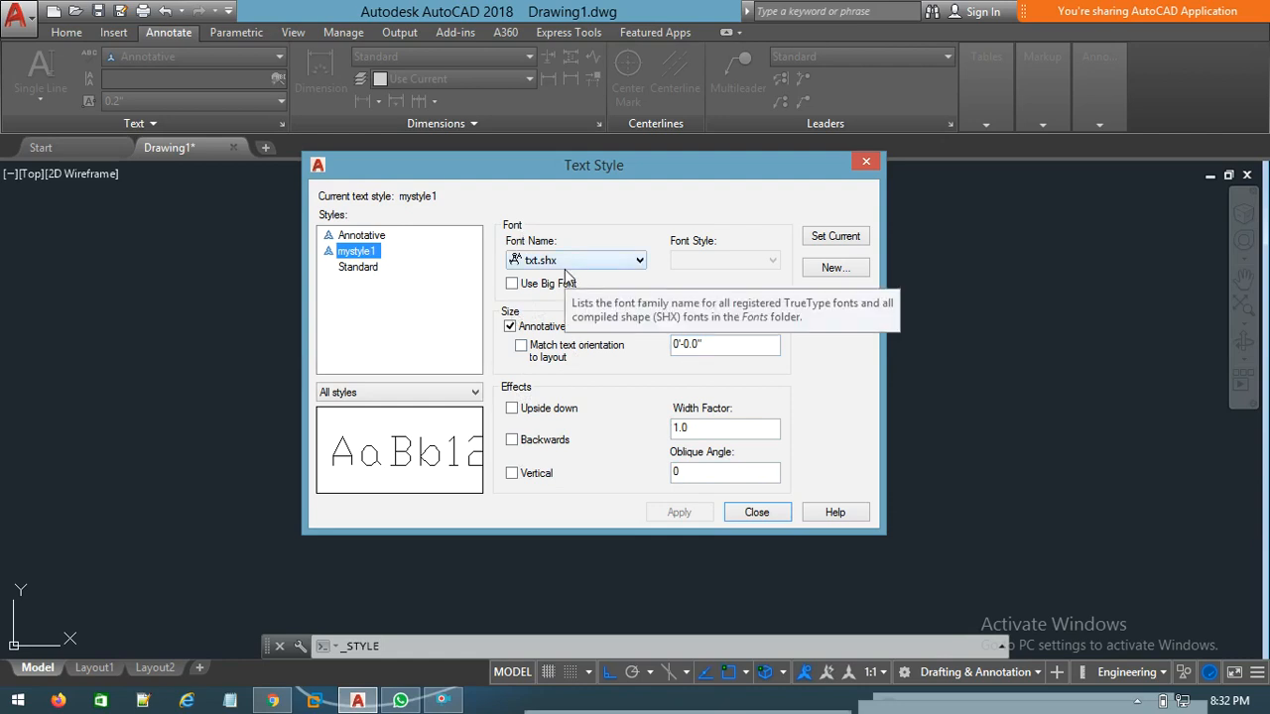
- Try VAGRounded BT and Vrinda as the font of the mystyle1 text style
click(639, 260)
scroll(605, 357, down, 1)
scroll(581, 377, up, 8)
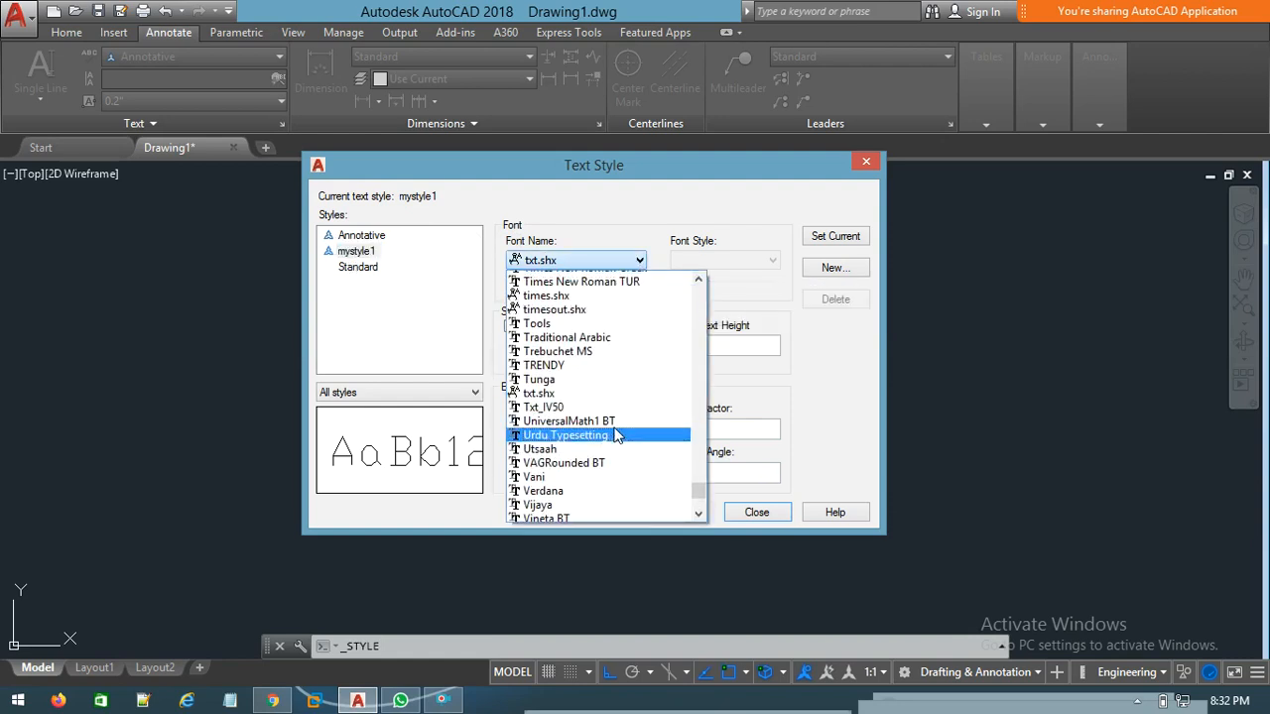
click(472, 432)
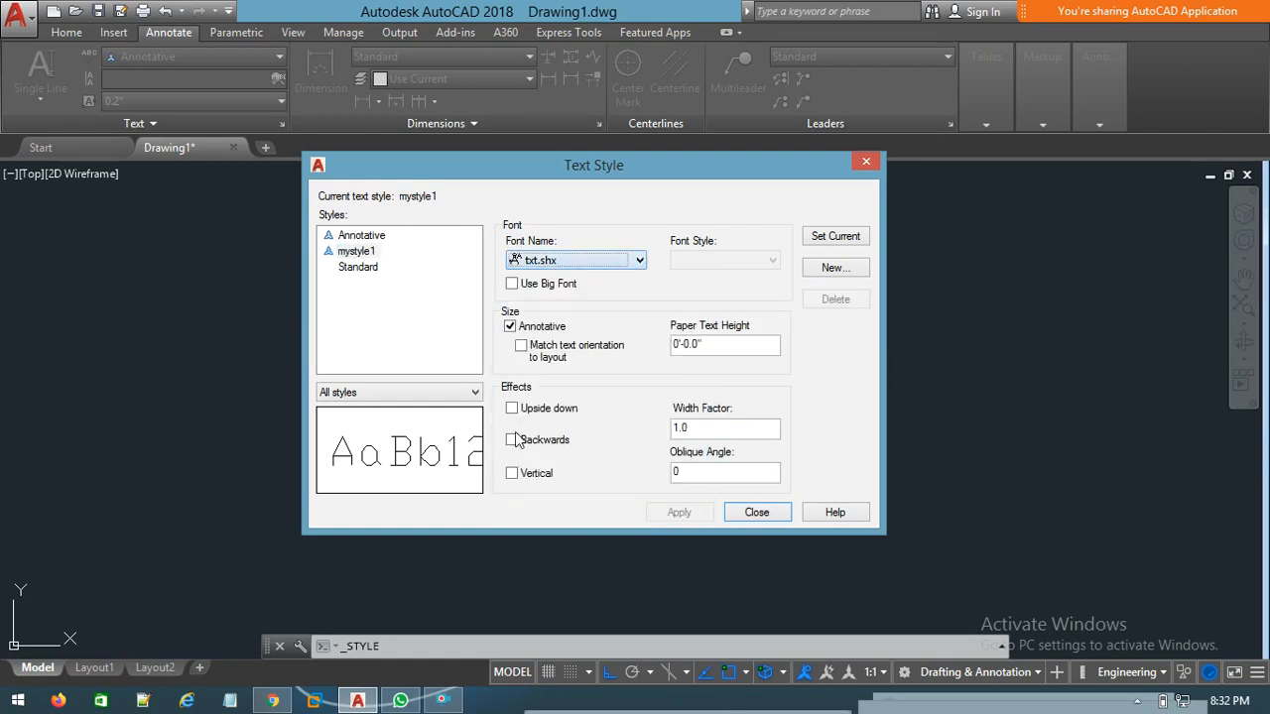
click(609, 262)
click(595, 347)
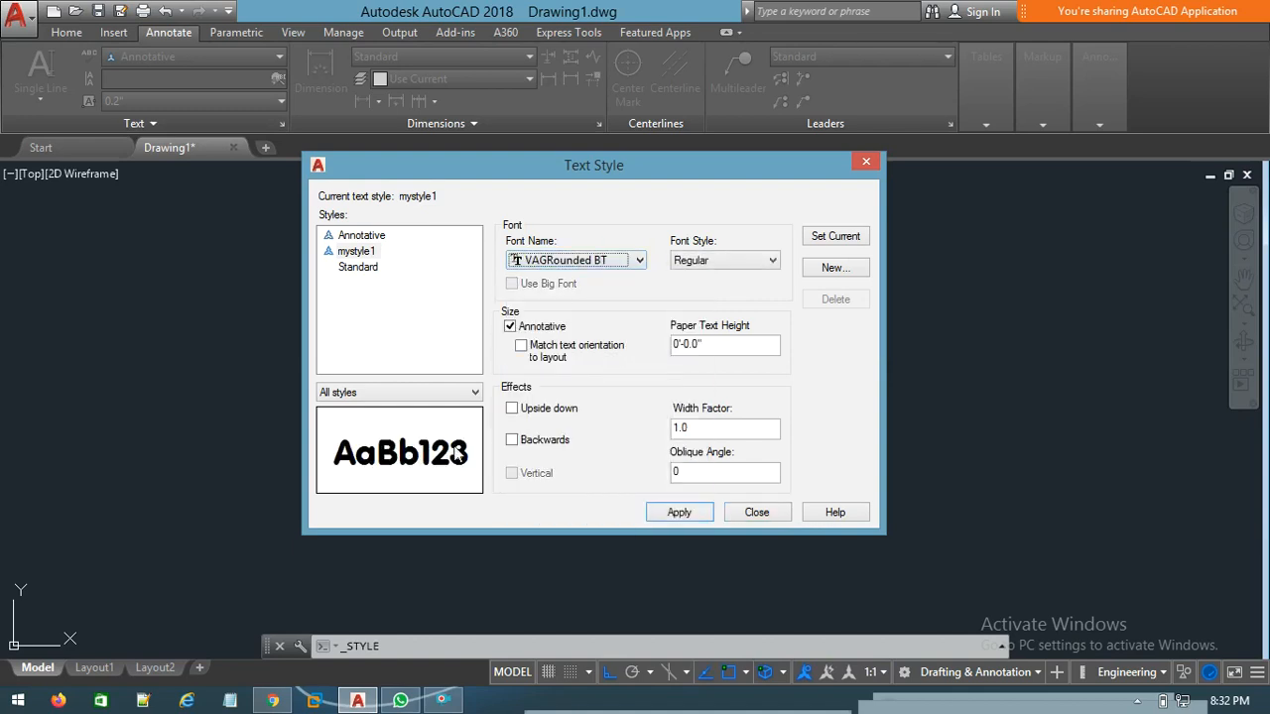
click(640, 260)
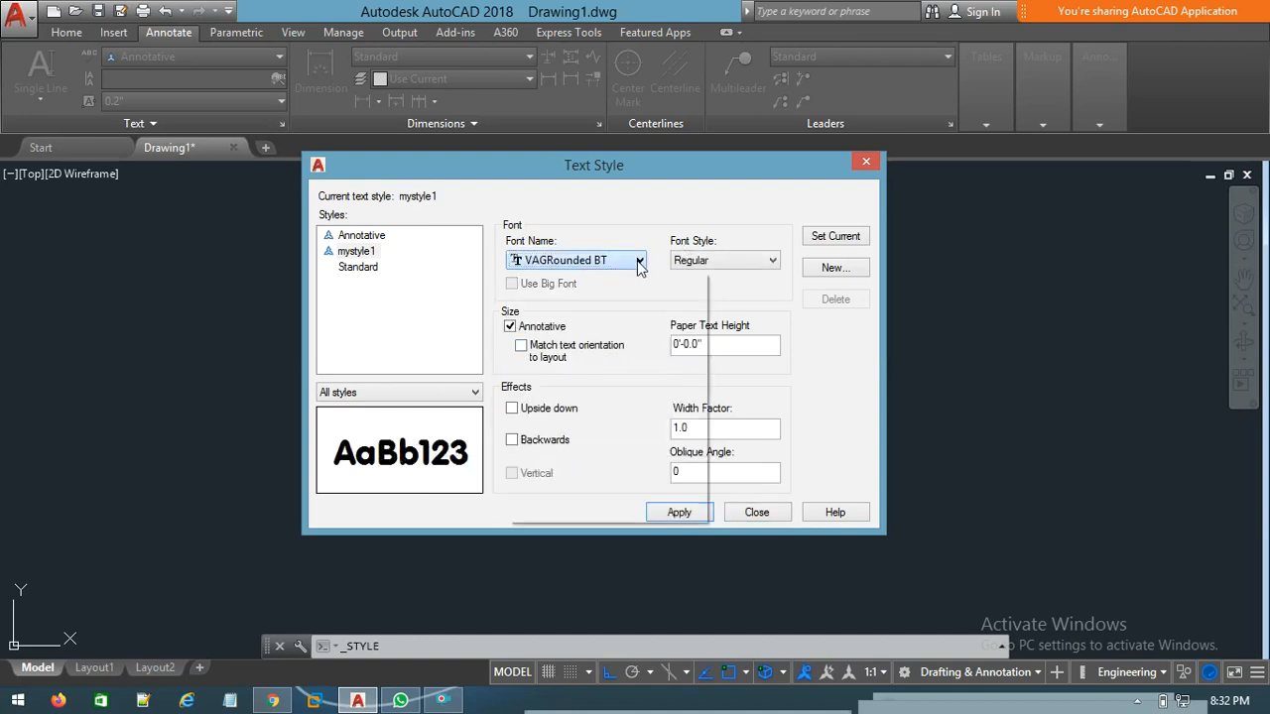
click(616, 376)
- Try Yu Gothic, Yu Mincho Demibold and symath.shx as the font of the mystyle1 text style
click(640, 260)
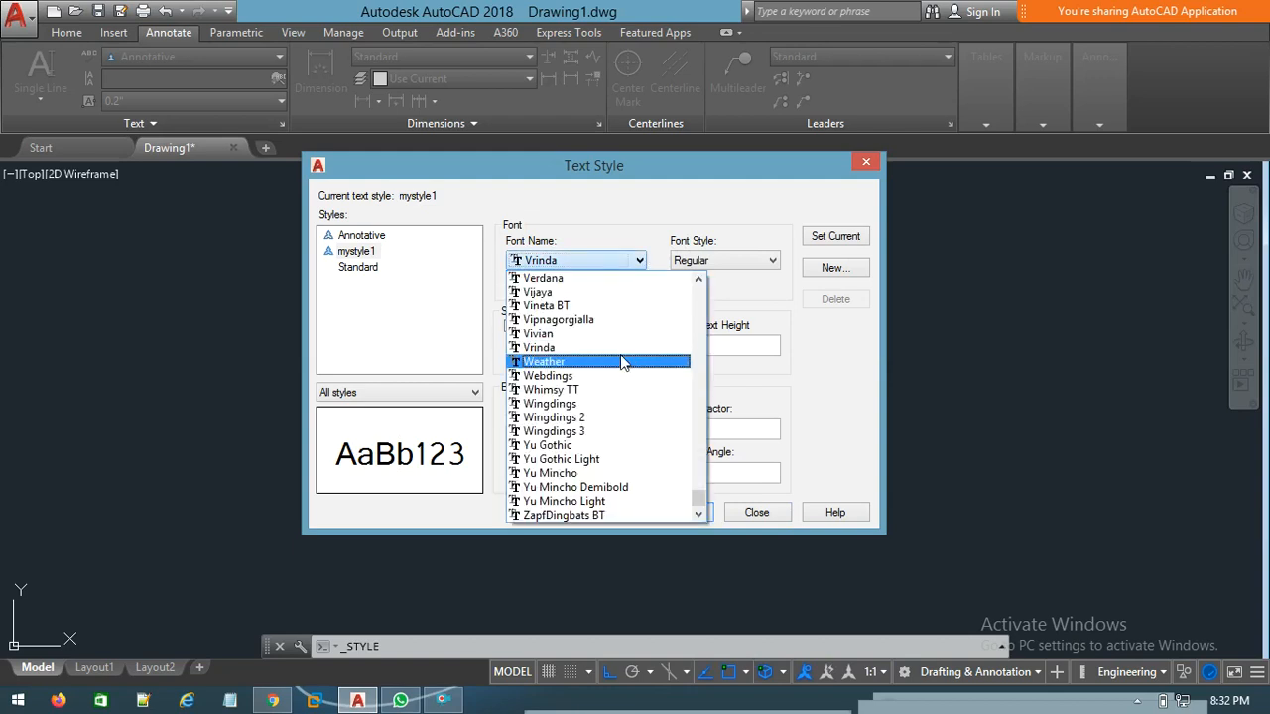
click(596, 446)
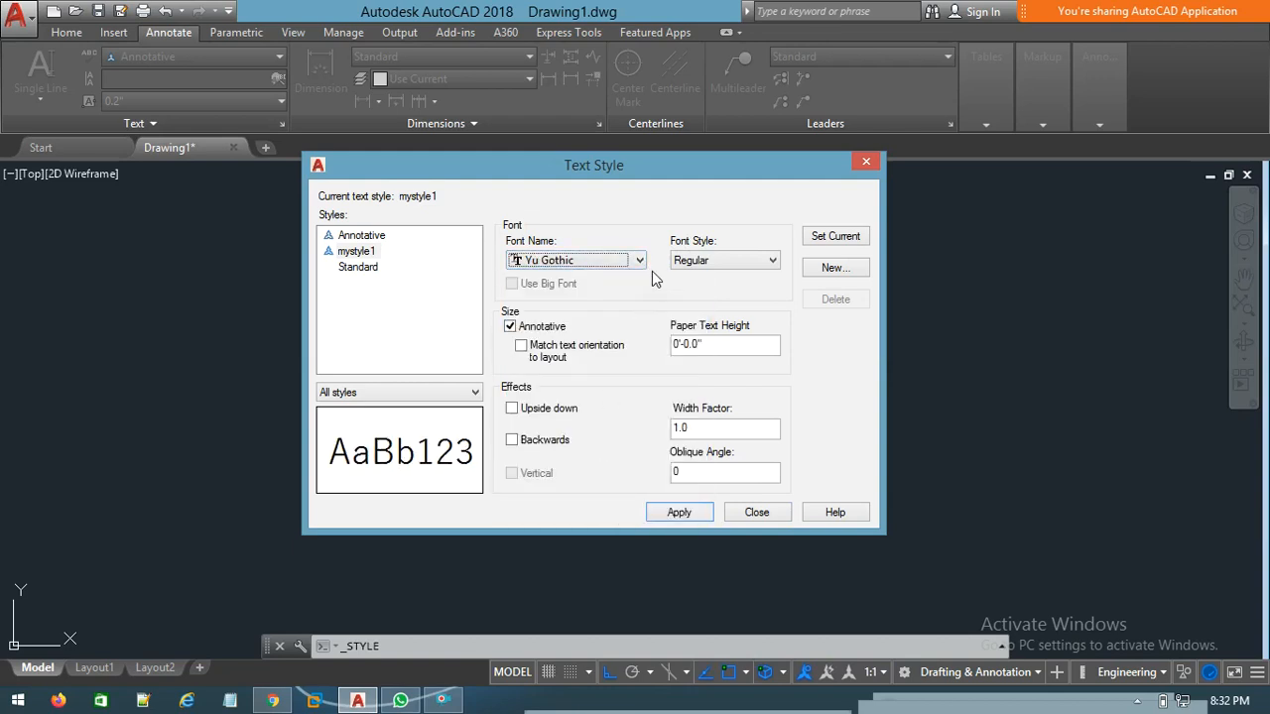
click(640, 260)
click(578, 484)
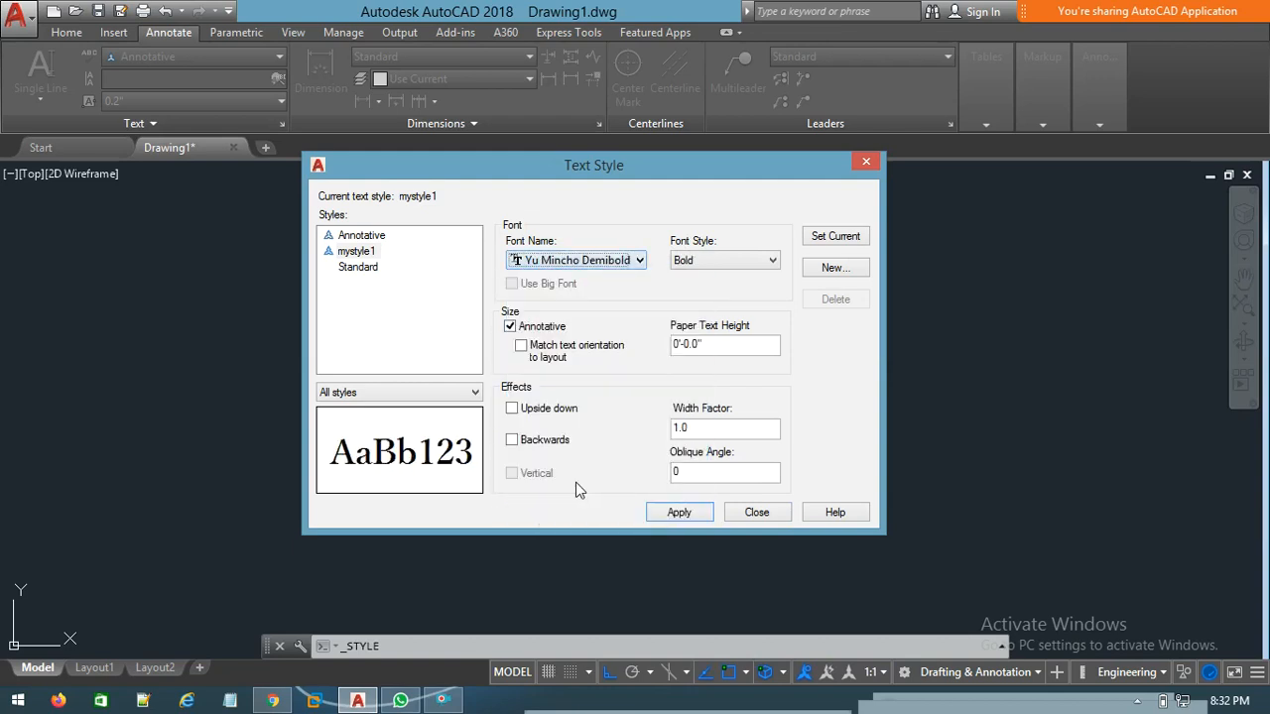
click(640, 260)
scroll(624, 411, up, 10)
click(559, 312)
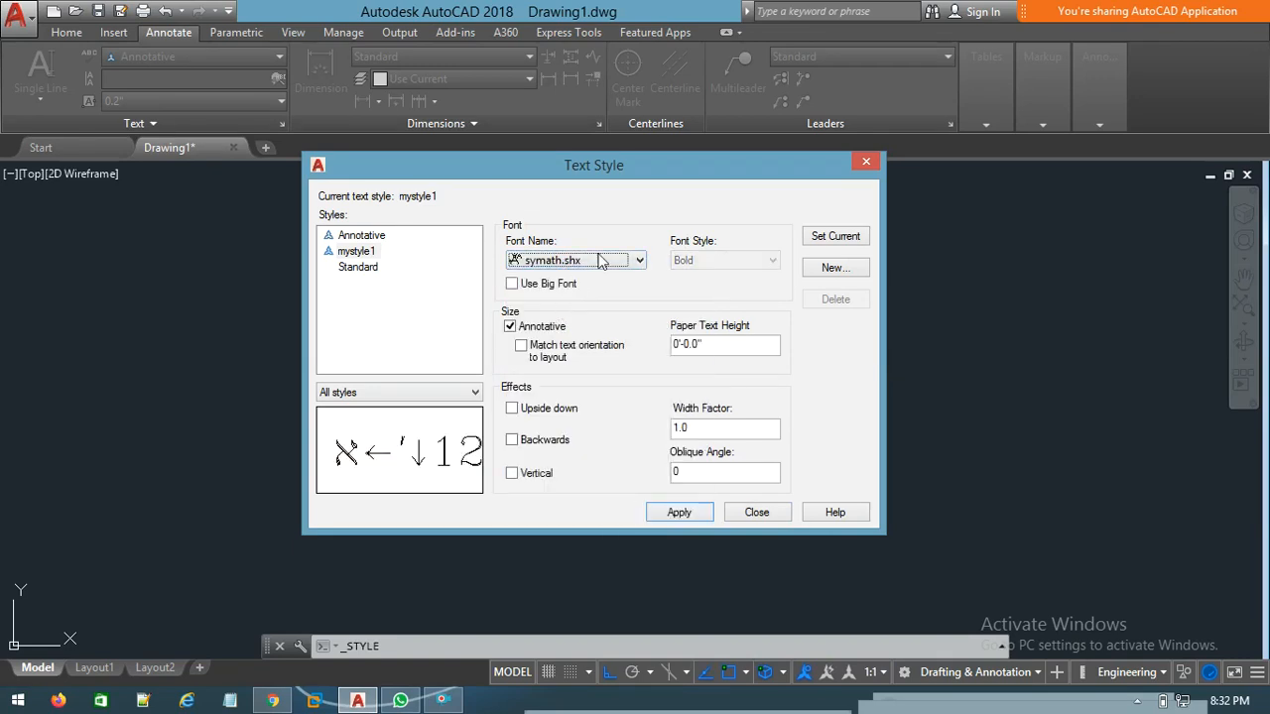
- Choose Swiss921 BT as the font of the mystyle1 text style
click(640, 260)
scroll(583, 375, up, 2)
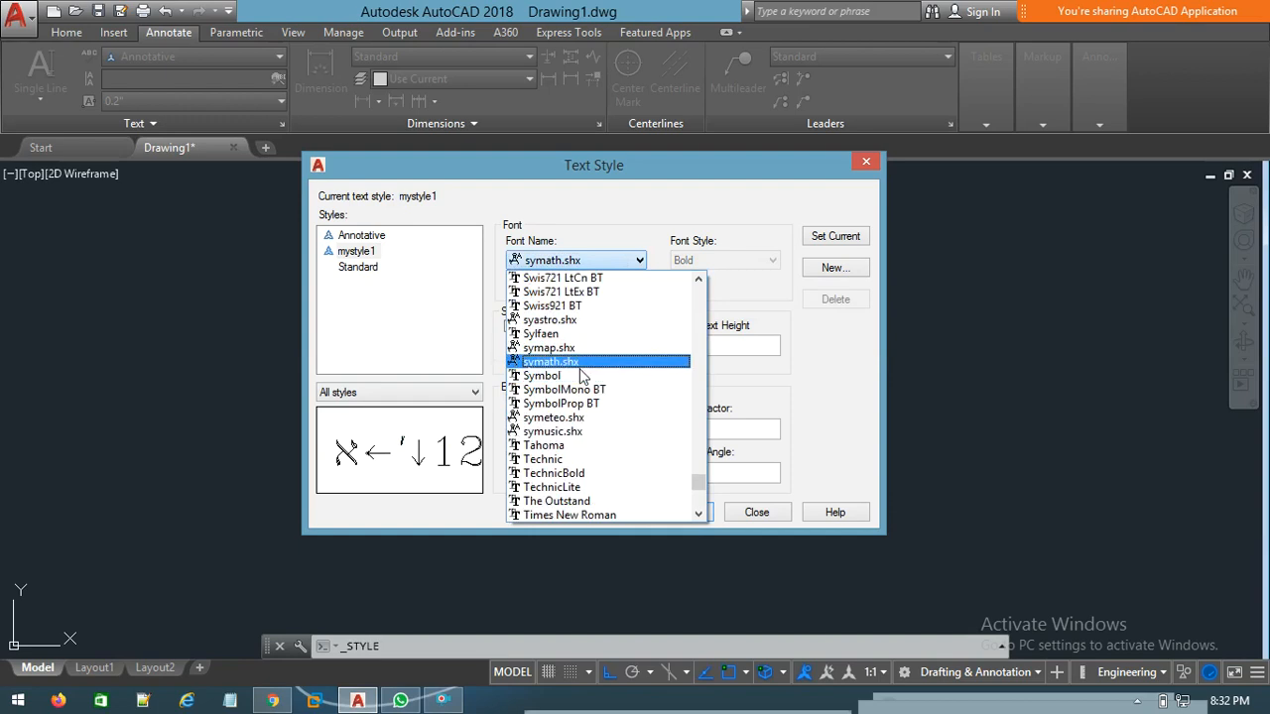
click(556, 306)
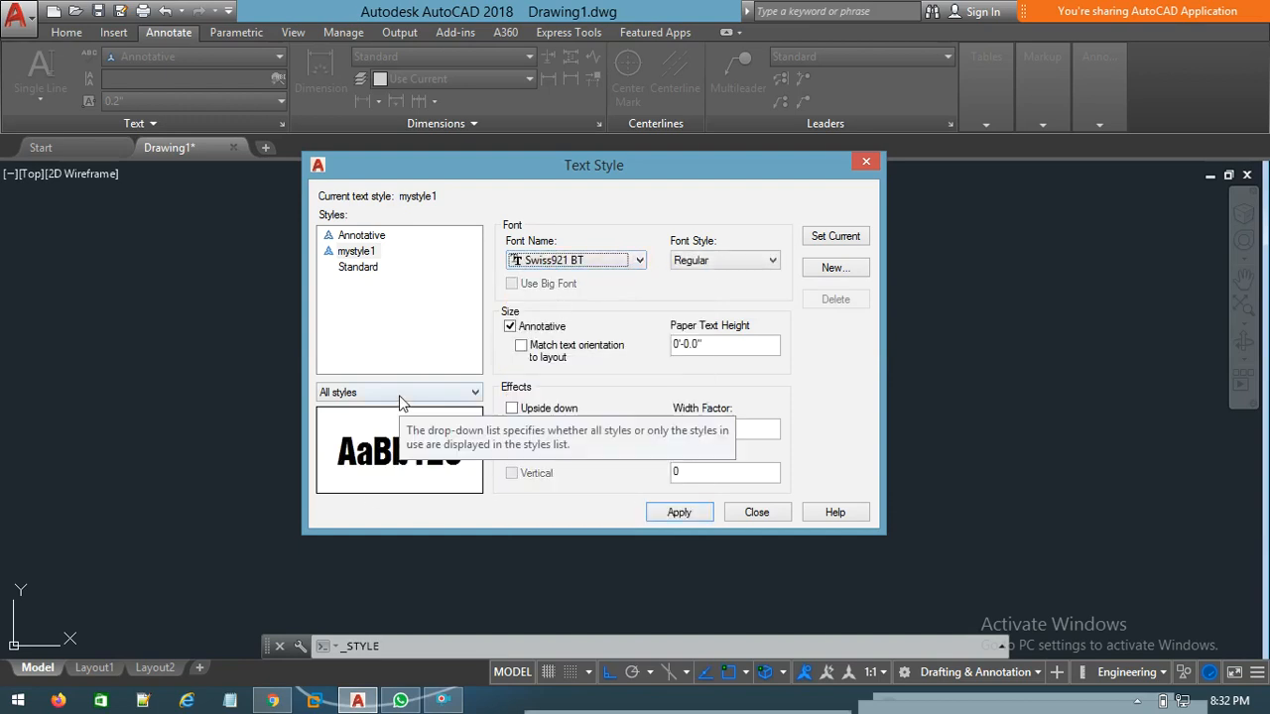
click(640, 260)
scroll(605, 397, up, 8)
scroll(635, 436, up, 5)
drag(699, 473, 693, 288)
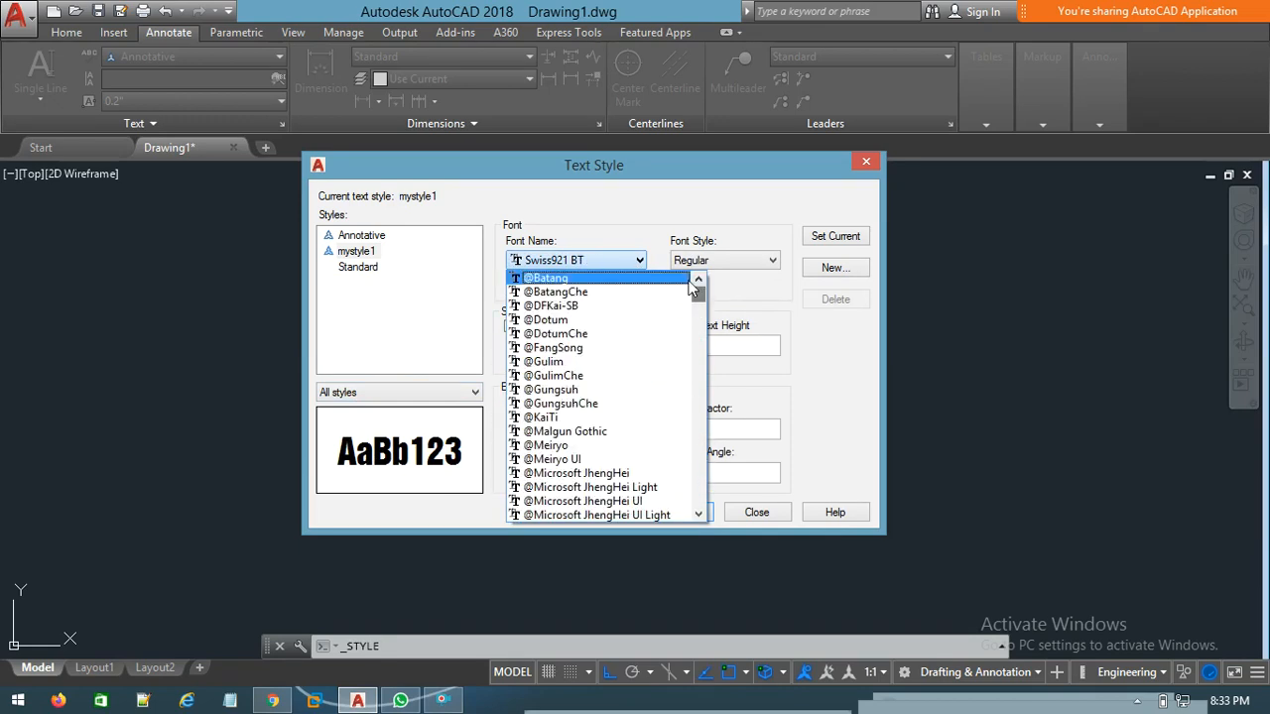
click(570, 418)
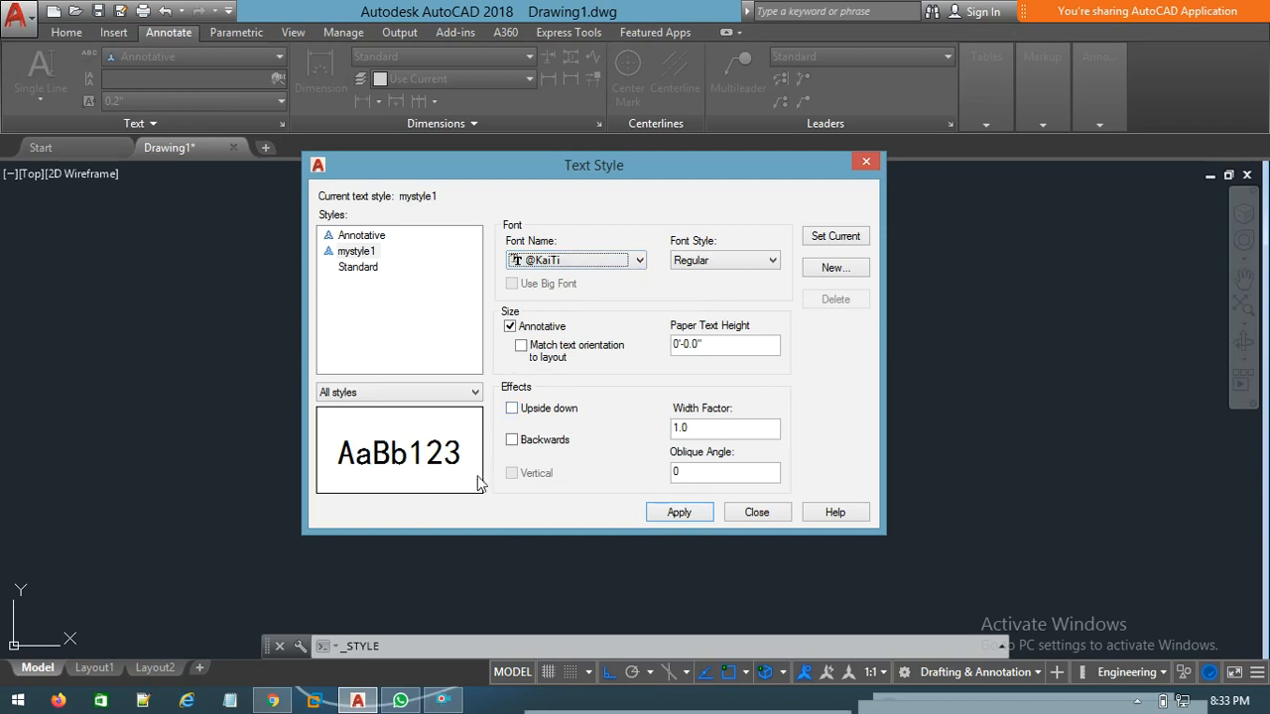
click(640, 260)
click(610, 335)
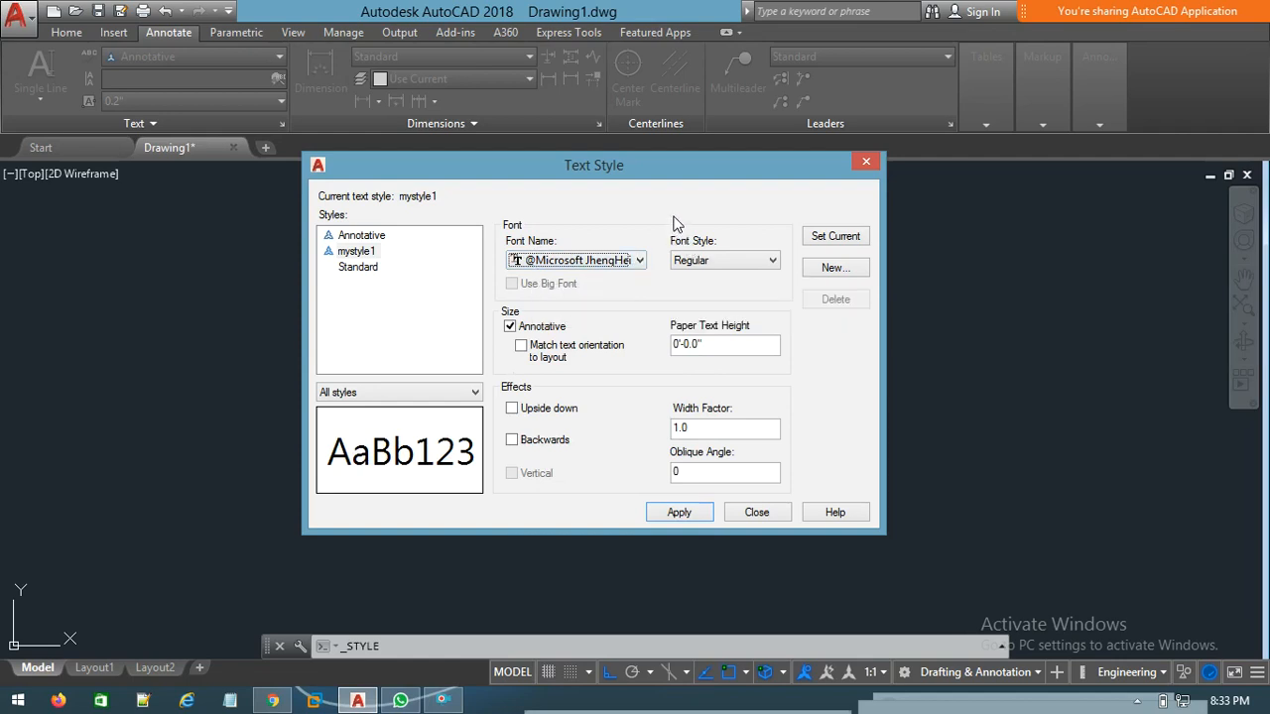
click(732, 261)
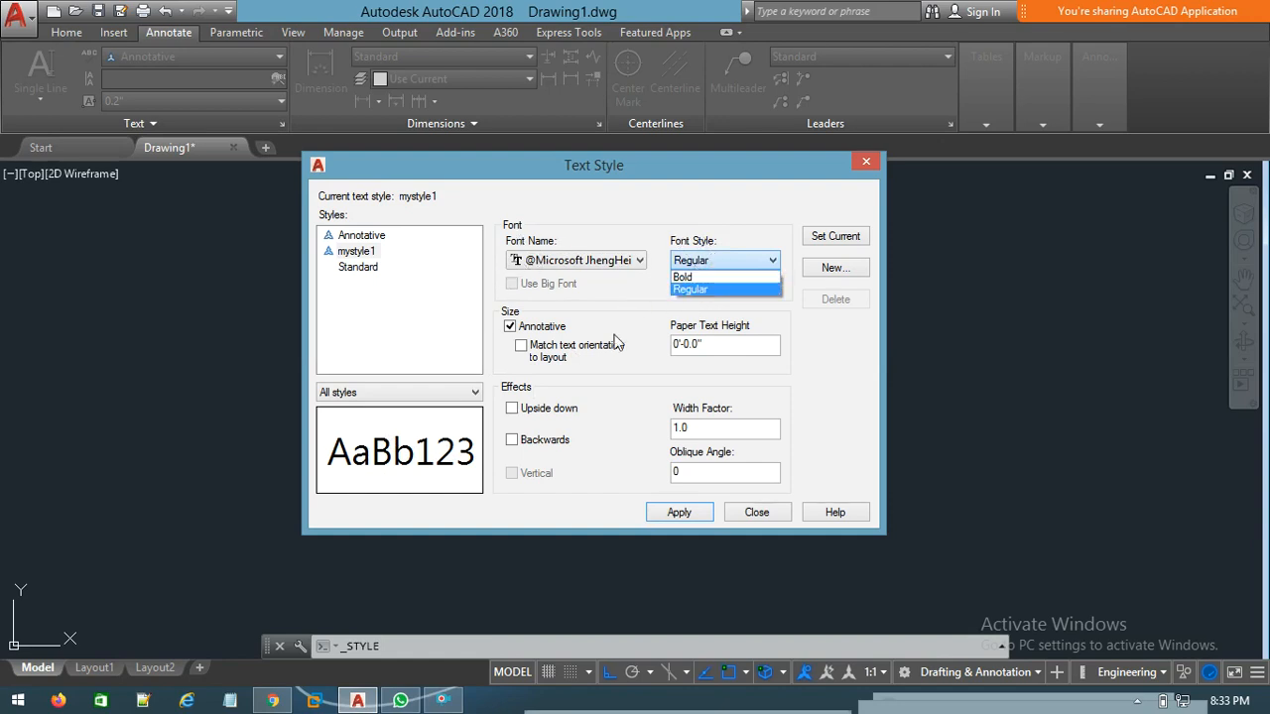
click(695, 280)
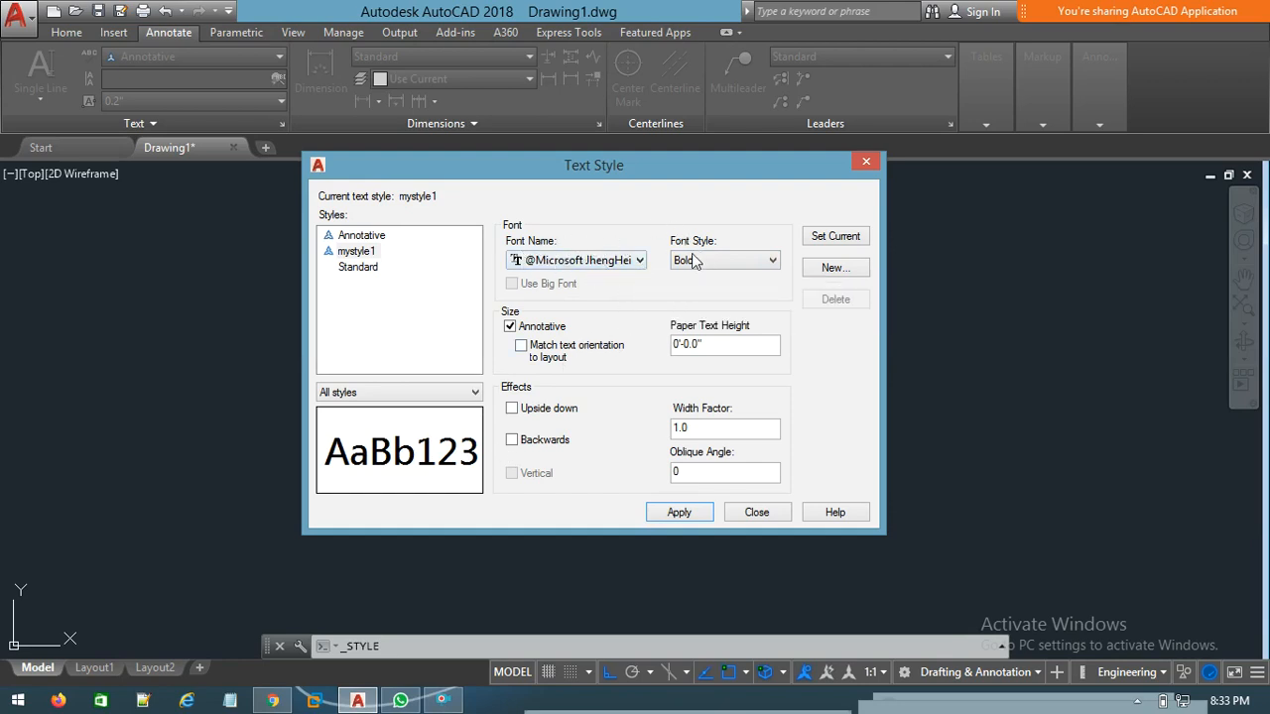
click(627, 261)
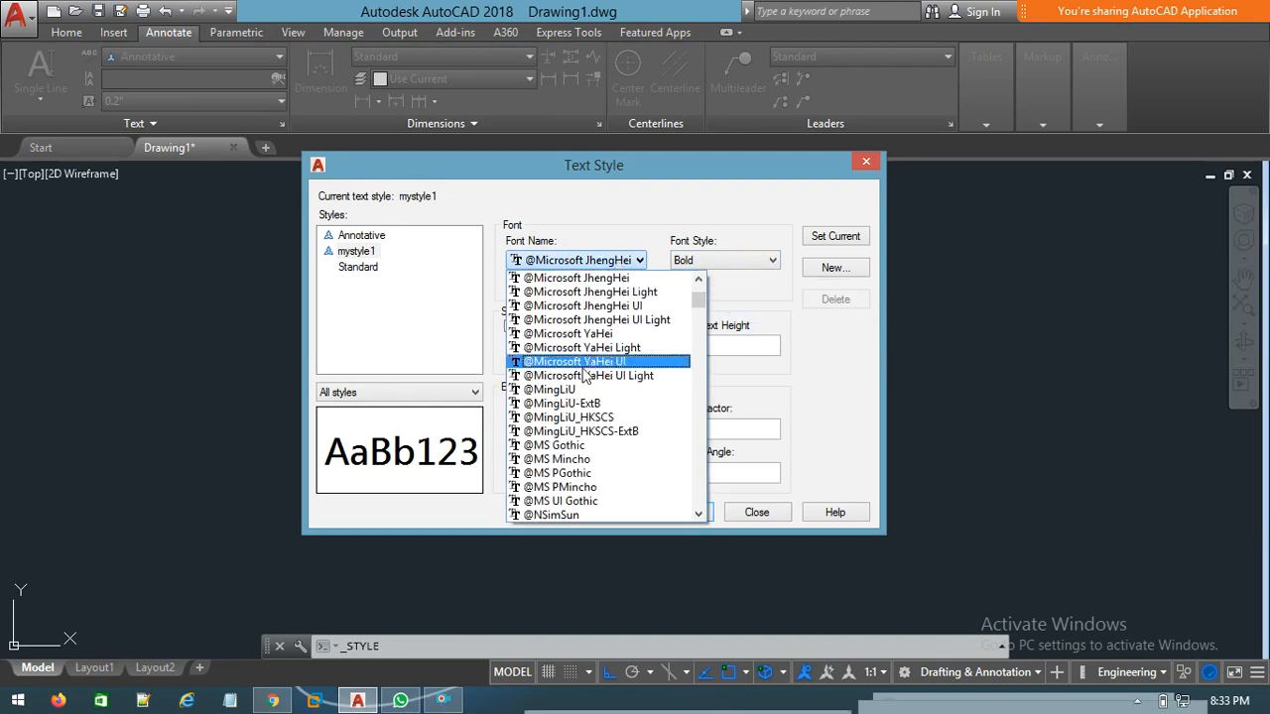
click(583, 363)
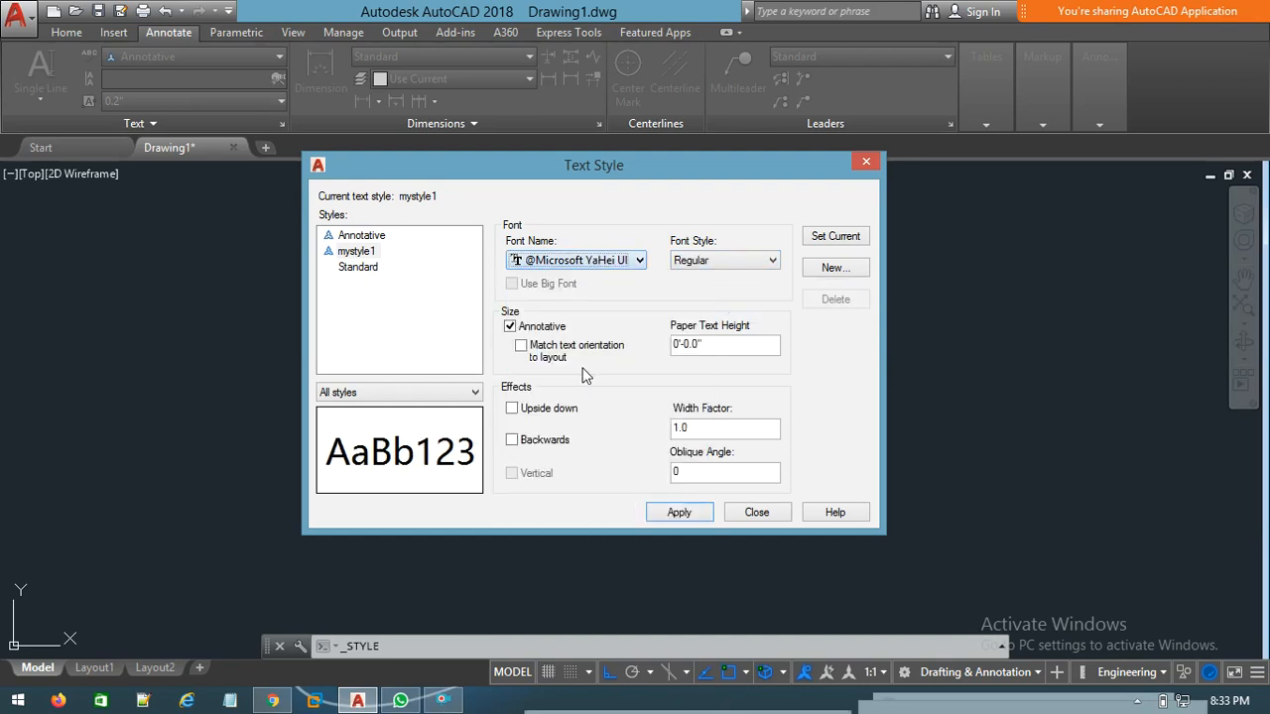
click(709, 262)
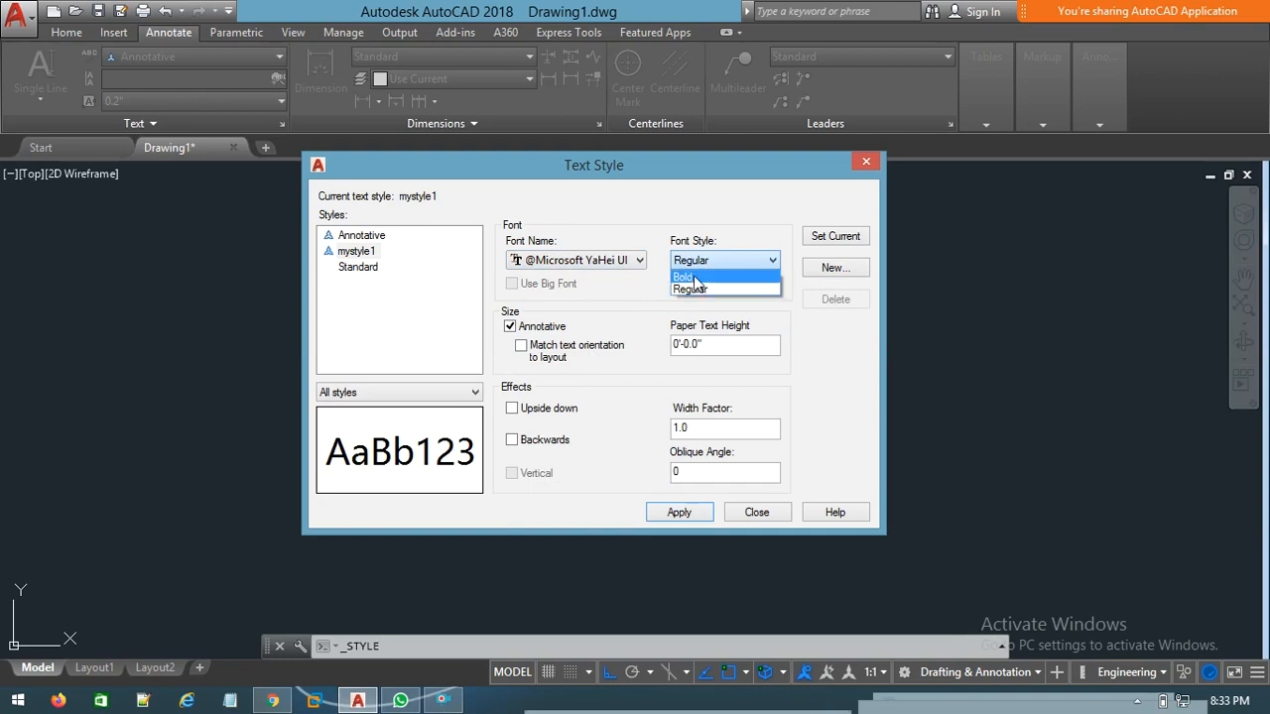
click(695, 286)
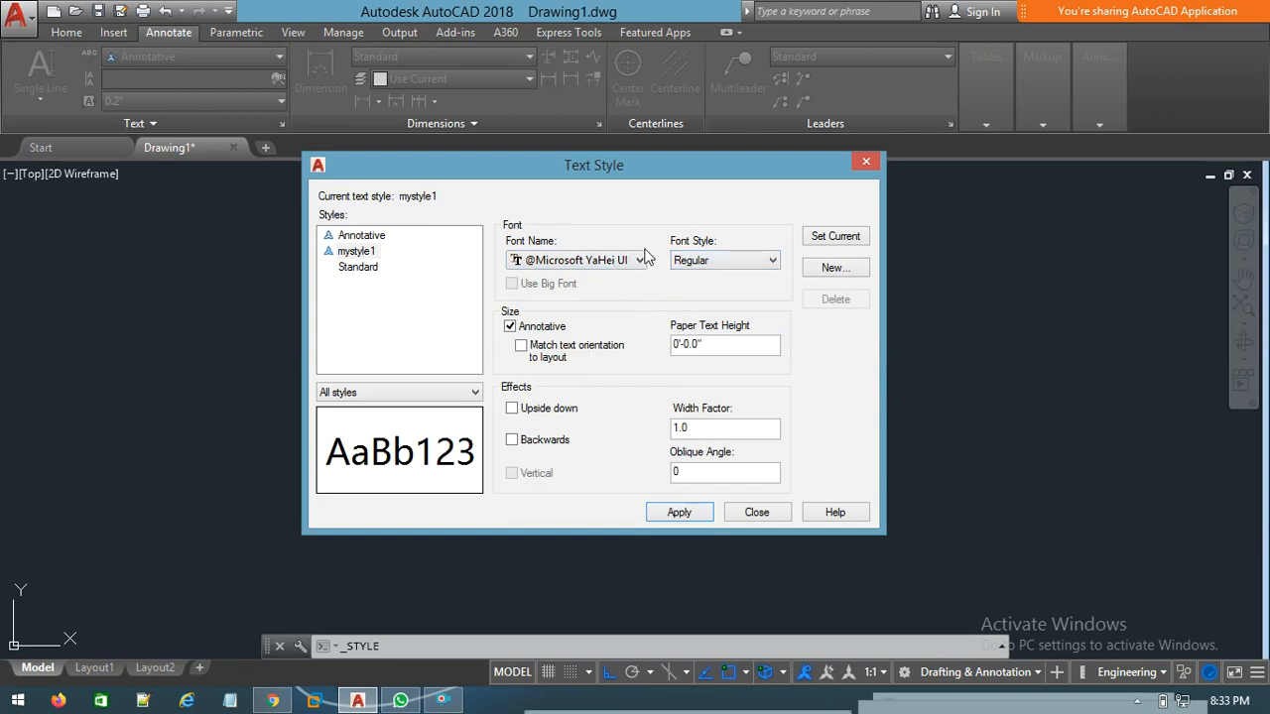
- Try the shape font amgdt.shx as the font of the mystyle1 text style
click(640, 260)
scroll(593, 424, down, 4)
scroll(592, 424, down, 6)
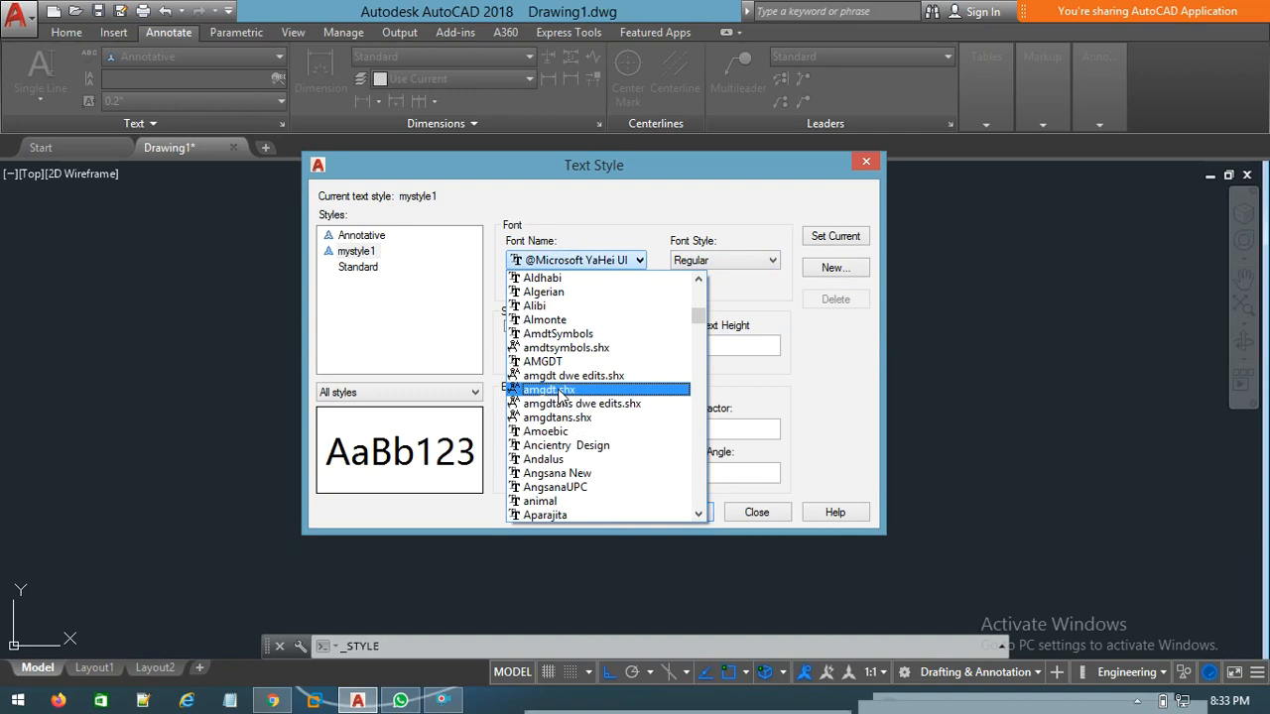
click(559, 390)
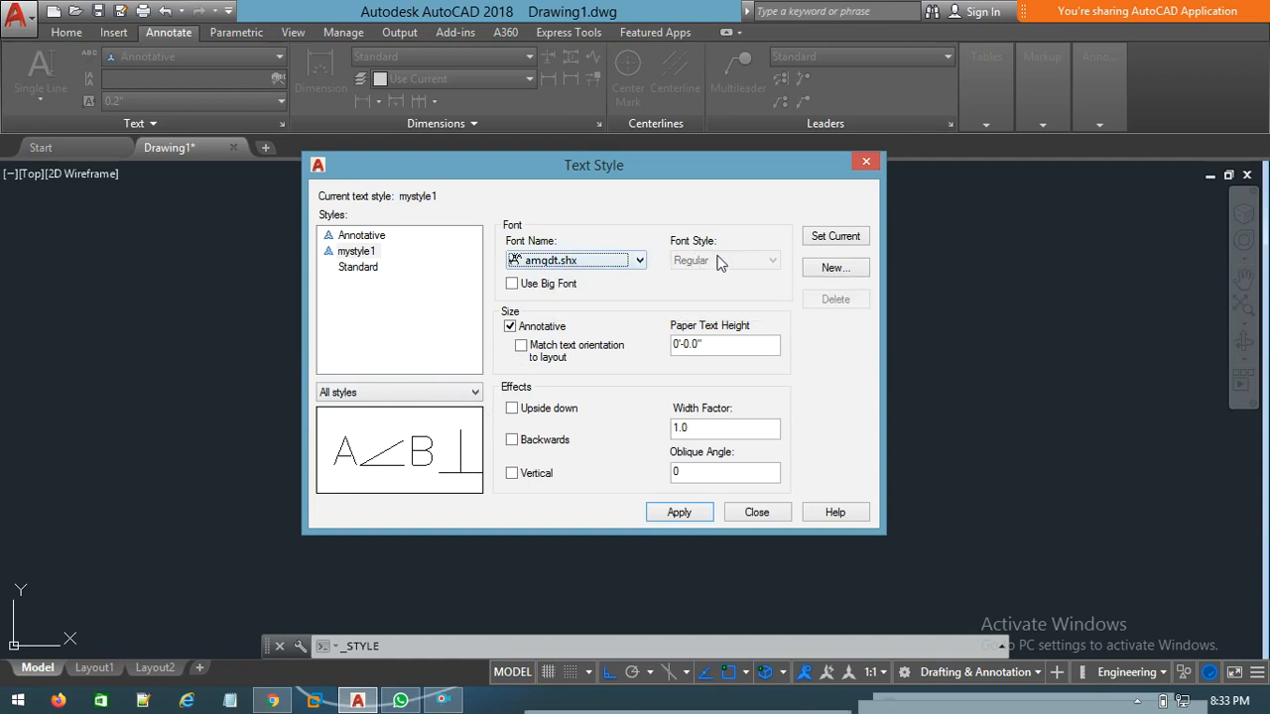
- Try Arrows1 as the font of the mystyle1 text style and check its available font styles
click(640, 261)
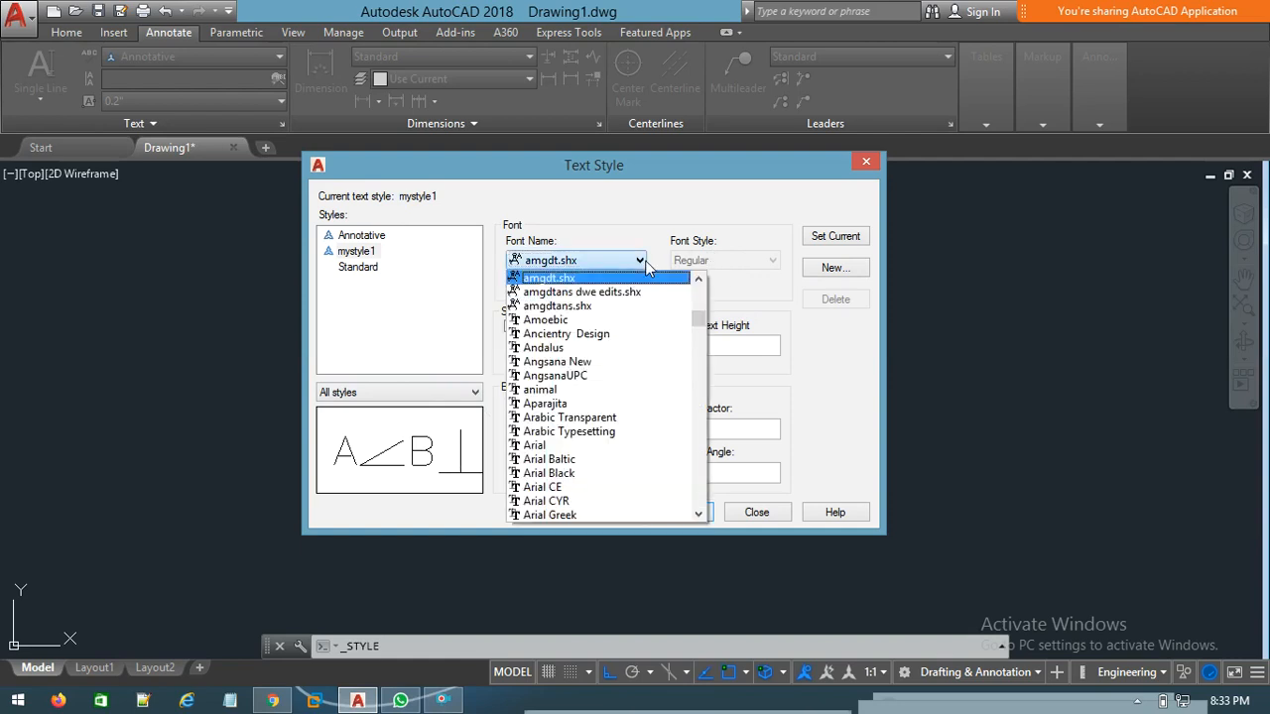
scroll(601, 429, up, 3)
scroll(565, 476, down, 3)
scroll(566, 476, down, 5)
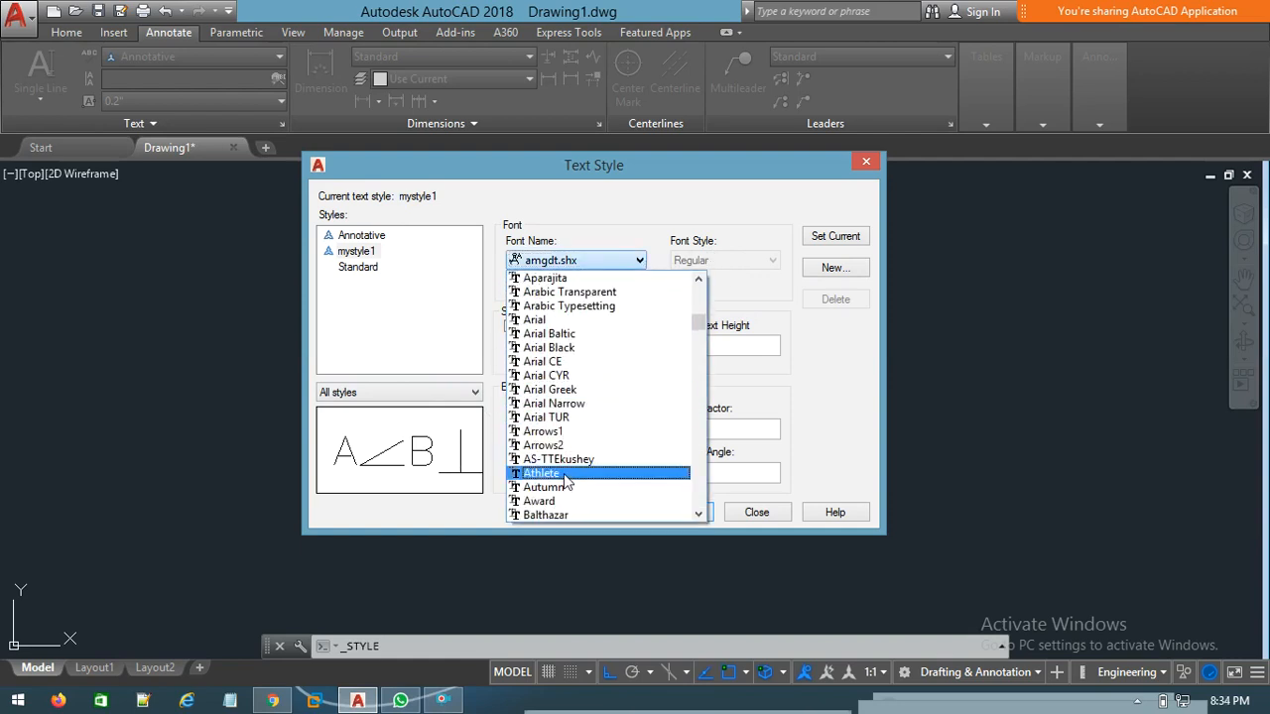
click(575, 434)
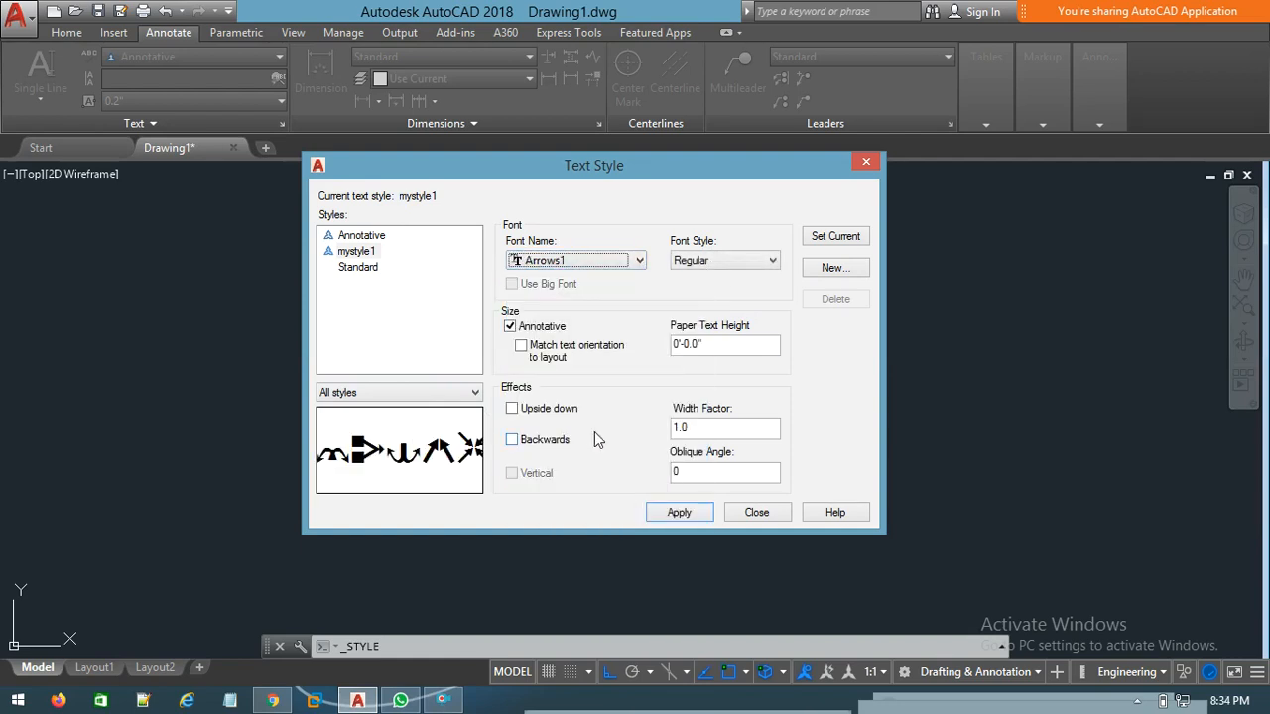
click(719, 263)
click(607, 270)
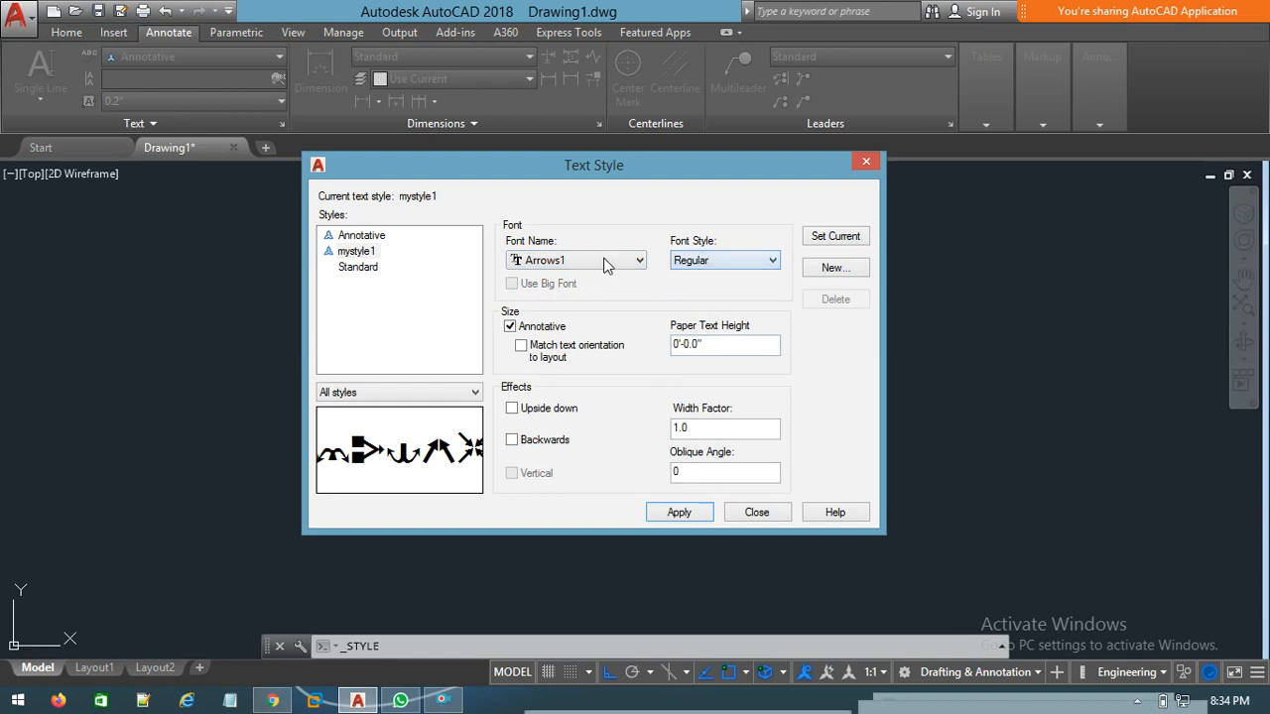
click(640, 260)
scroll(603, 337, up, 5)
scroll(603, 338, up, 15)
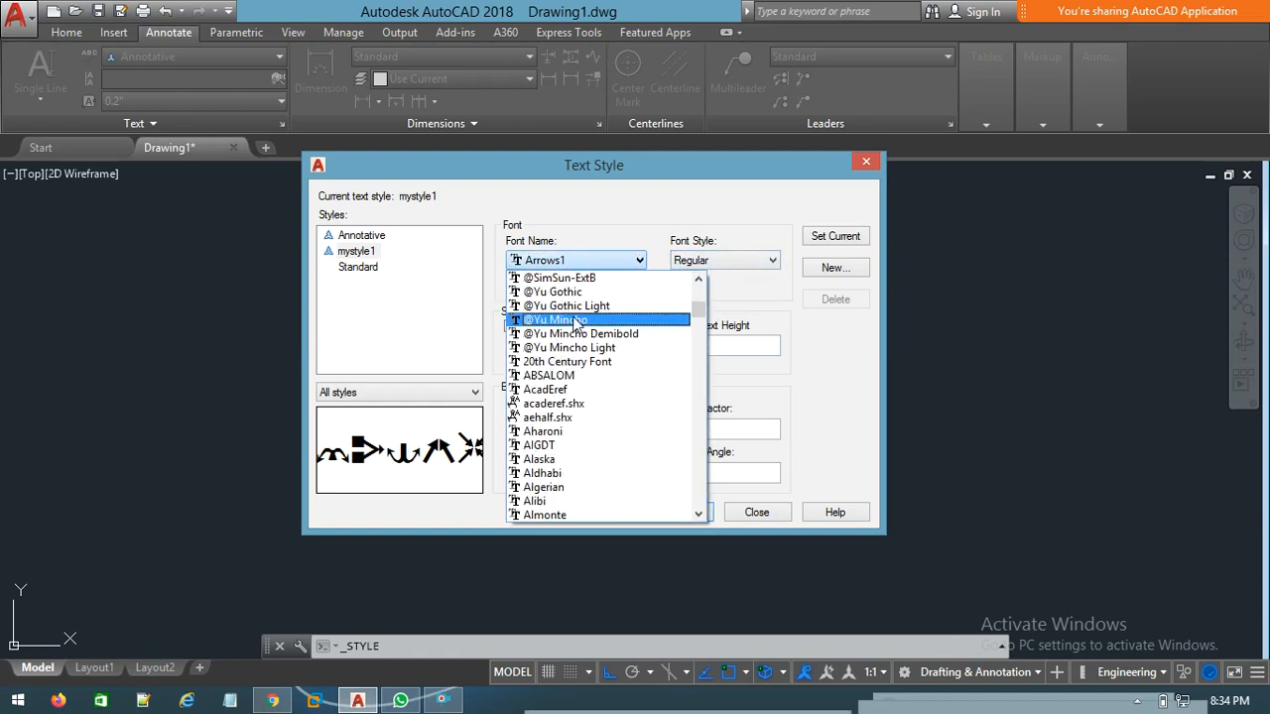
scroll(607, 288, up, 5)
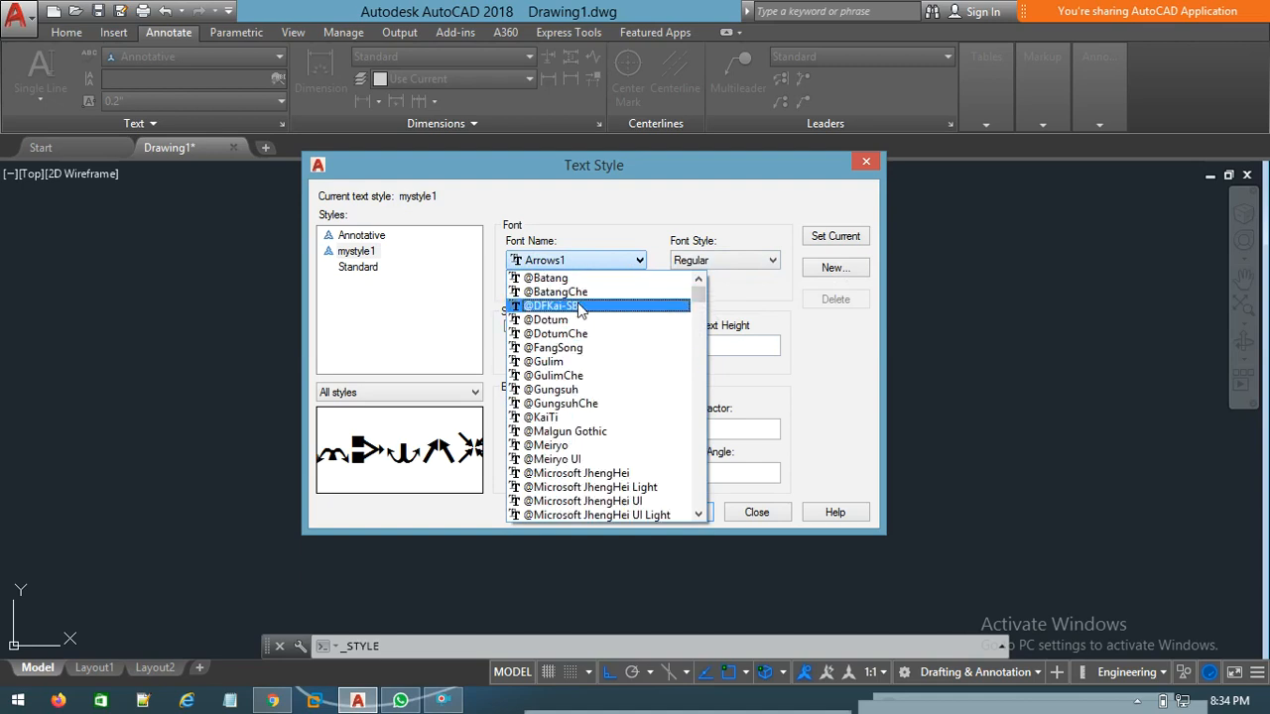
click(601, 278)
click(725, 260)
click(609, 268)
- Set the font of the mystyle1 text style to Arial
click(640, 260)
scroll(621, 298, down, 3)
scroll(610, 387, up, 3)
scroll(640, 397, down, 10)
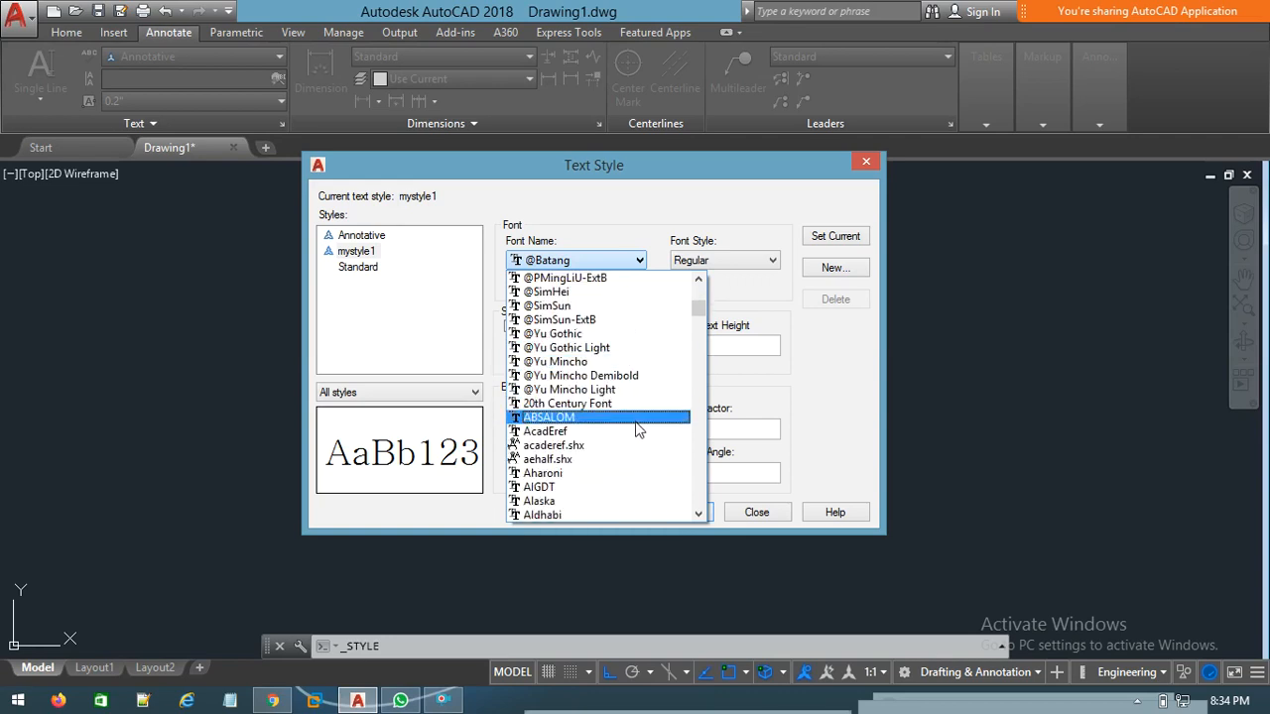
scroll(565, 472, down, 8)
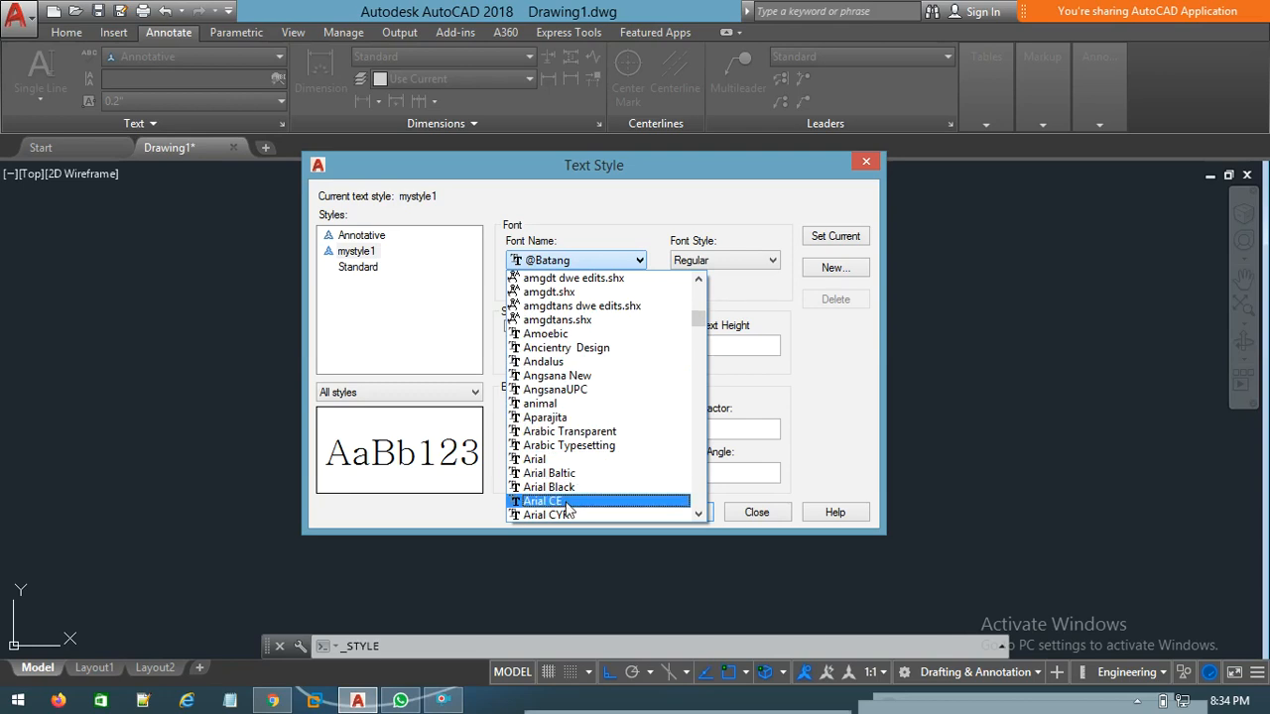
click(548, 460)
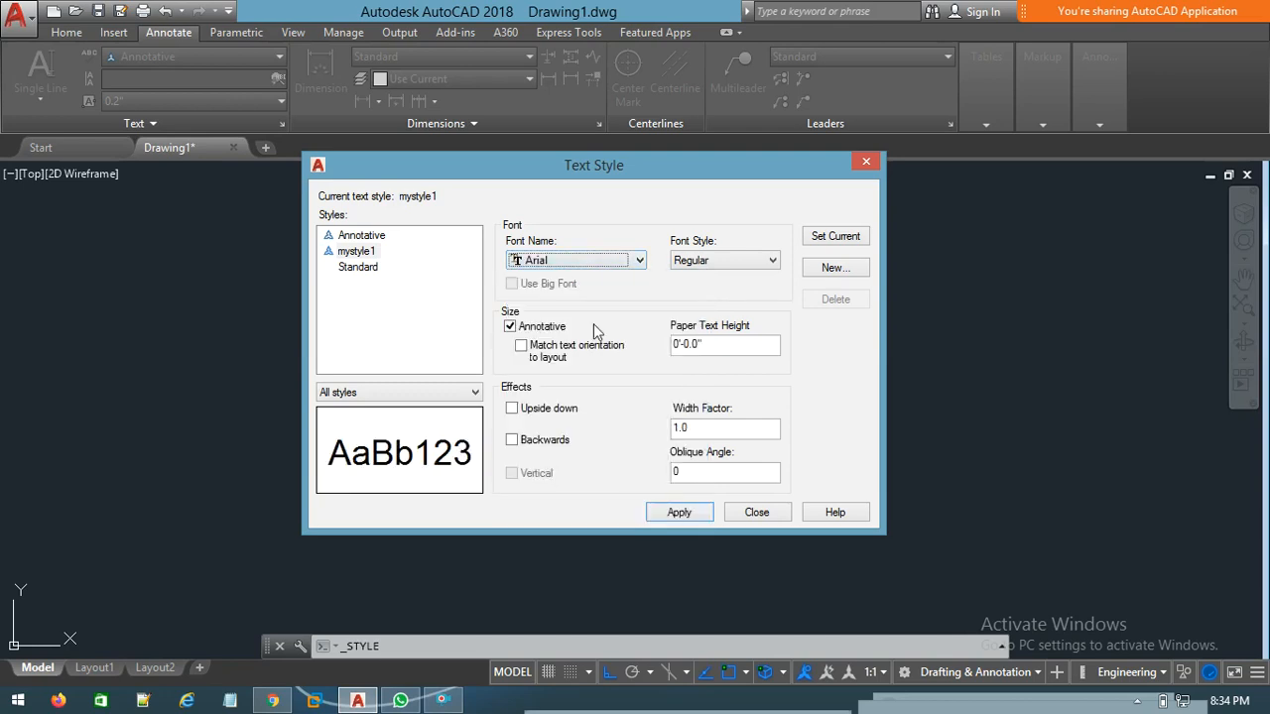
- Try the Bold, Bold Italic and Italic font styles of Arial, and set the font style back to Regular
click(726, 264)
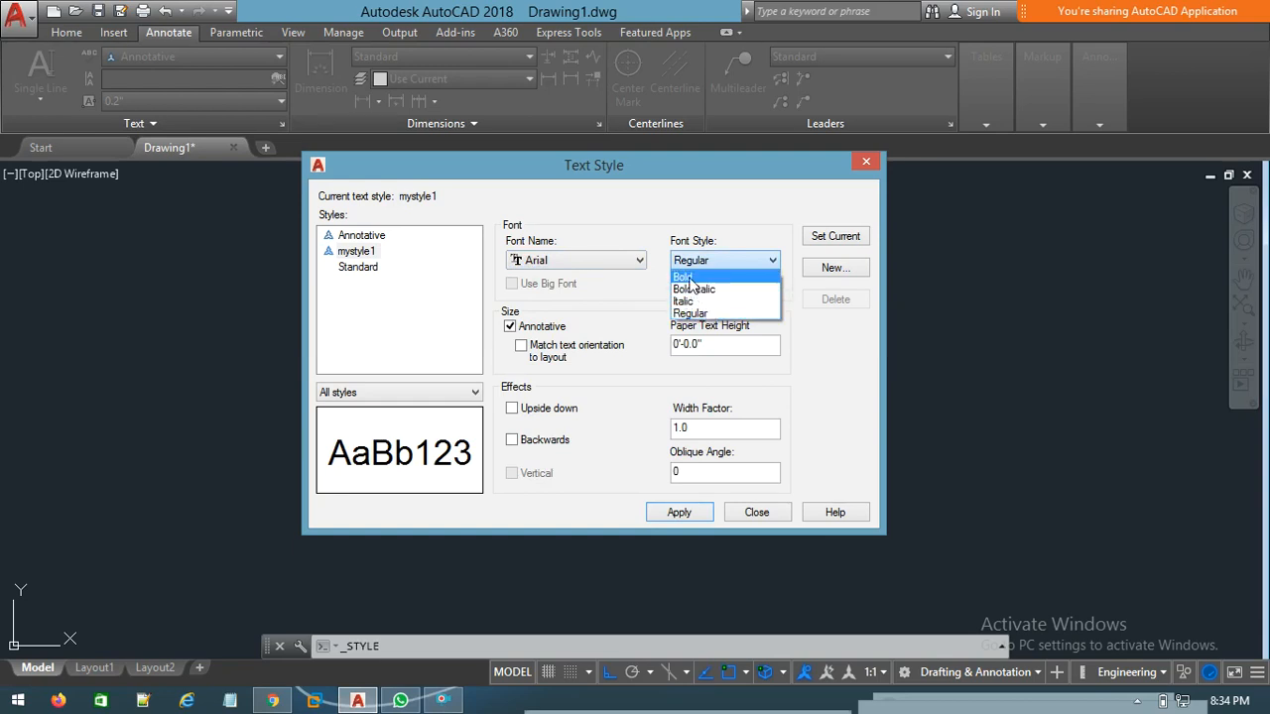
click(690, 278)
click(706, 264)
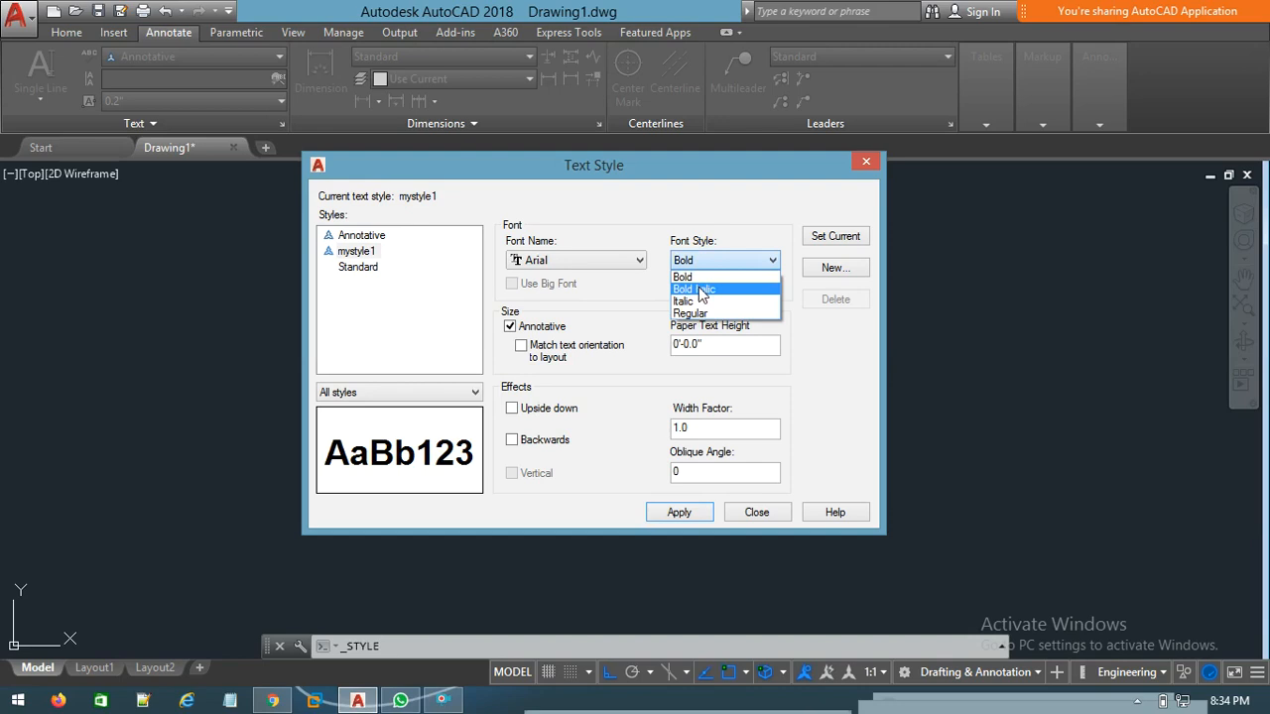
click(699, 287)
click(724, 264)
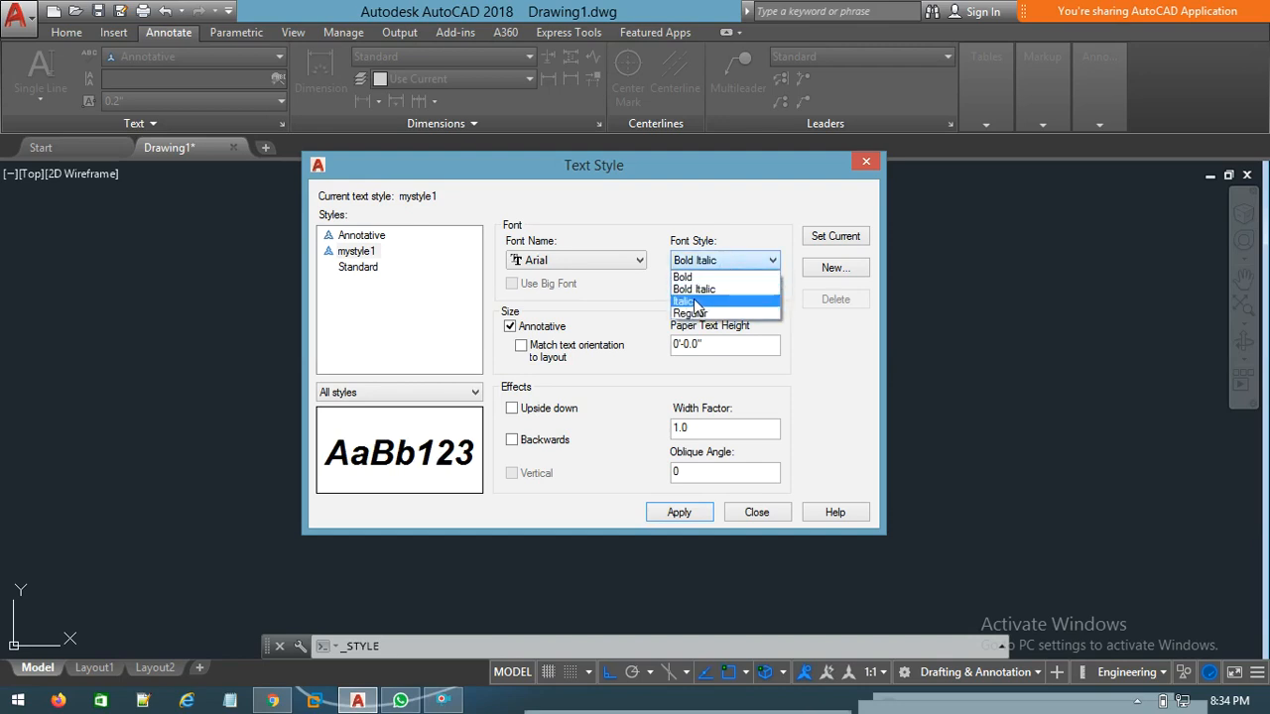
click(694, 302)
click(714, 264)
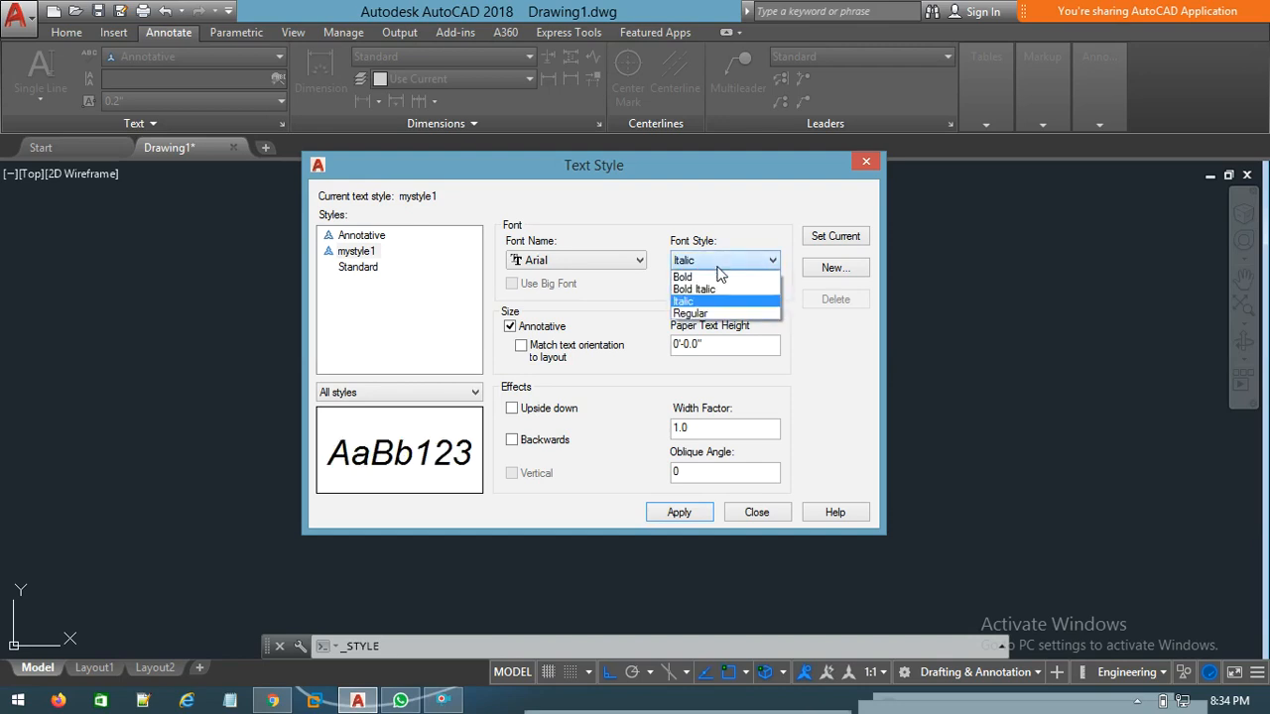
click(705, 313)
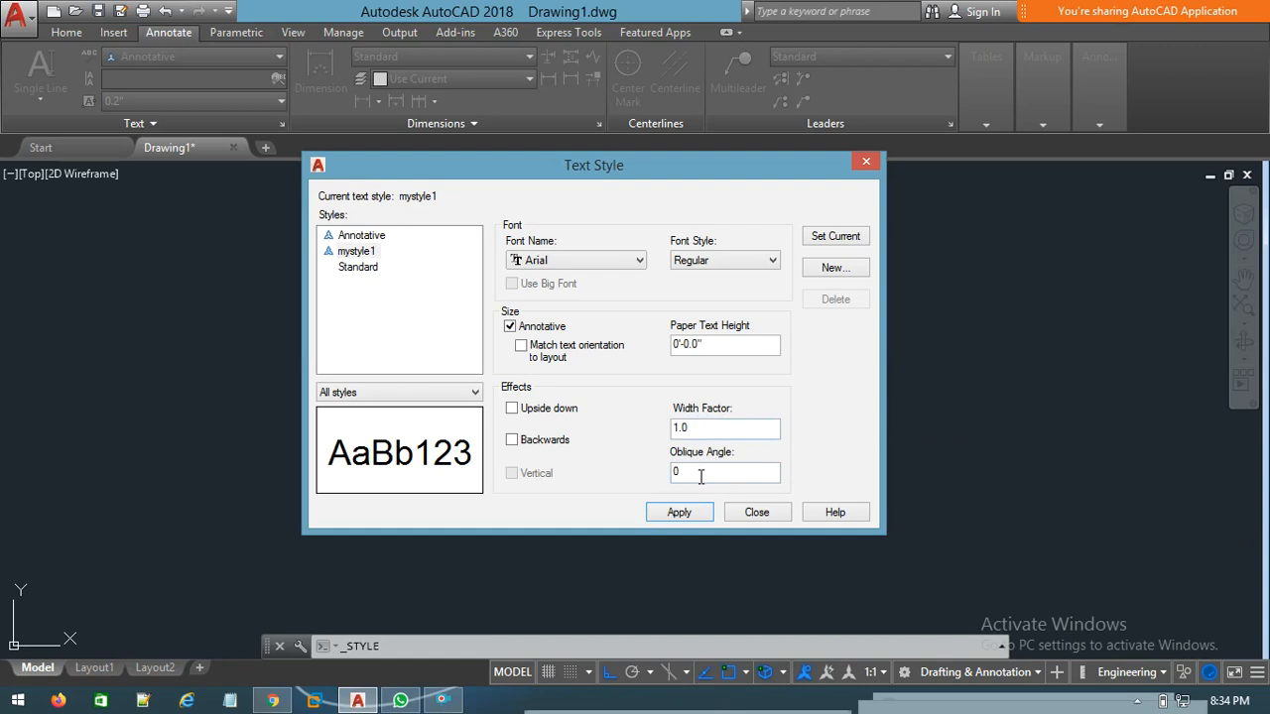
- Try oblique angles of 4 and 9 for the mystyle1 text style, and set the angle back to 0
drag(693, 475, 657, 480)
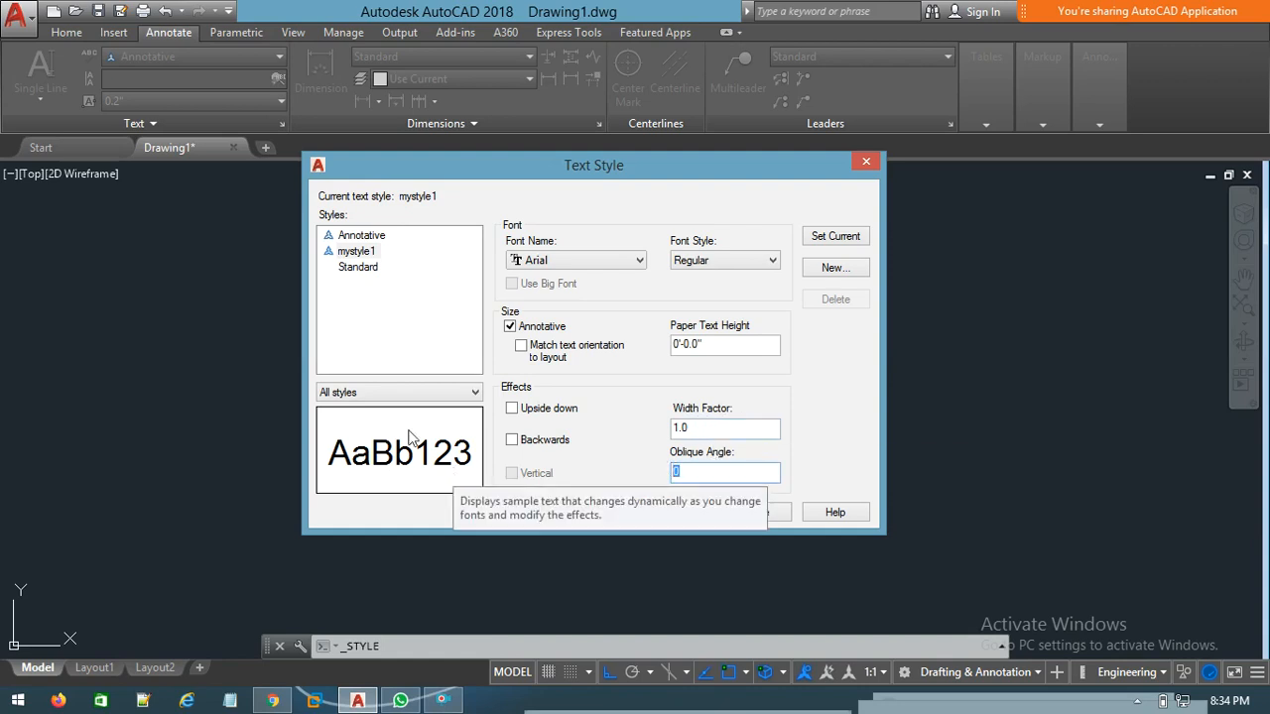
text(4)
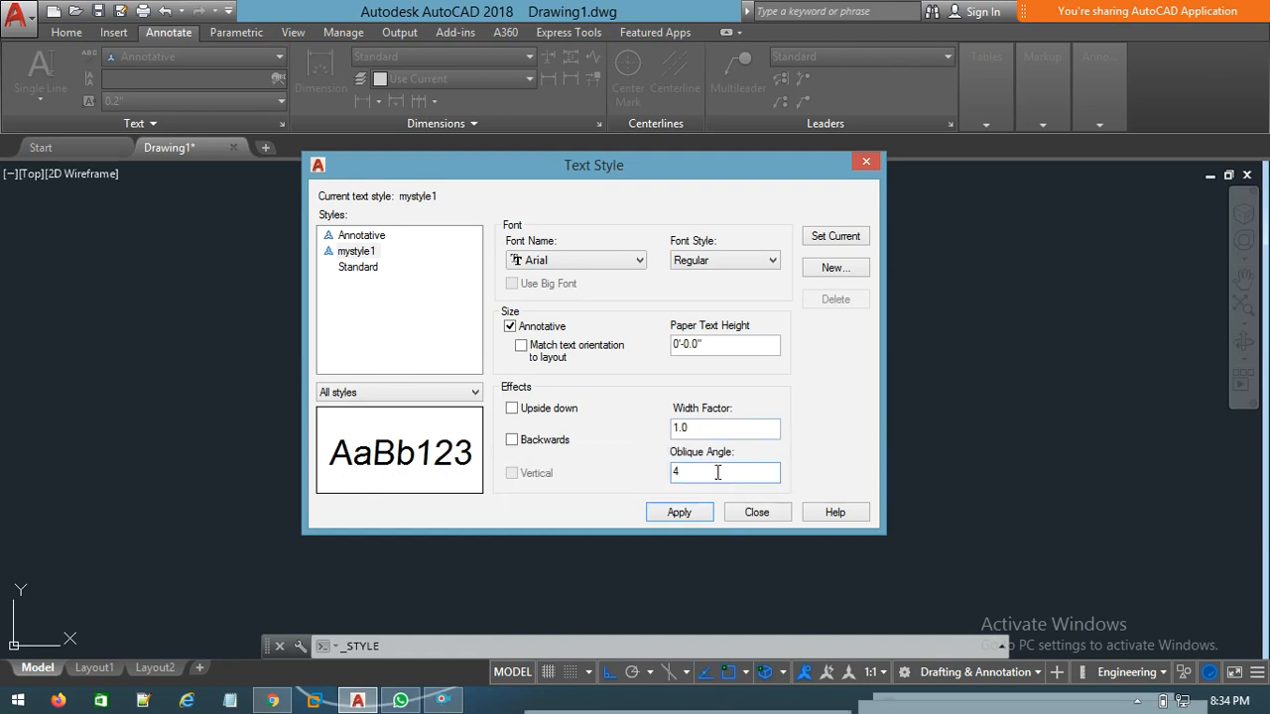
text(9)
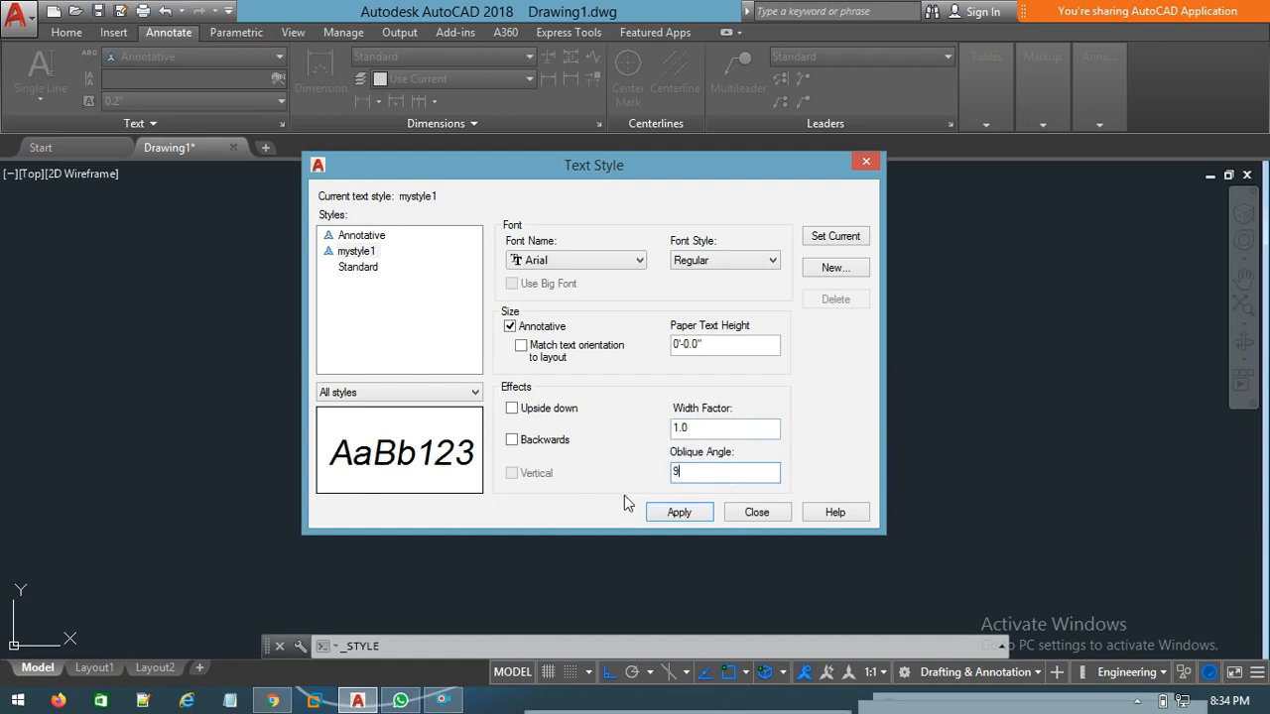
text(0)
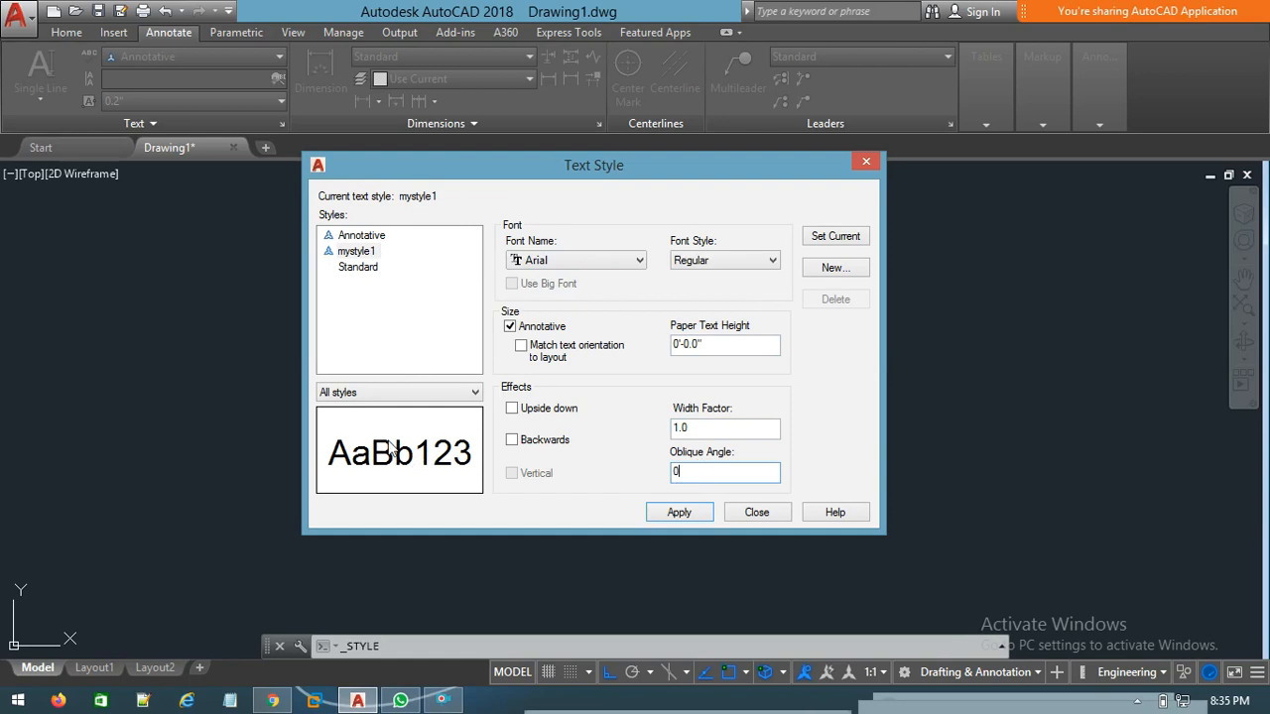
- Select mystyle1 in the styles list and try Arial TUR as its font
click(356, 253)
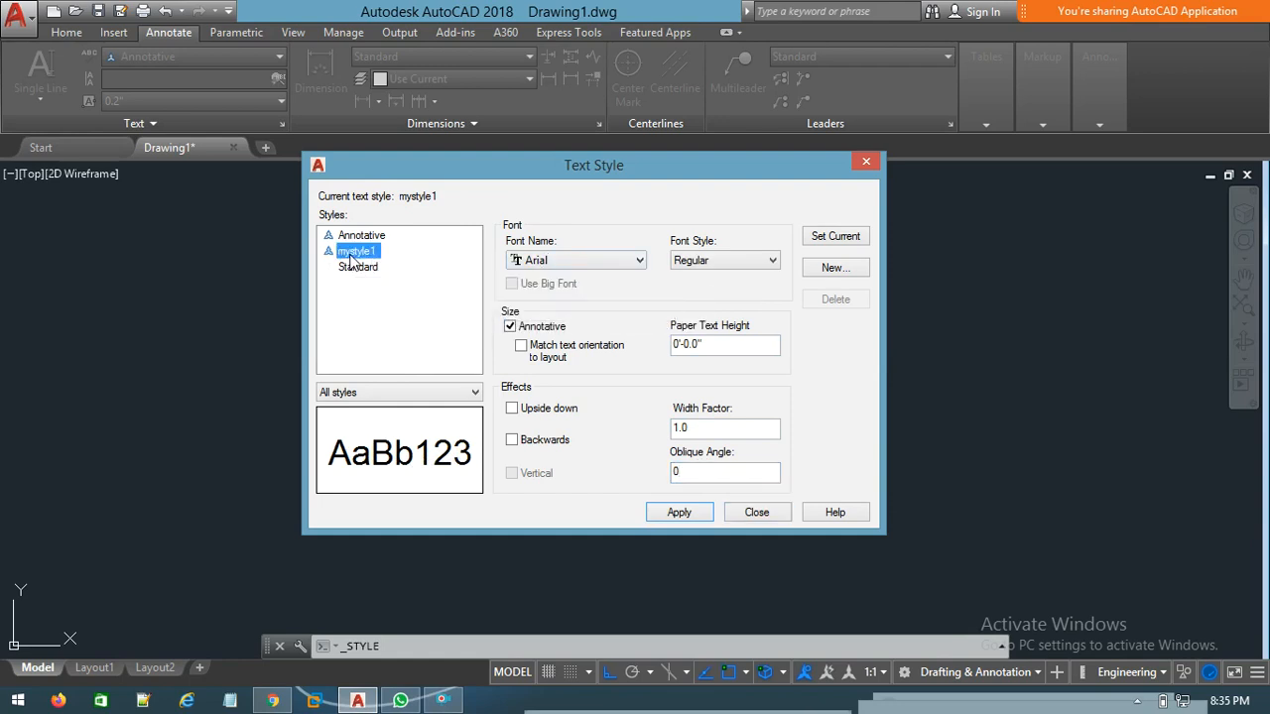
click(591, 260)
click(593, 260)
click(591, 260)
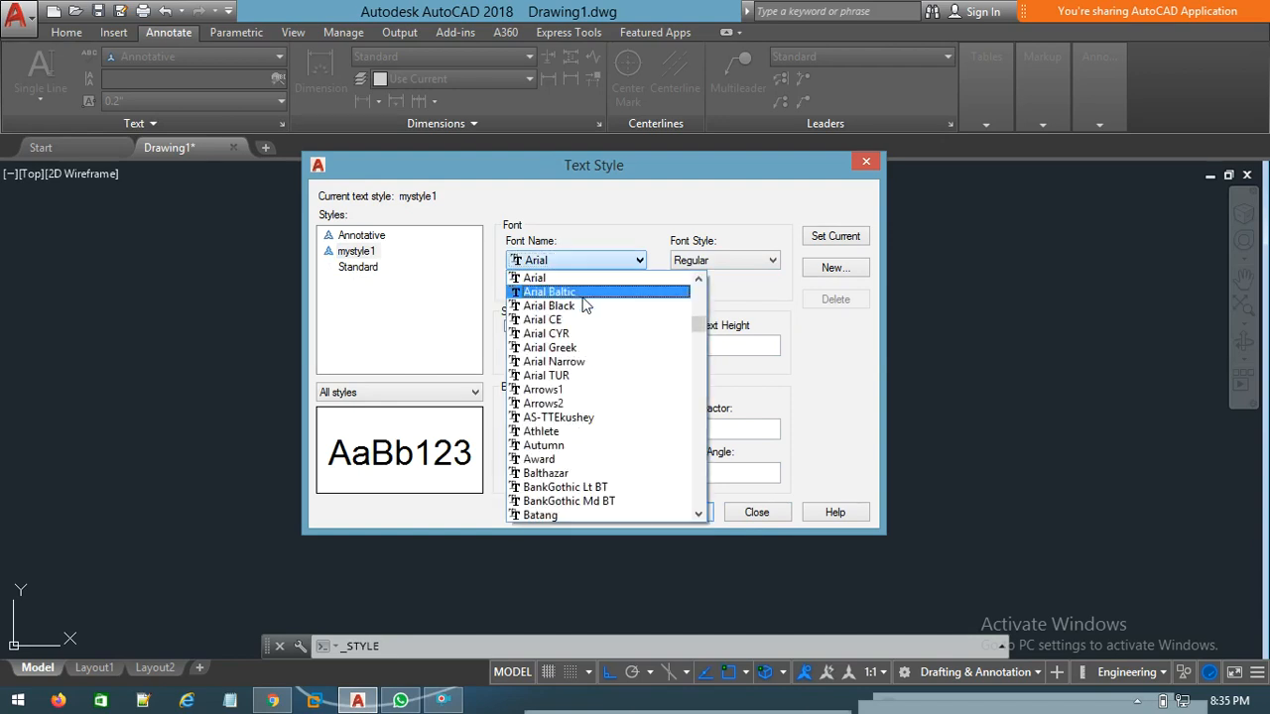
click(577, 377)
- Set the font of the mystyle1 text style to BATAVIA and apply the change
click(586, 260)
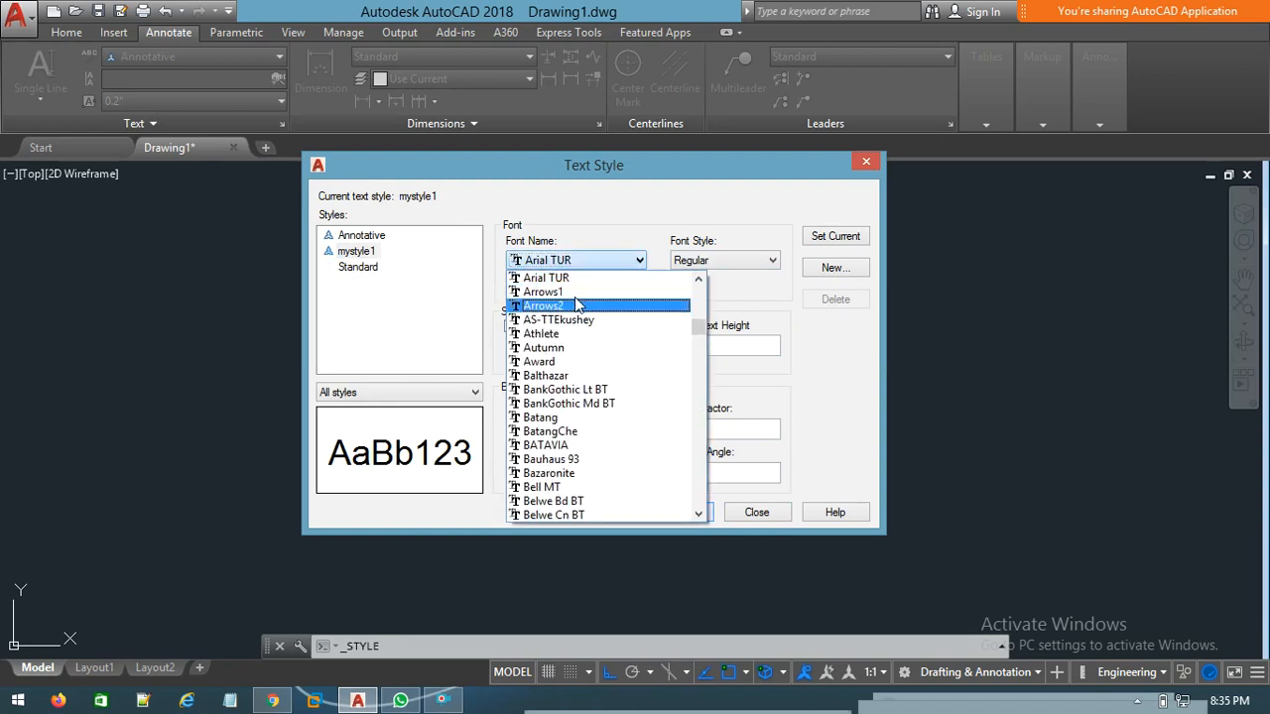
click(566, 445)
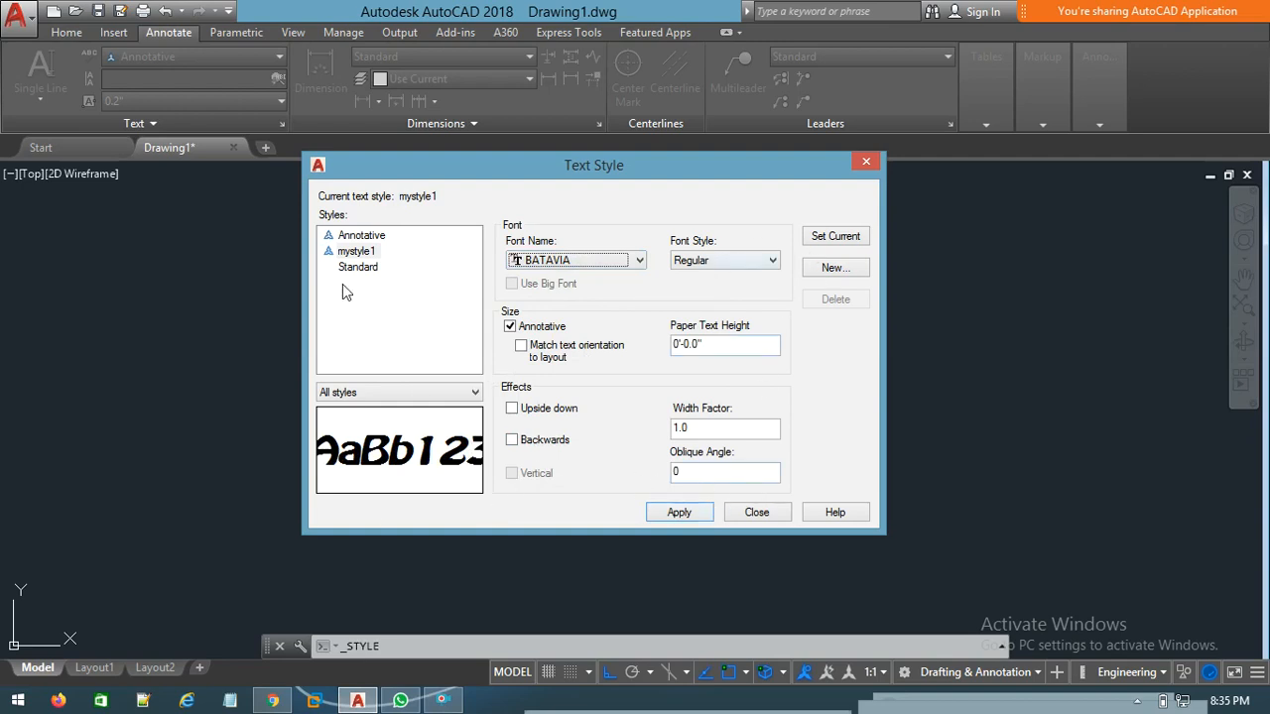
click(354, 252)
click(684, 514)
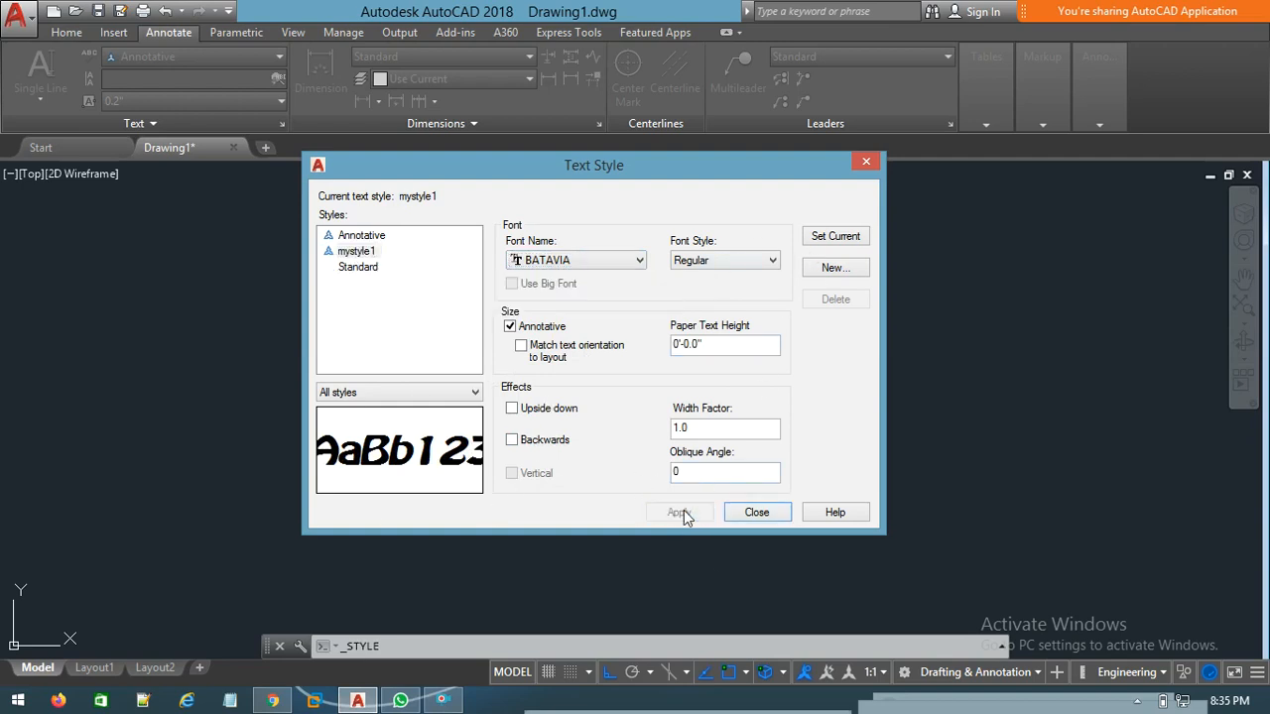
click(358, 257)
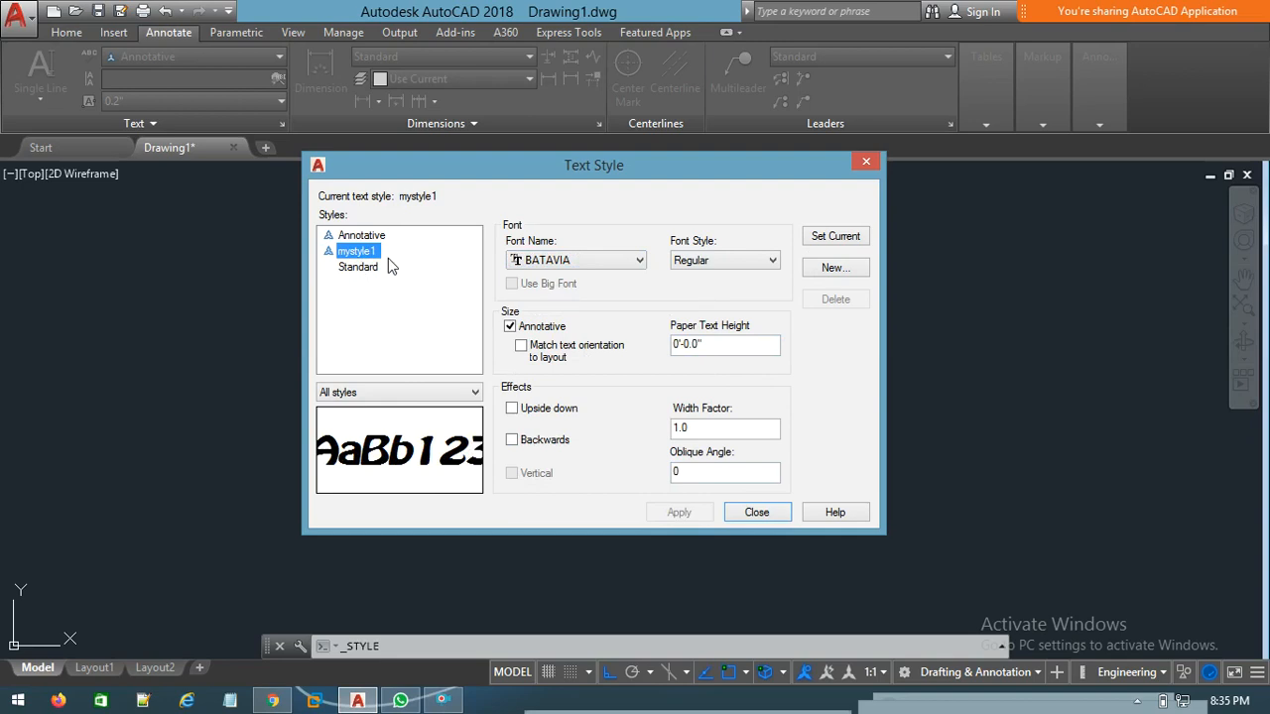
- Make mystyle1 the current text style and close the text style settings
click(844, 242)
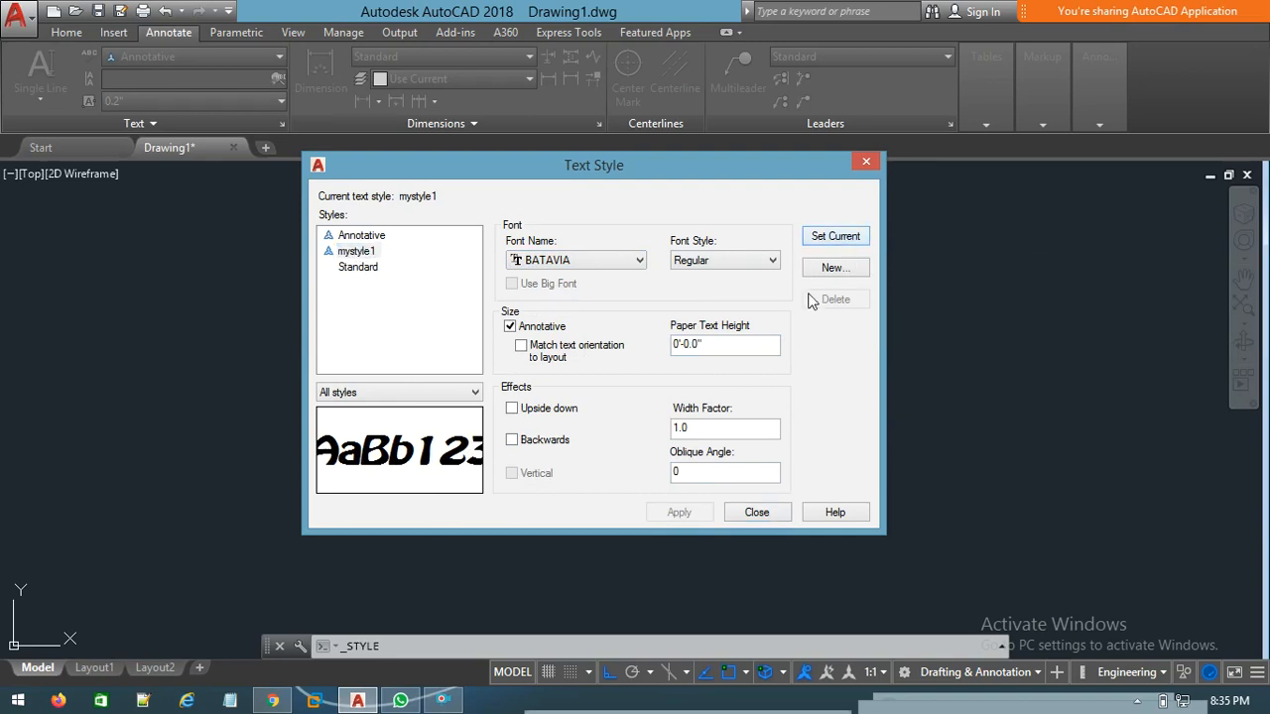
click(757, 514)
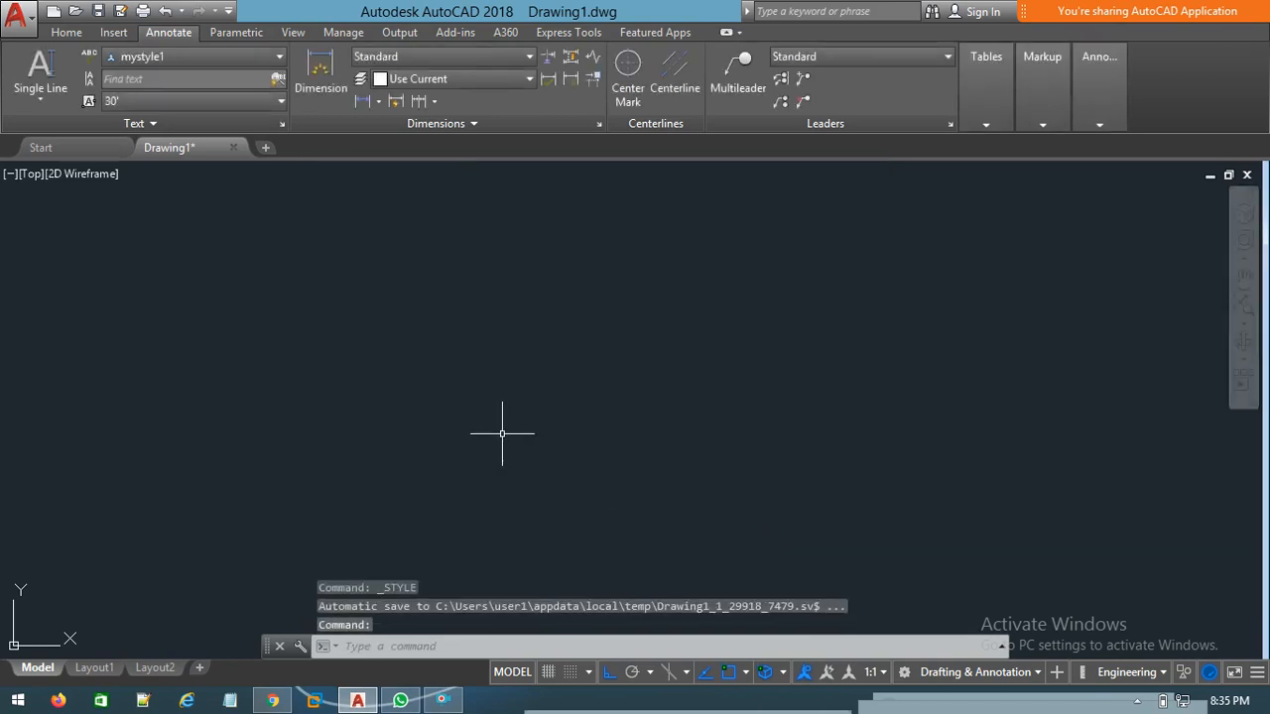
text(dt)
key(Return)
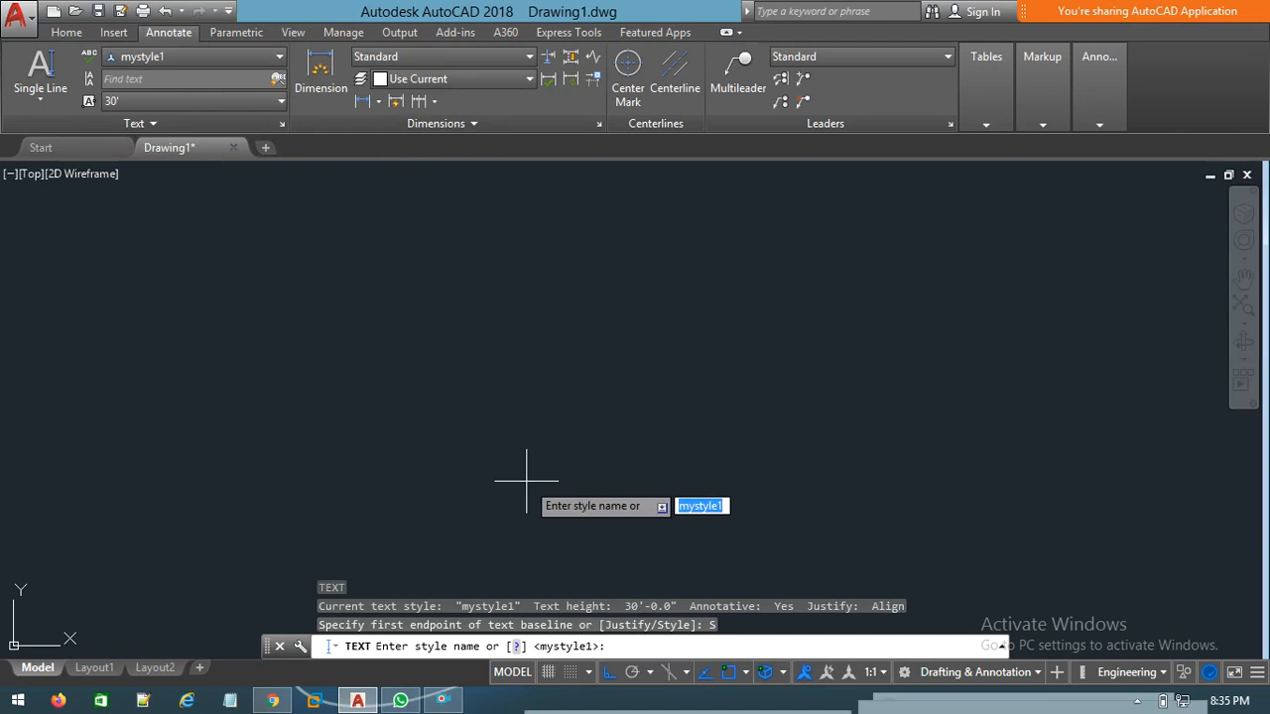
key(Escape)
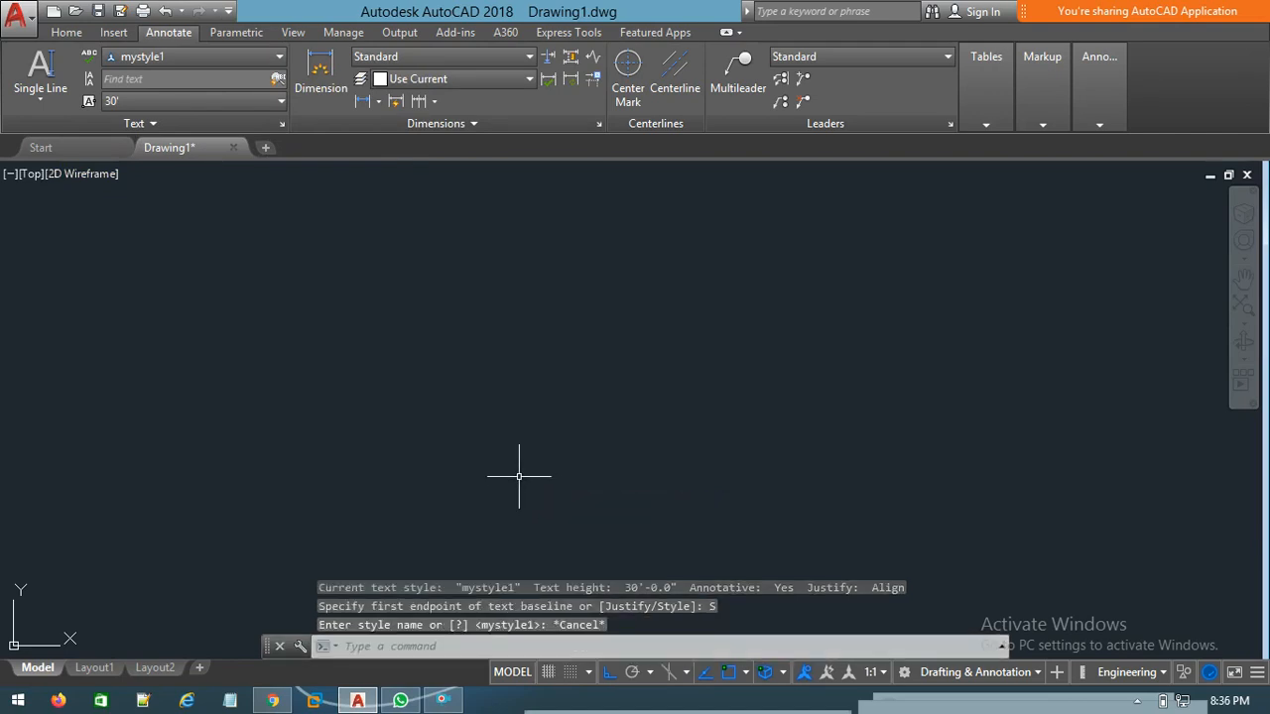
- Try single-line text with Align justification along a horizontal baseline, entering "dataocm" as the text
text(dt)
key(Return)
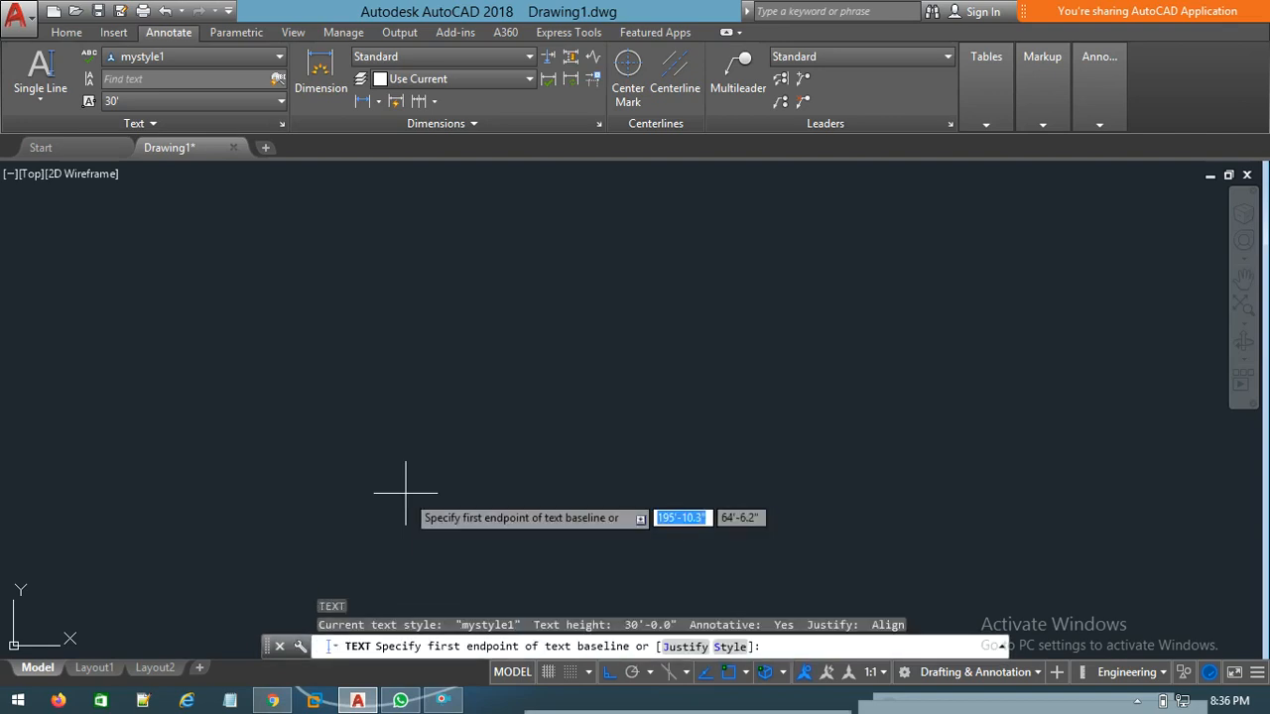
text(j)
key(Return)
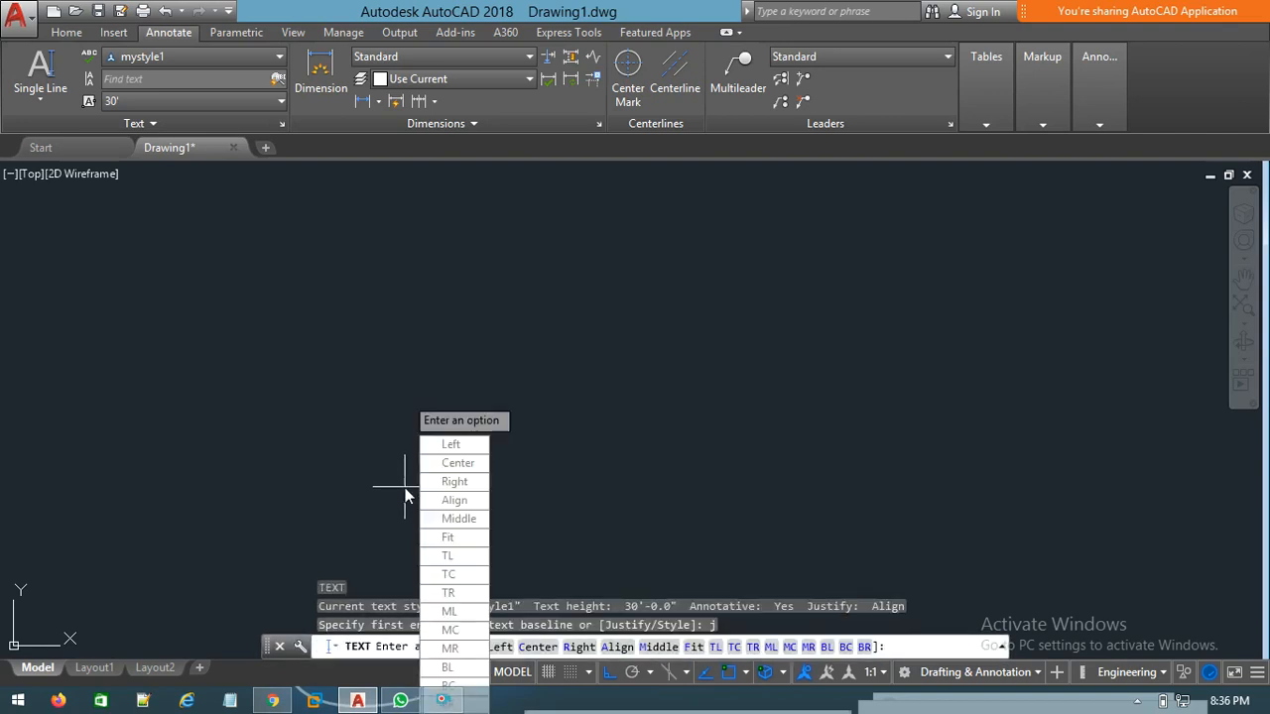
click(458, 500)
click(278, 419)
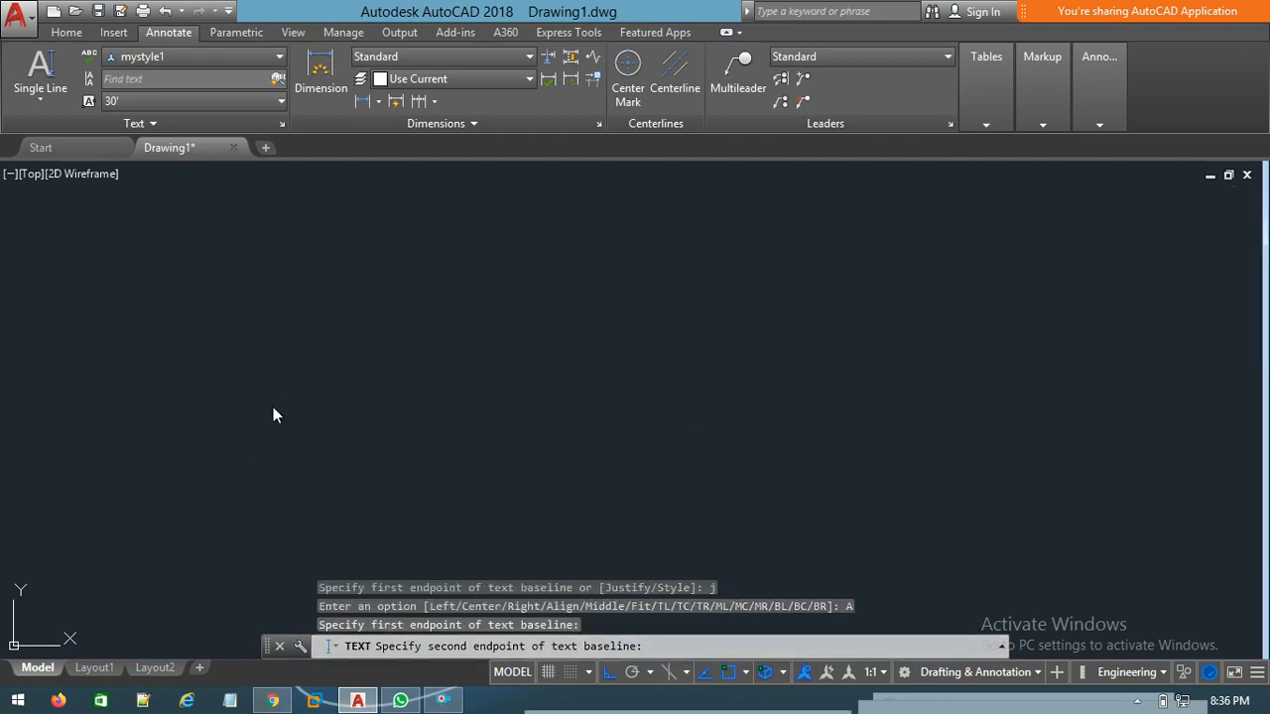
text(dat)
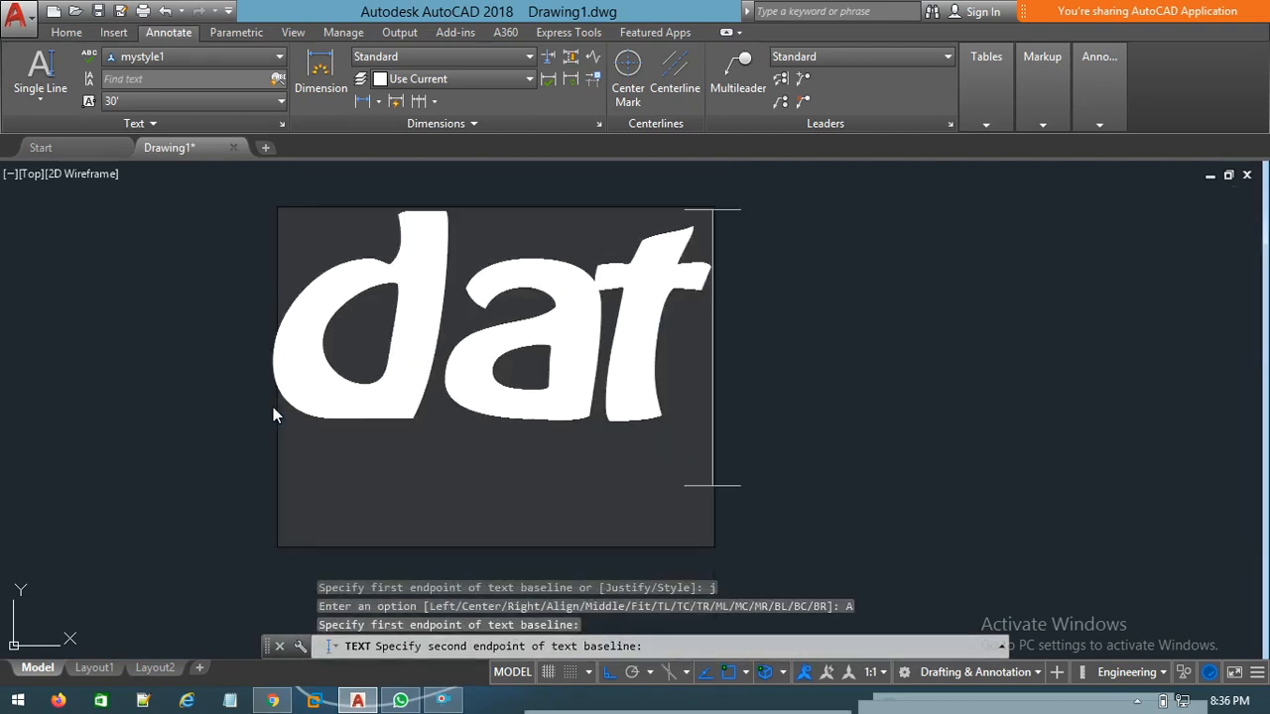
text(aocm)
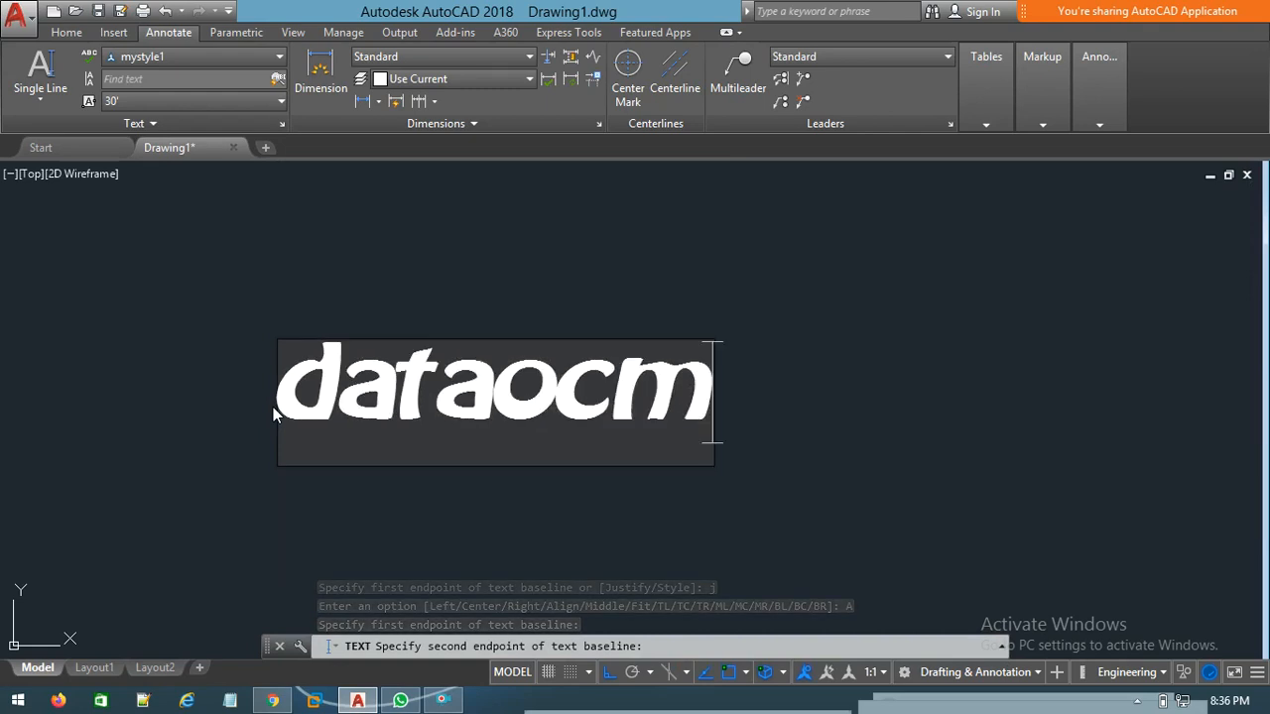
- Erase all characters of the aligned trial text and leave the text command
key(BackSpace)
key(BackSpace)
key(BackSpace)
key(BackSpace)
key(BackSpace)
key(BackSpace)
key(BackSpace)
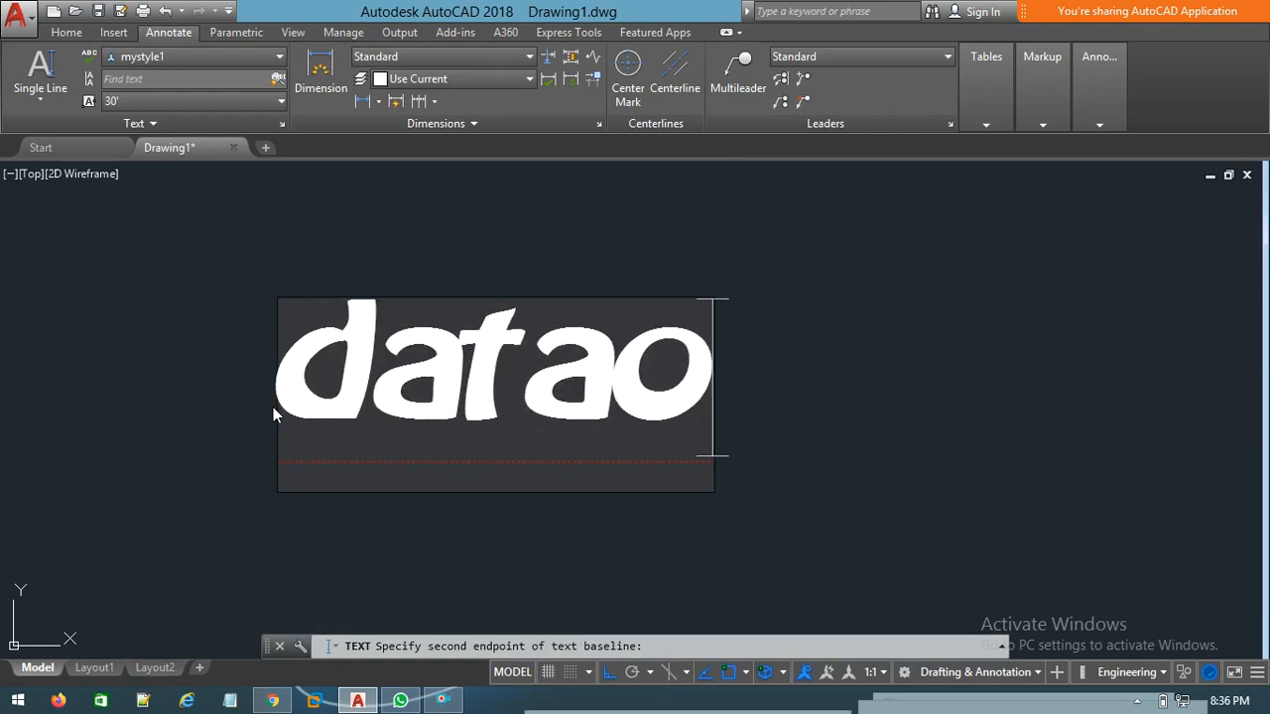
key(Return)
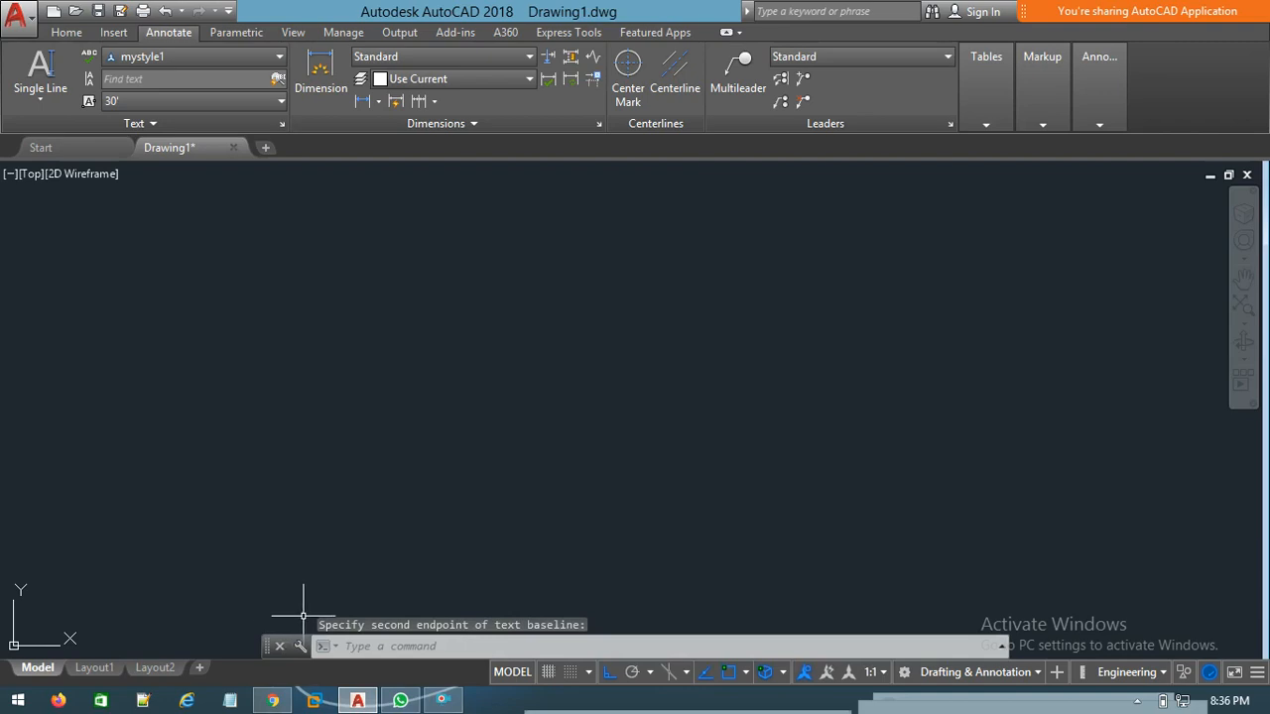
key(Escape)
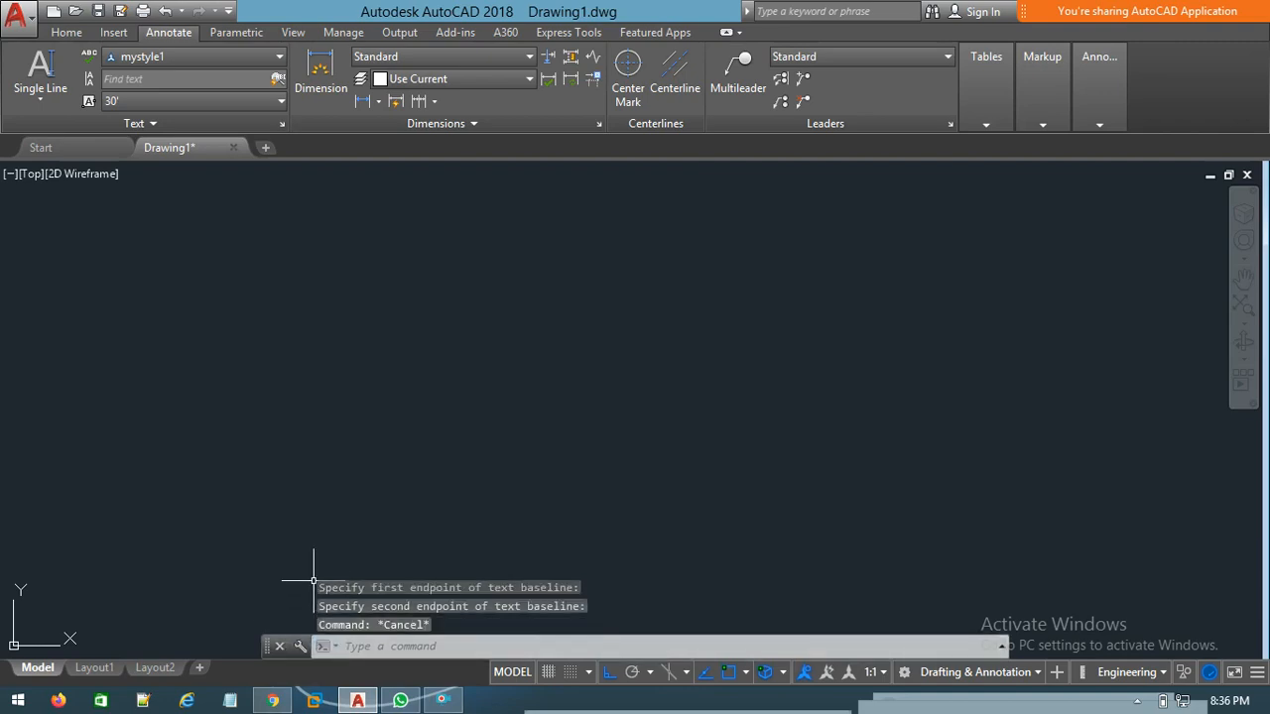
key(Escape)
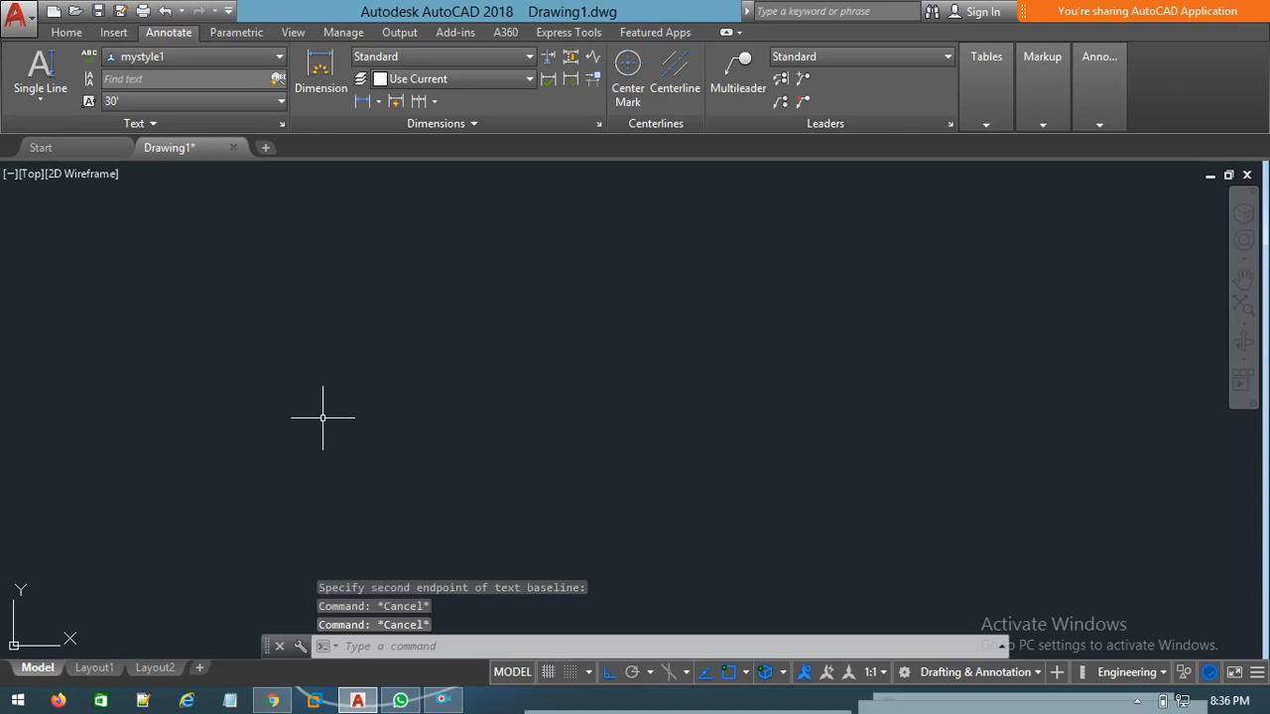
key(Escape)
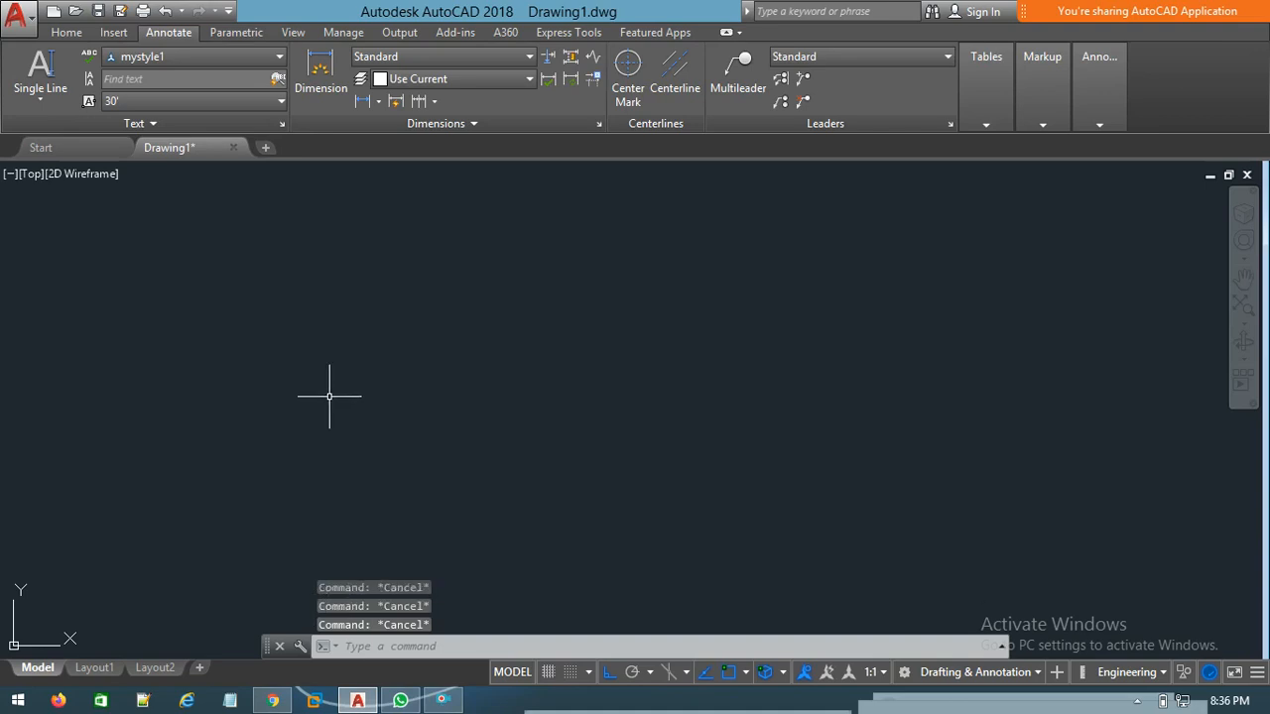
- Start single-line text with Fit justification on a horizontal baseline in the middle of the drawing area, with a paper height of 20'
text(d)
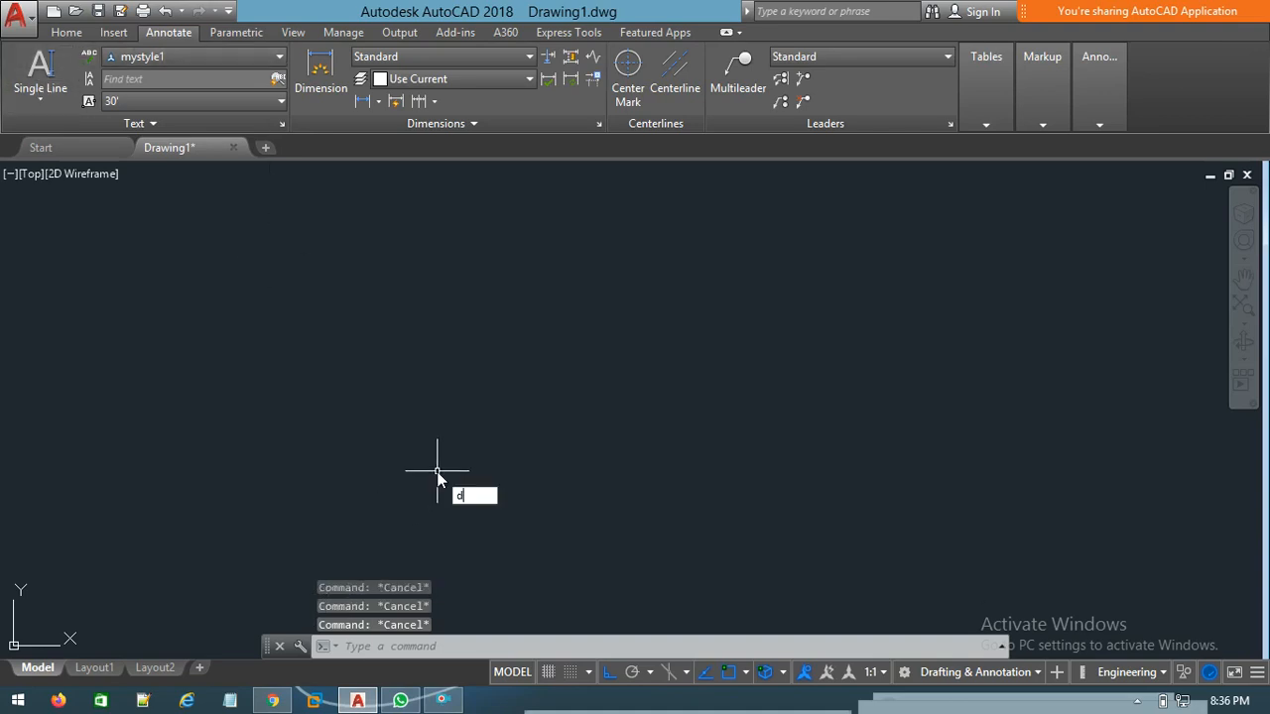
text(t)
key(Return)
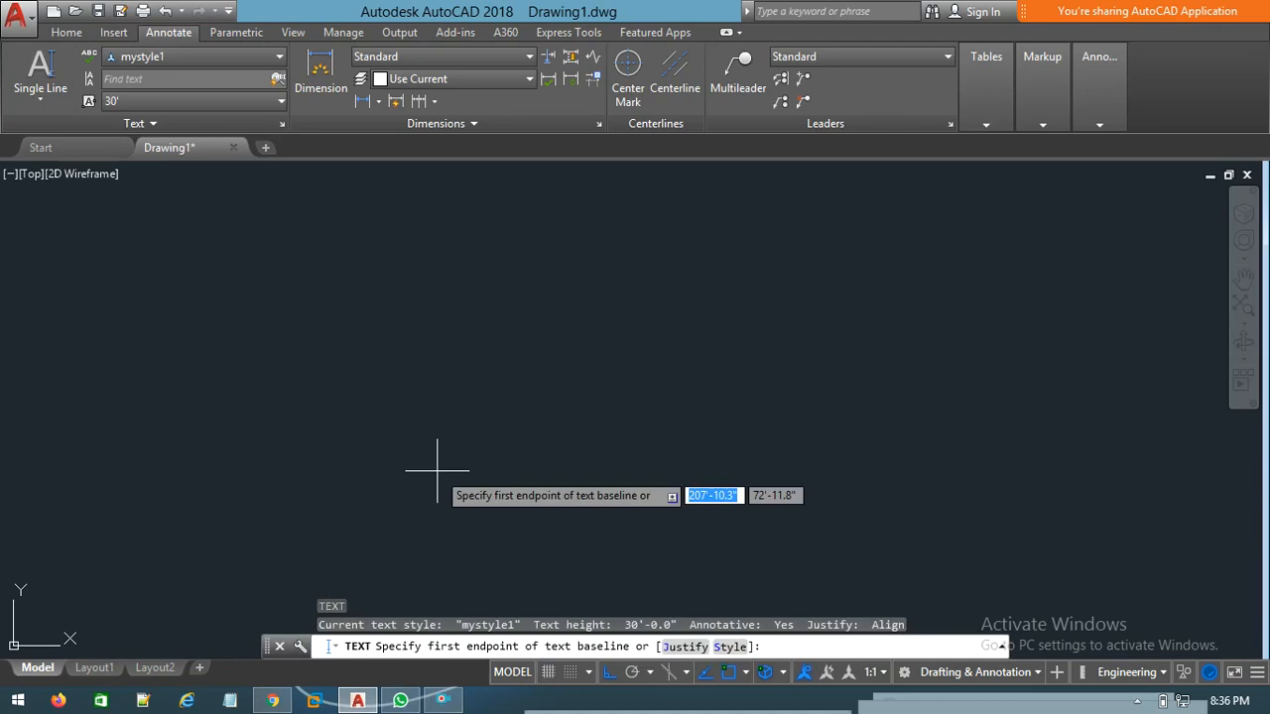
text(j)
key(Return)
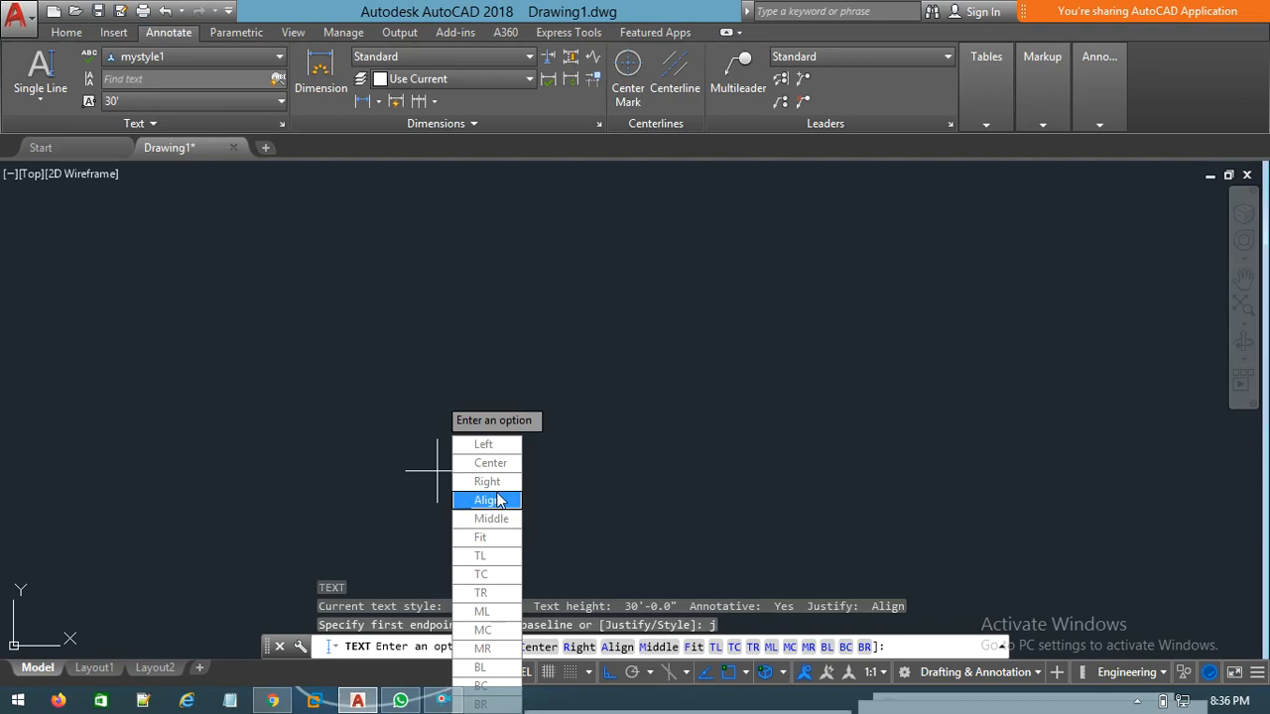
click(490, 538)
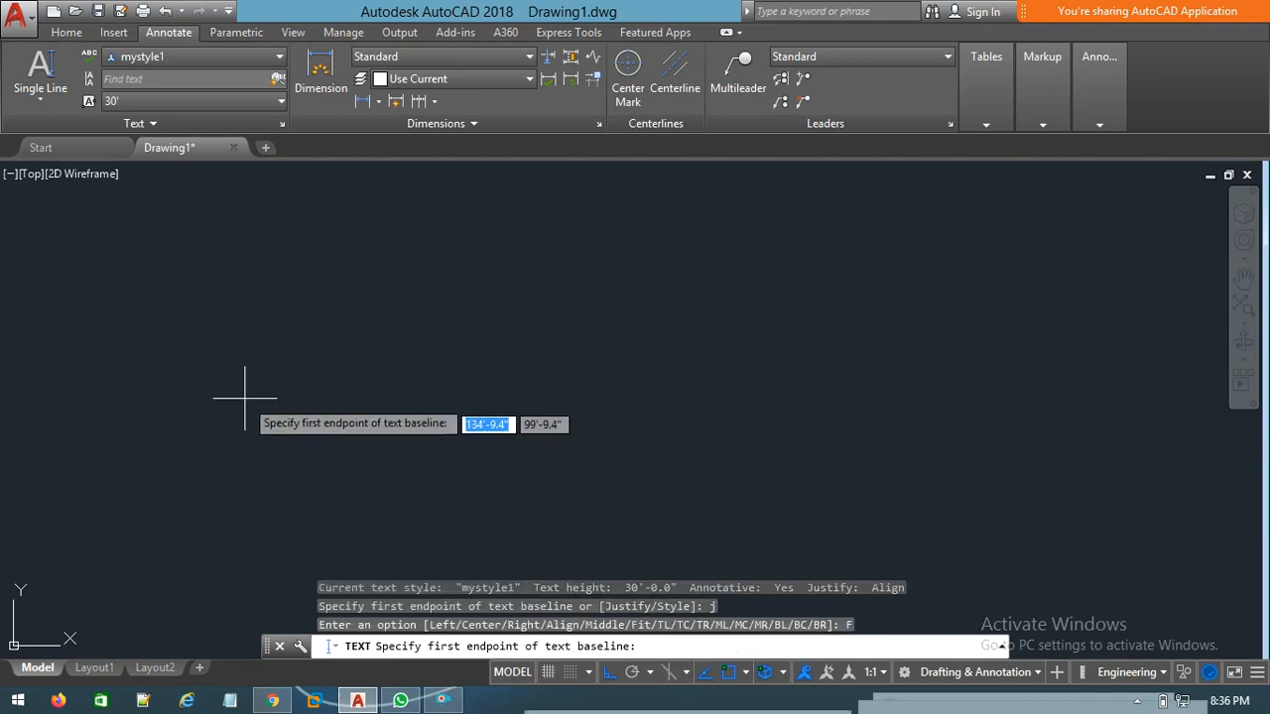
text(20)
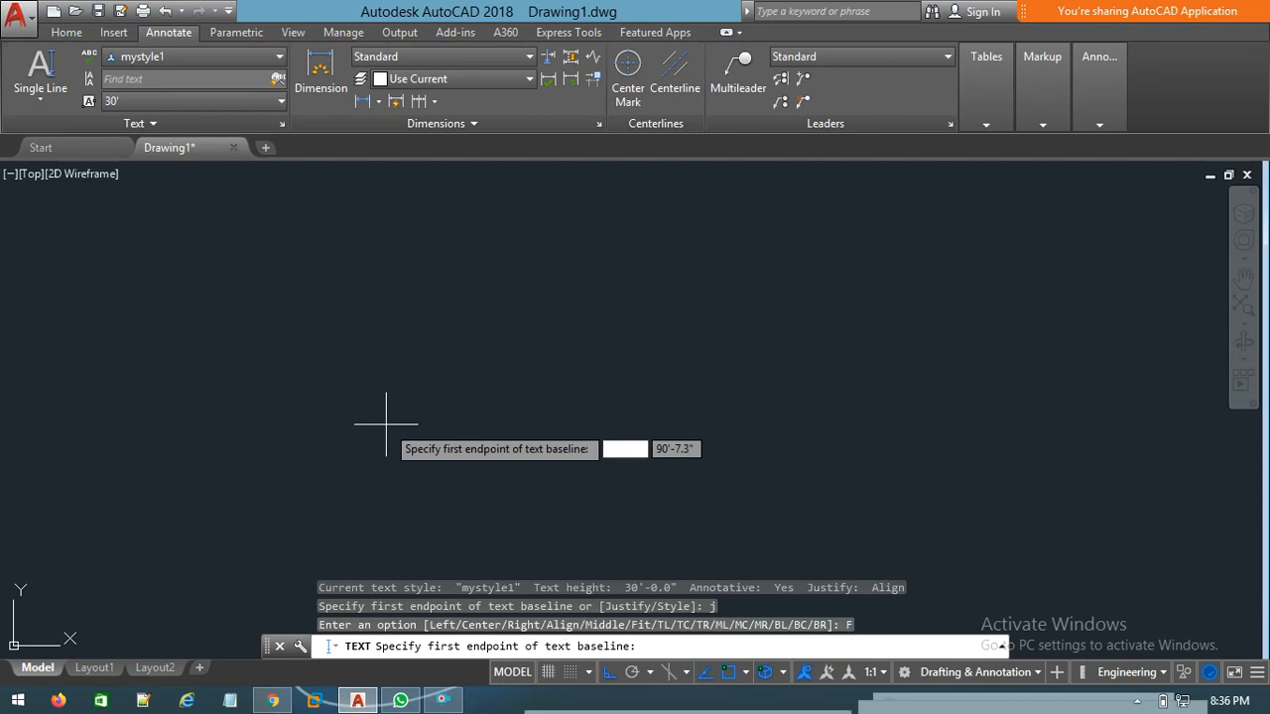
click(371, 419)
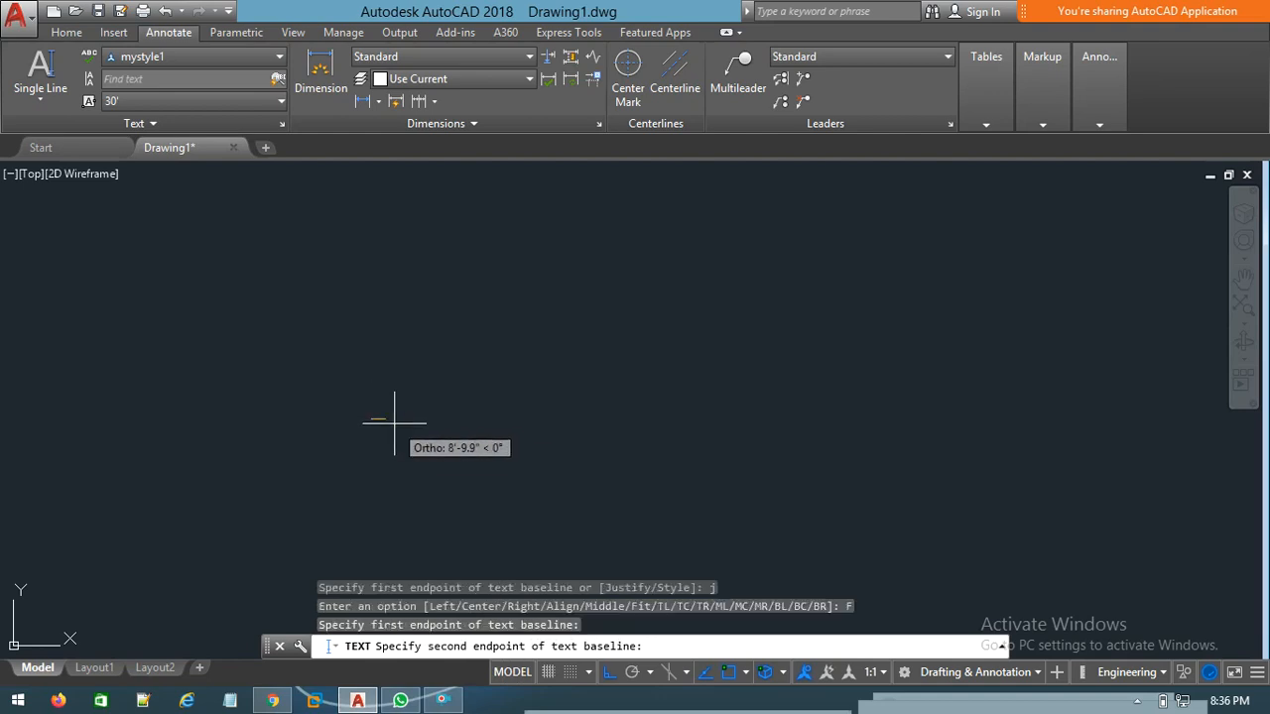
click(669, 420)
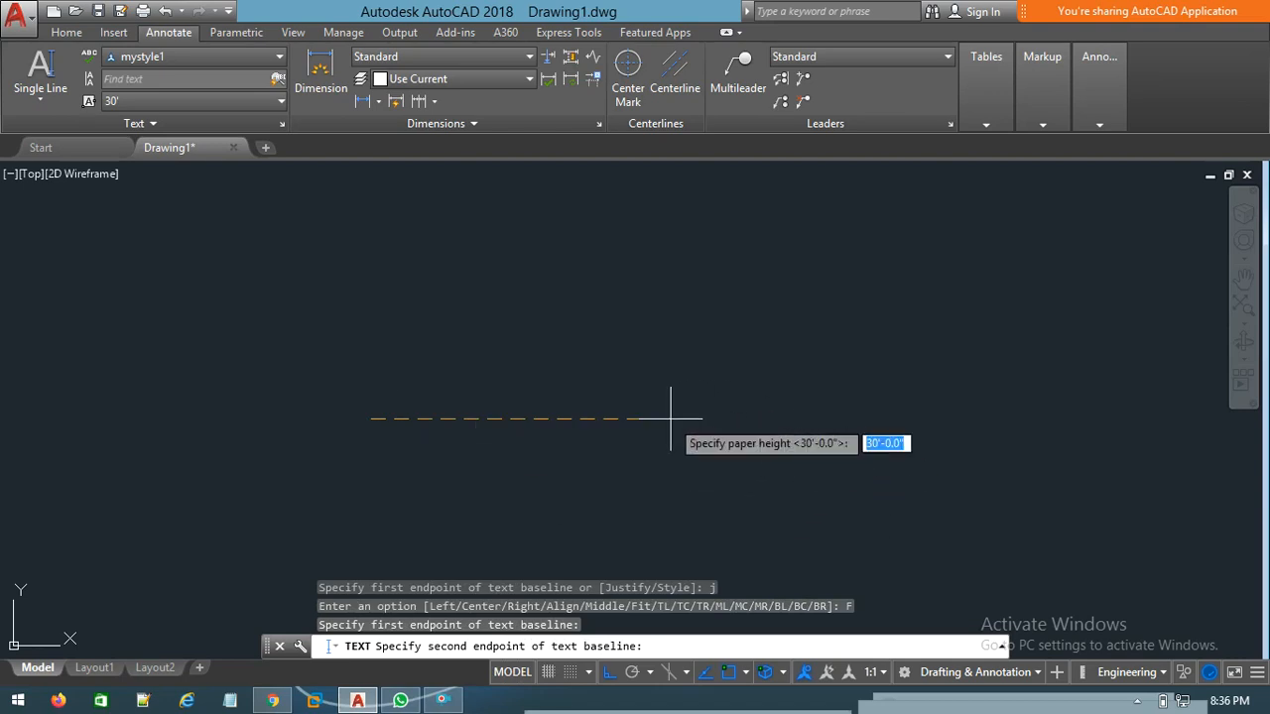
text(20')
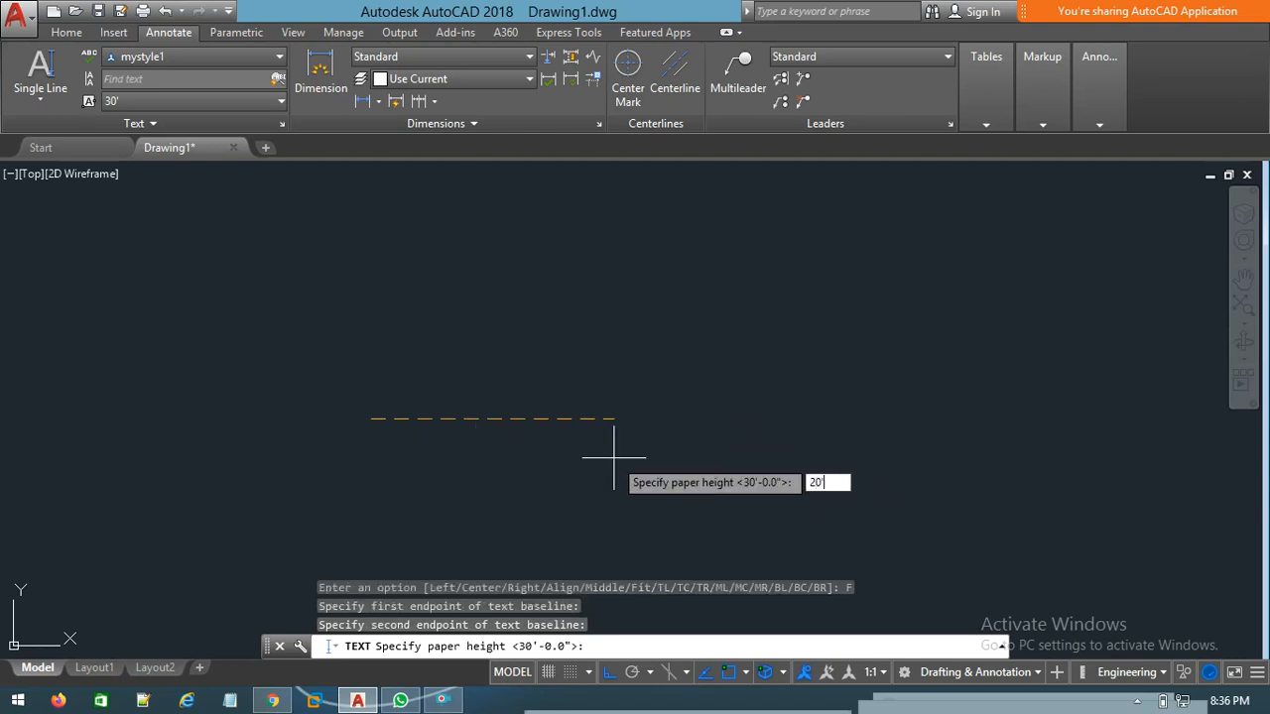
key(Return)
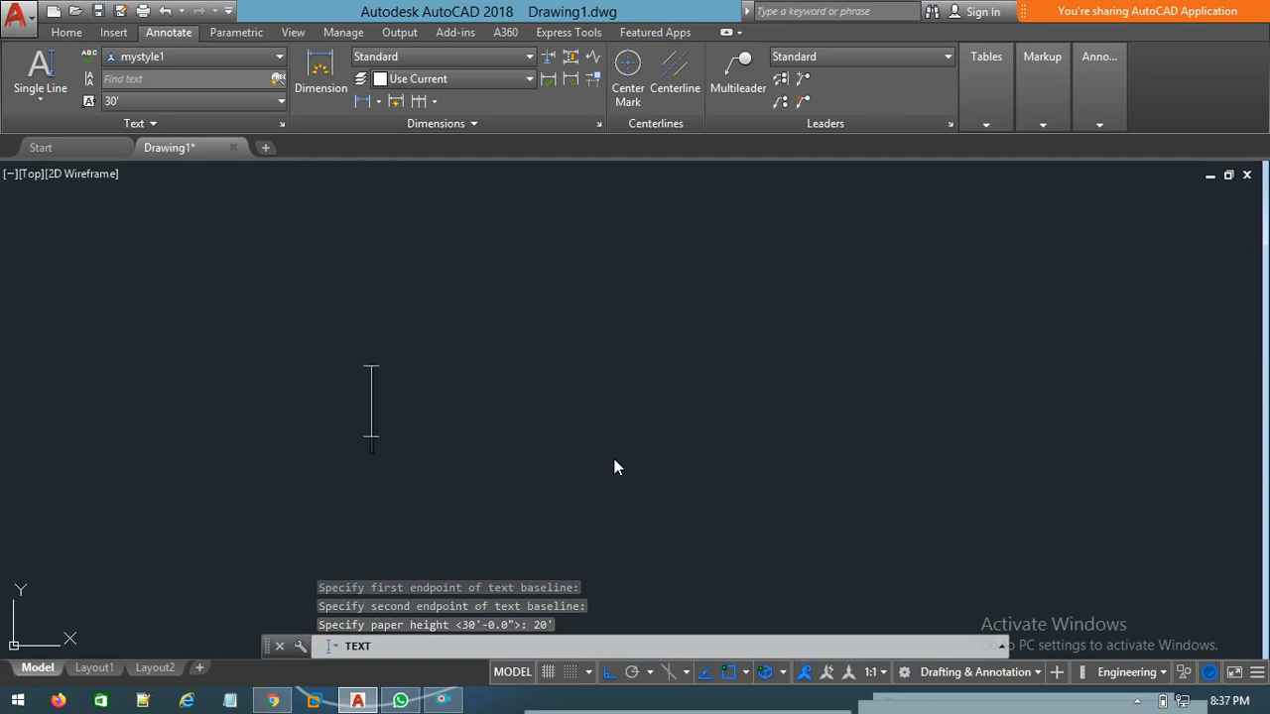
- Enter "datacom it institute" as the first line of the fitted text
text(datacom)
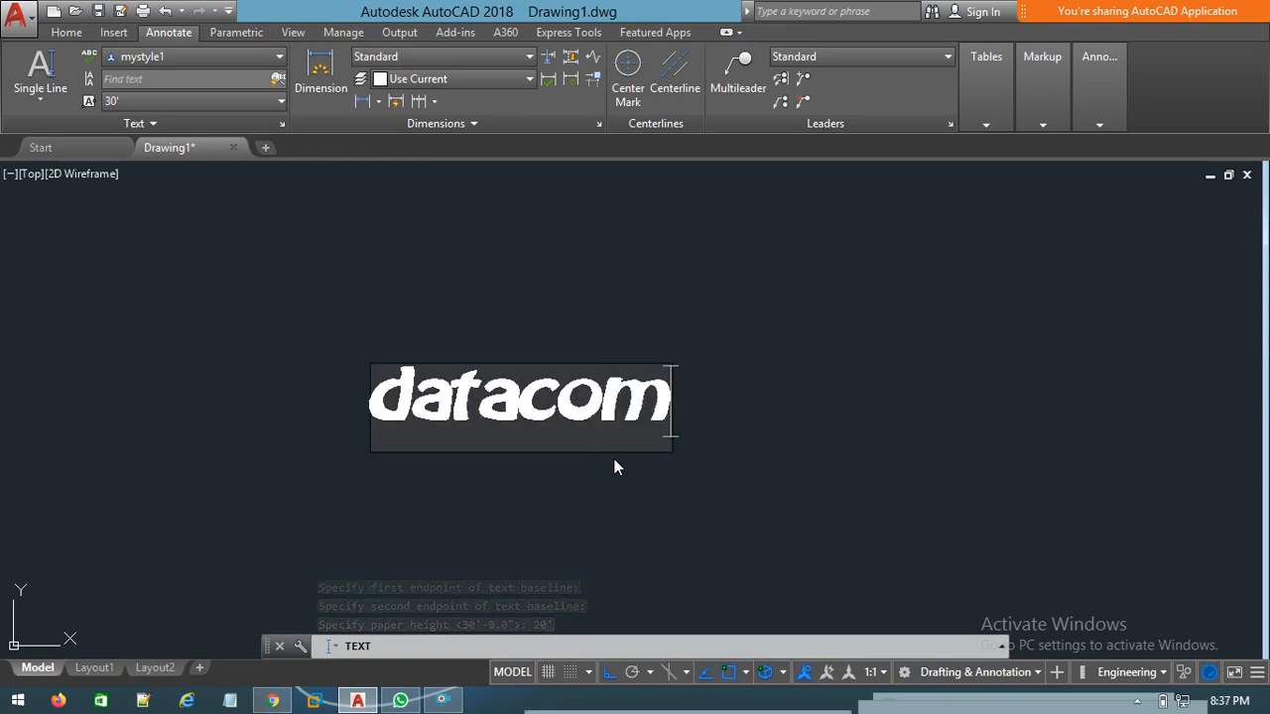
text( it insti)
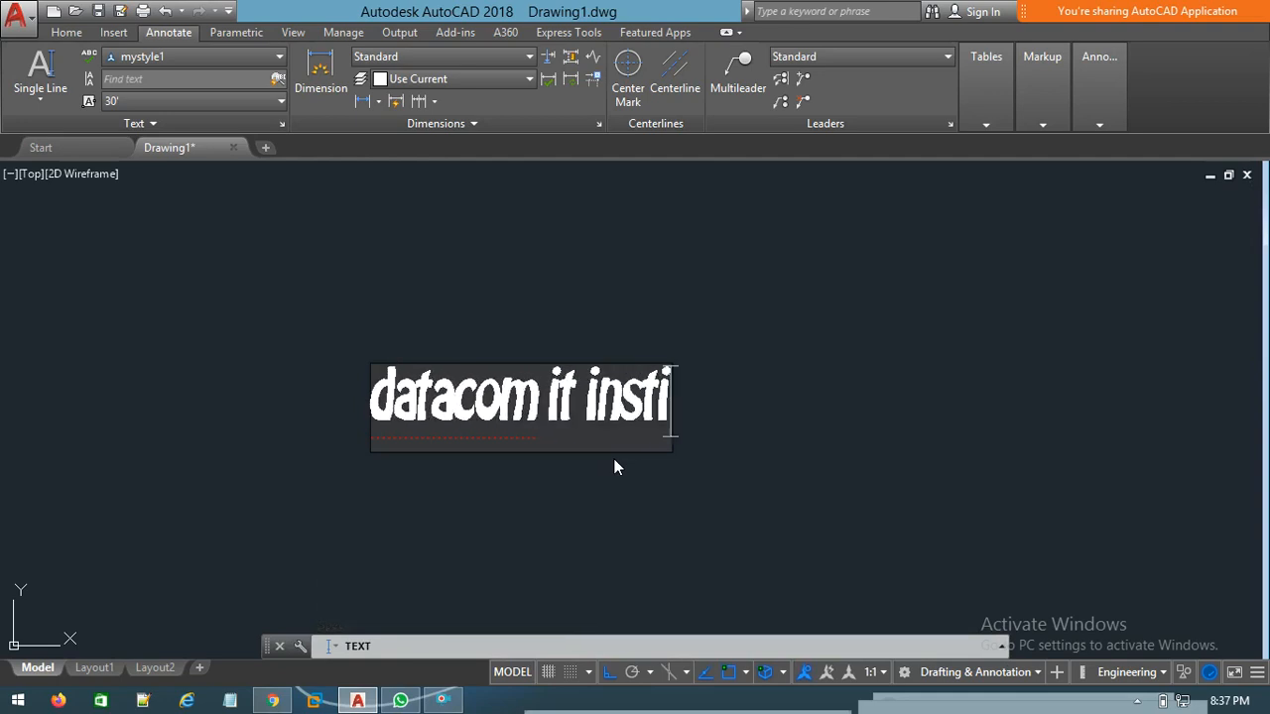
text(tute)
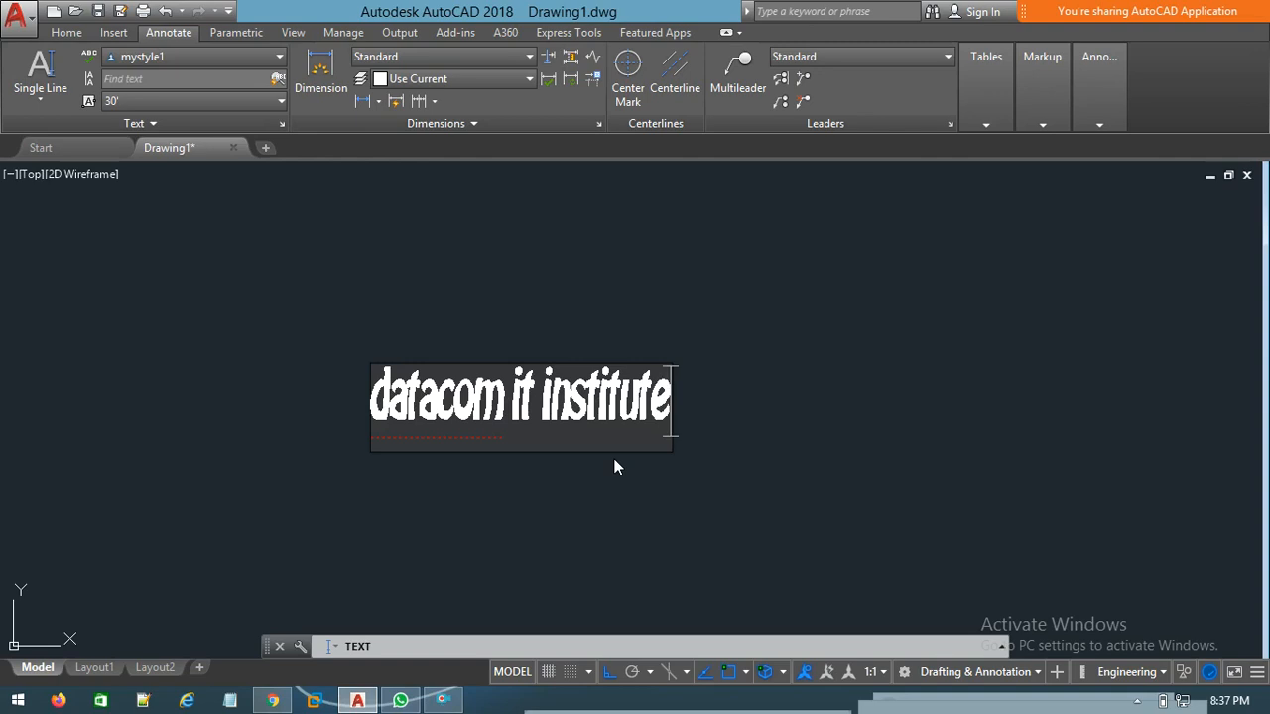
key(Return)
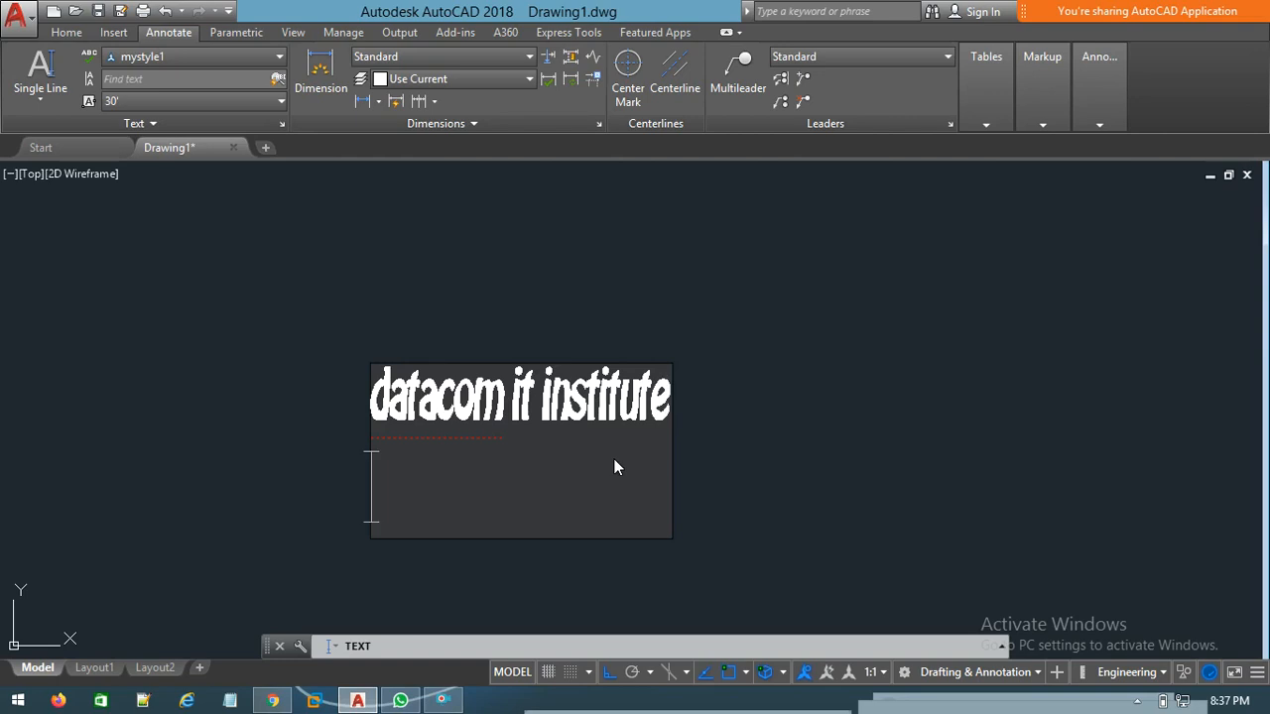
- Add "an institute of science and tech" as the second line of the fitted text
text(an)
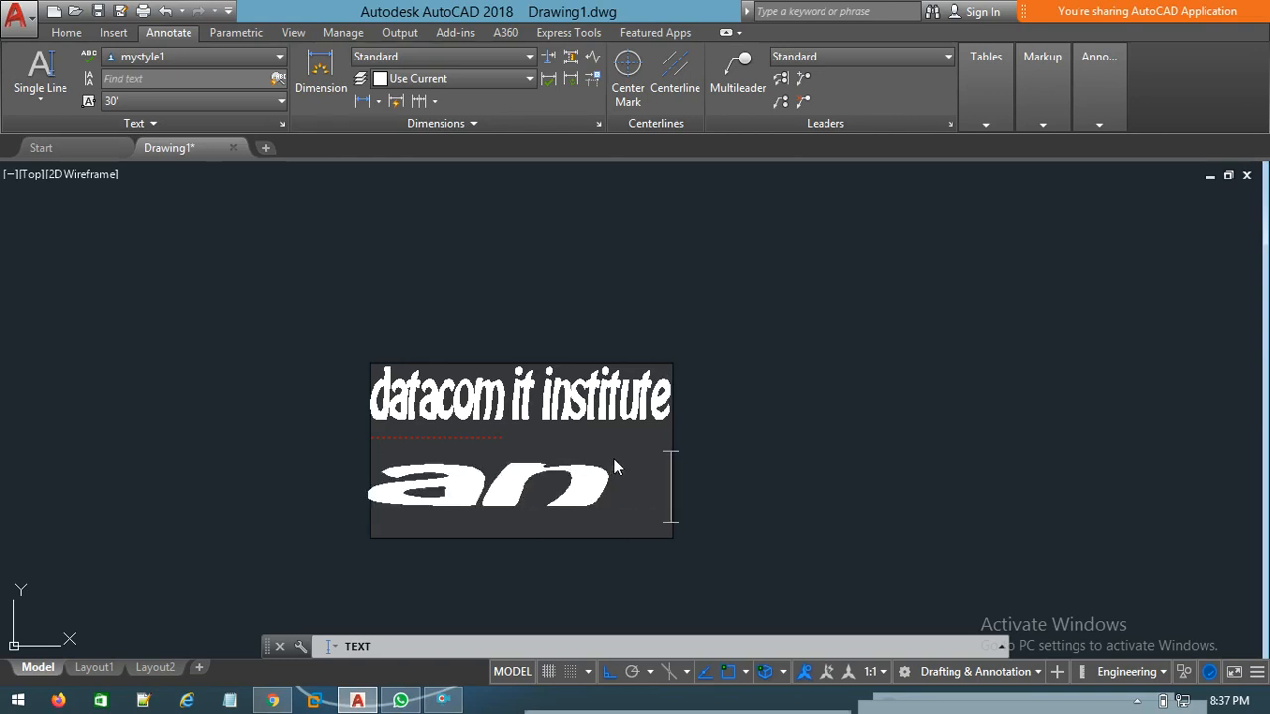
text( insti)
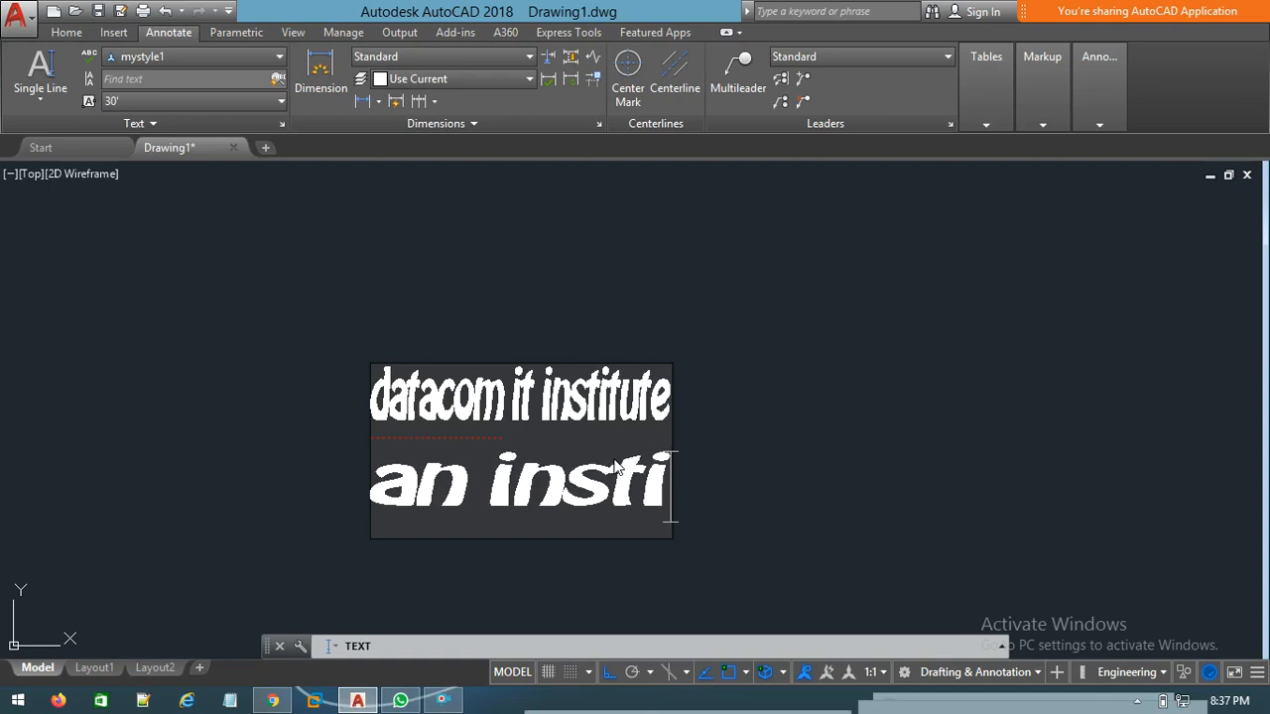
text(tute of)
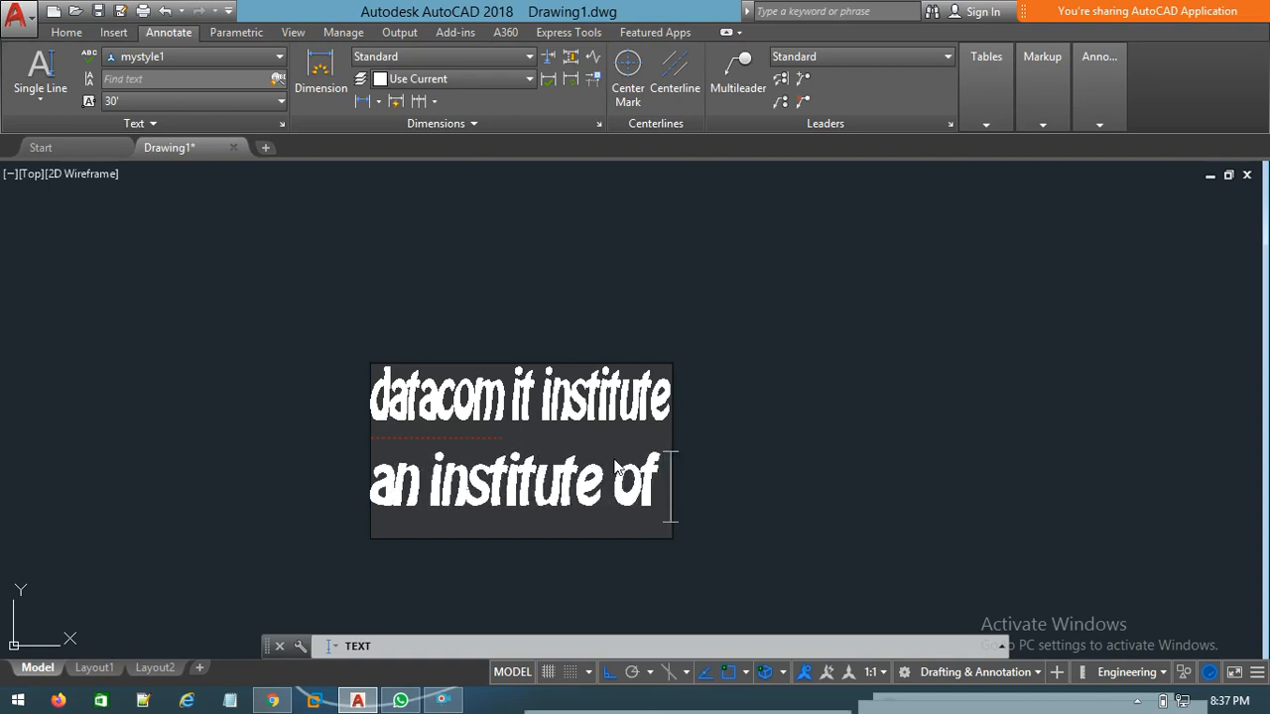
text( scien)
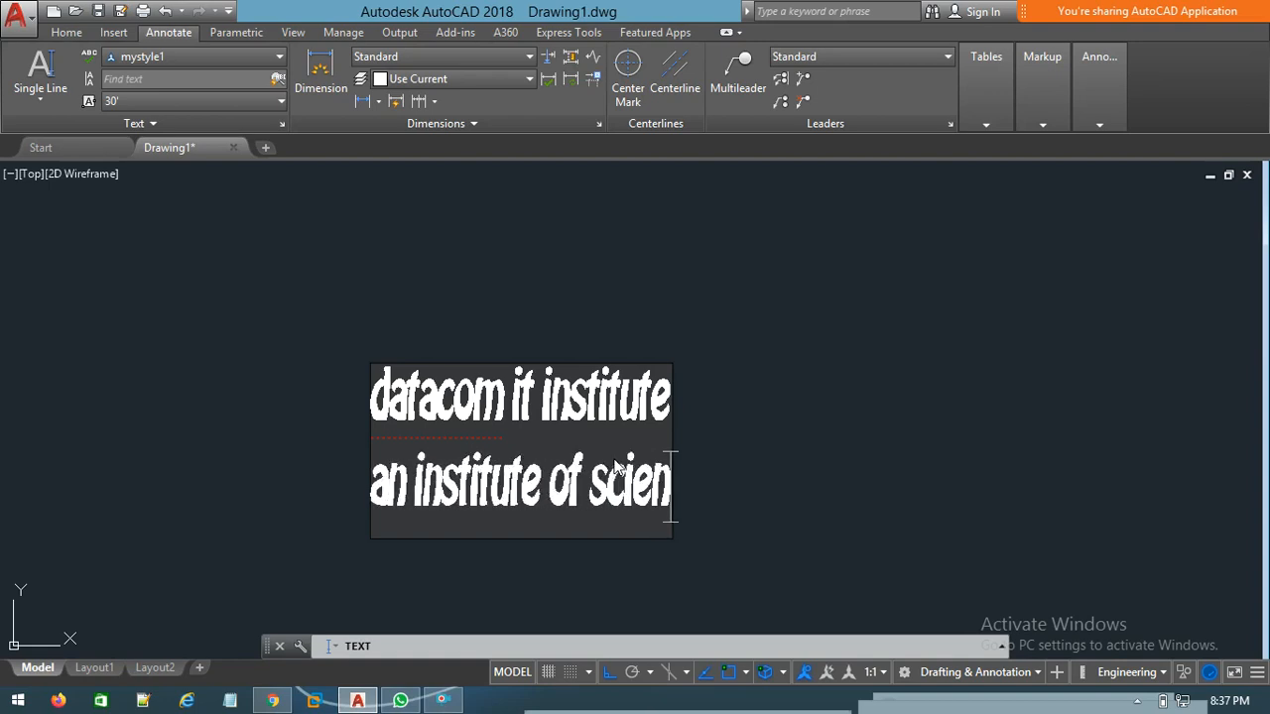
text(ce and bih)
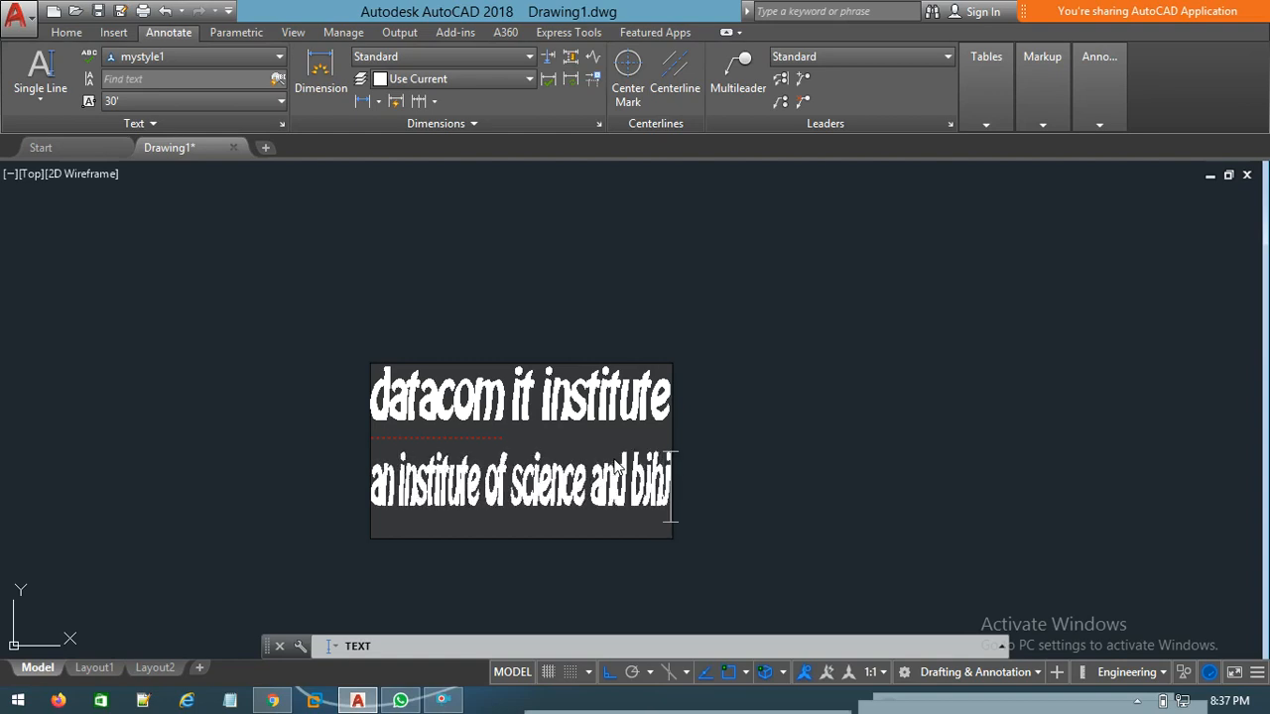
key(BackSpace)
key(BackSpace)
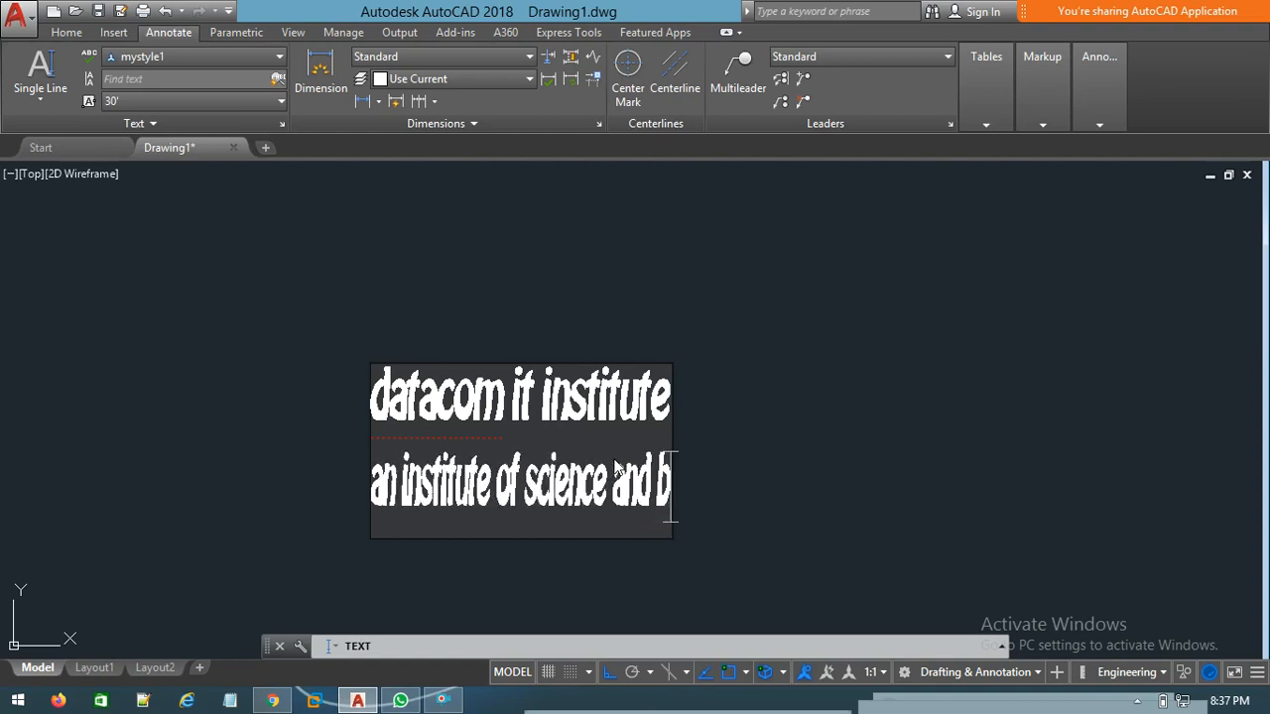
key(BackSpace)
text(tech)
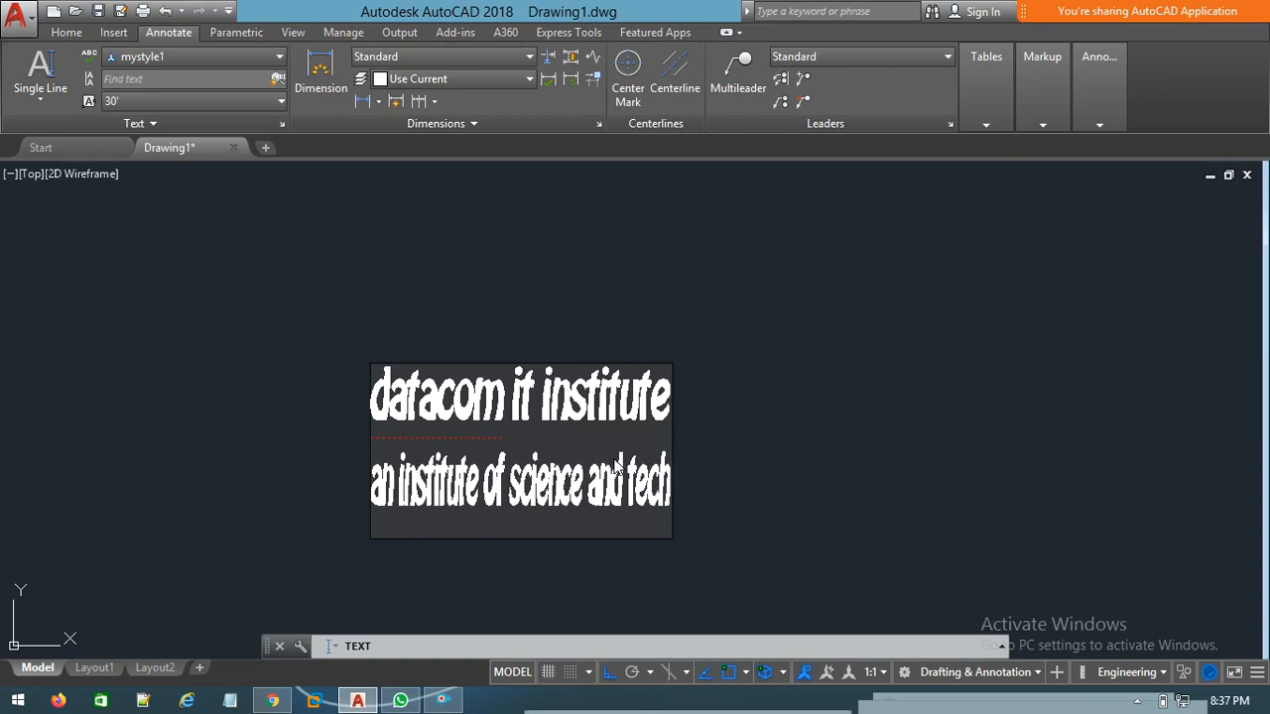
key(Return)
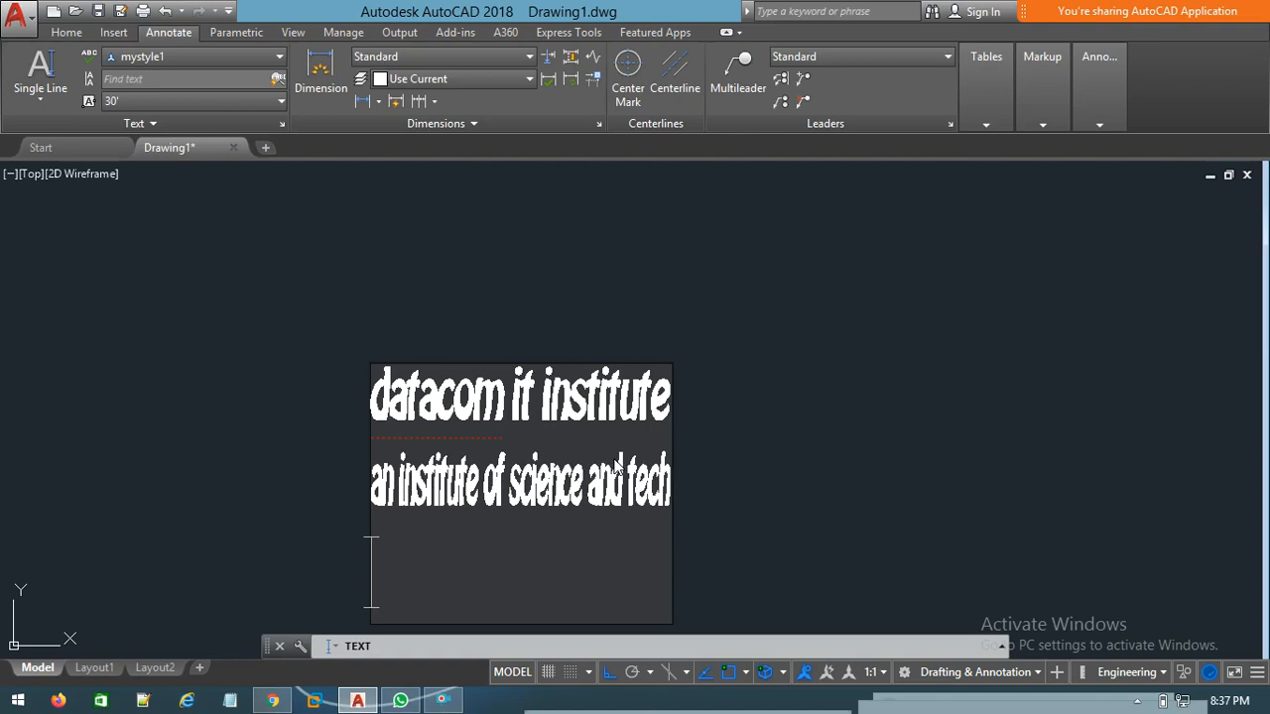
- Finish the fitted text after its second line
key(Return)
key(Return)
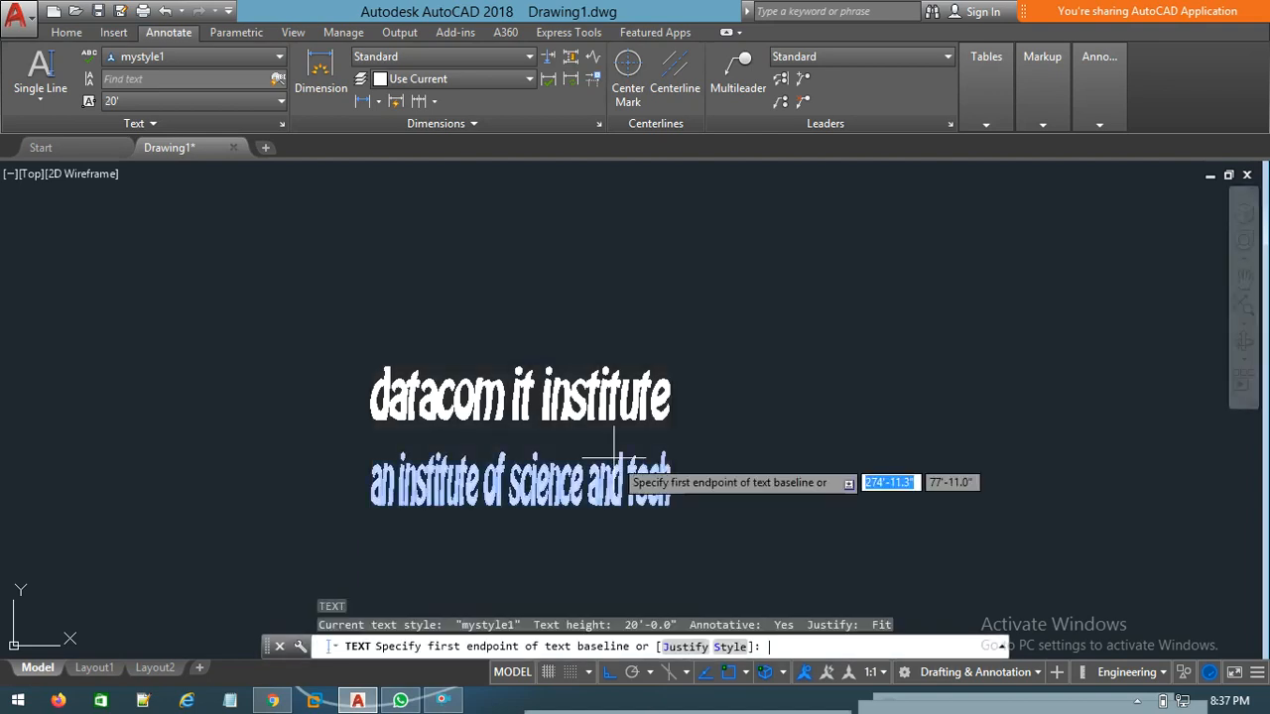
click(901, 406)
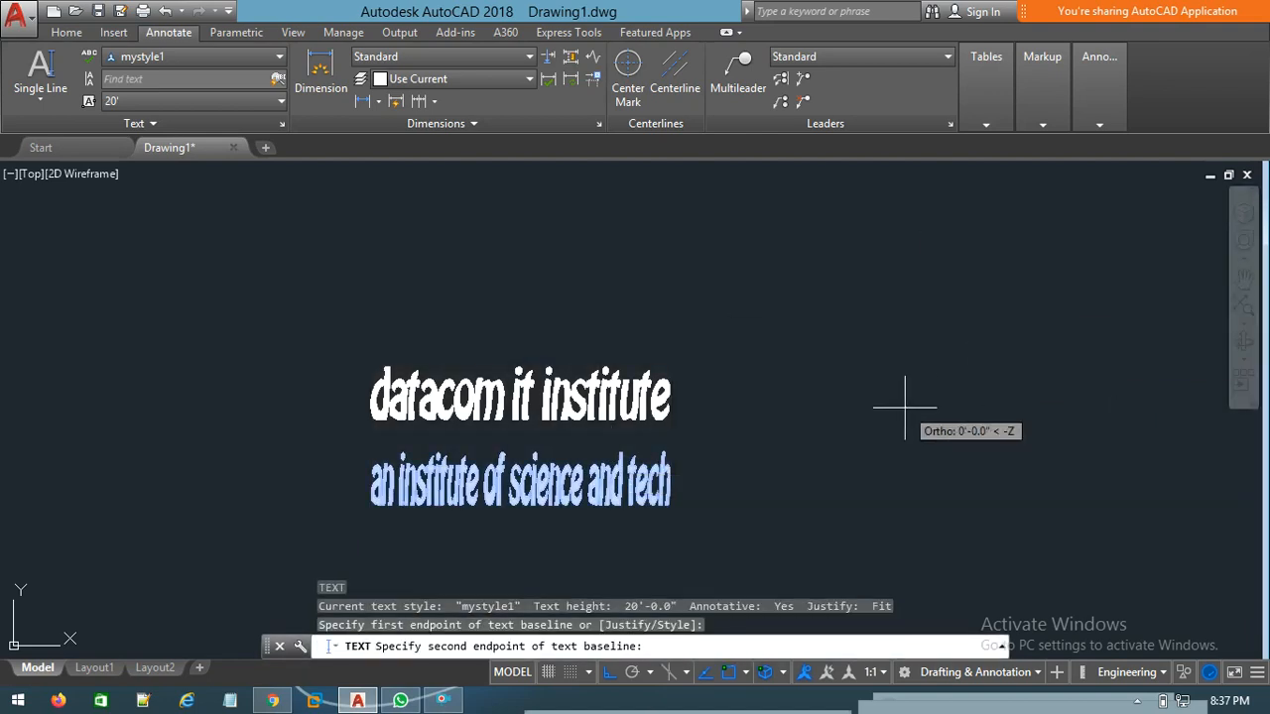
key(Escape)
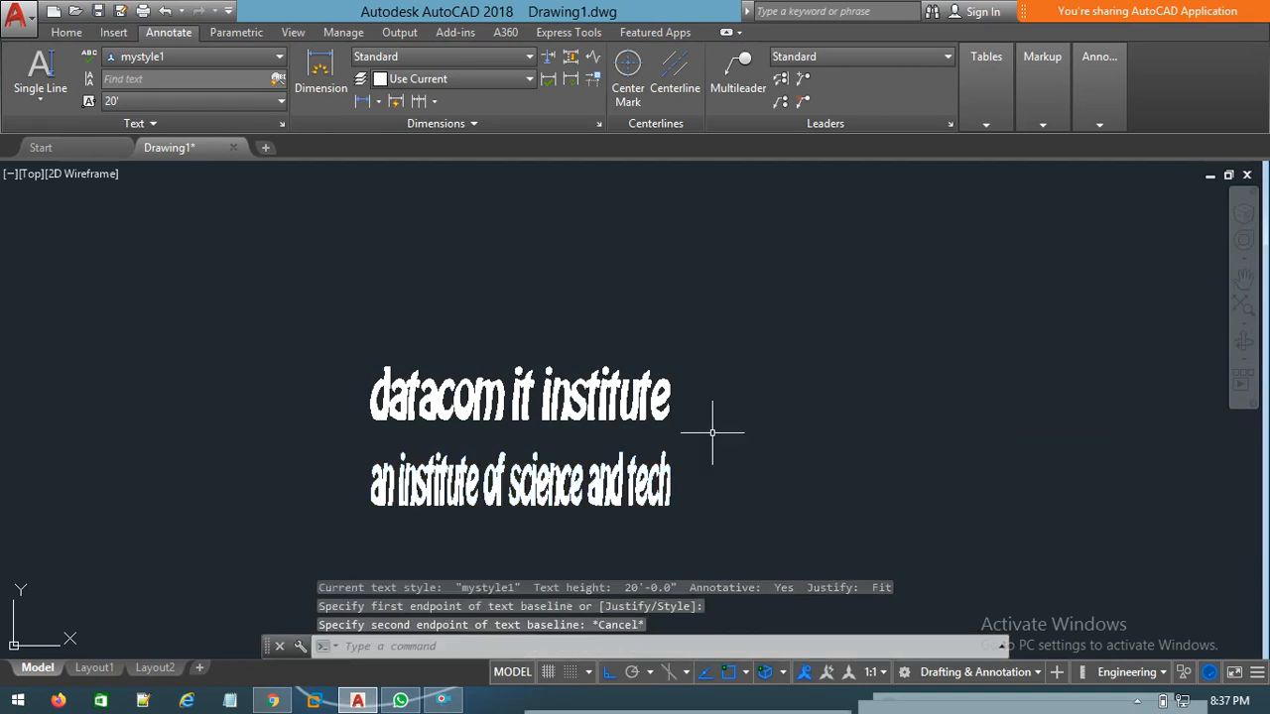
key(Escape)
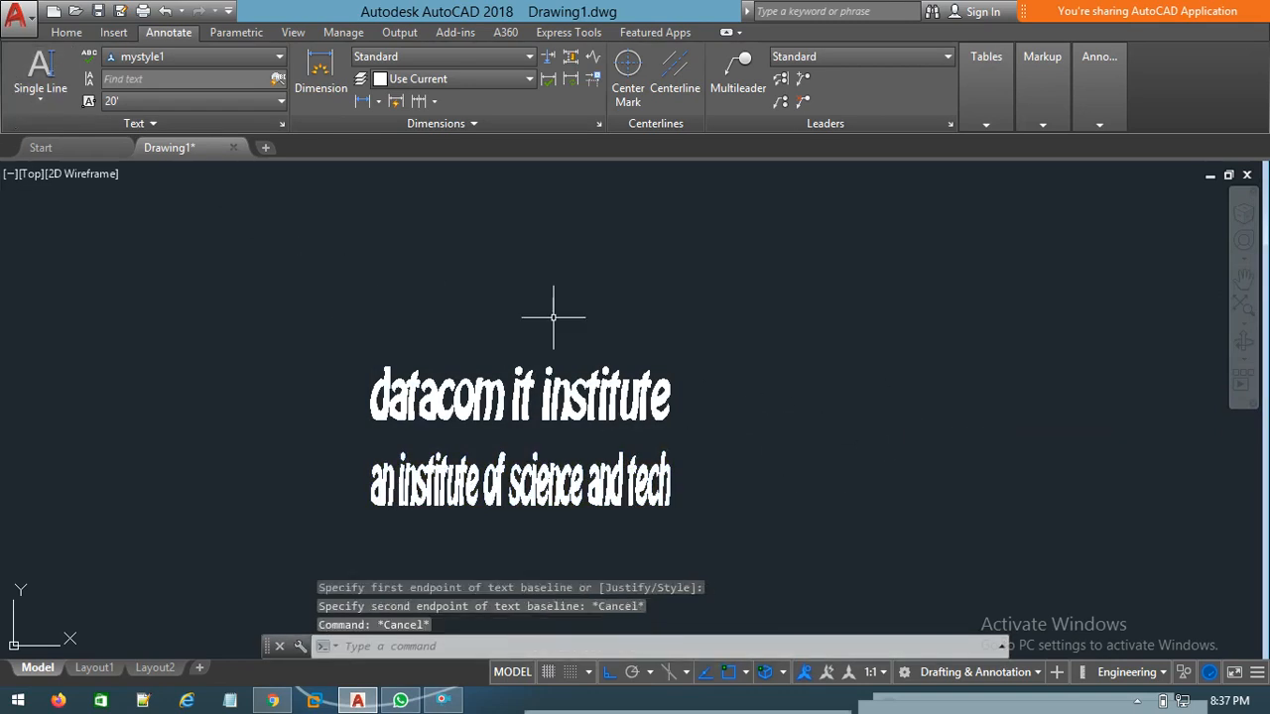
key(Escape)
key(Escape)
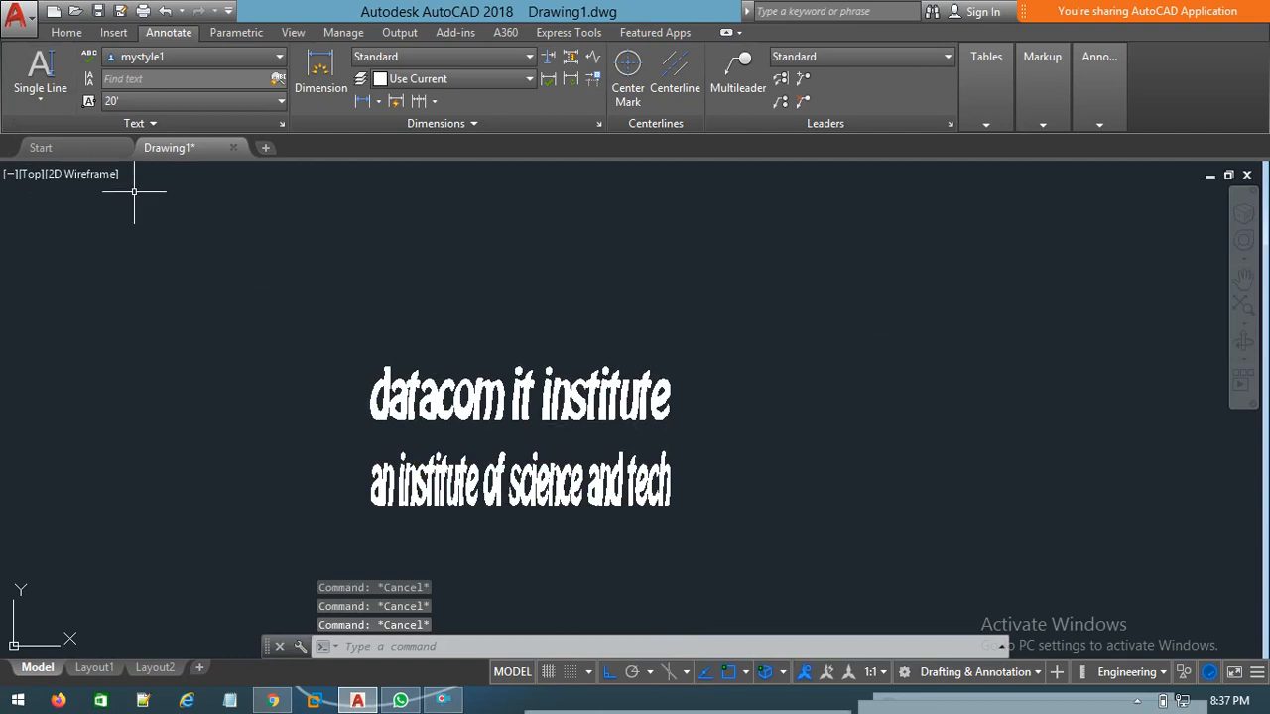
click(66, 32)
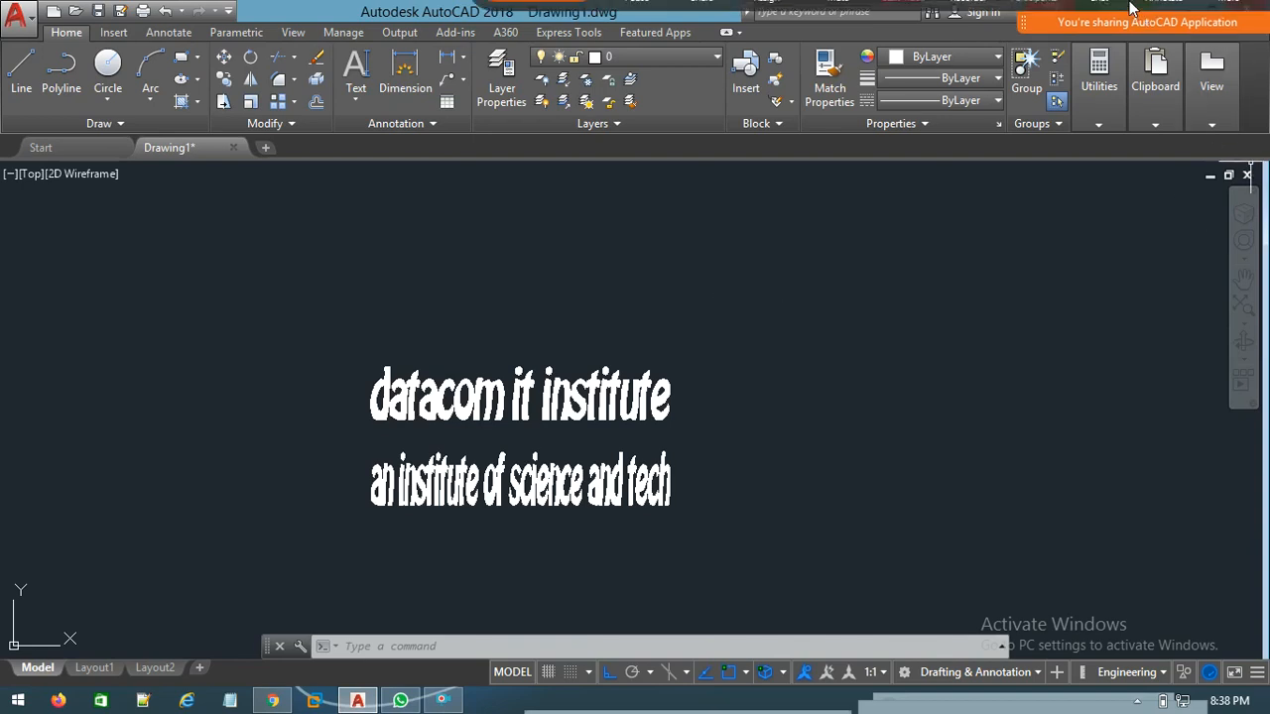
- Move the meeting's screen-sharing controls aside and open the additional meeting options
mouse_move(1054, 32)
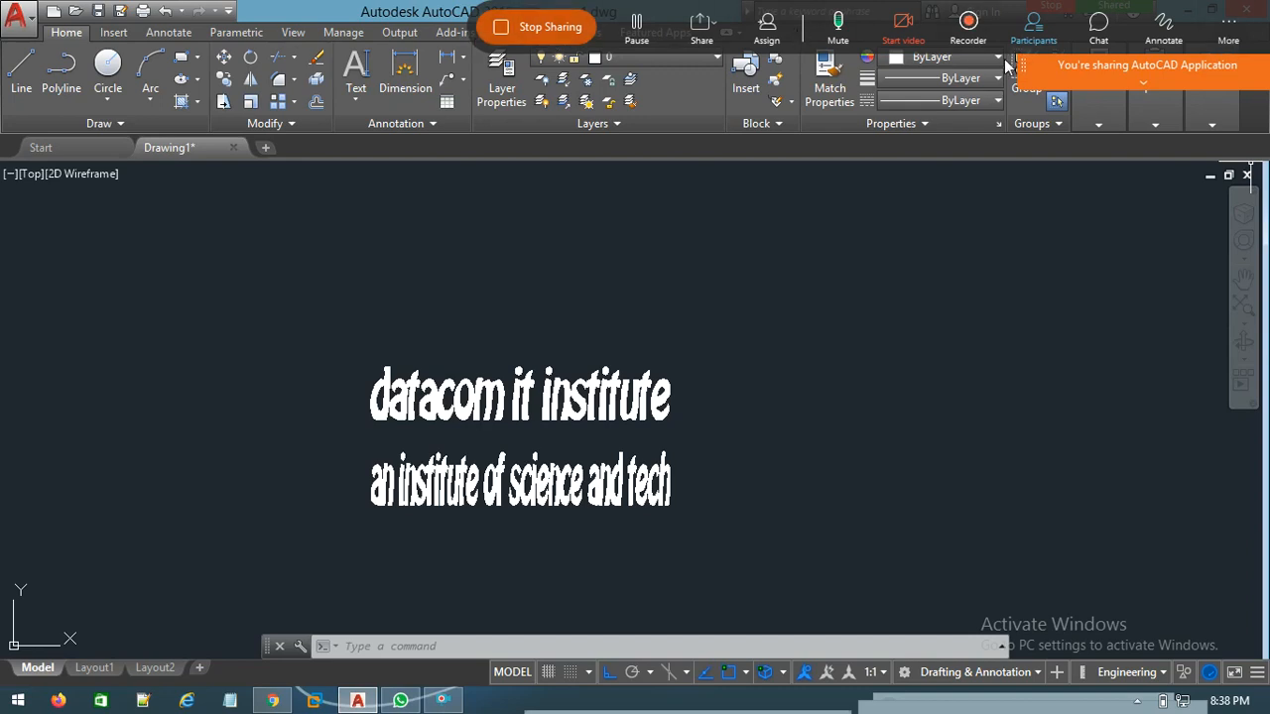
drag(1022, 65, 681, 72)
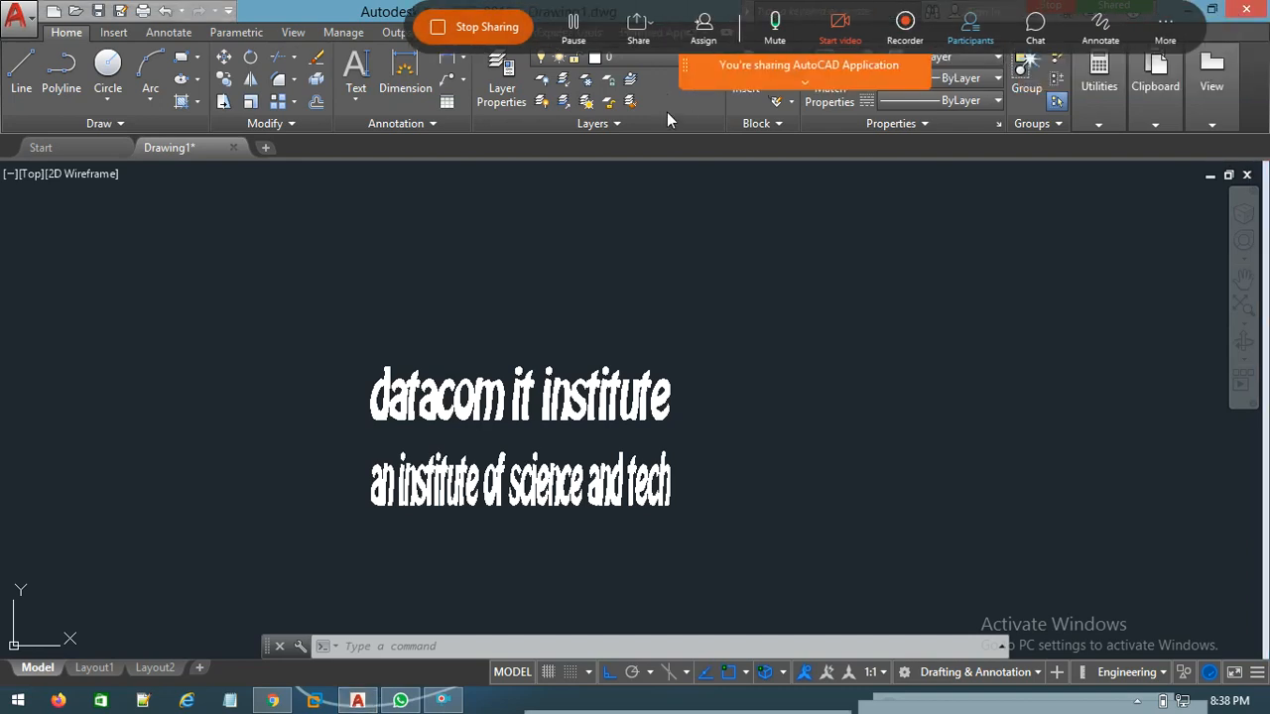
click(1167, 39)
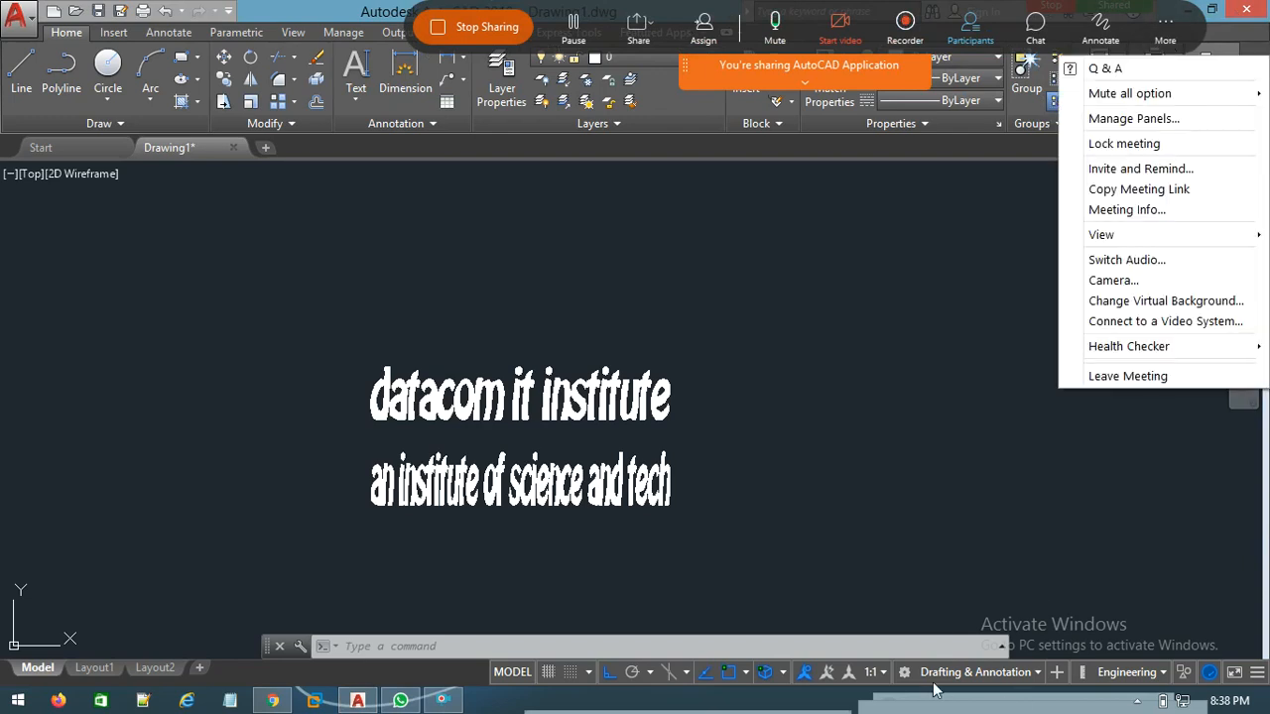